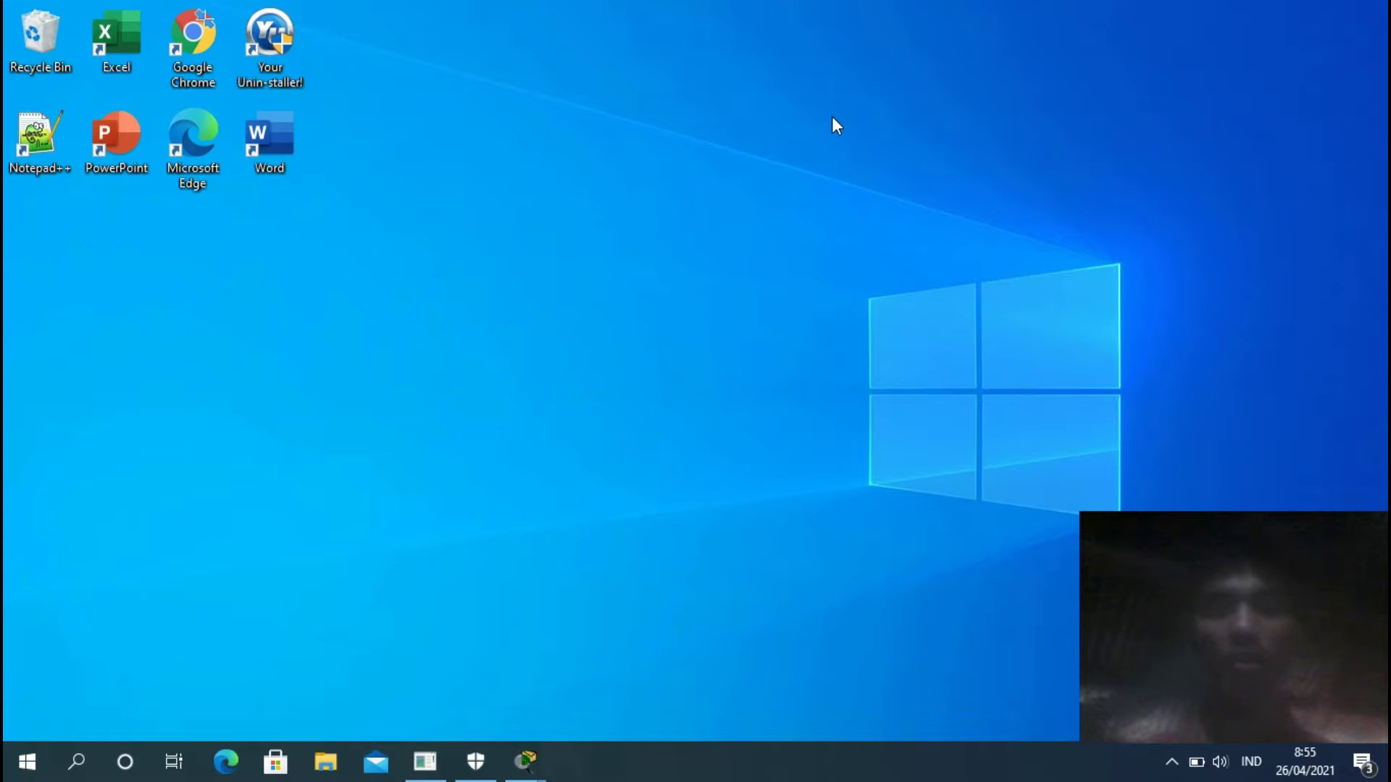
right_click(763, 117)
left_click(805, 171)
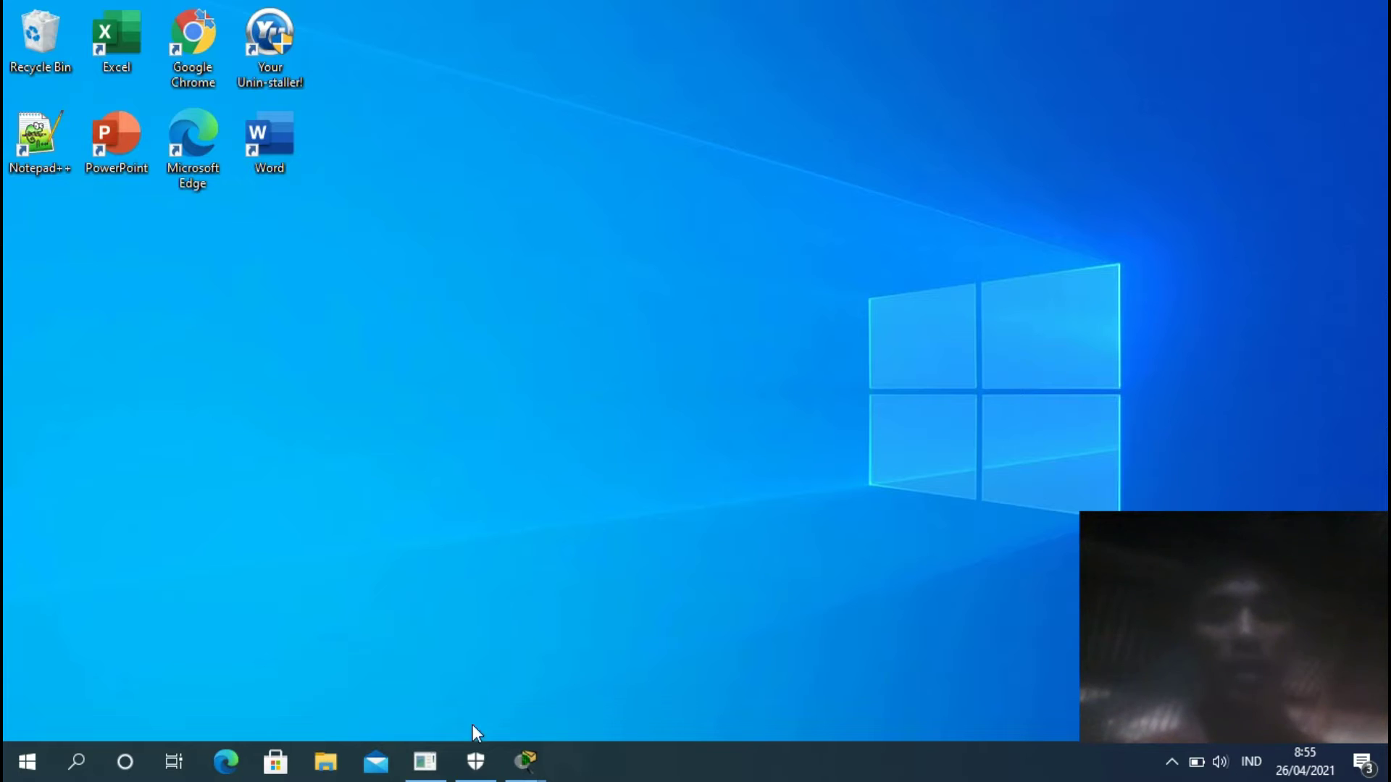
Switch to Cisco Packet Tracer, showing both the PT Activity instructions and the static routing topology.
mouse_move(537, 772)
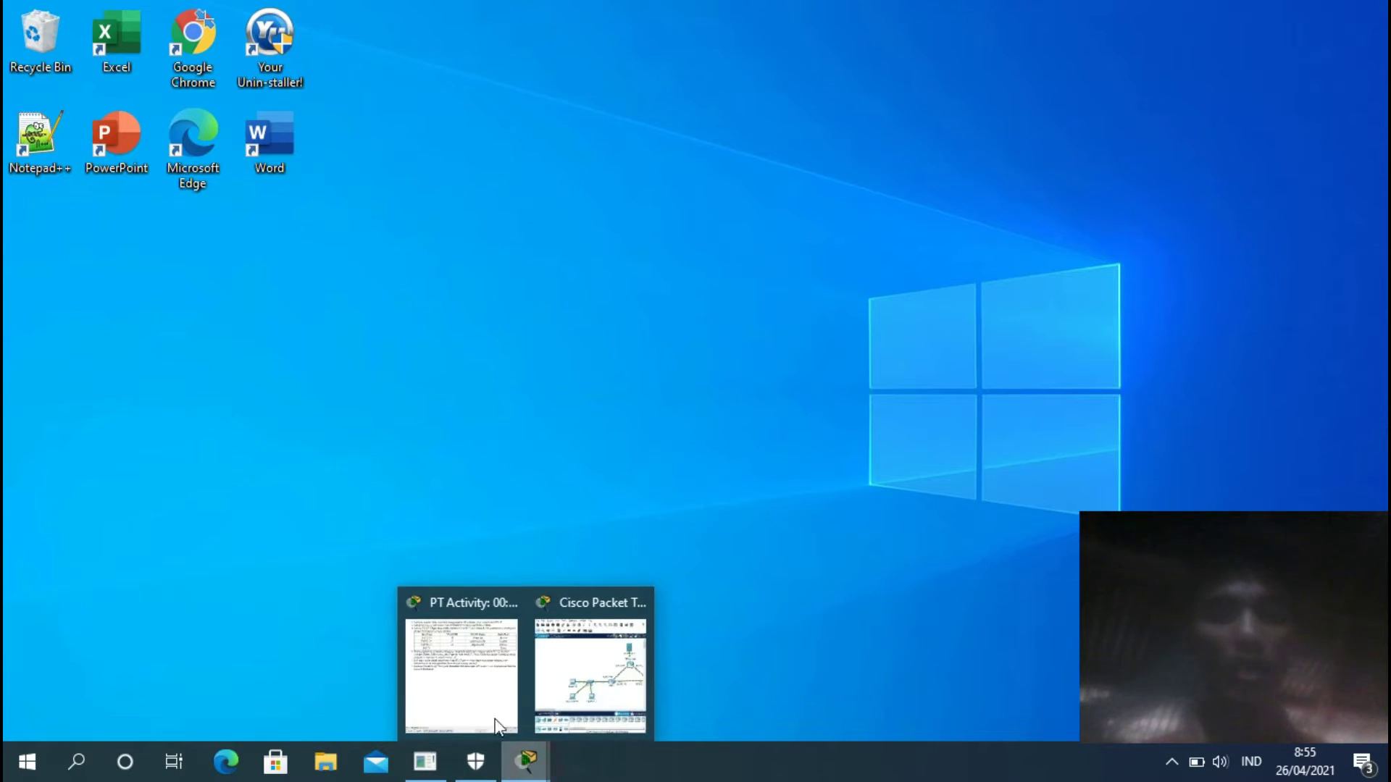
left_click(468, 684)
left_click(525, 761)
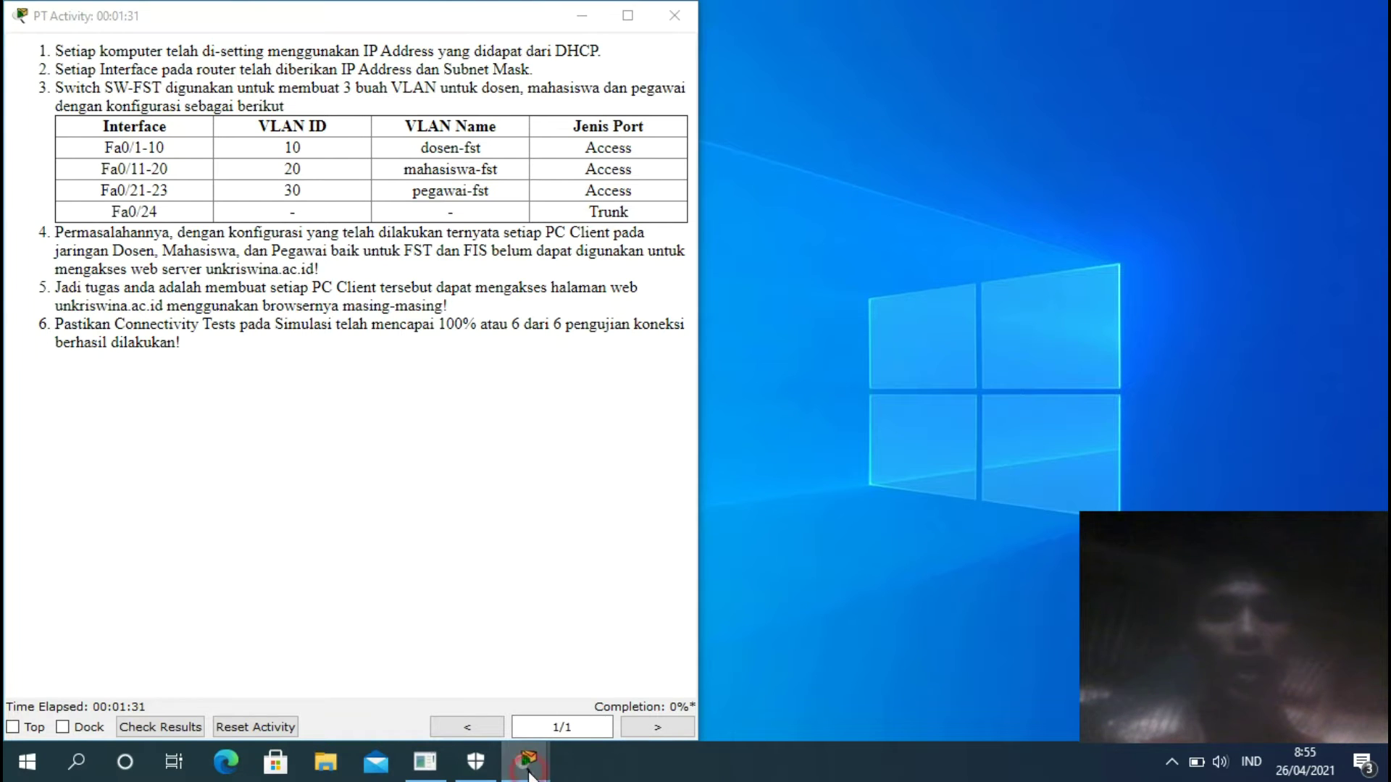
left_click(575, 685)
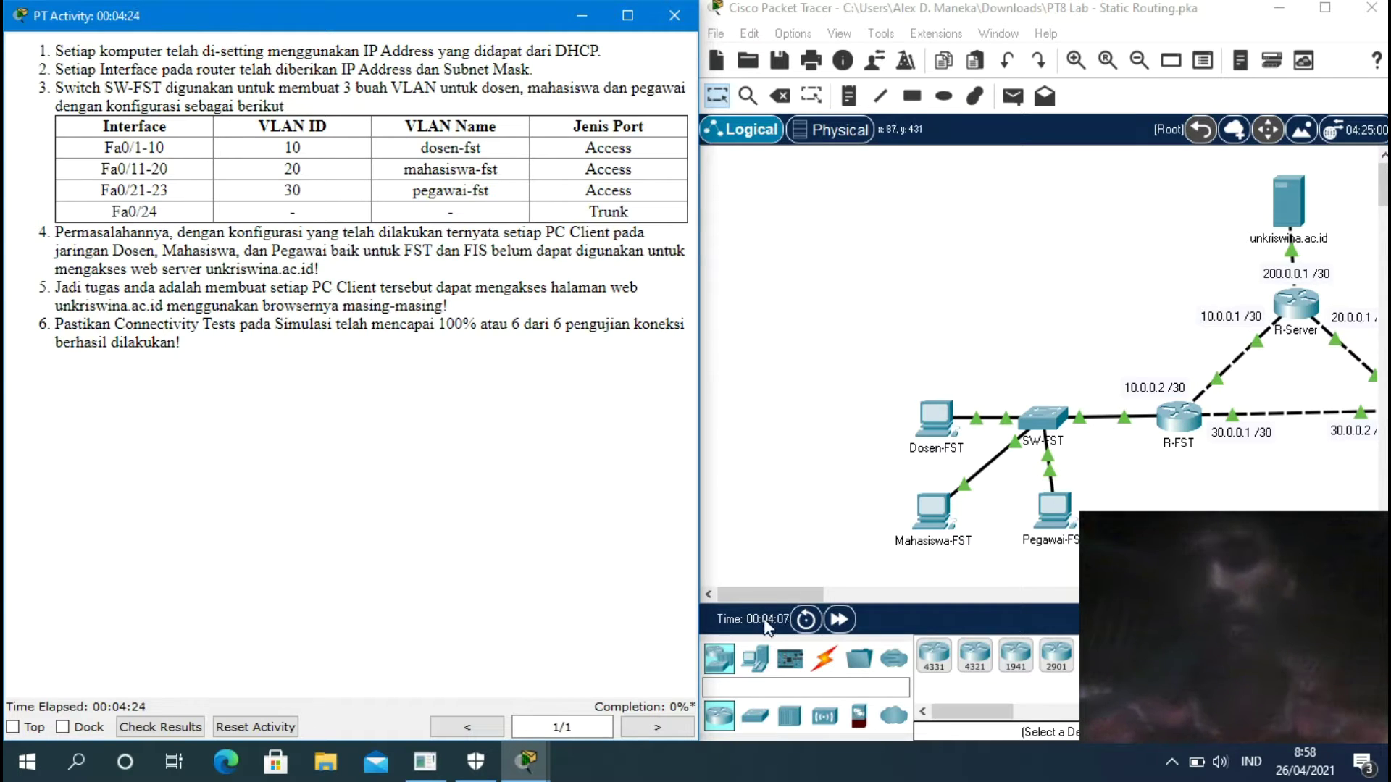
Review the IP configuration of the Dosen-FST PC in the FST network and close its window.
left_click_drag(762, 597, 784, 601)
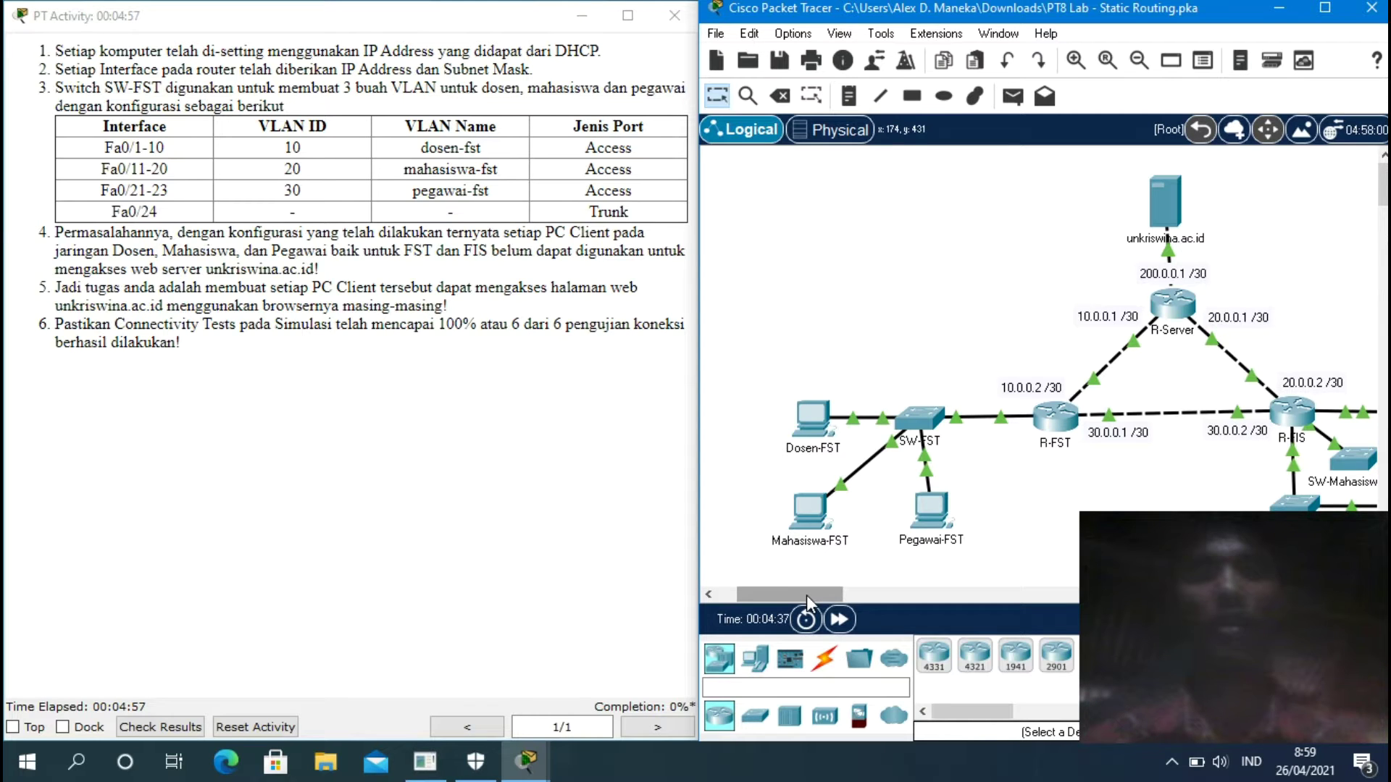
mouse_move(806, 594)
left_mouse_down()
mouse_move(745, 594)
mouse_move(827, 594)
left_mouse_up()
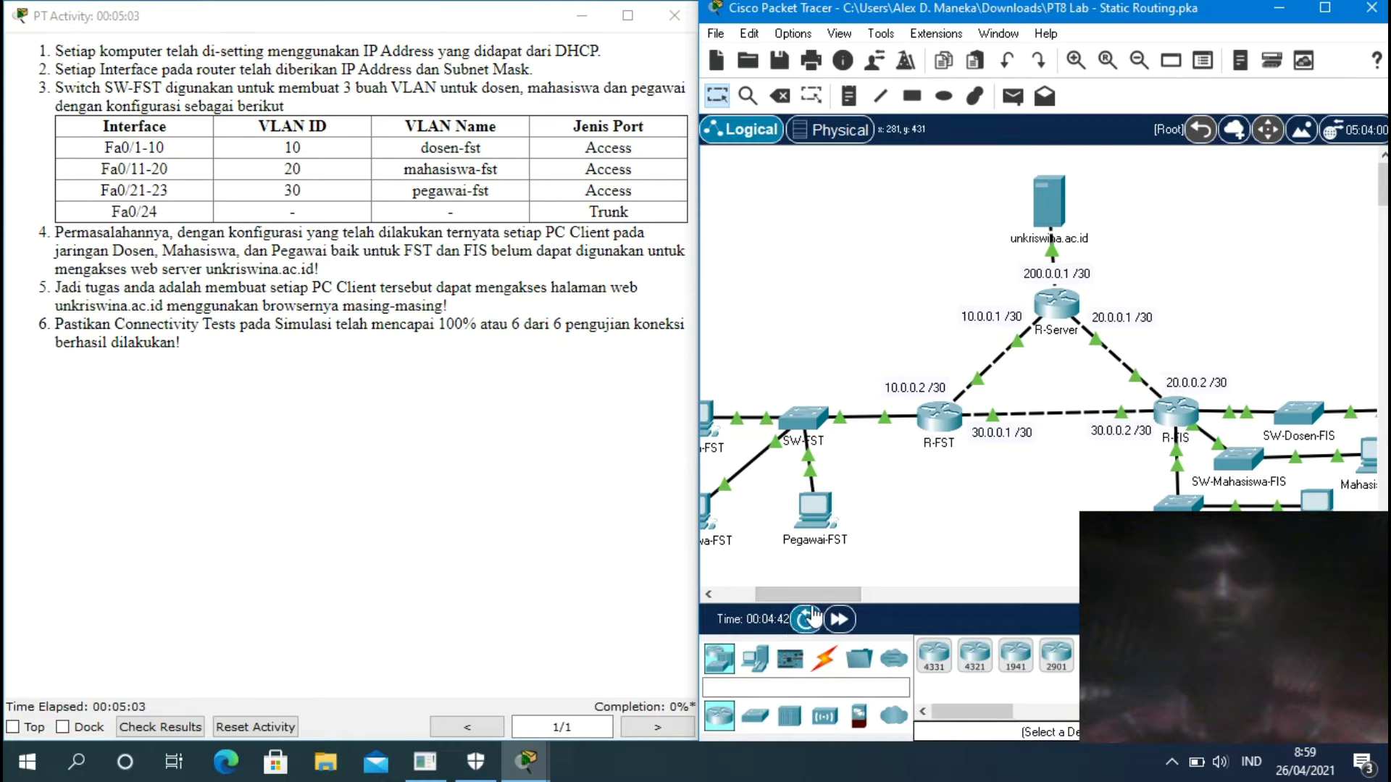
left_click_drag(800, 594, 762, 594)
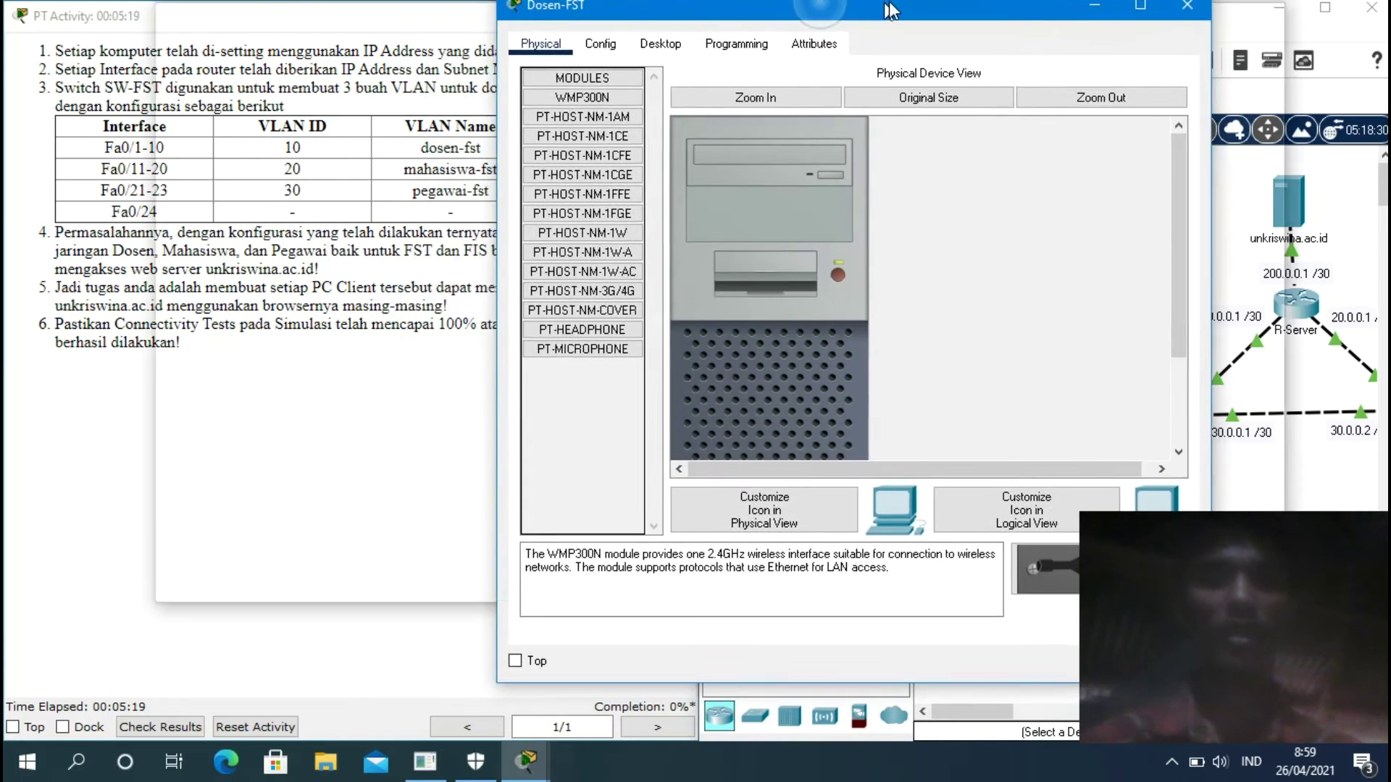
double_click(790, 24)
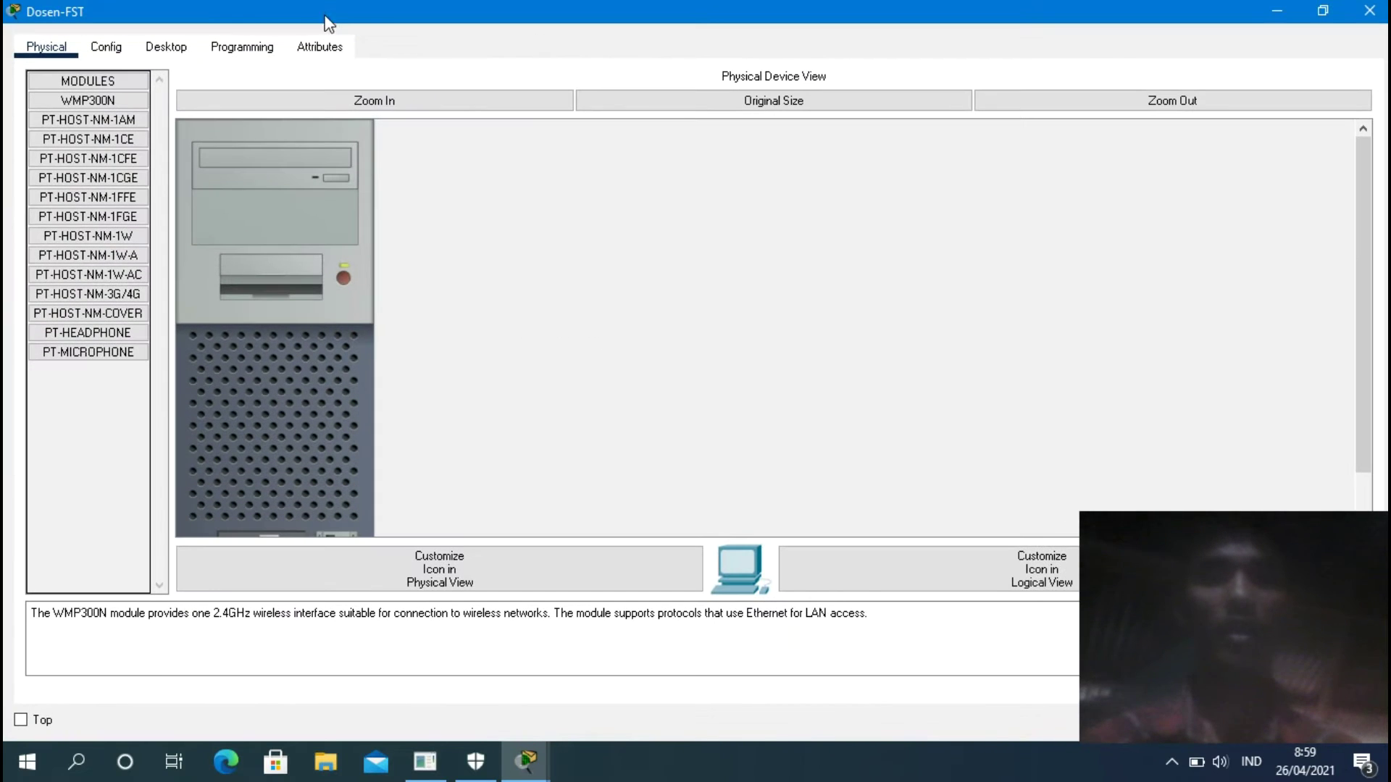
double_click(934, 15)
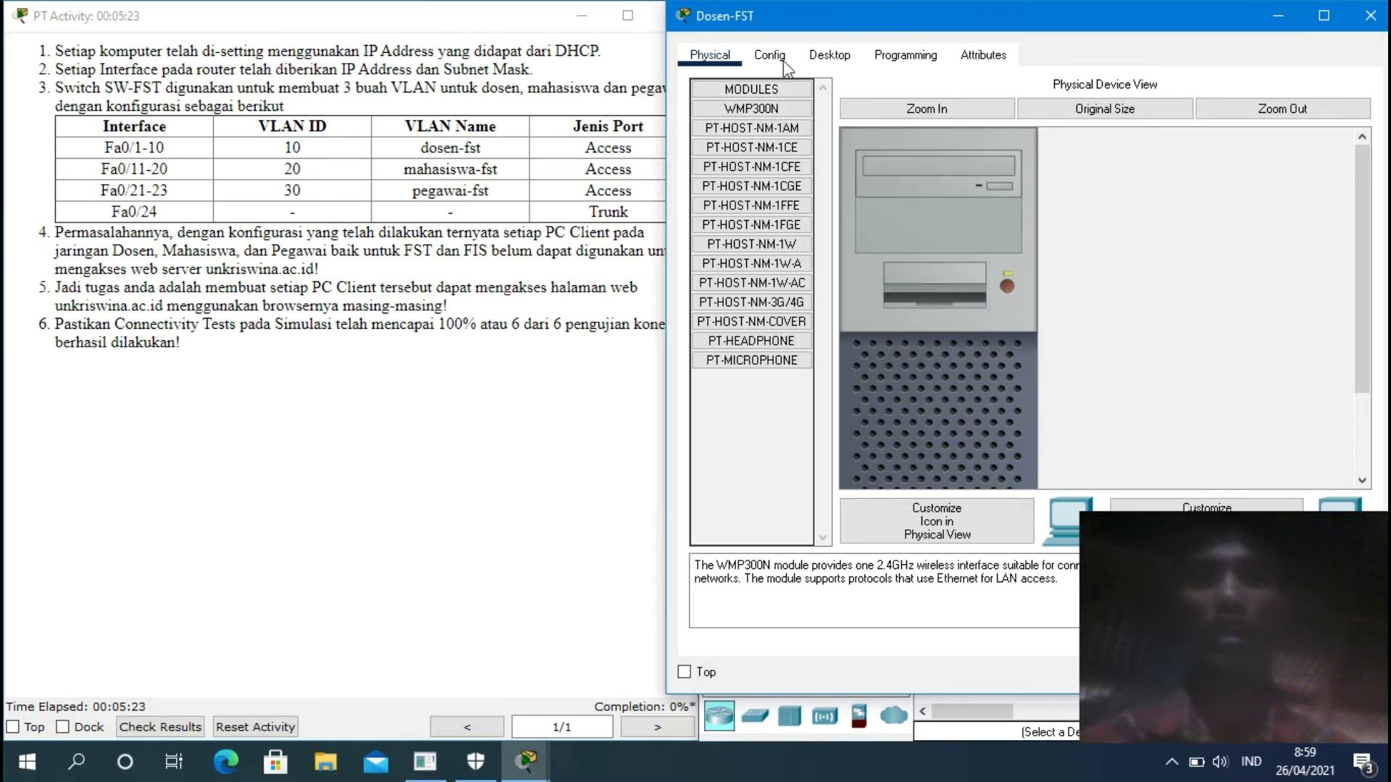
left_click(830, 56)
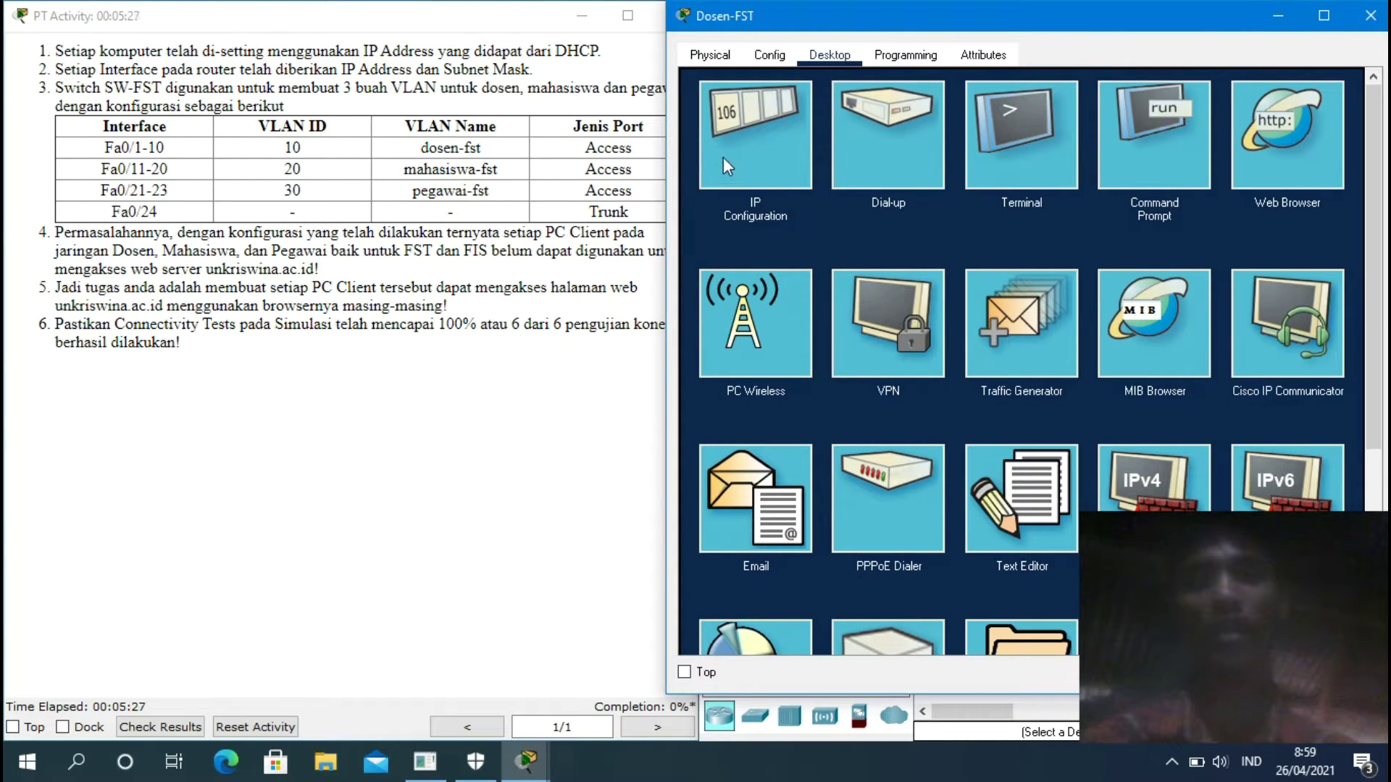
left_click(747, 165)
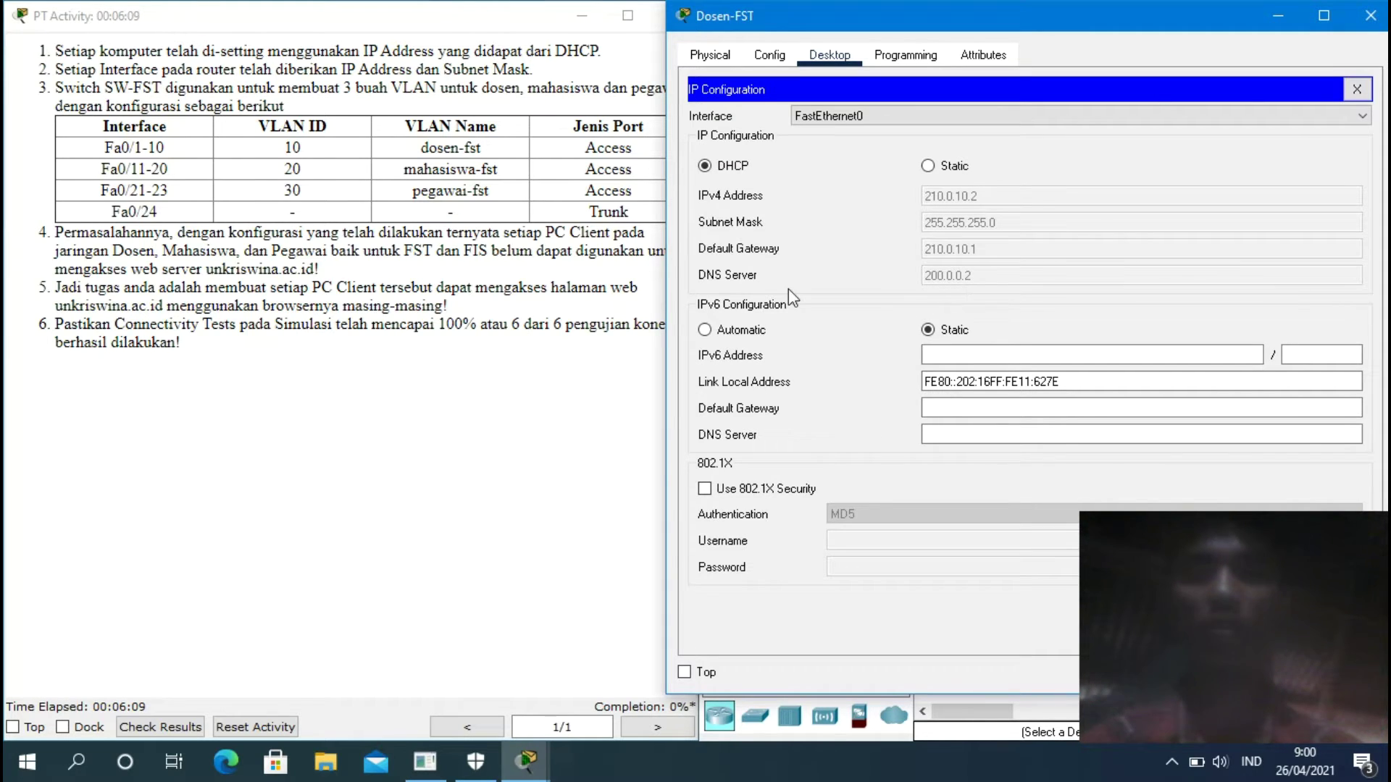
left_click(1370, 15)
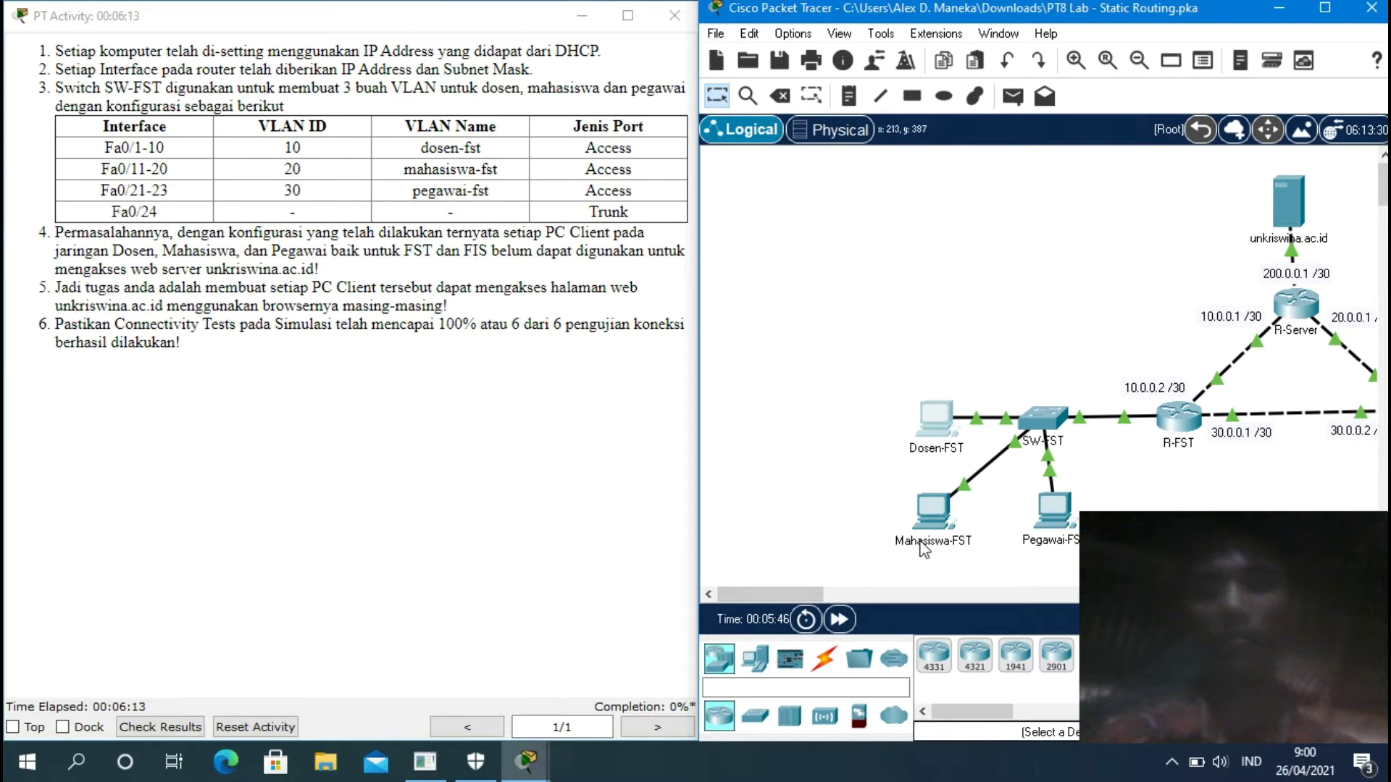
Review the IP configuration of the Mahasiswa-FST PC and close its window.
left_click(933, 511)
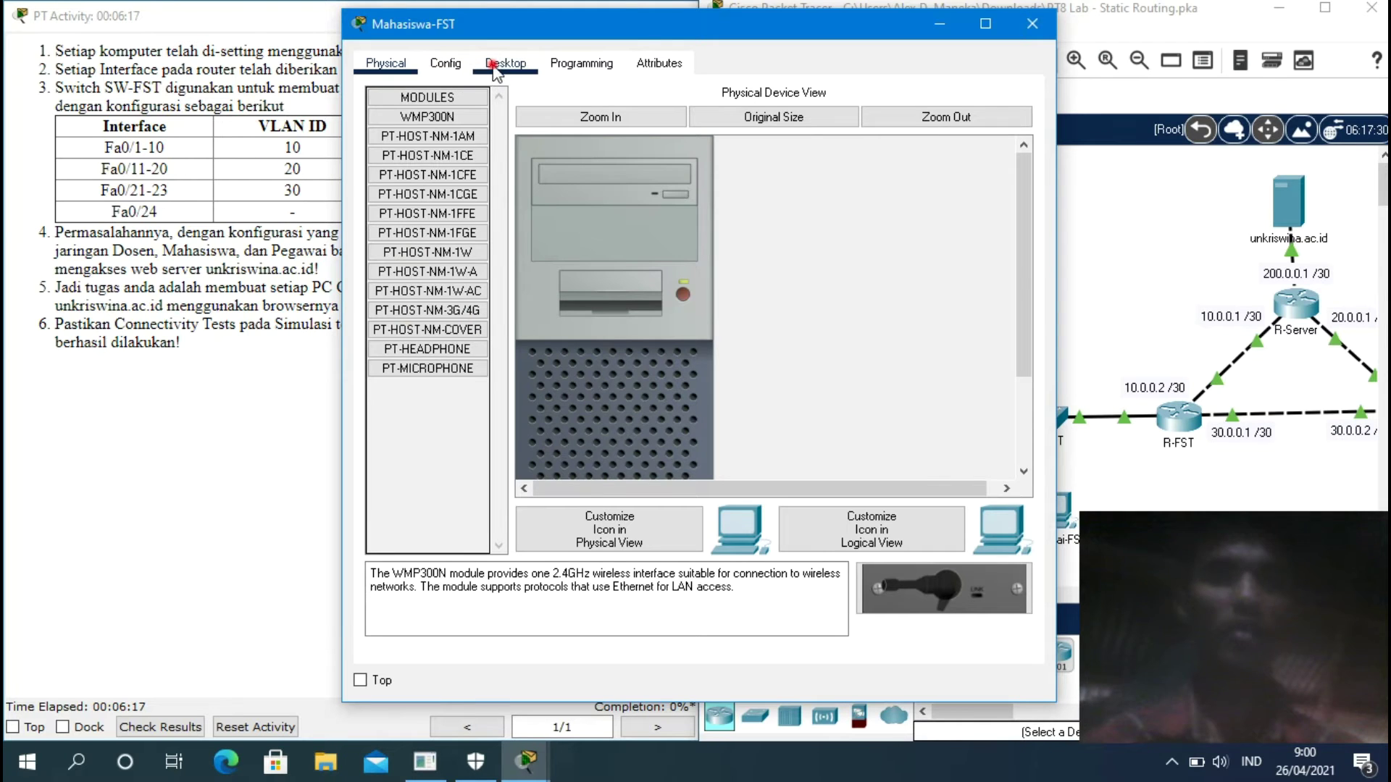
left_click(495, 67)
left_click(426, 171)
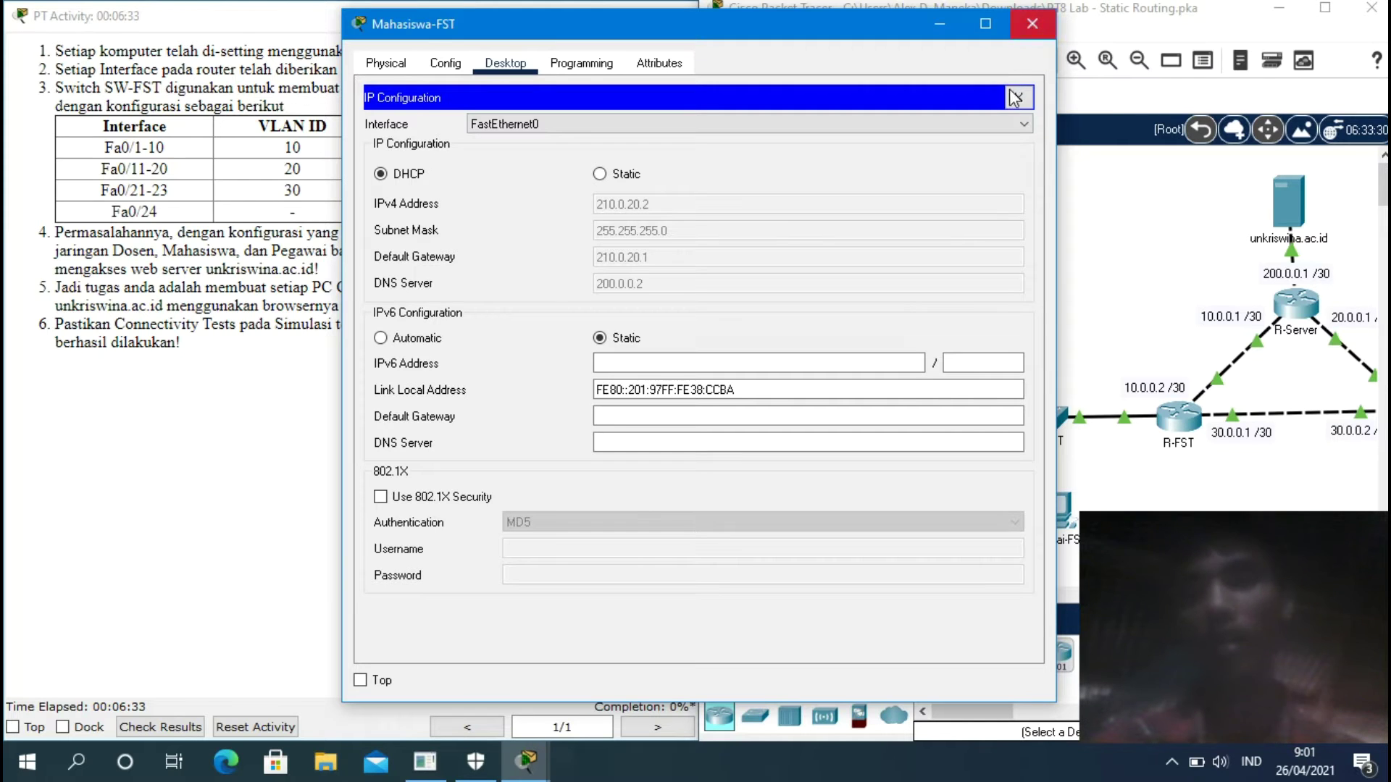
left_click(1030, 22)
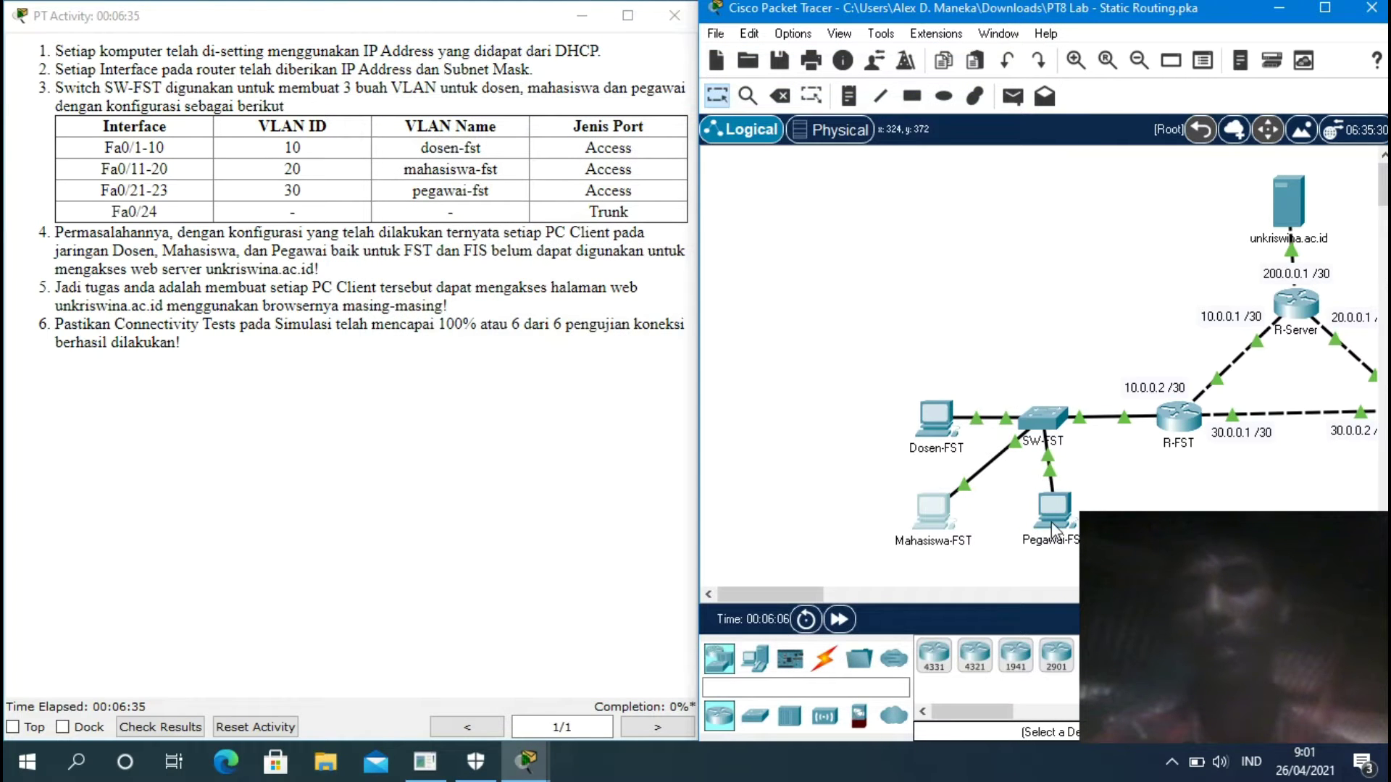
Review the IP configuration of the Pegawai-FST PC and close its window.
left_click(1054, 523)
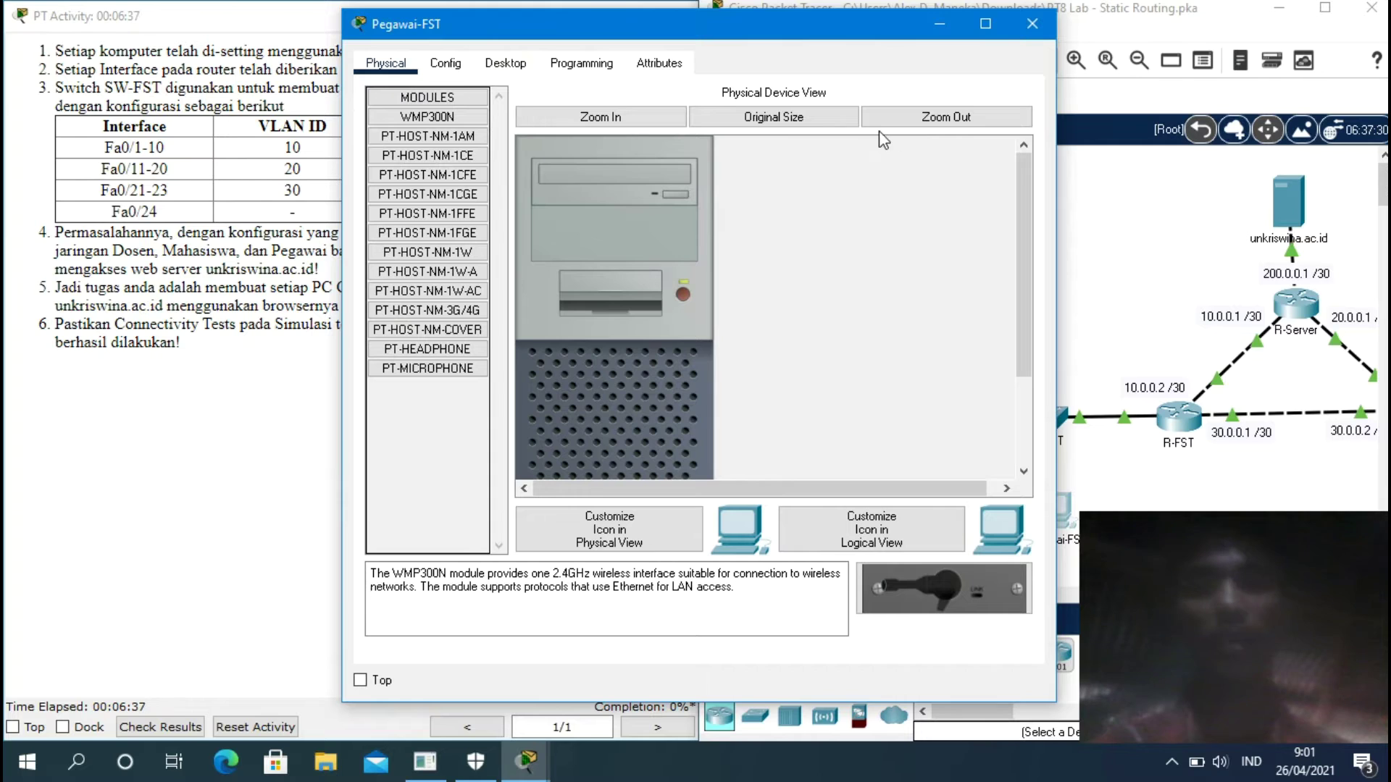
left_click(523, 68)
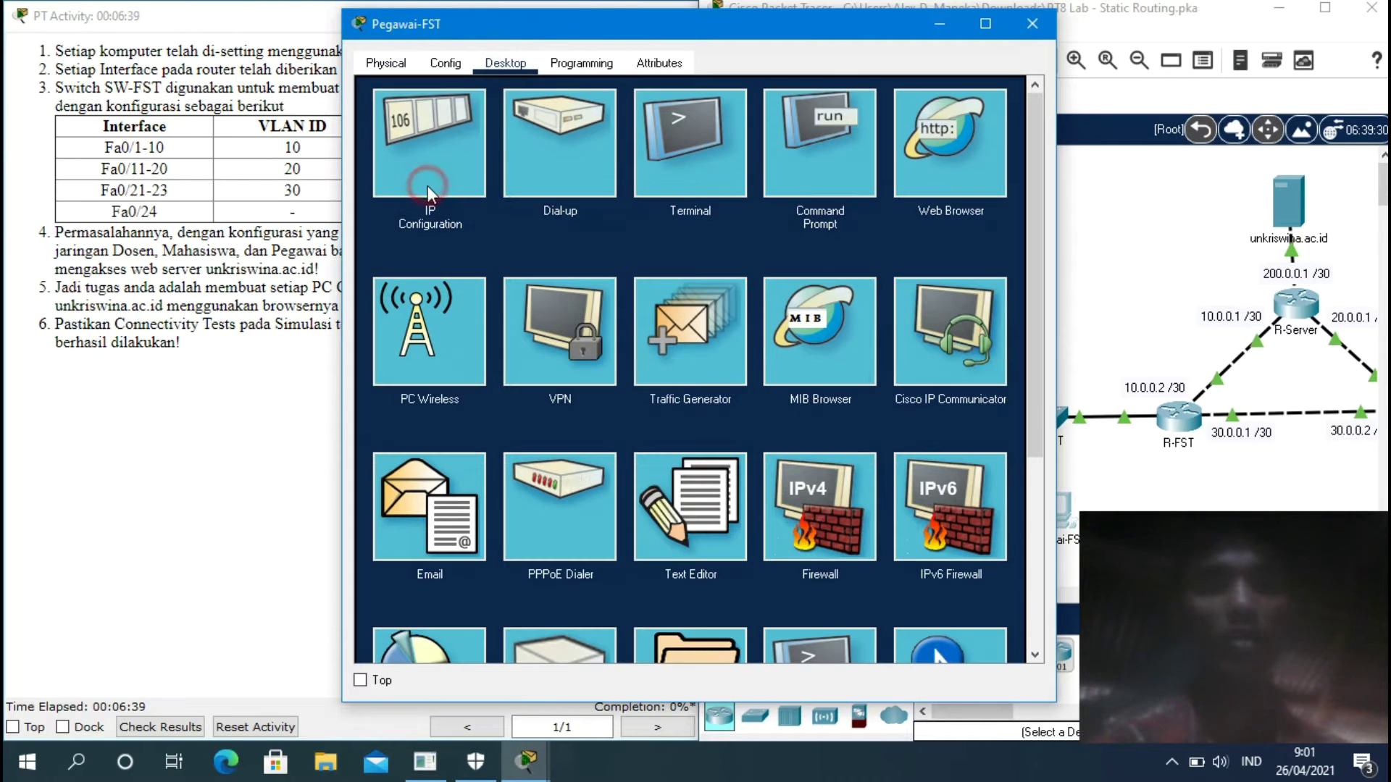
left_click(427, 186)
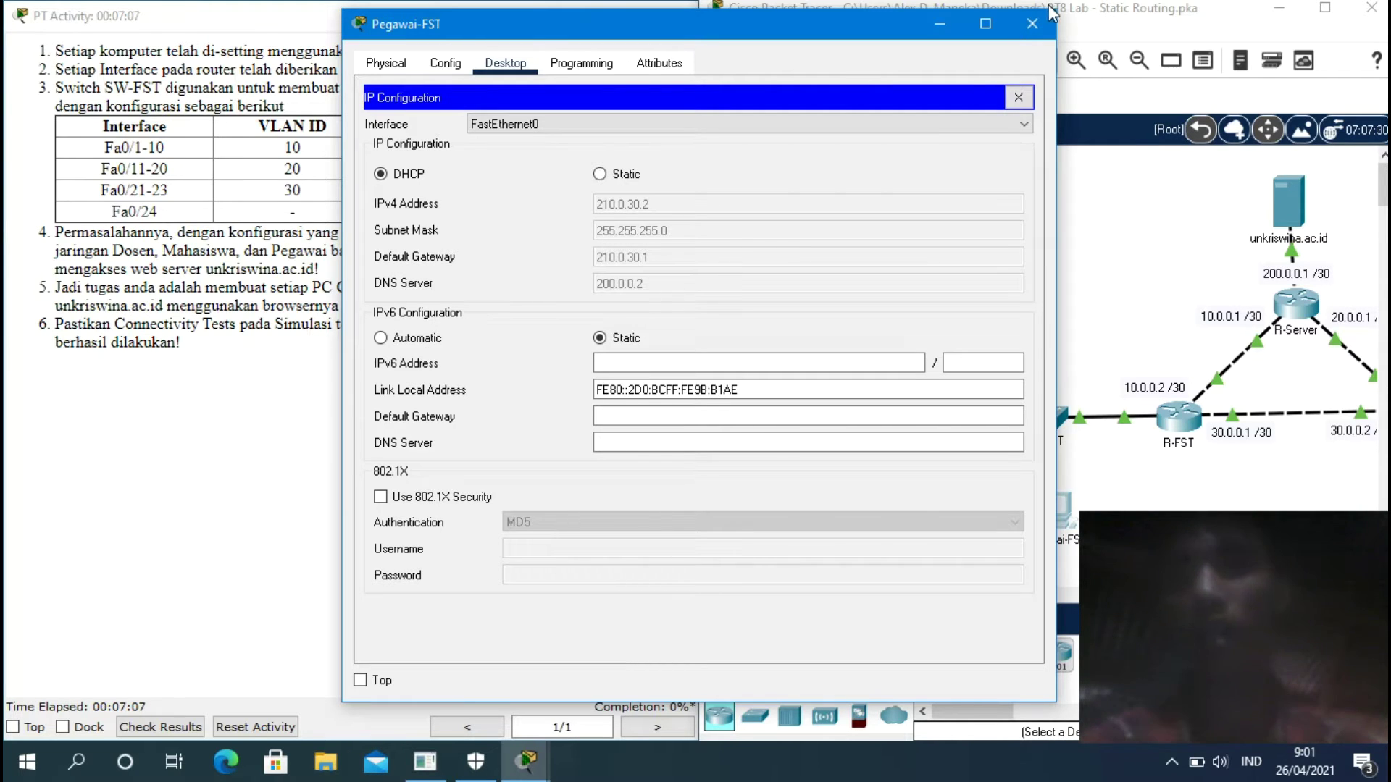
left_click(1032, 24)
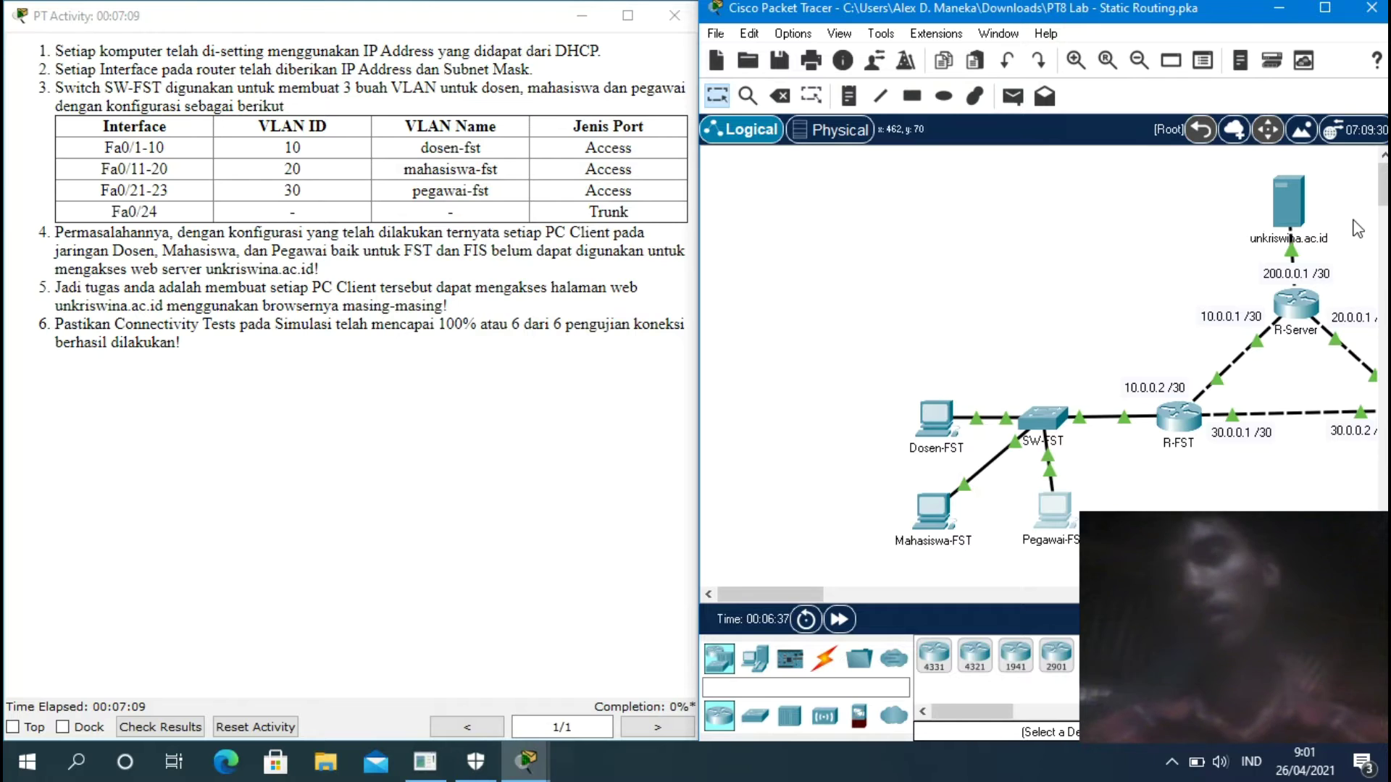
Review the IP configuration of the Dosen-FIS PC in the FIS network and close its window.
left_click_drag(745, 595, 819, 594)
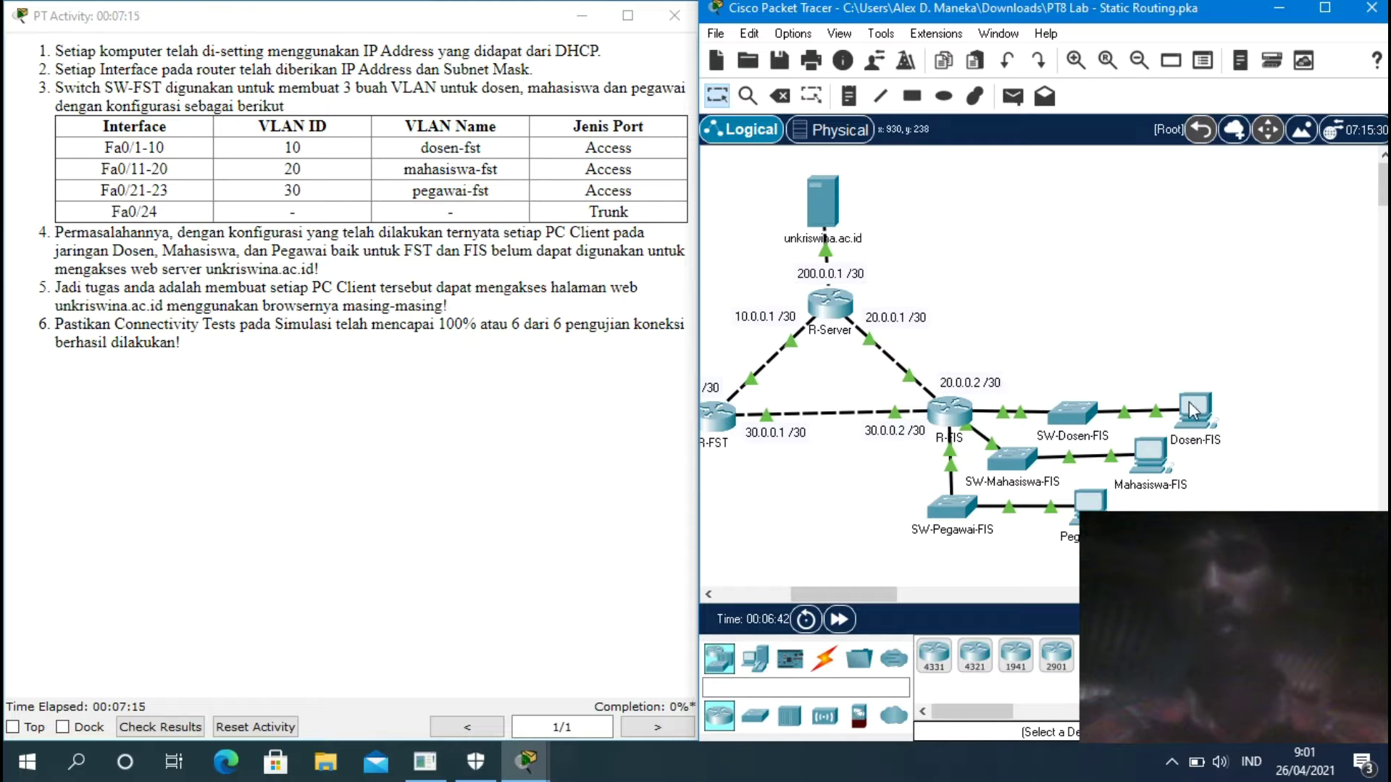
left_click(1199, 422)
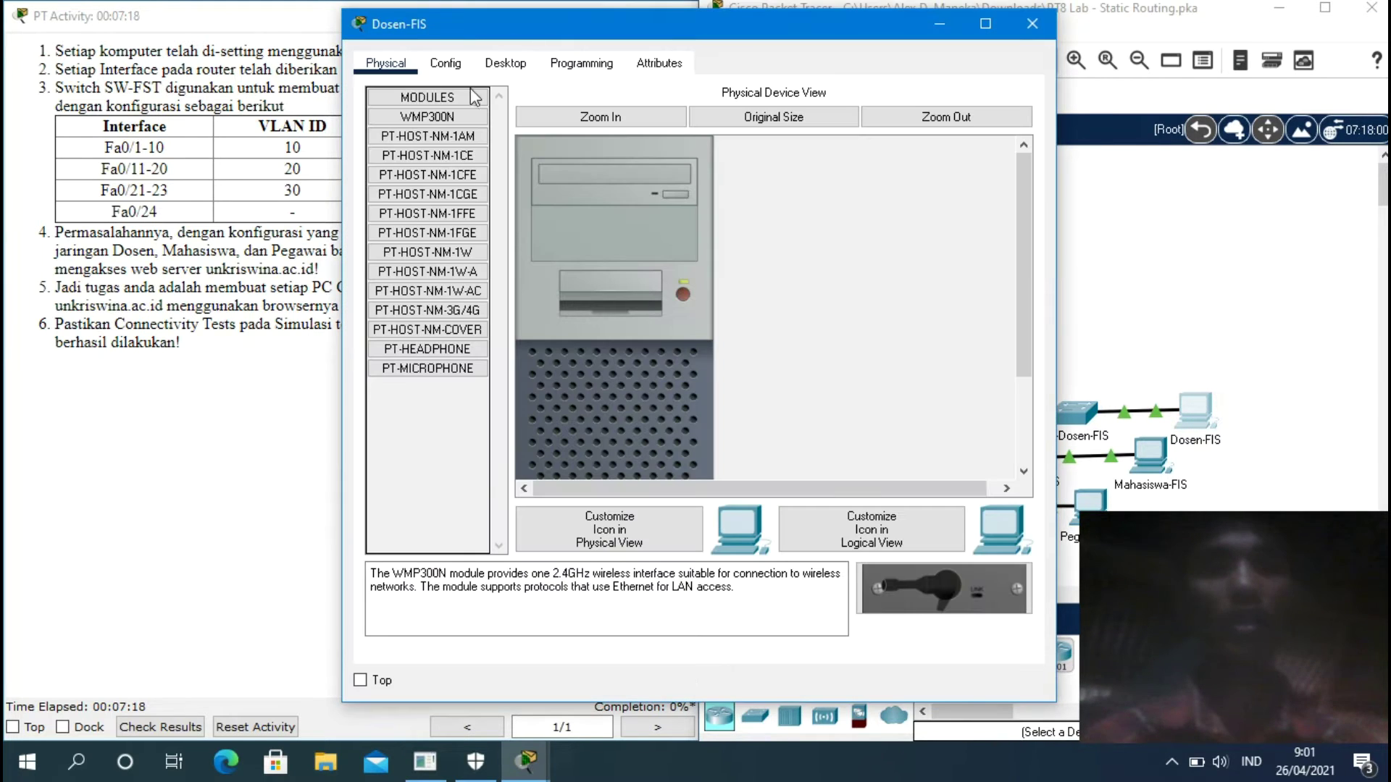
left_click(506, 63)
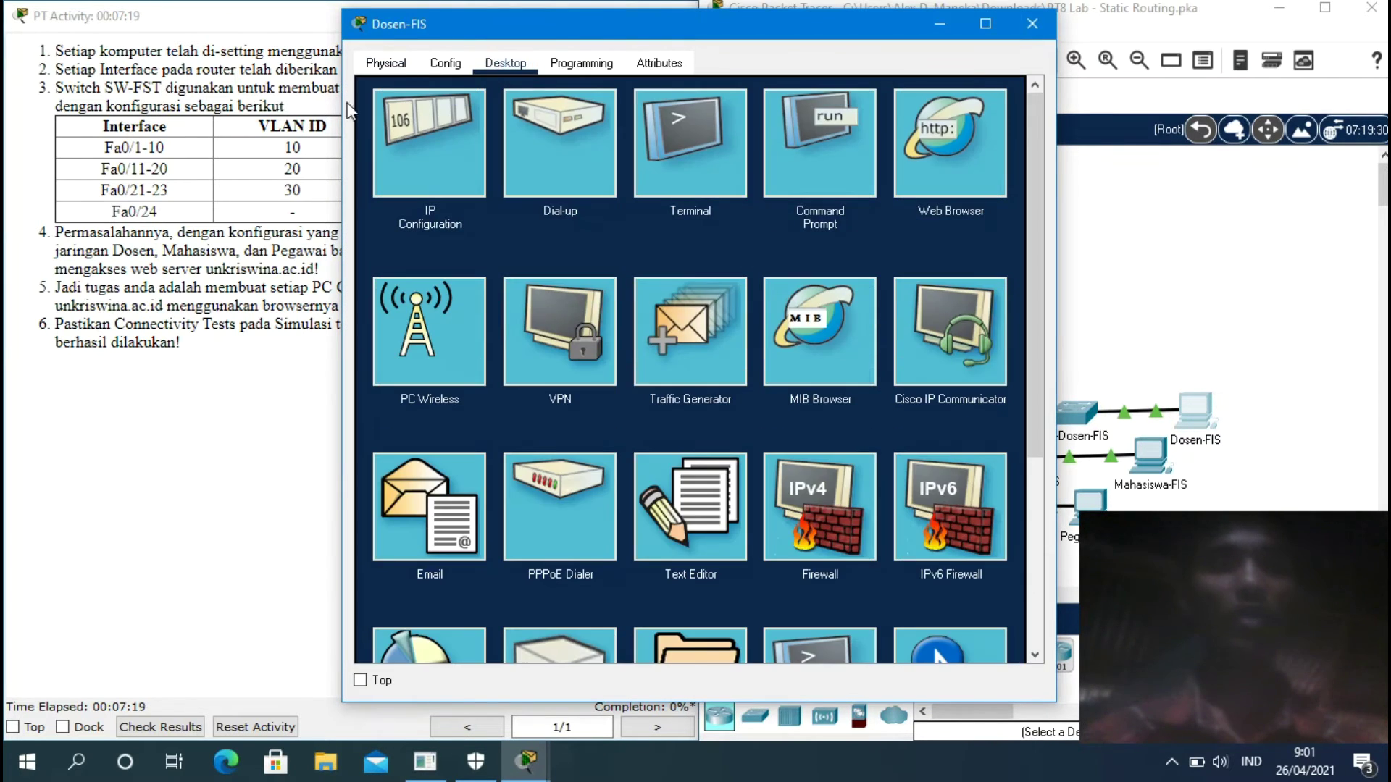
left_click(439, 170)
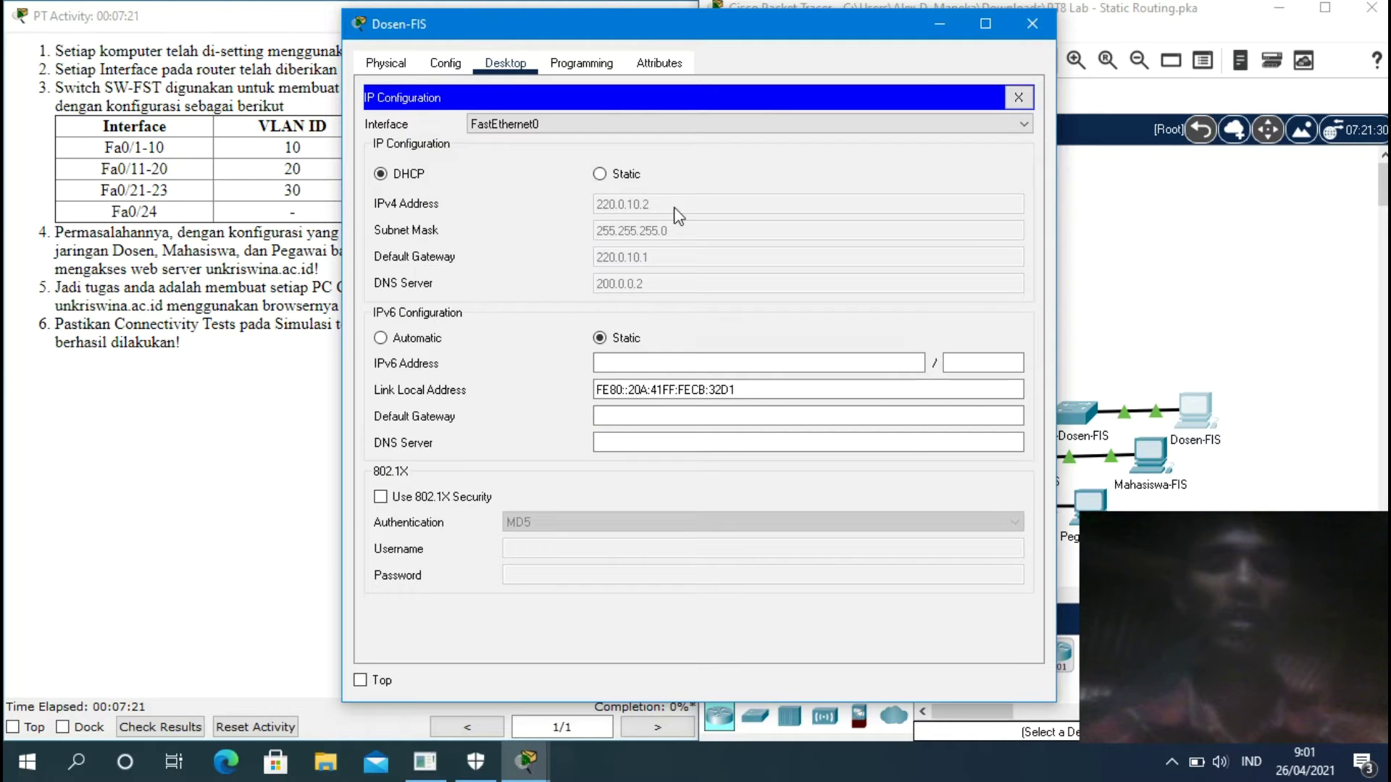
left_click(1033, 25)
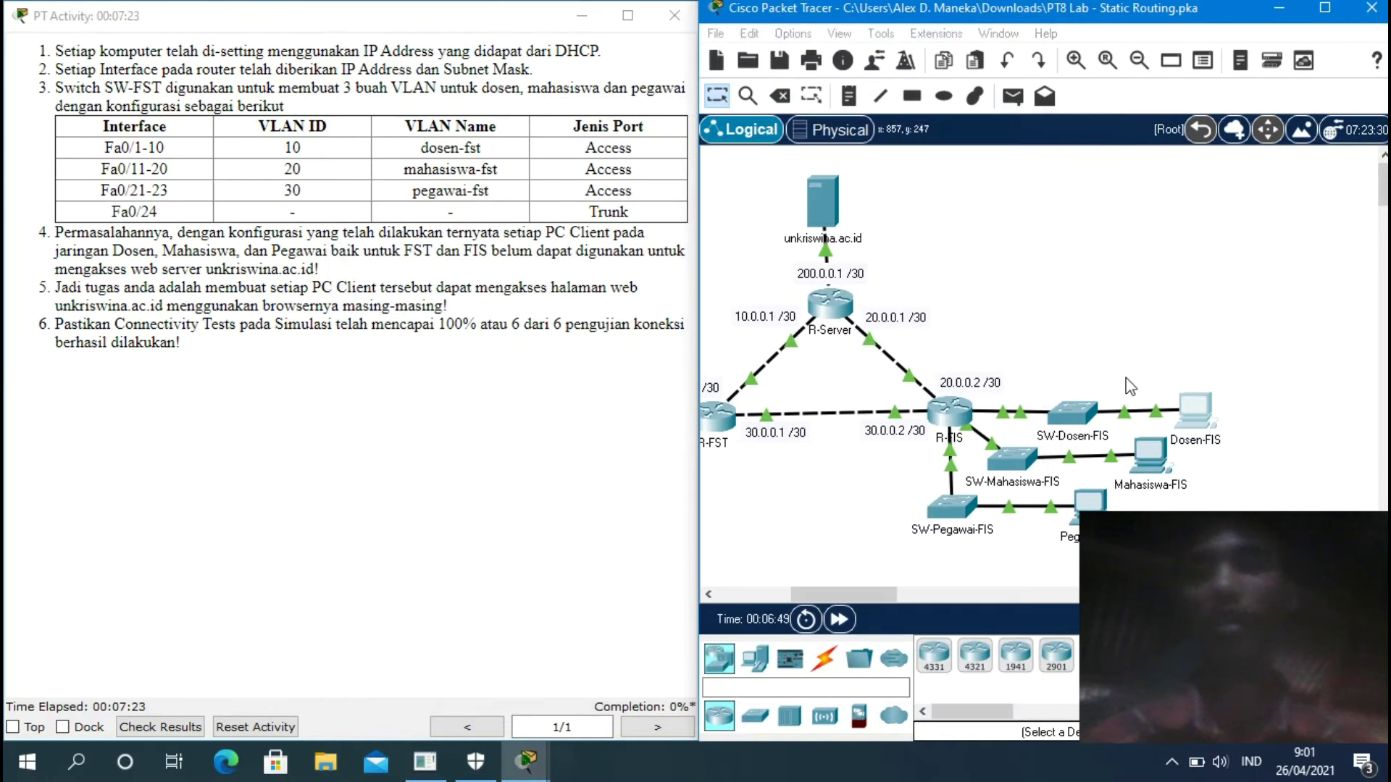
Review the IP configuration of the Mahasiswa-FIS PC and close its window.
left_click(1149, 457)
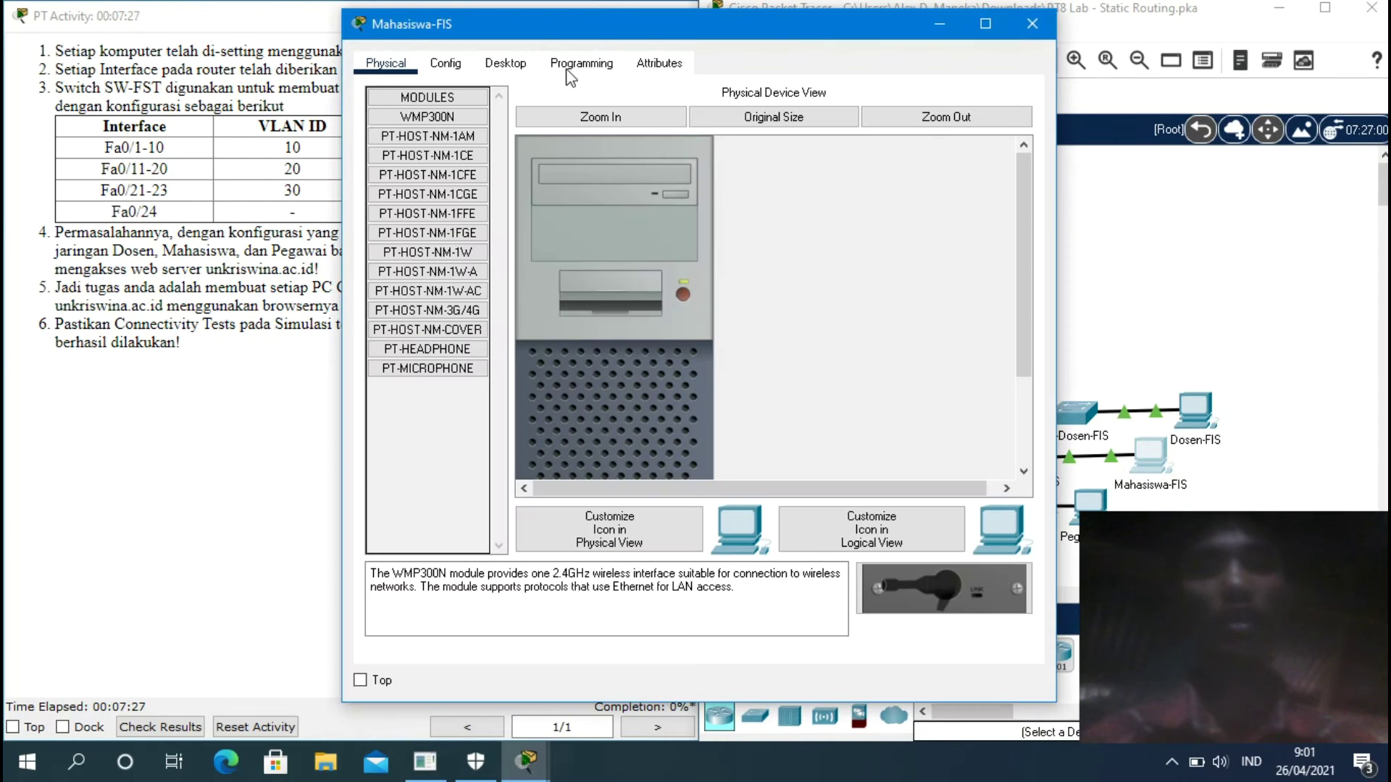
left_click(506, 65)
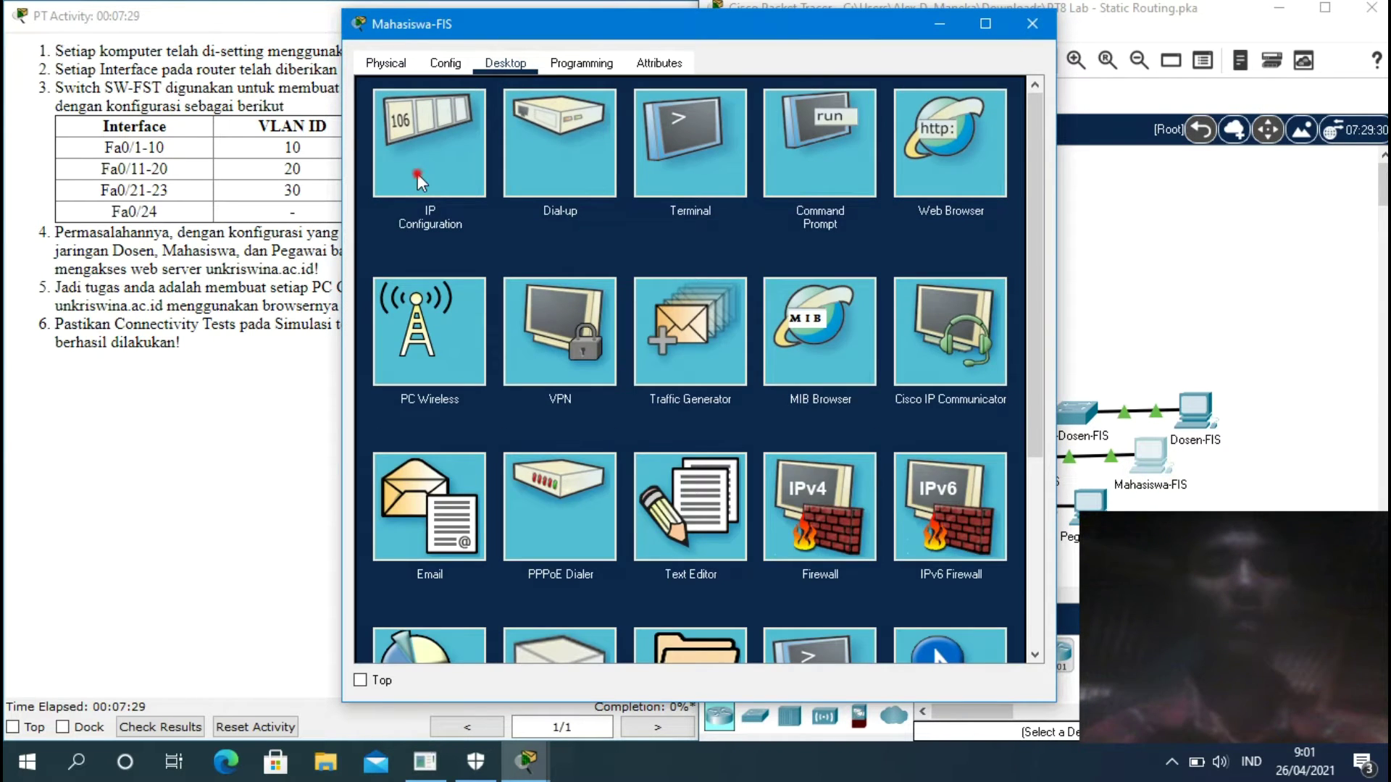
left_click(417, 173)
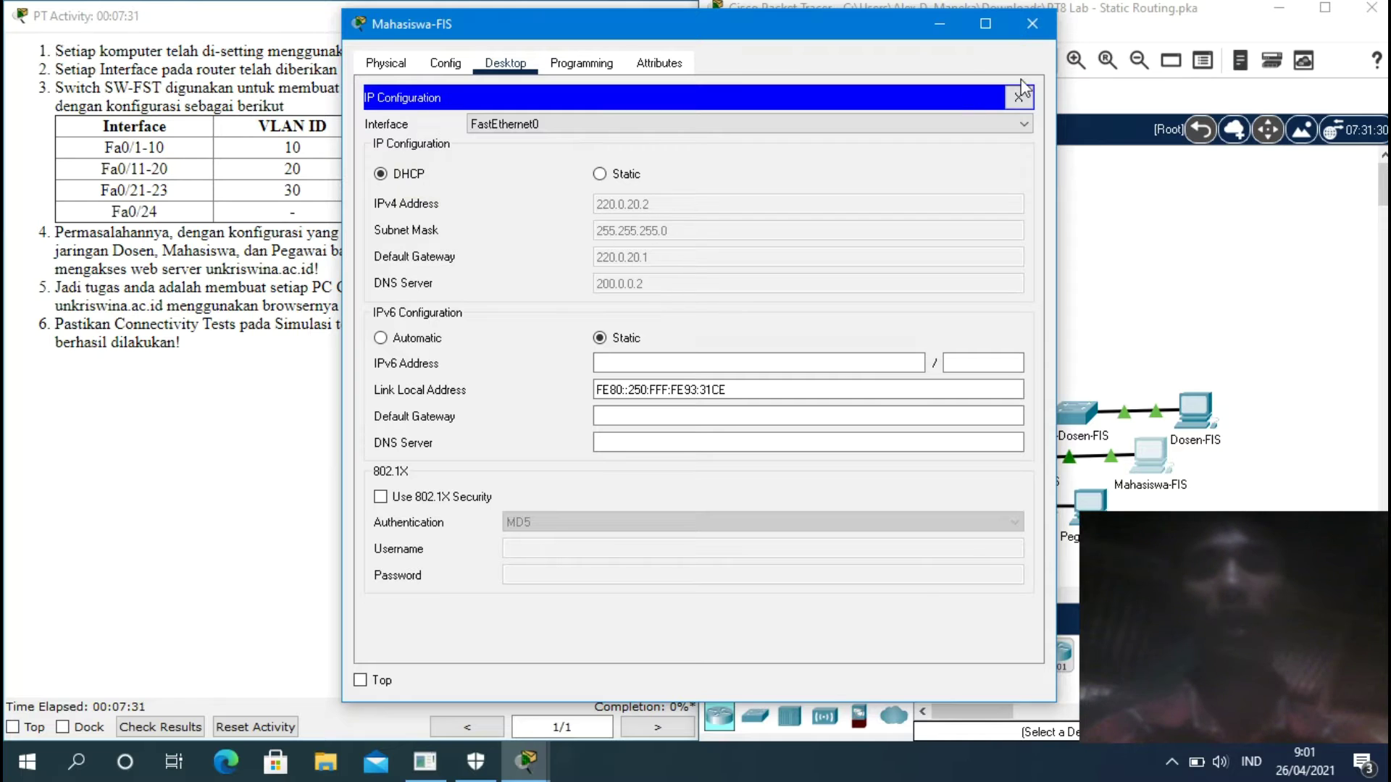
left_click(1032, 23)
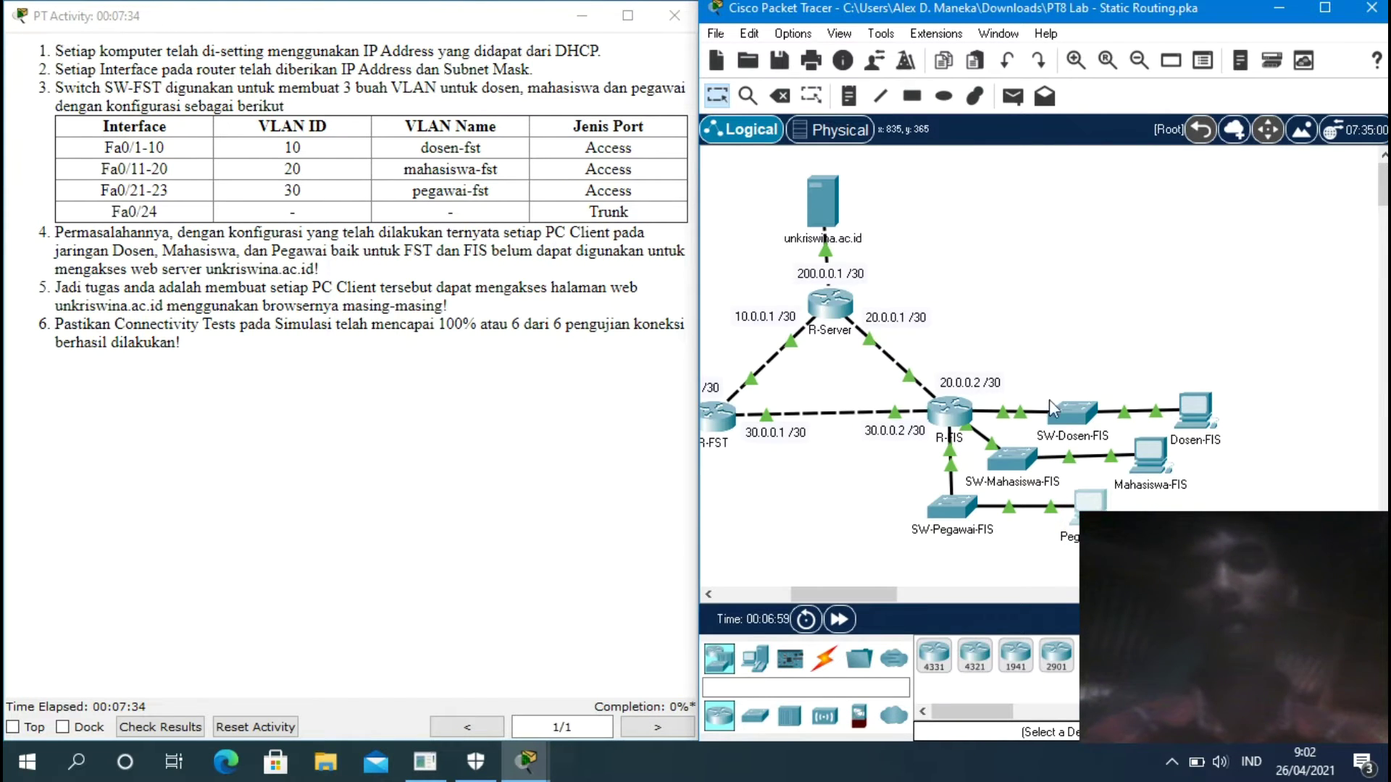
Review the IP configuration of the Pegawai-FIS PC and close its window.
left_click(1088, 501)
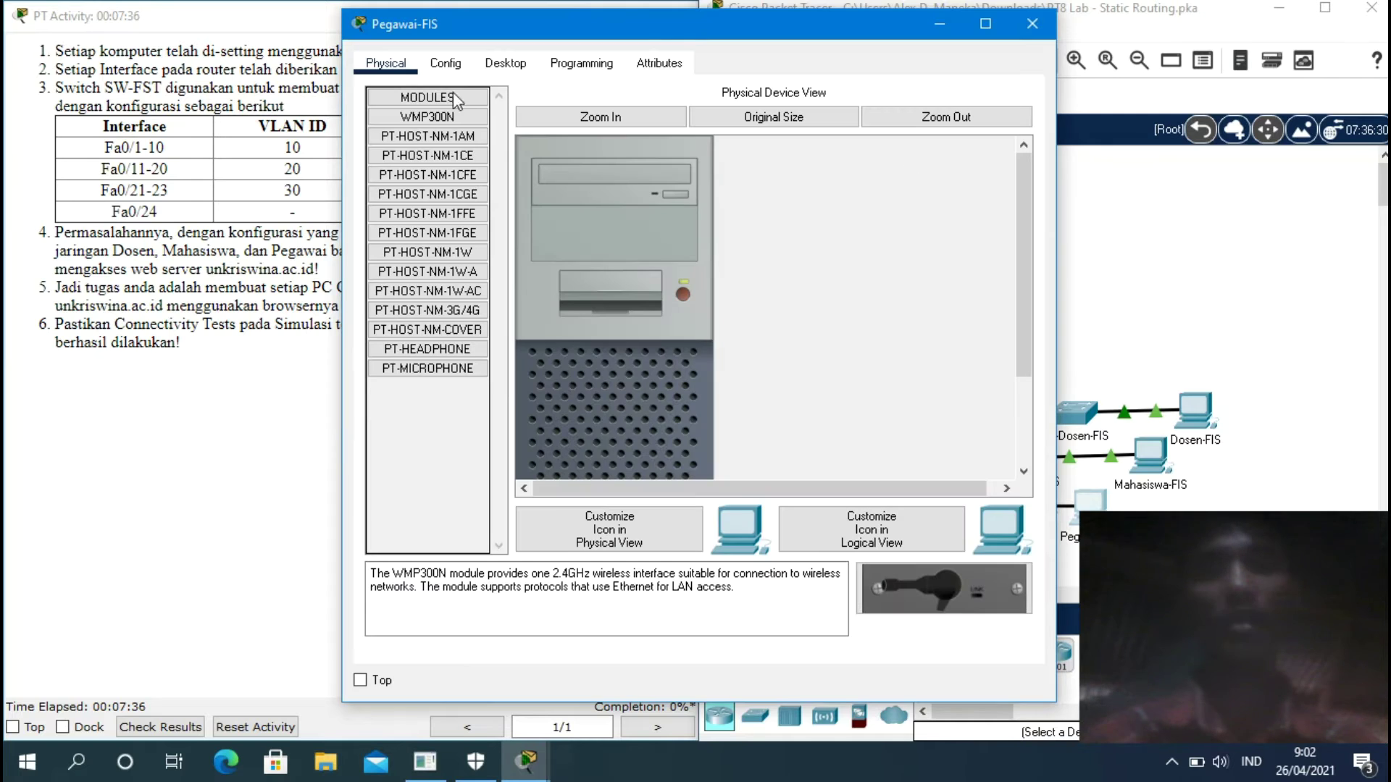
left_click(523, 64)
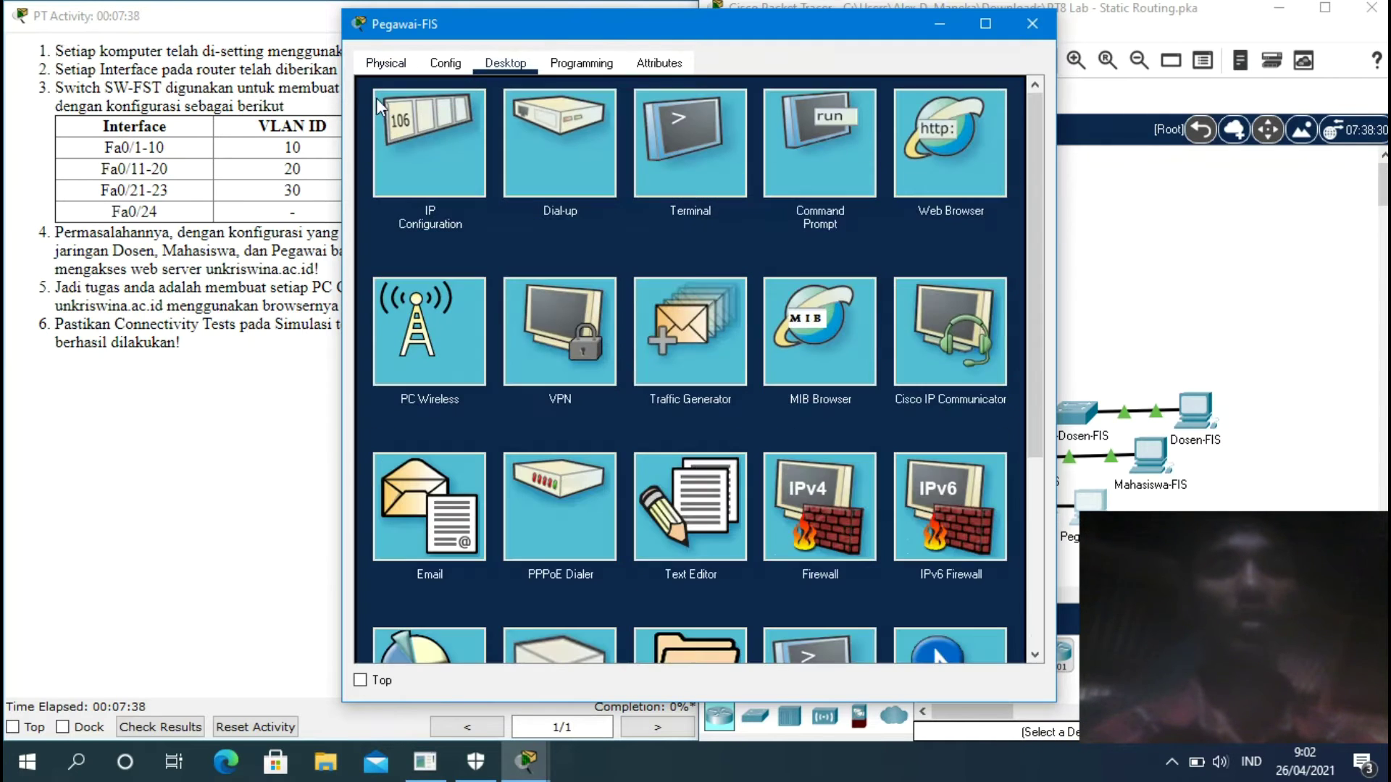
left_click(455, 148)
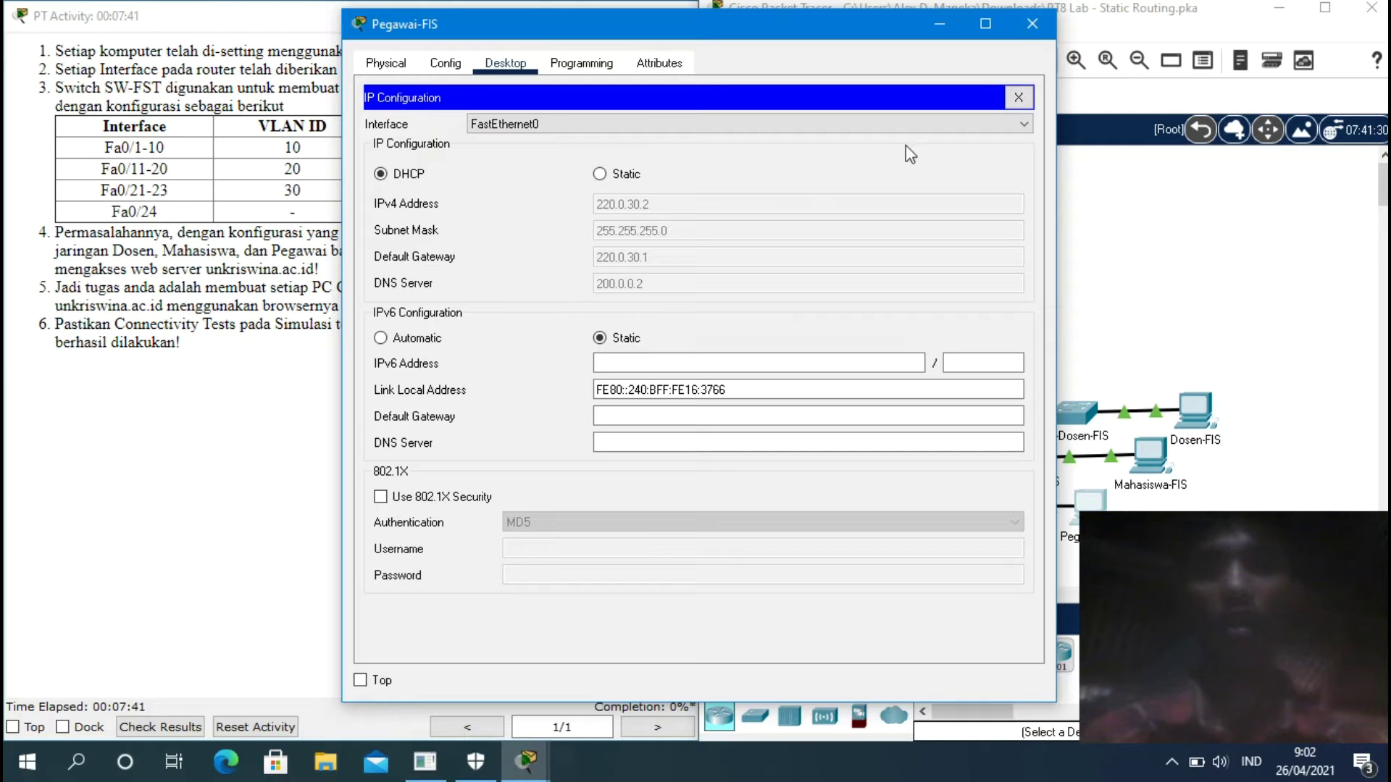
left_click(1033, 24)
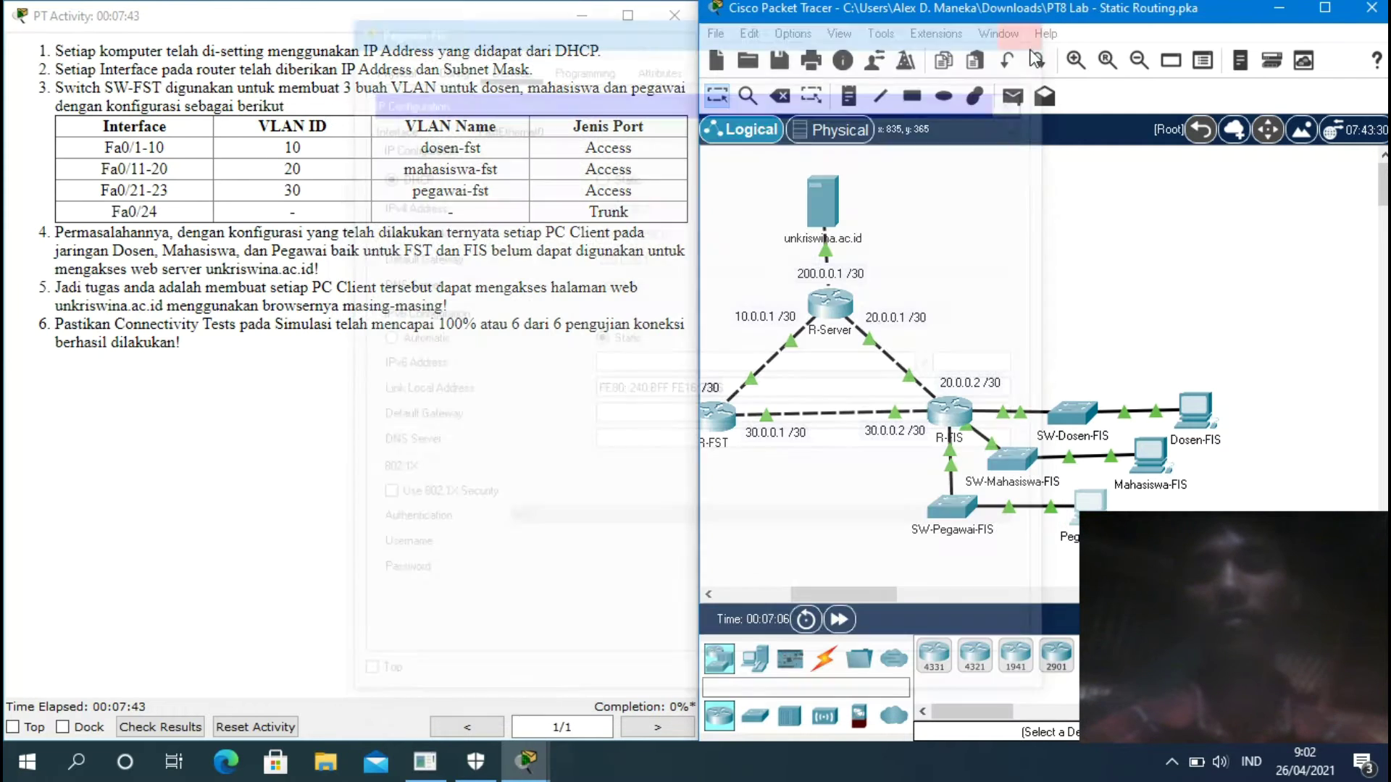
Open the command-line interface of the R-Server router and move its window beside the network topology.
left_click_drag(867, 594, 744, 591)
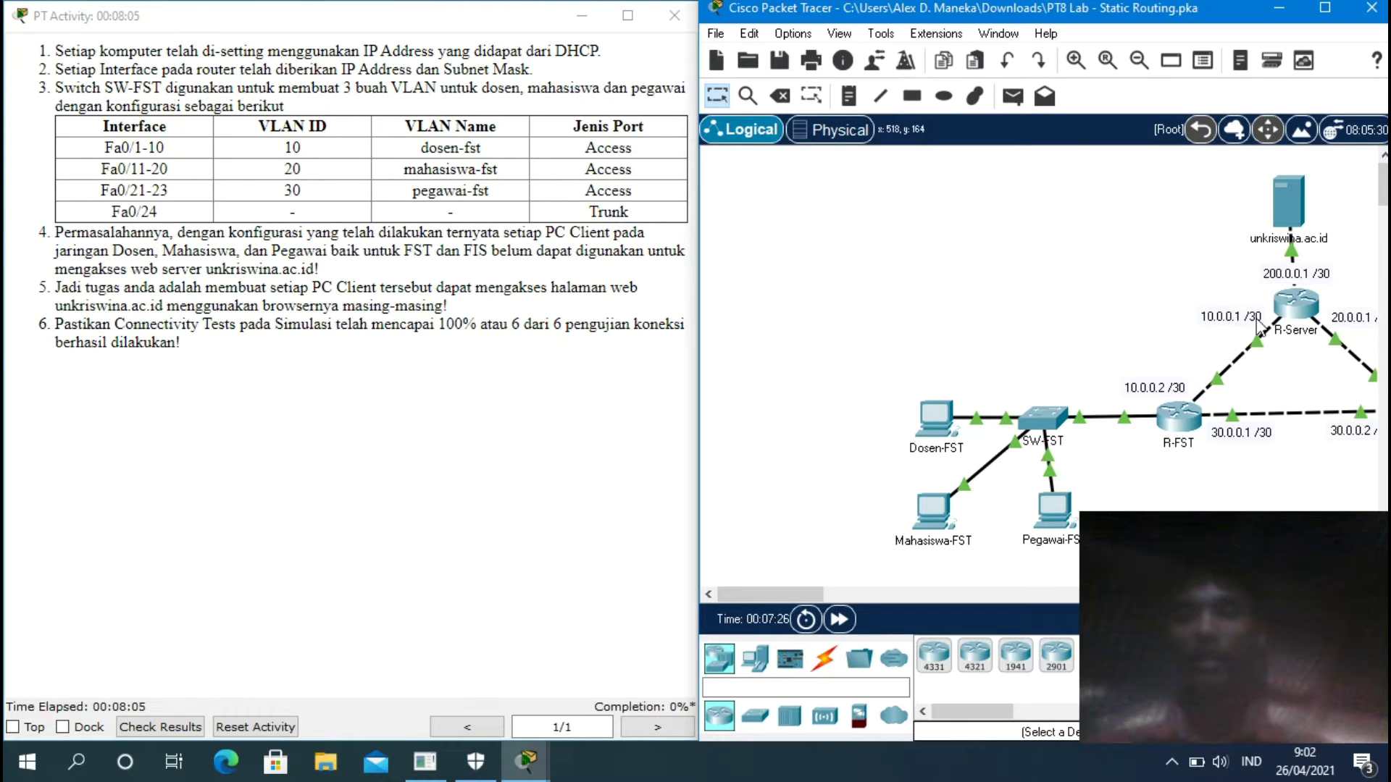
left_click(1297, 315)
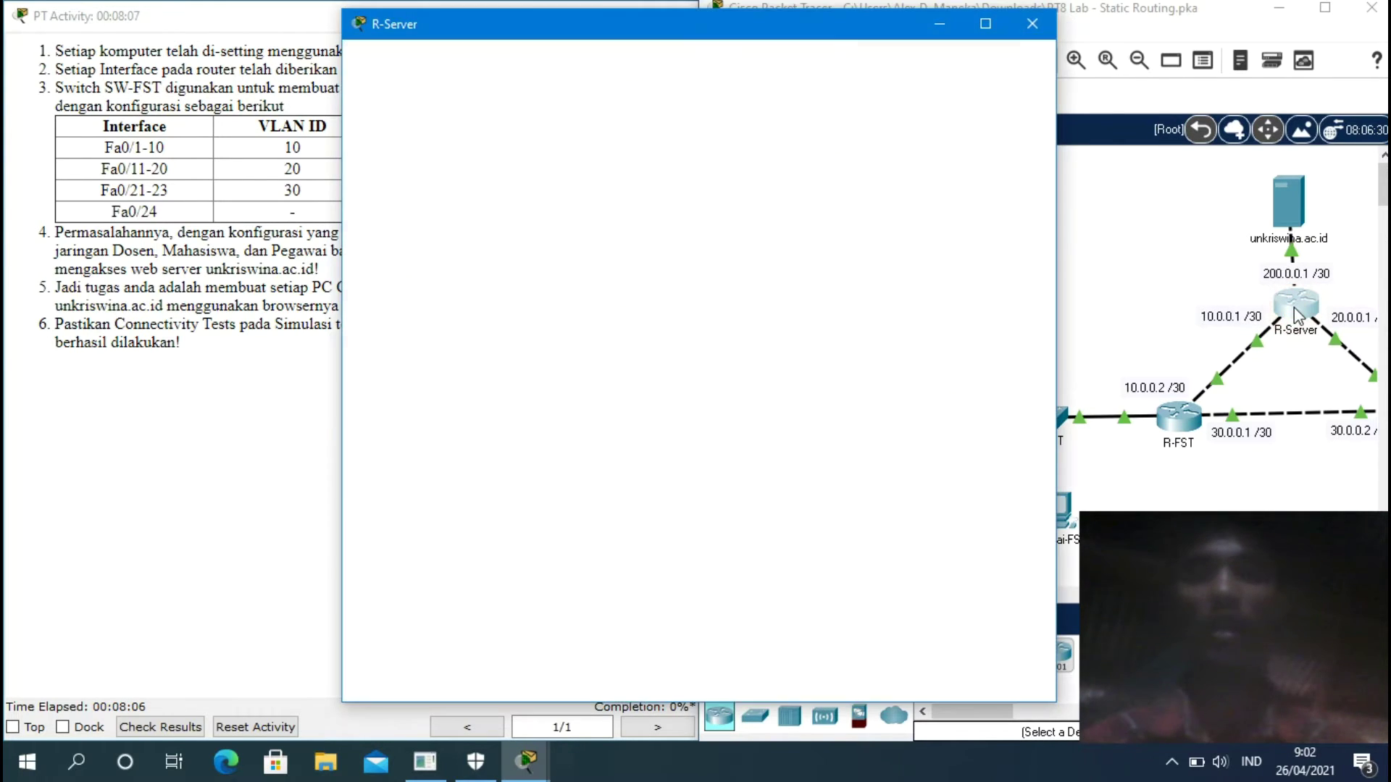
left_click(493, 63)
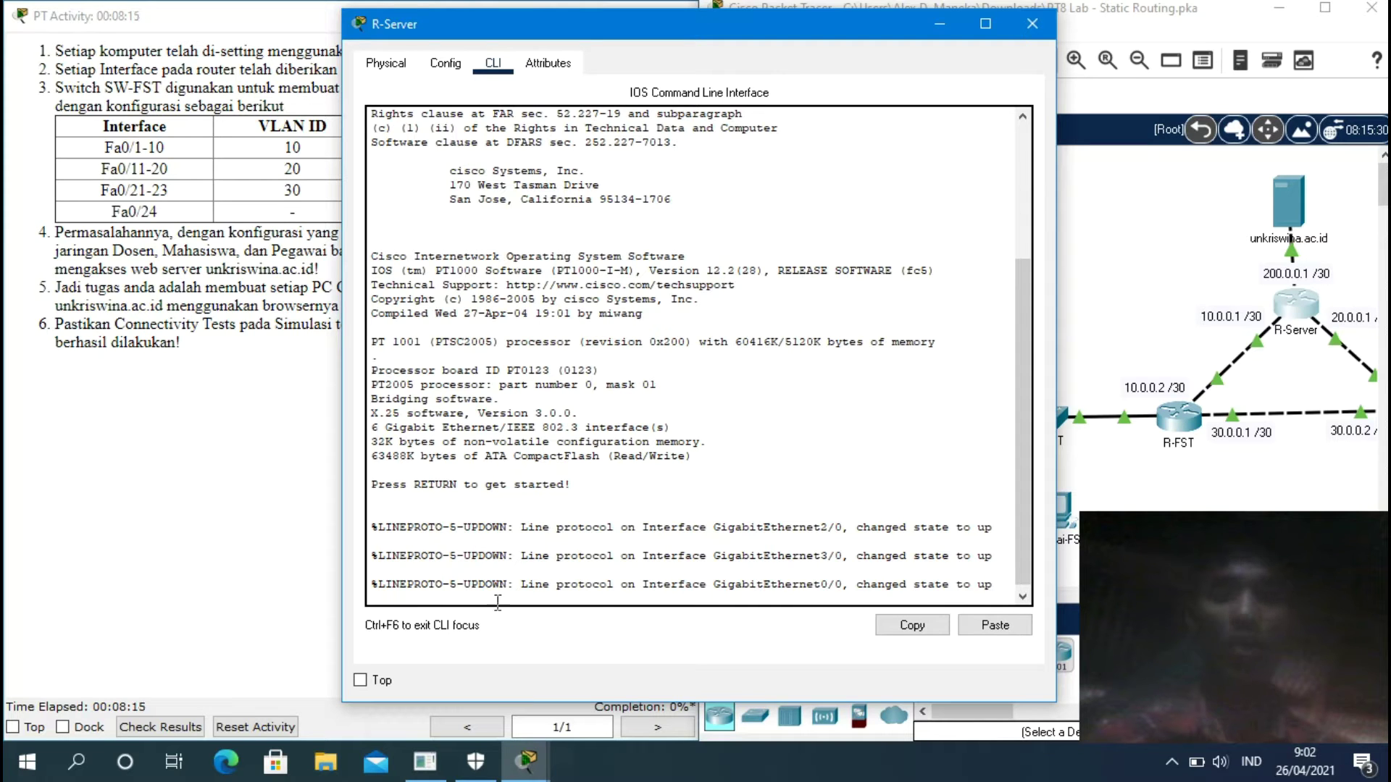
key("Return")
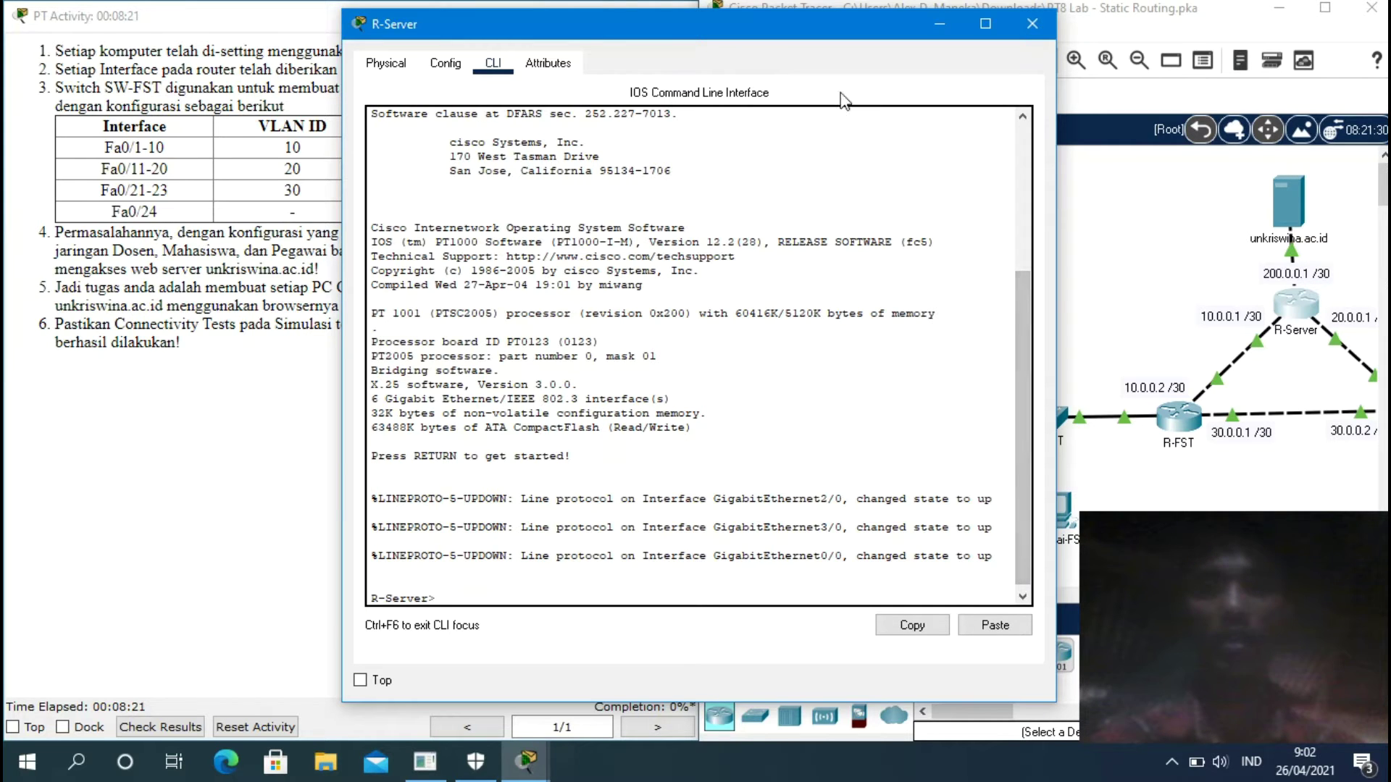
left_click_drag(675, 22, 310, 3)
left_click_drag(749, 22, 378, 37)
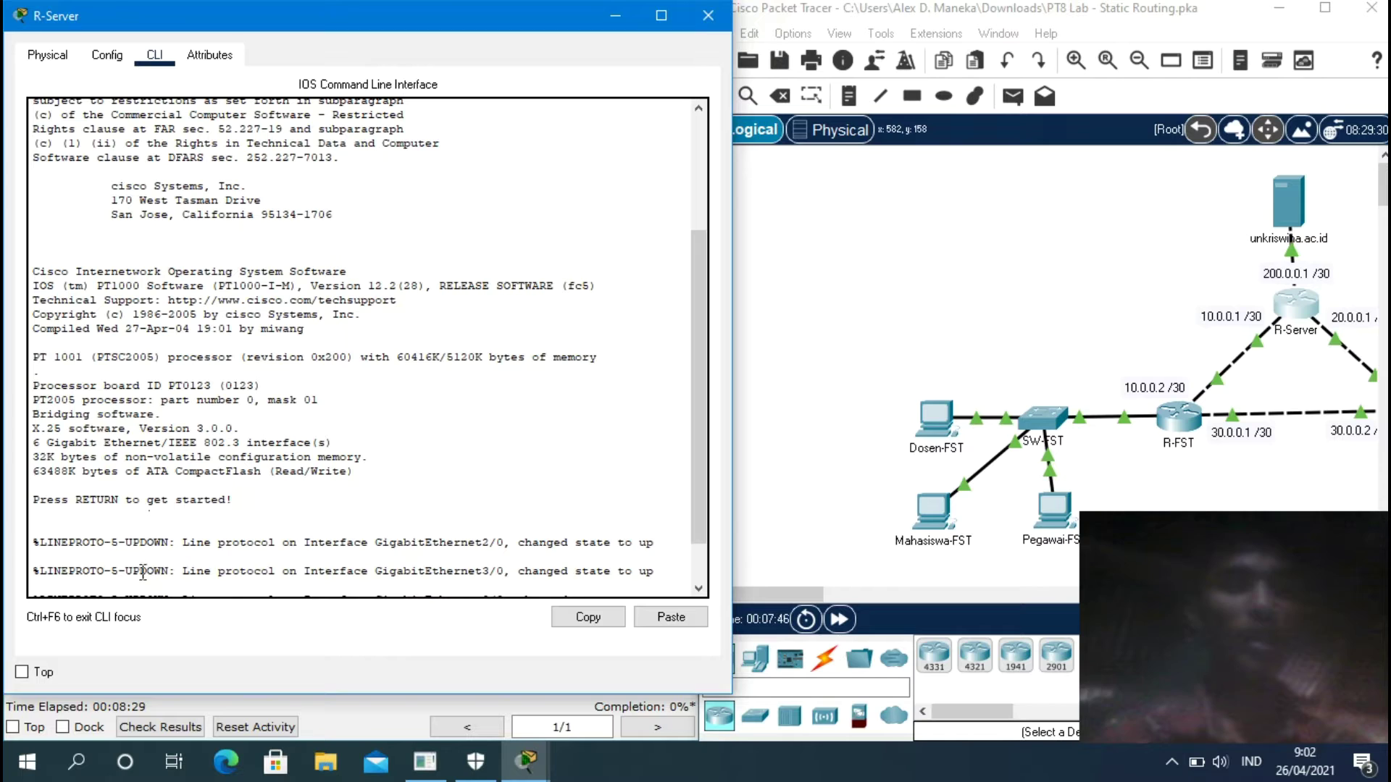
left_click(692, 339)
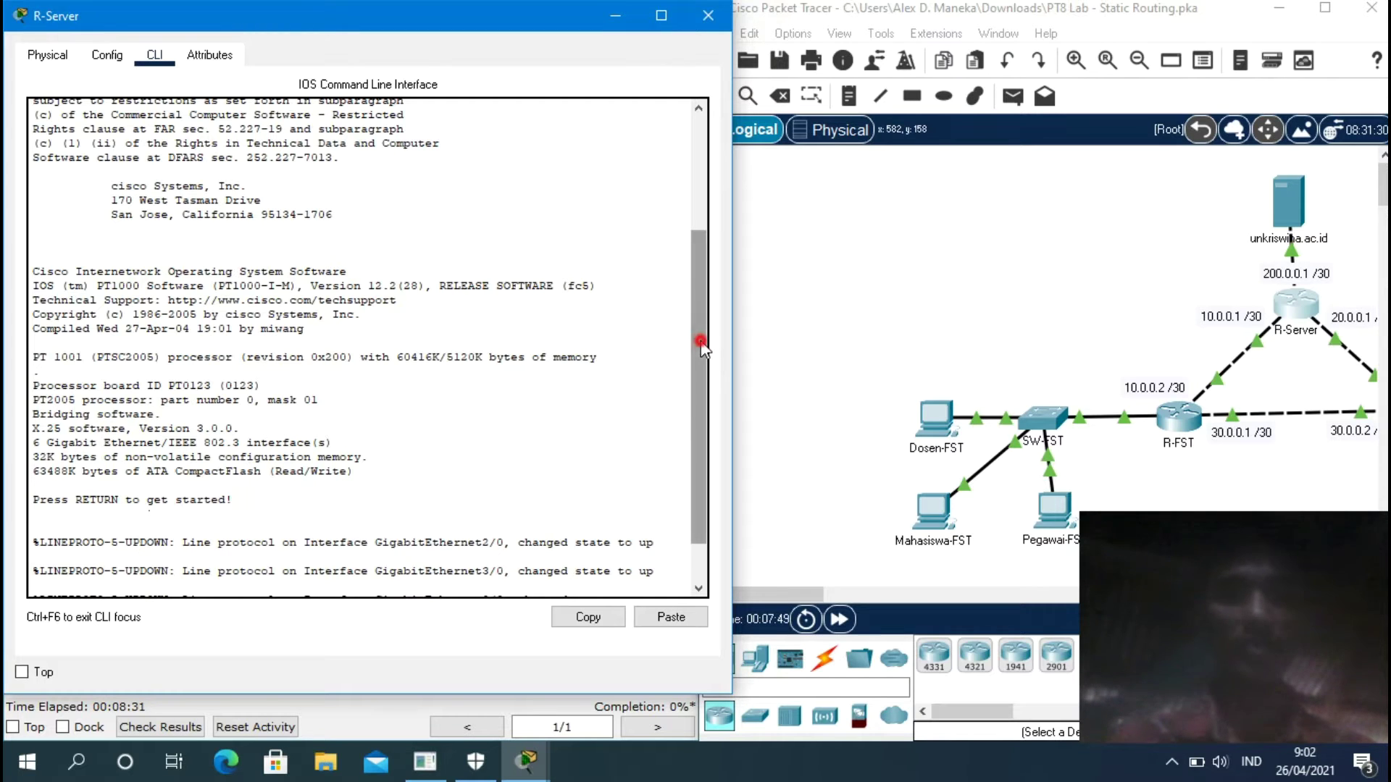
Enter privileged mode on R-Server with ena and global configuration mode with conf t.
key("Return")
type("erver>e")
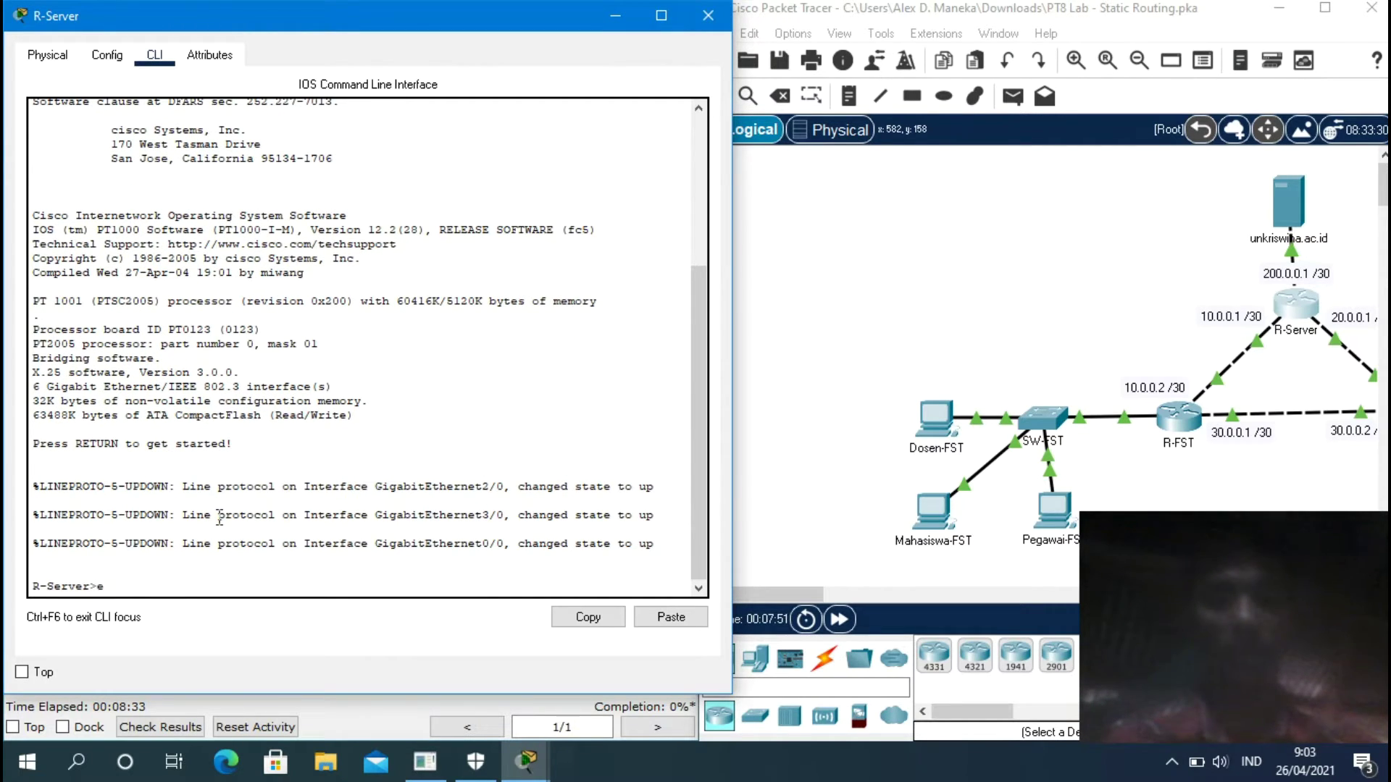
type("na")
key("Return")
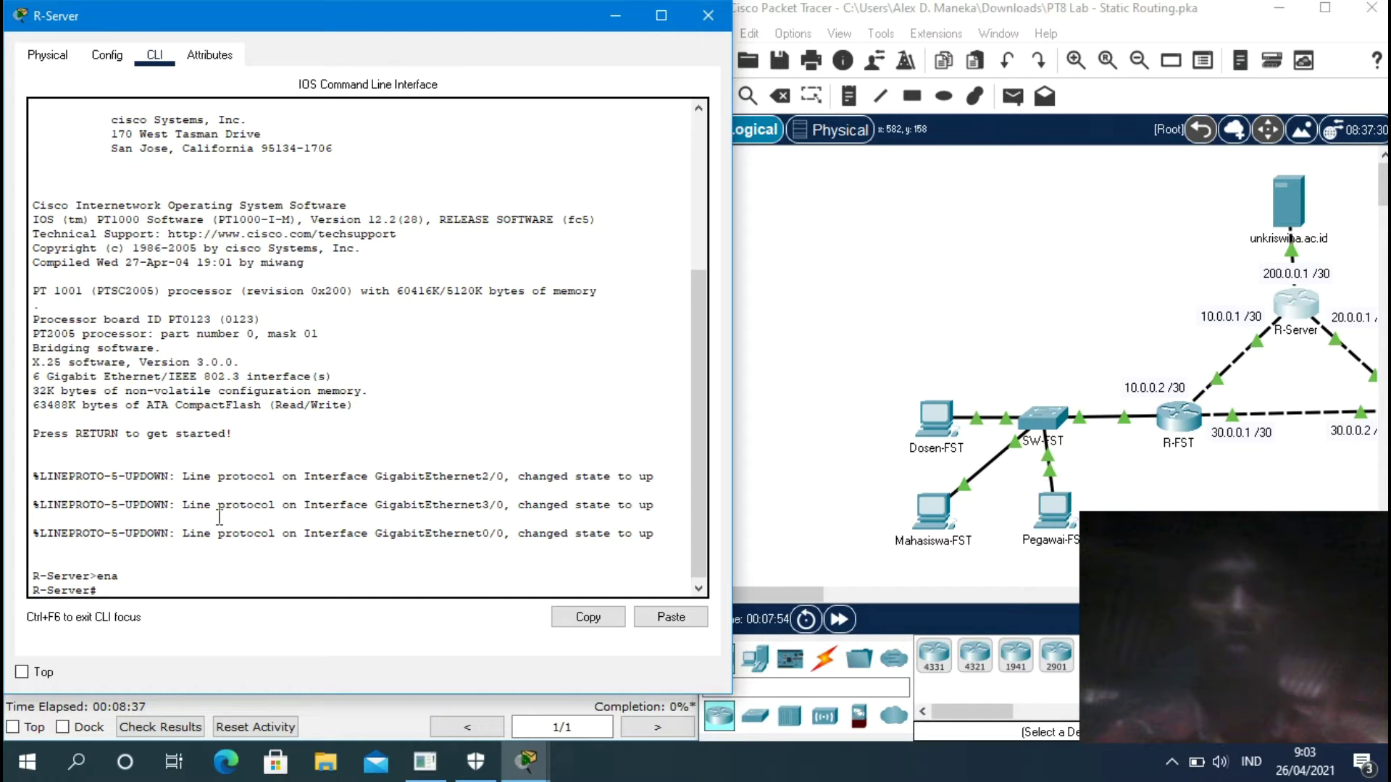
type("conf t")
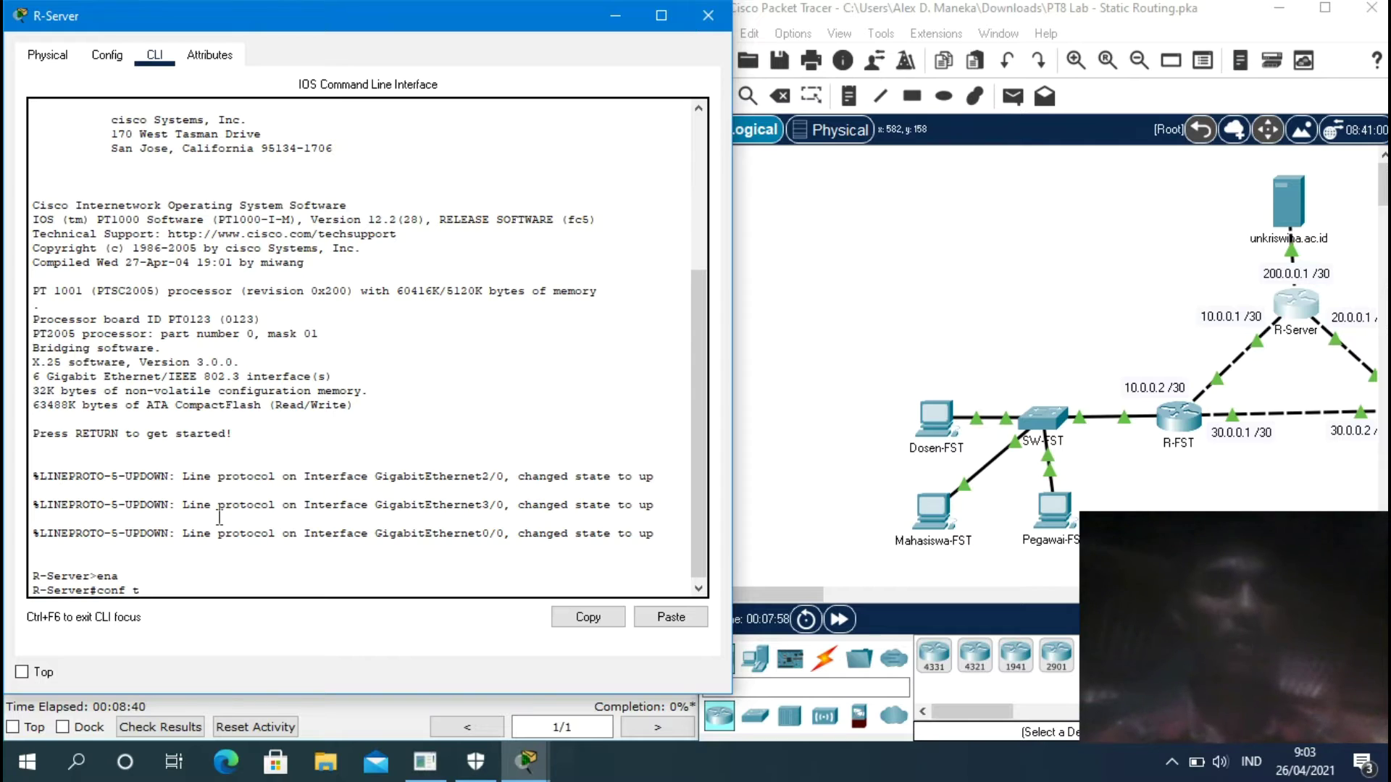
key("Return")
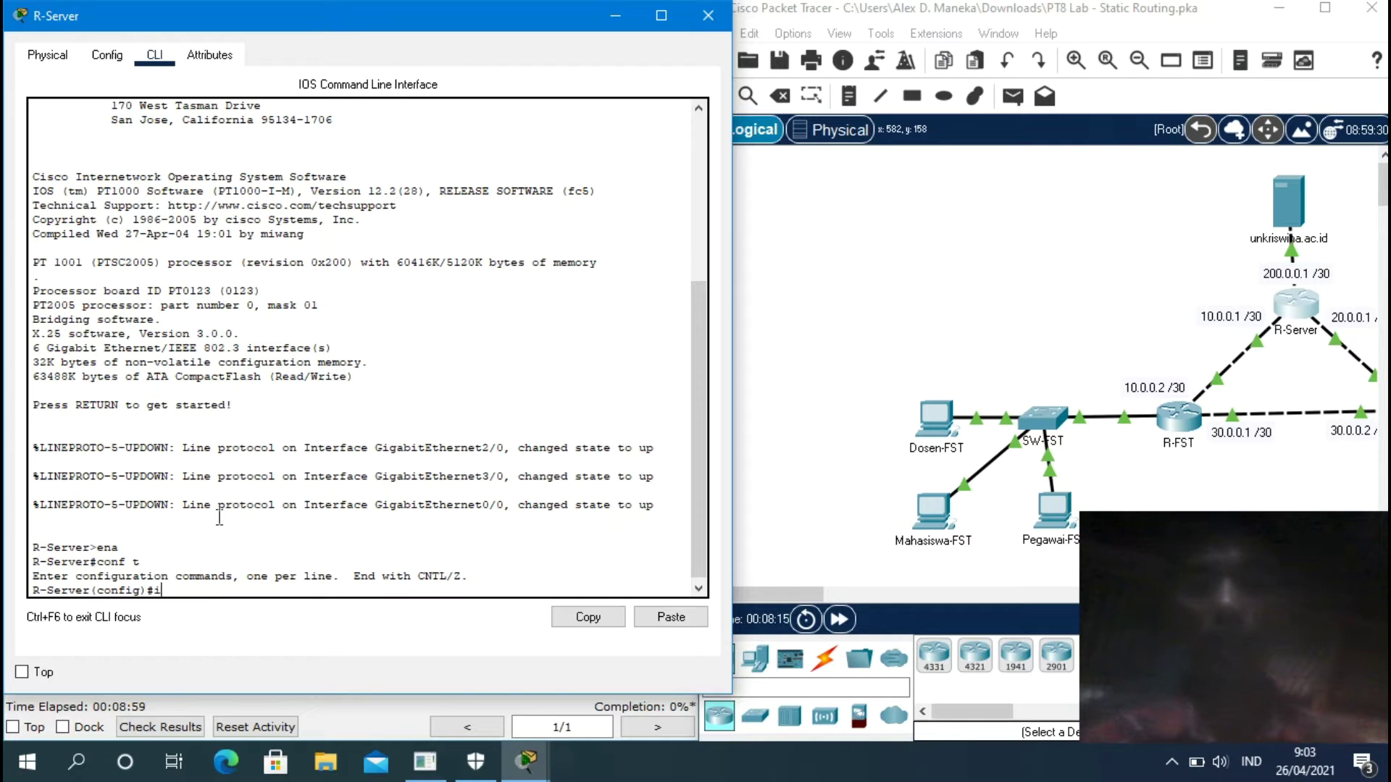
Add a static route on R-Server to network 210.0.10.0 with mask 255.255.255.0 through next hop 10.0.0.2.
type("oute 2")
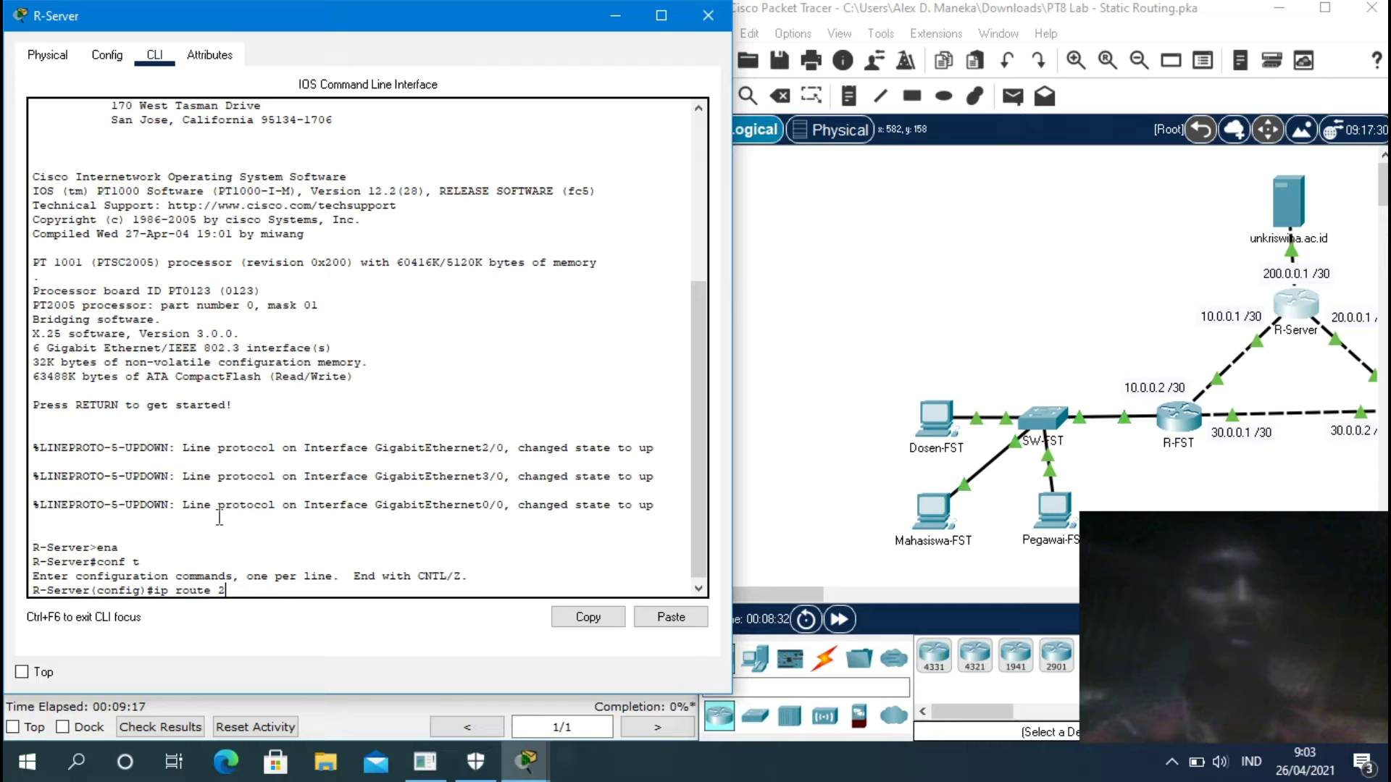
type("10")
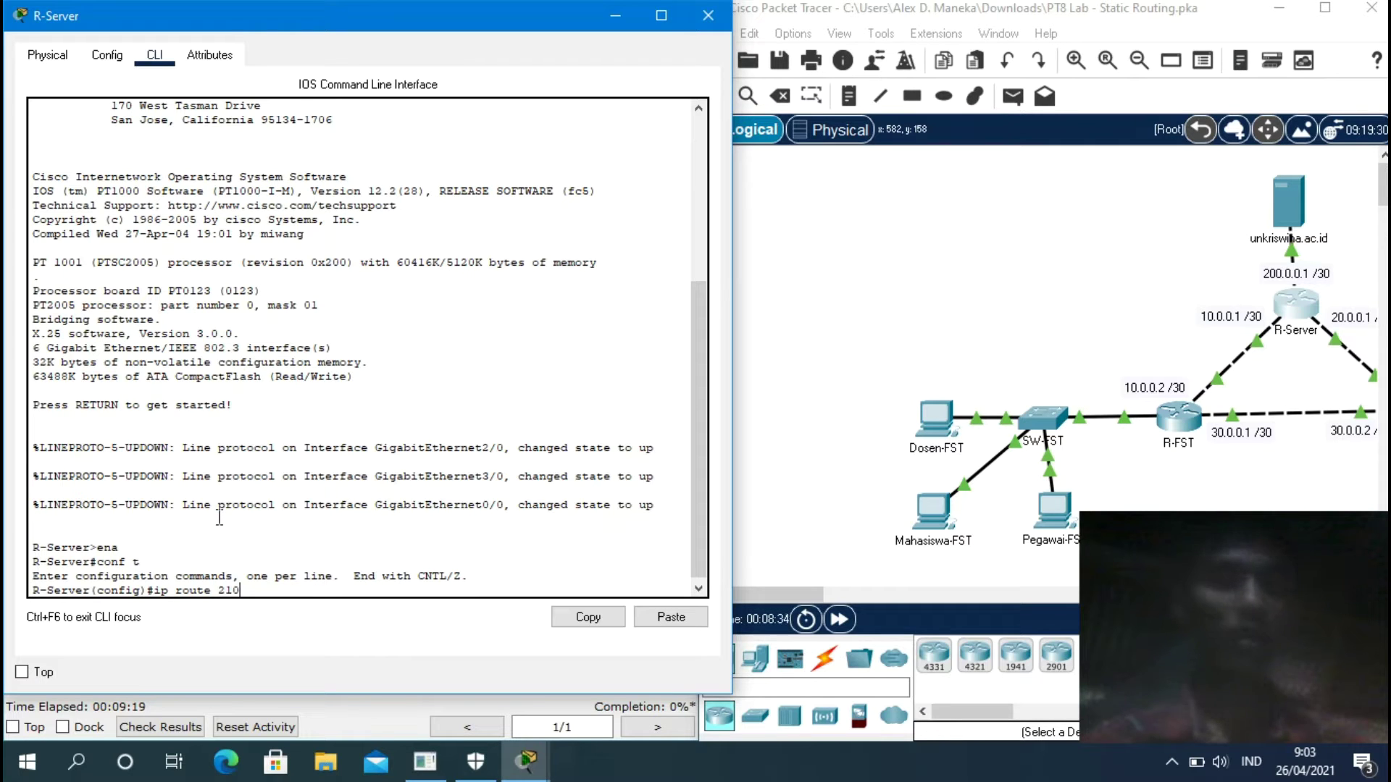
type(".0")
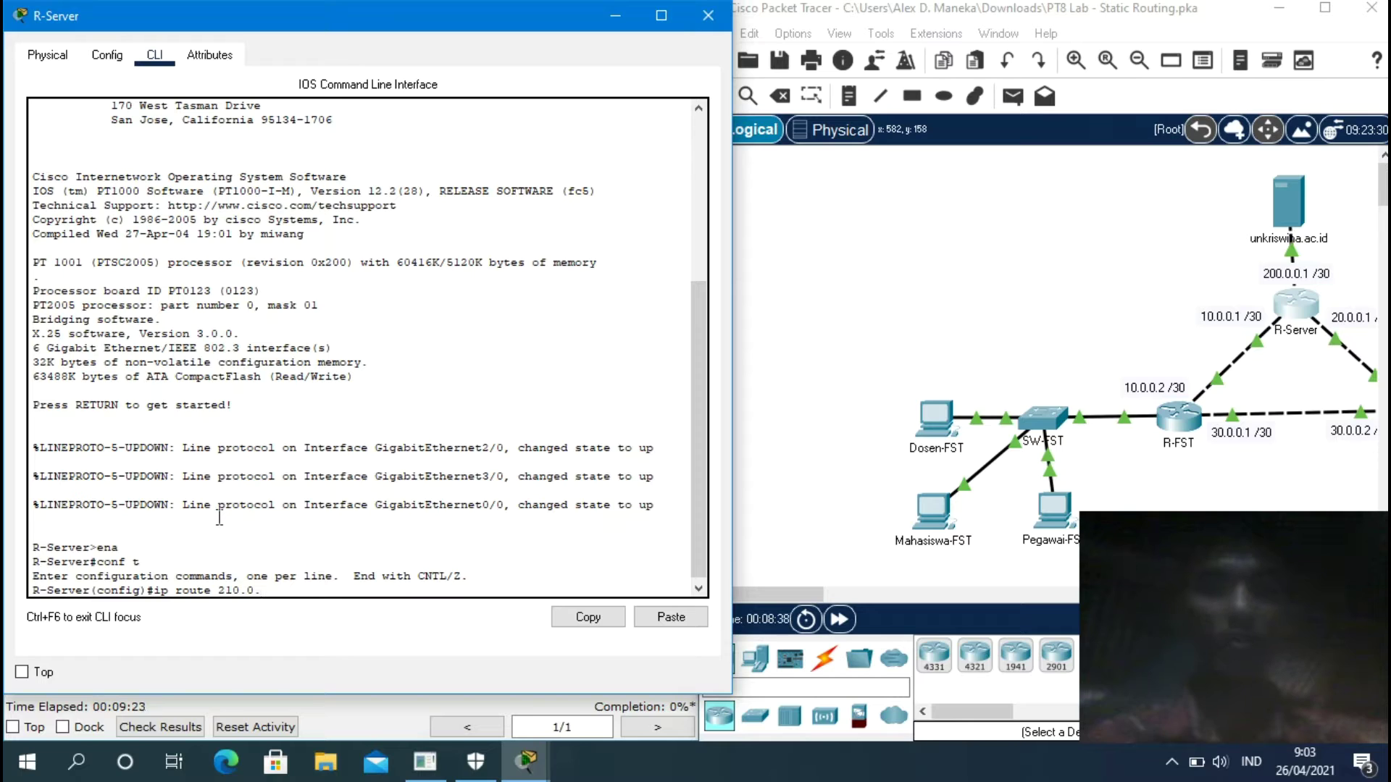
type(".10.0 ")
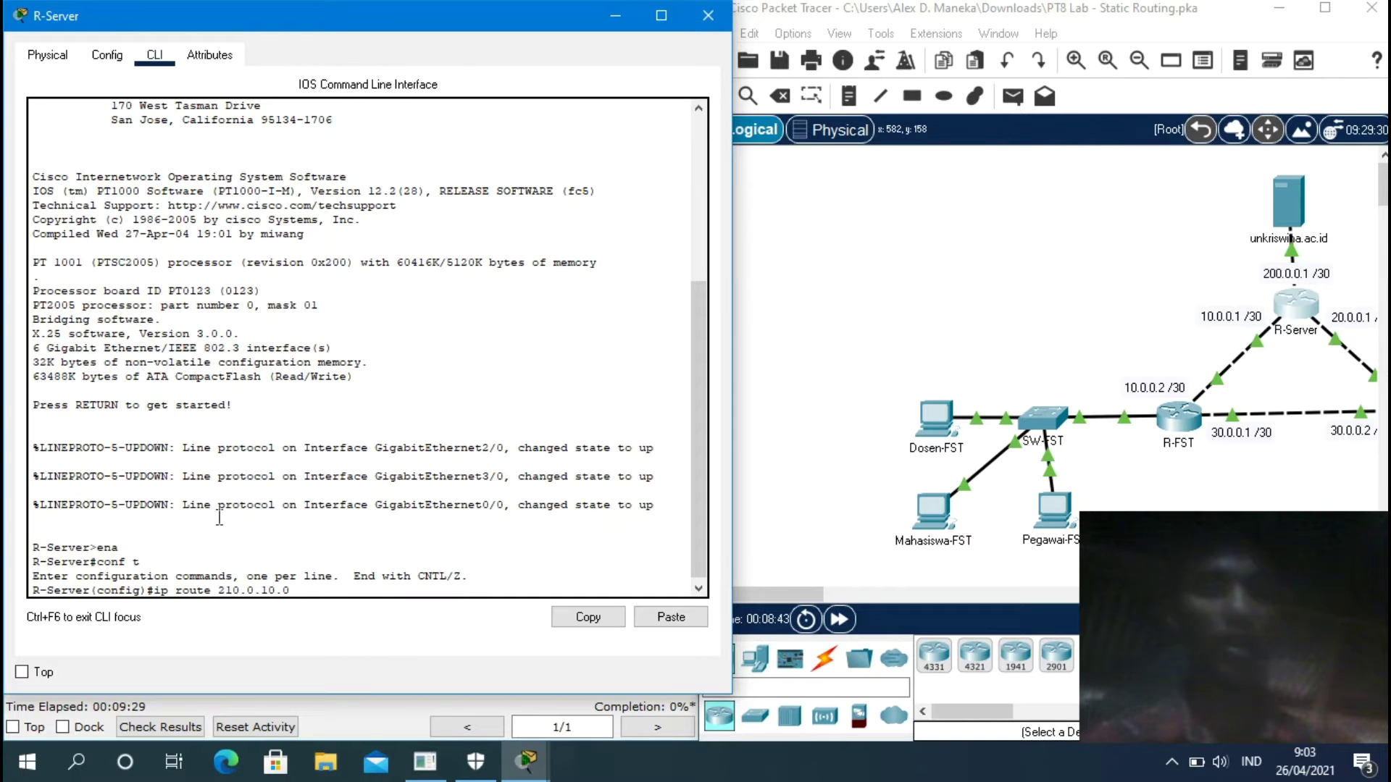
type("255")
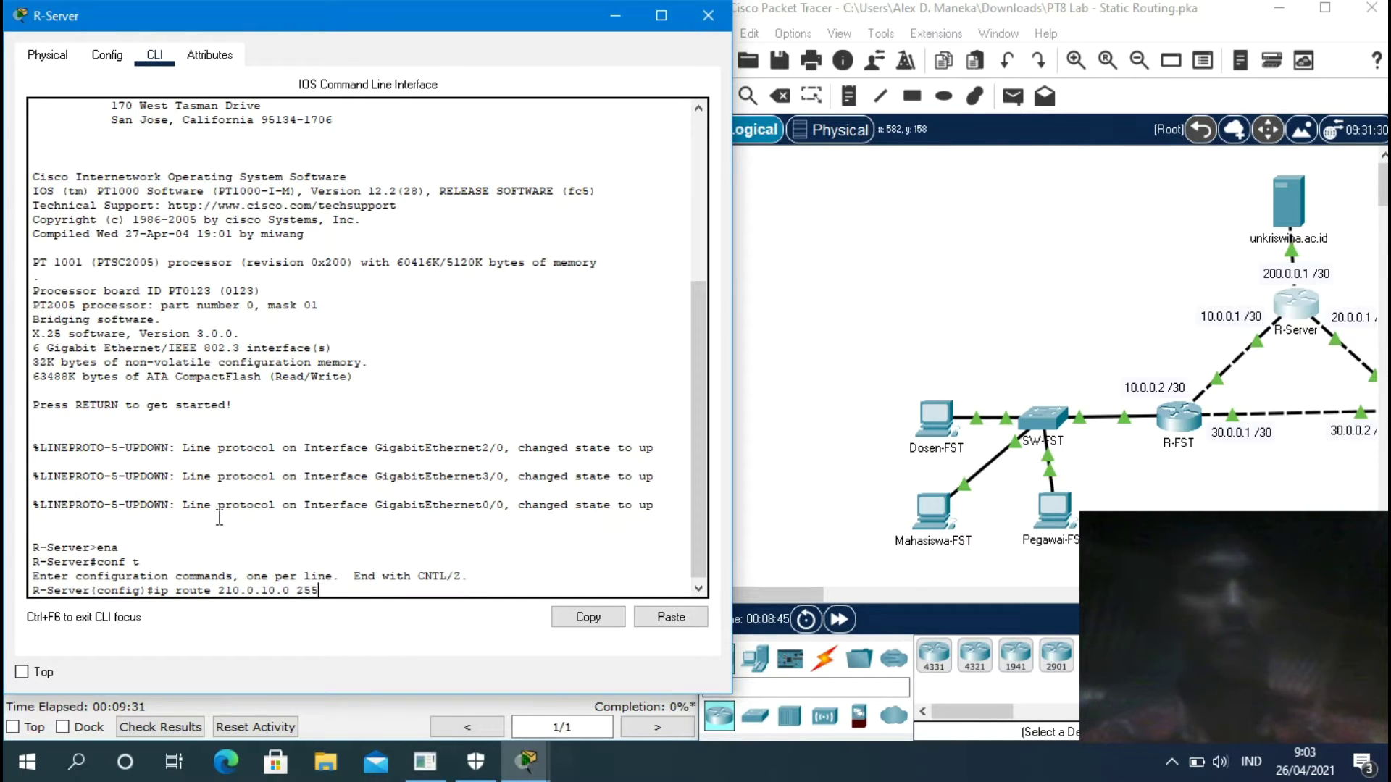
type(",")
type(".255")
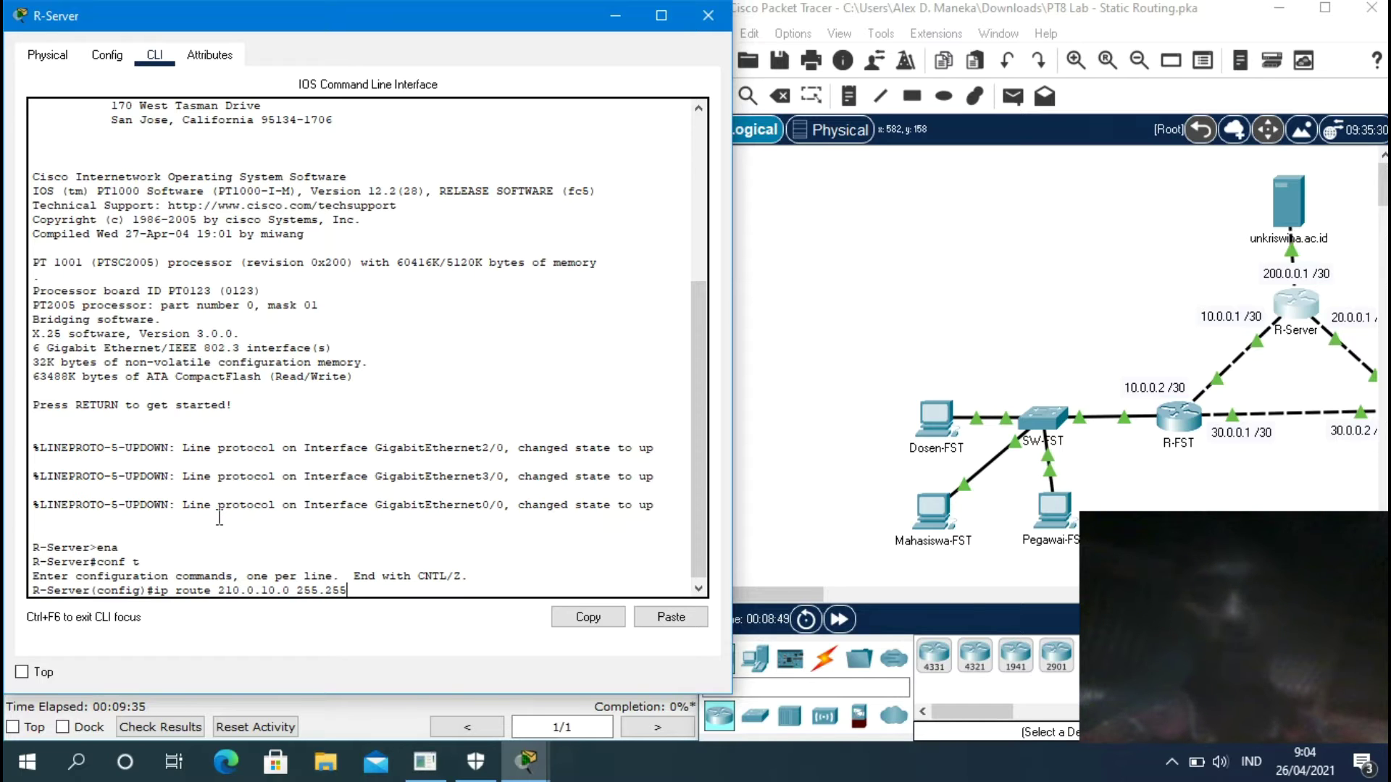
type(".255")
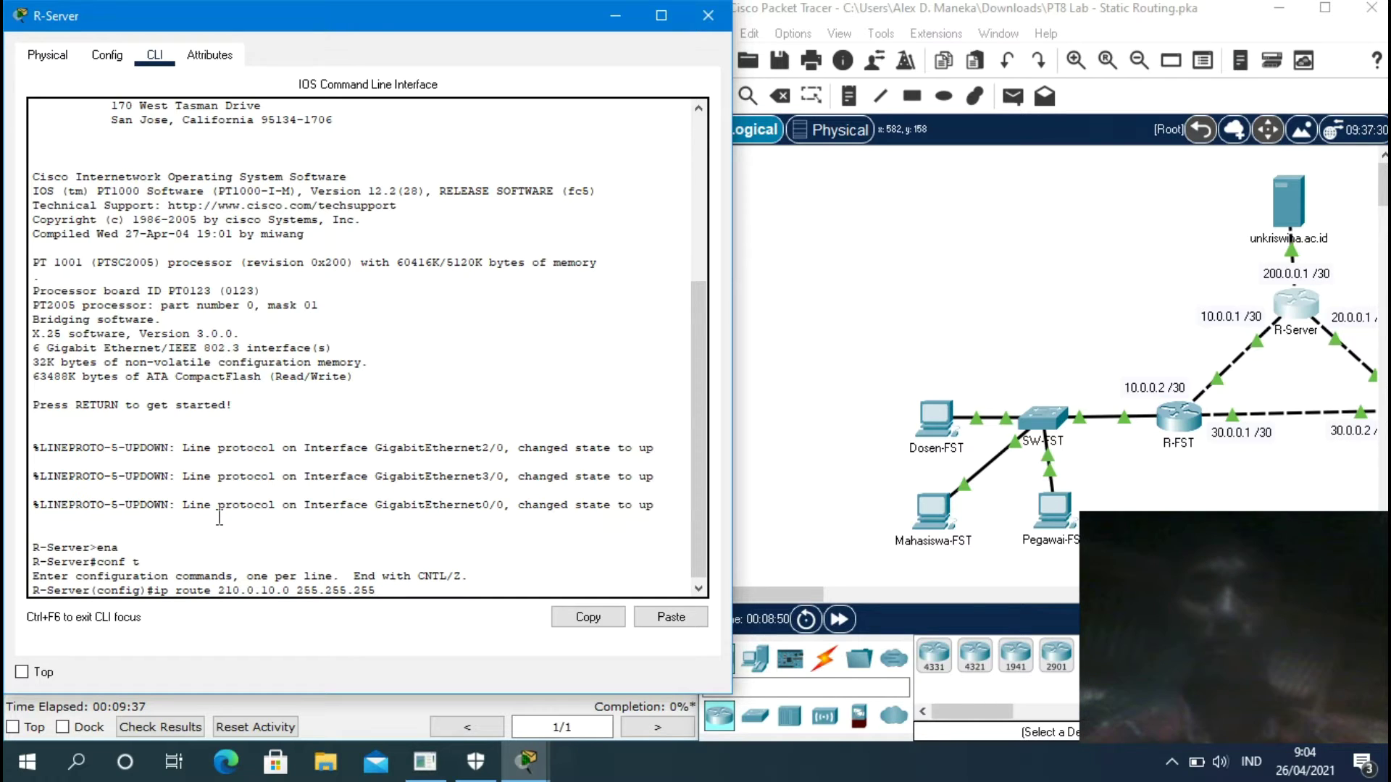
type(".0")
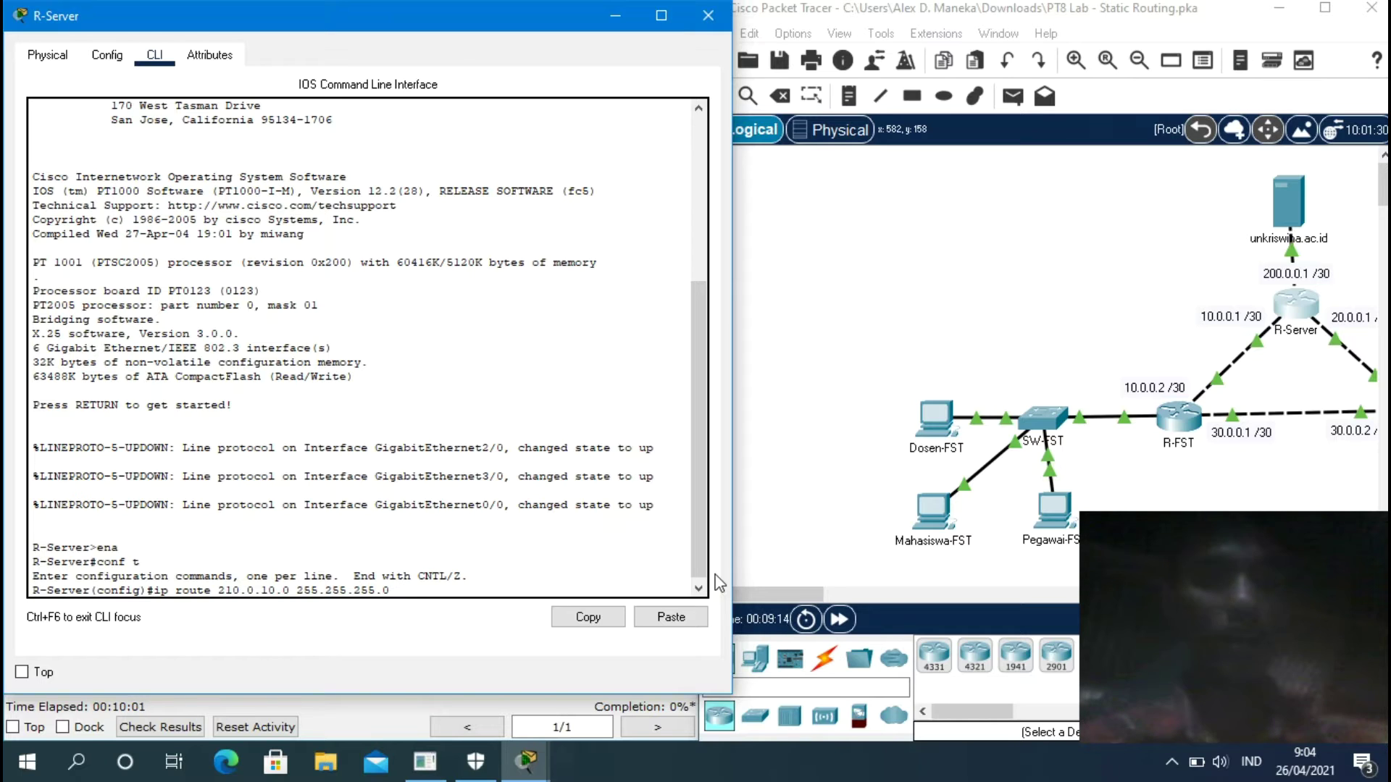
type("10.")
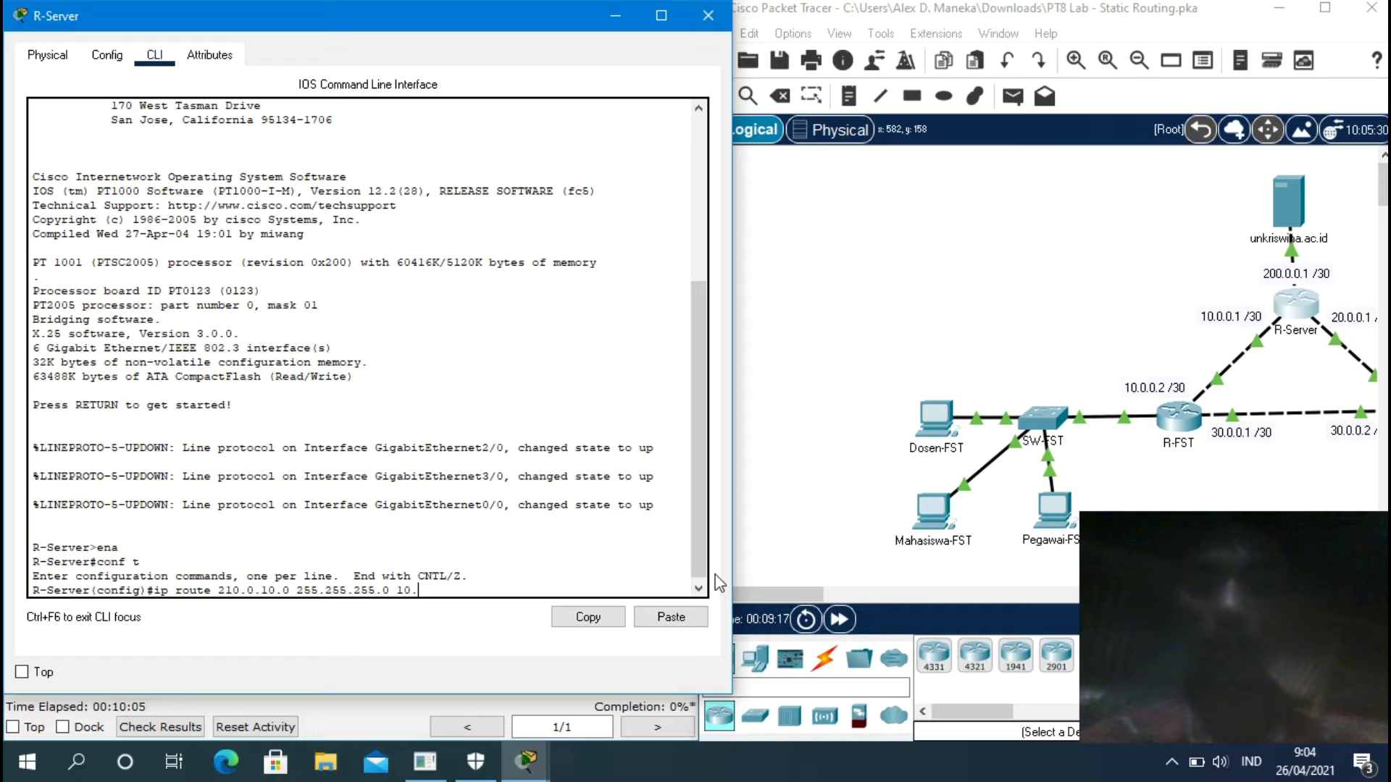
type("0.")
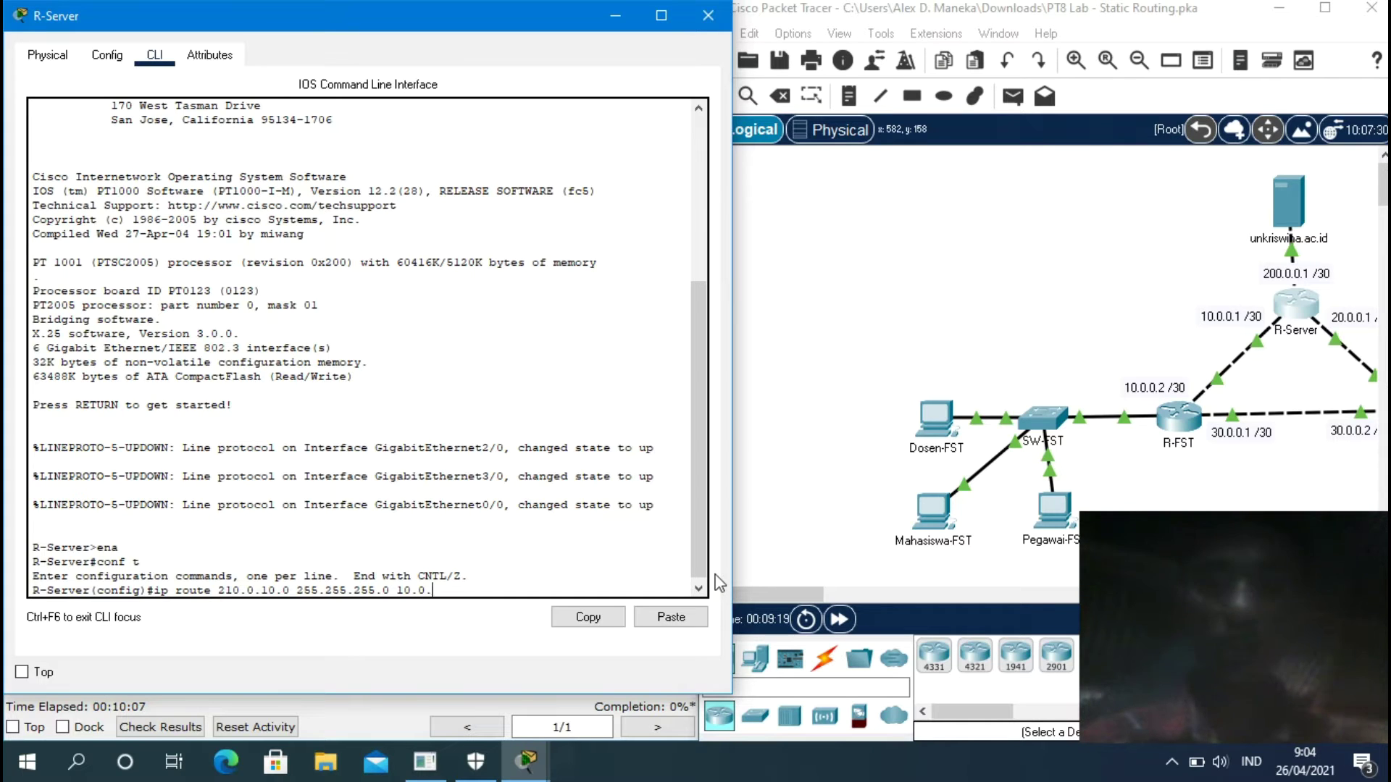
type("0.2")
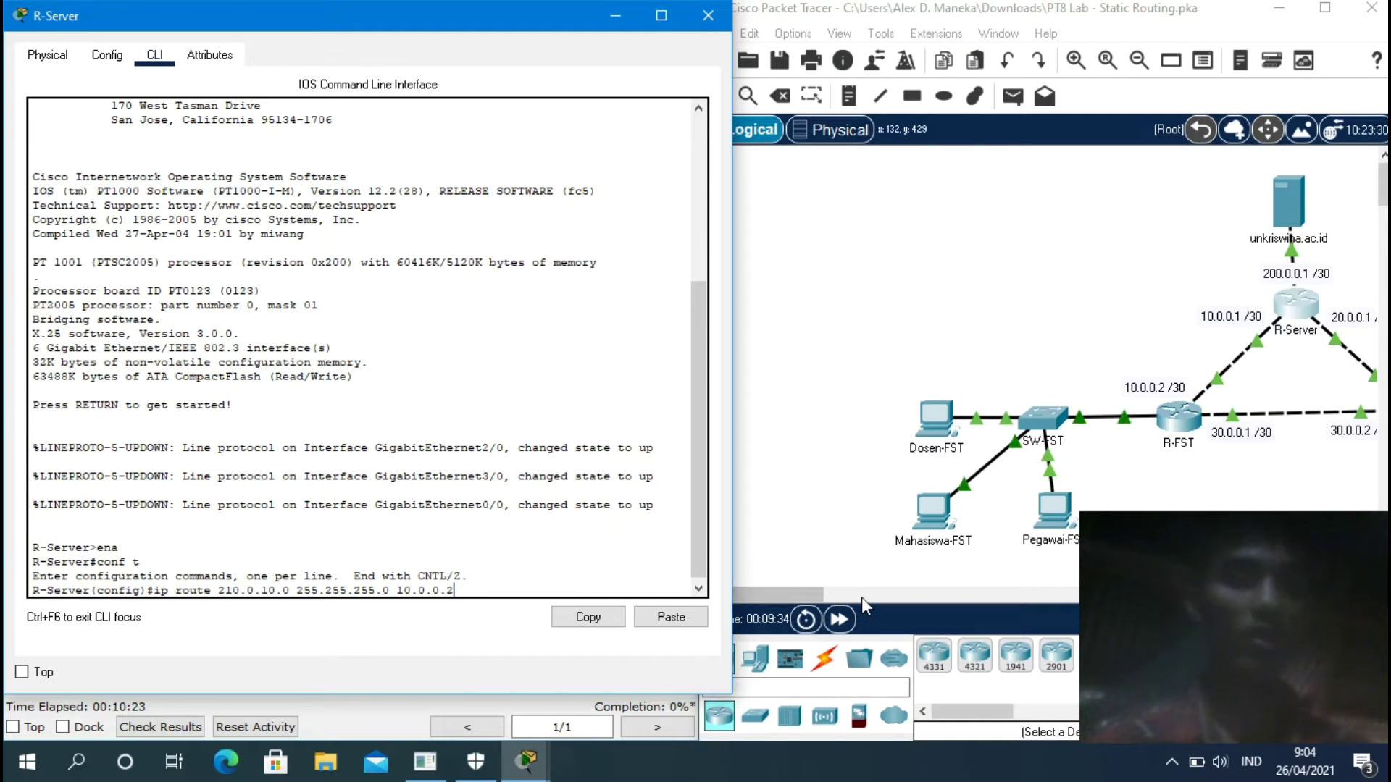
key("Return")
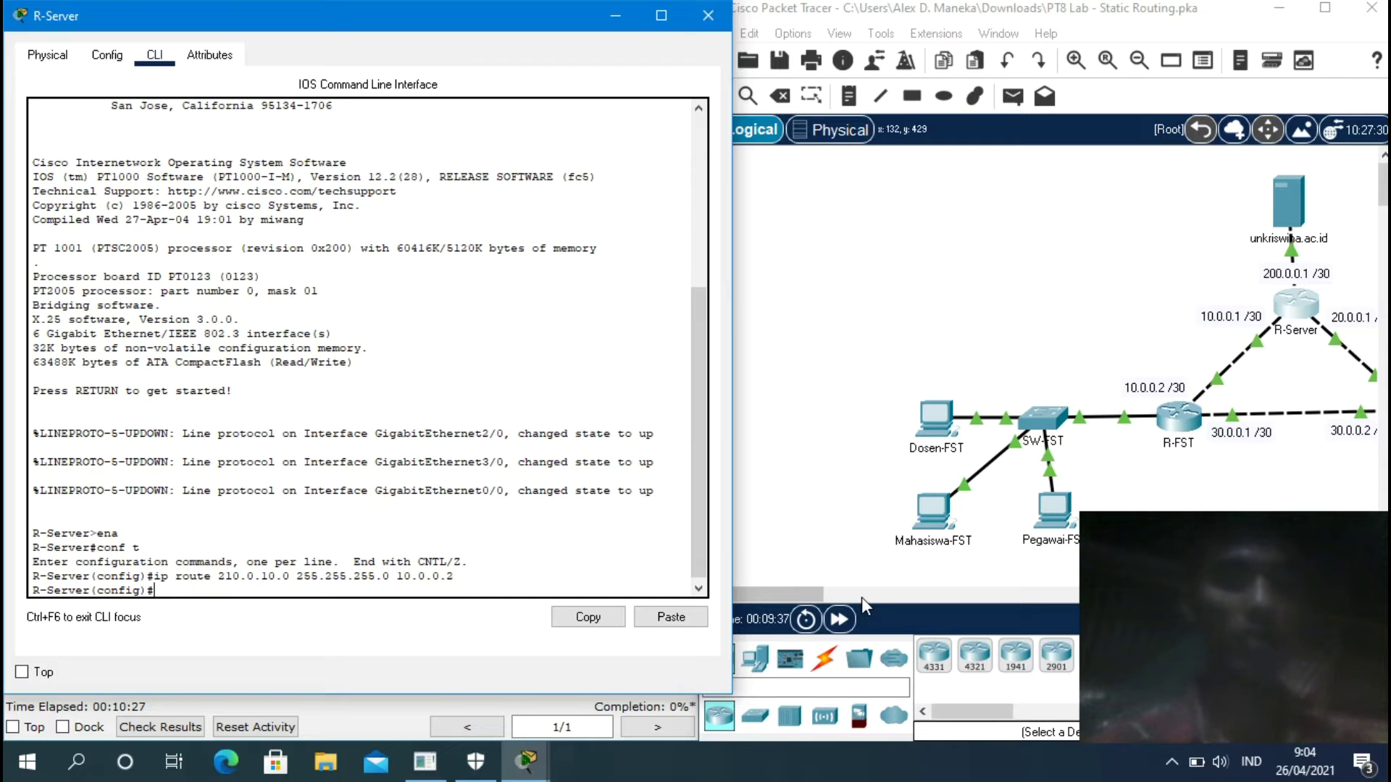
Check the mahasiswa-fst VLAN ID in the activity instructions and add a static route on R-Server to 210.0.20.0 255.255.255.0 via 10.0.0.2.
key("Up")
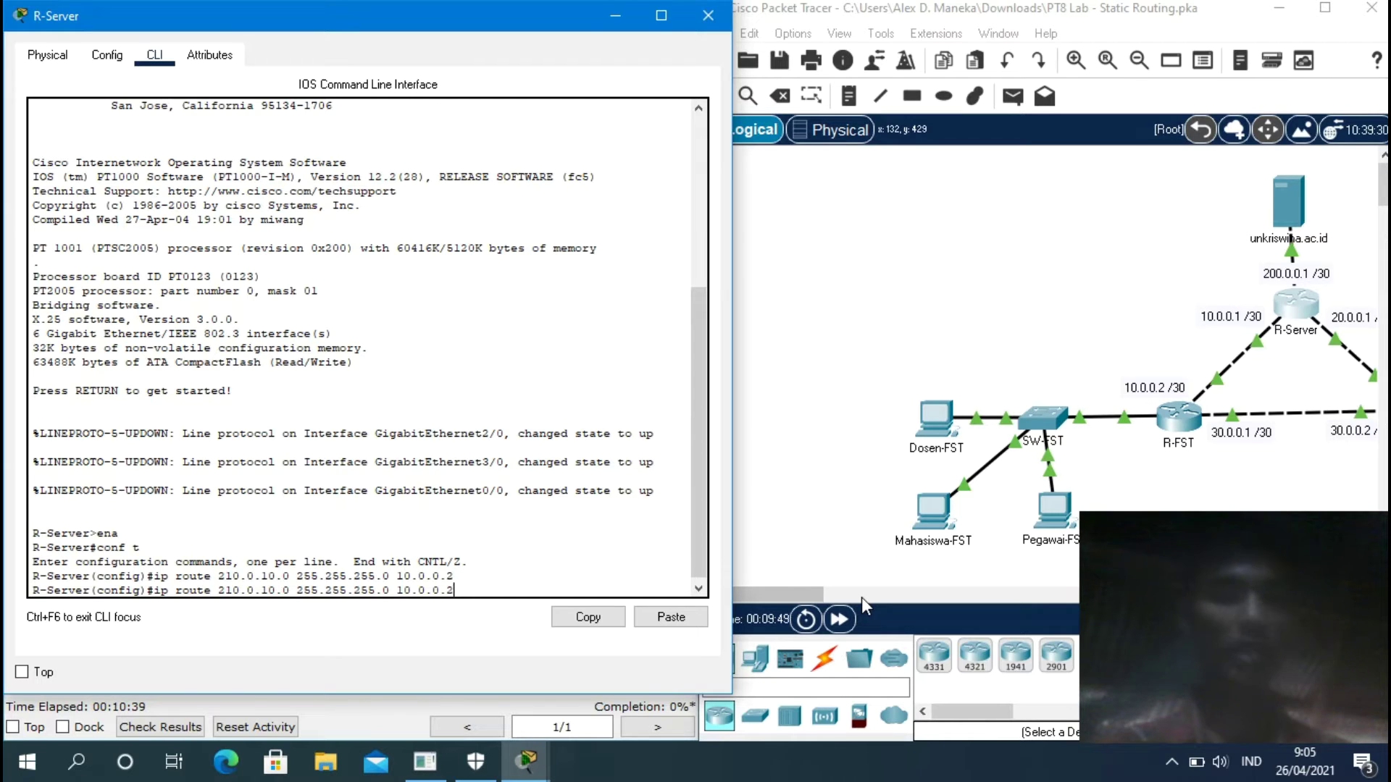
key("Left")
key("Left")
key("Left")
key("Left")
key("Left")
key("Left")
key("Left")
key("Left")
key("Left")
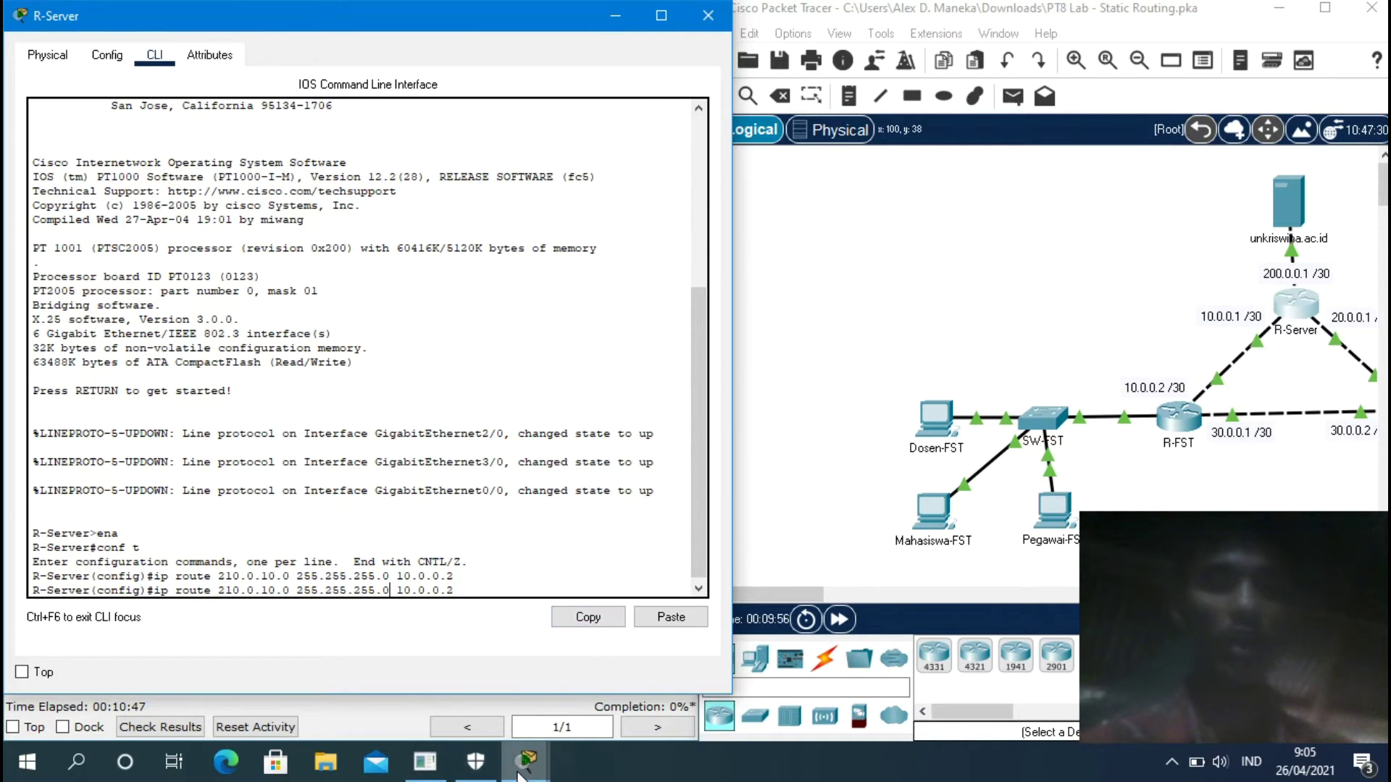
mouse_move(523, 769)
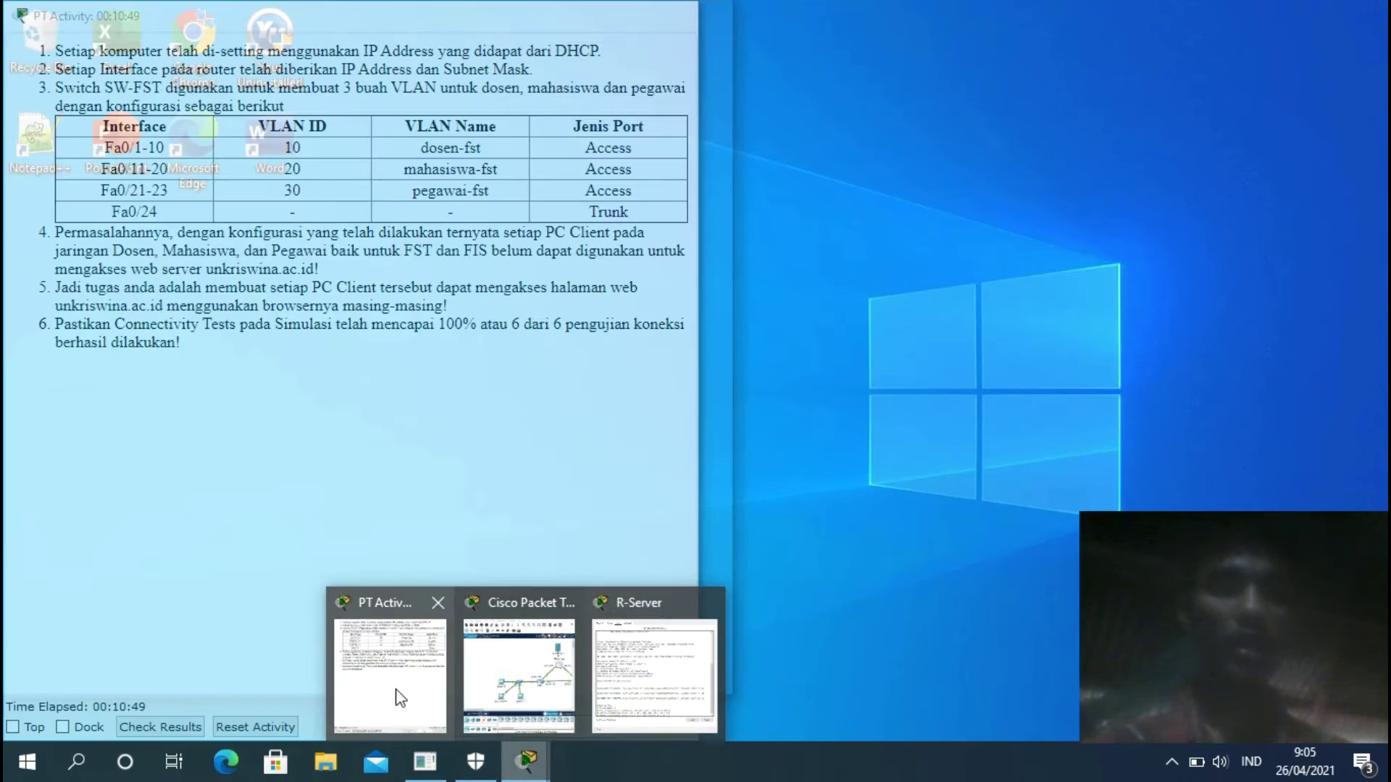
left_click(391, 690)
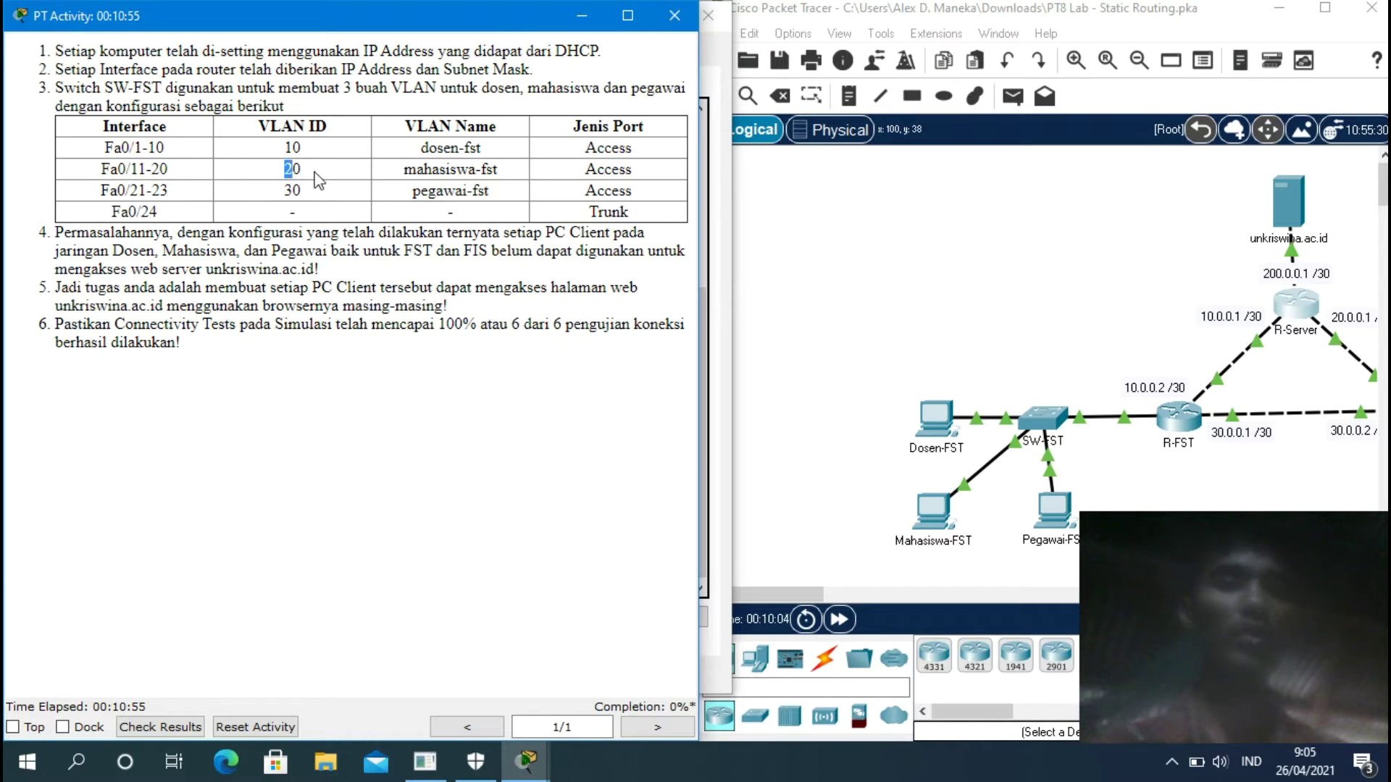
double_click(291, 169)
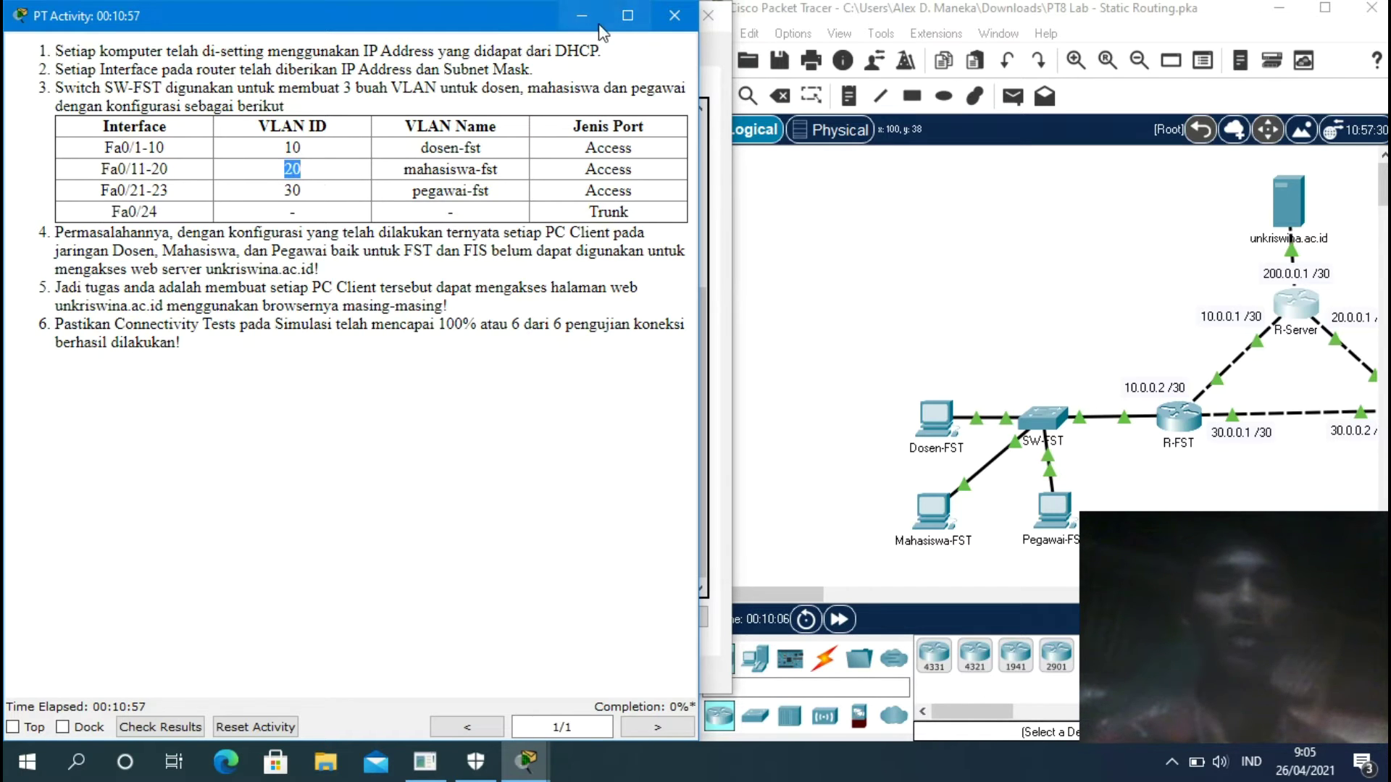
left_click(559, 13)
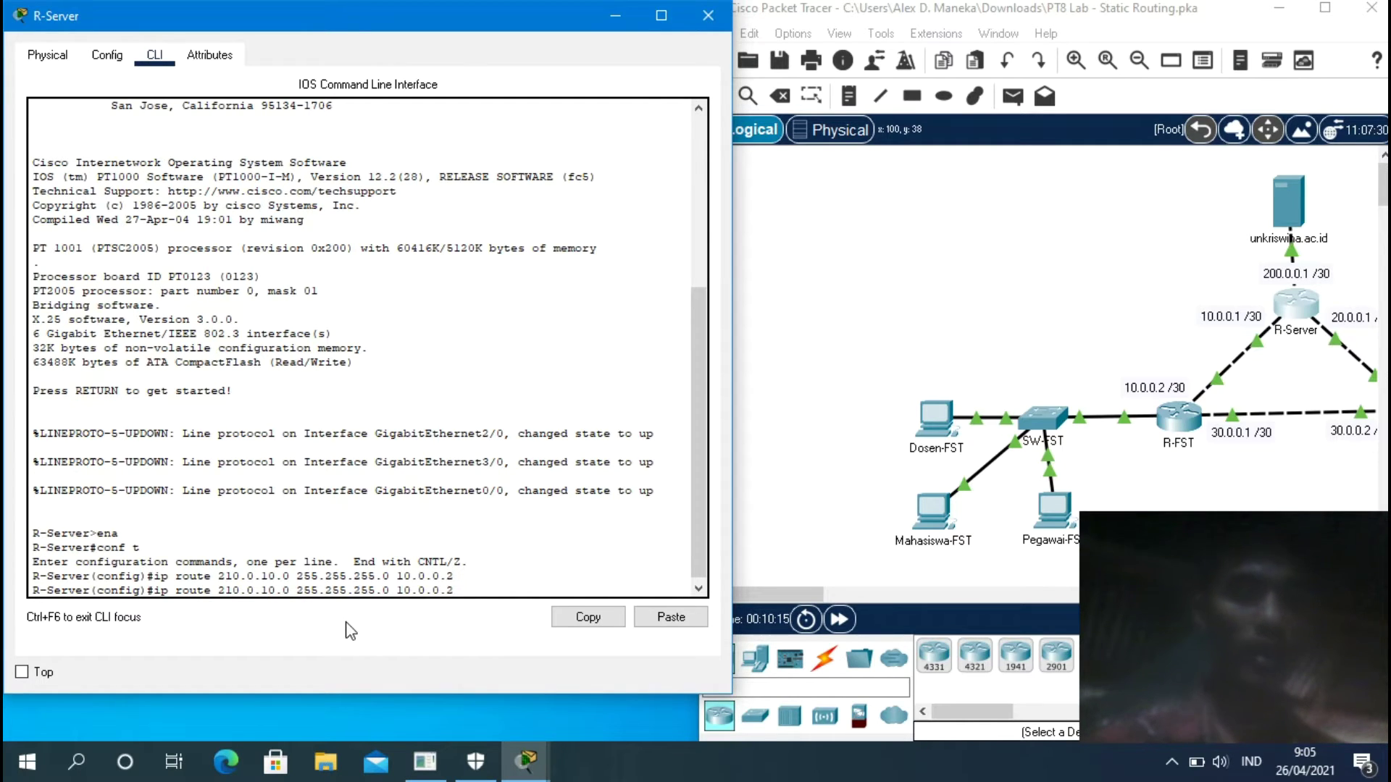
key("BackSpace")
key("BackSpace")
type("2")
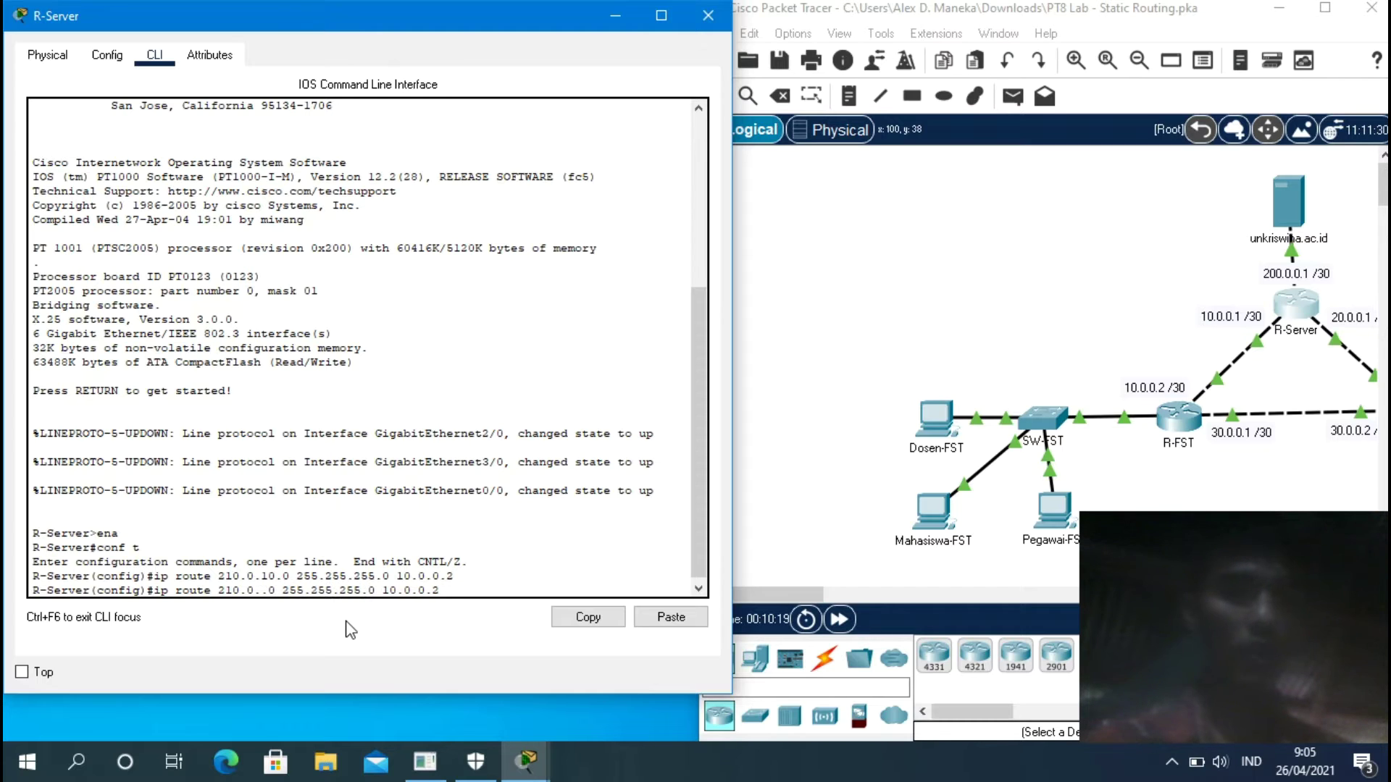
type("0")
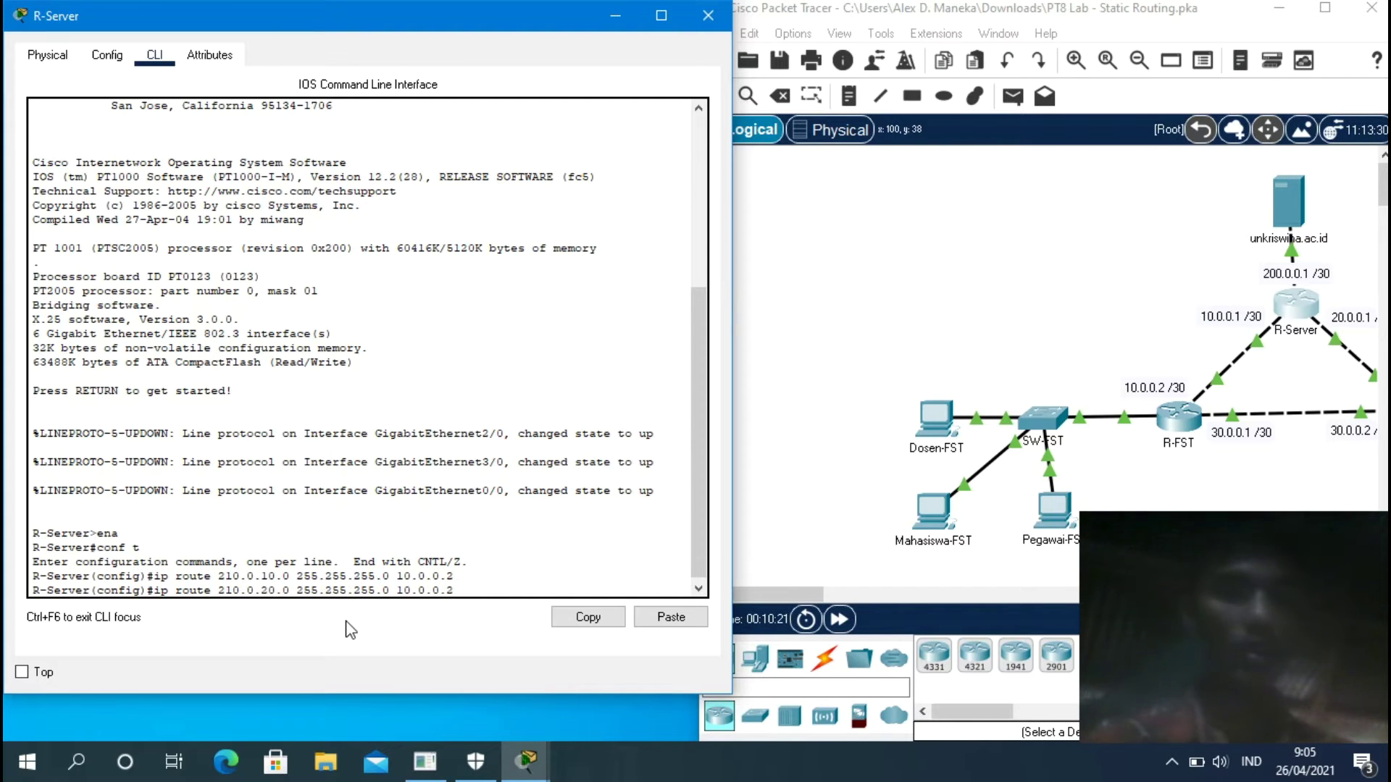
key("Right")
key("Right")
key("Right")
key("Right")
key("Right")
key("Right")
key("Right")
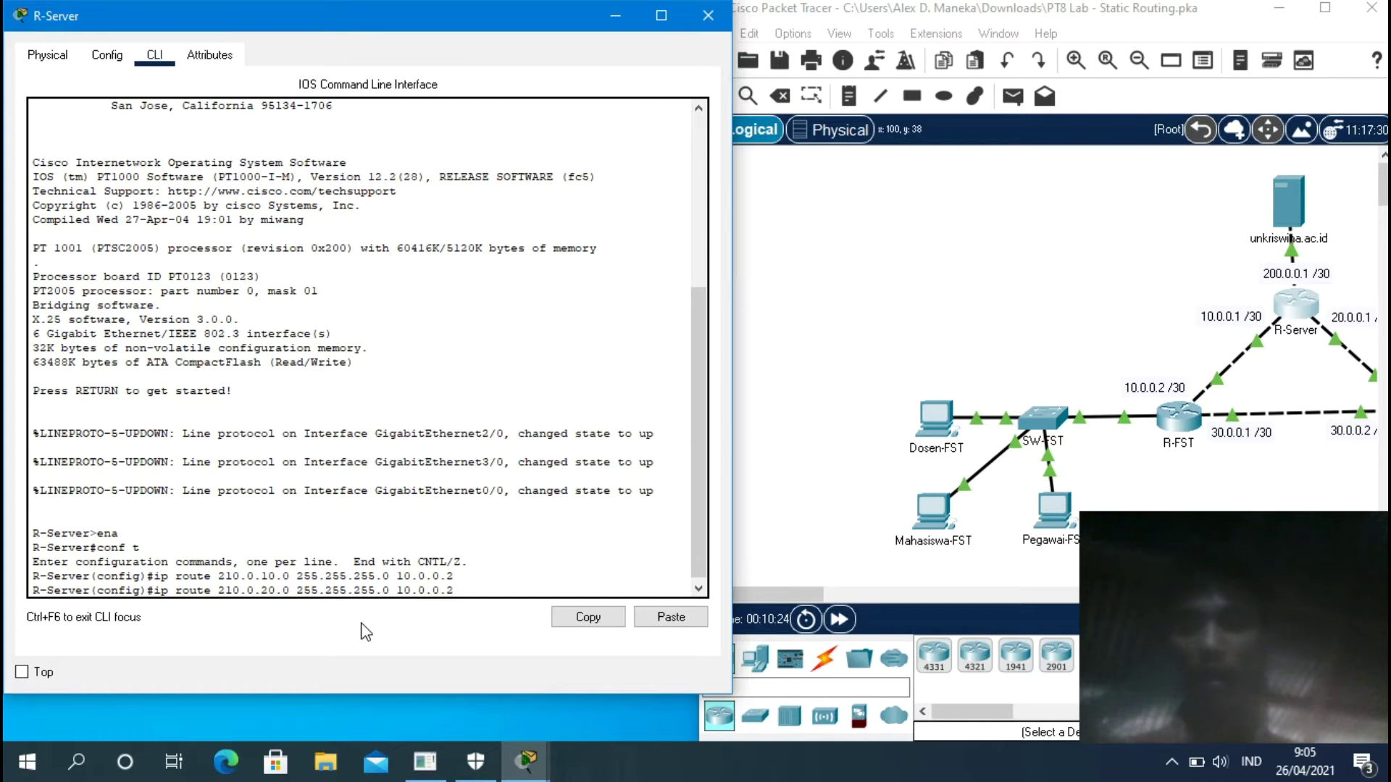
key("Right")
key("Right")
key("Right")
key("Right")
key("Right")
key("Right")
key("Right")
key("Right")
key("Right")
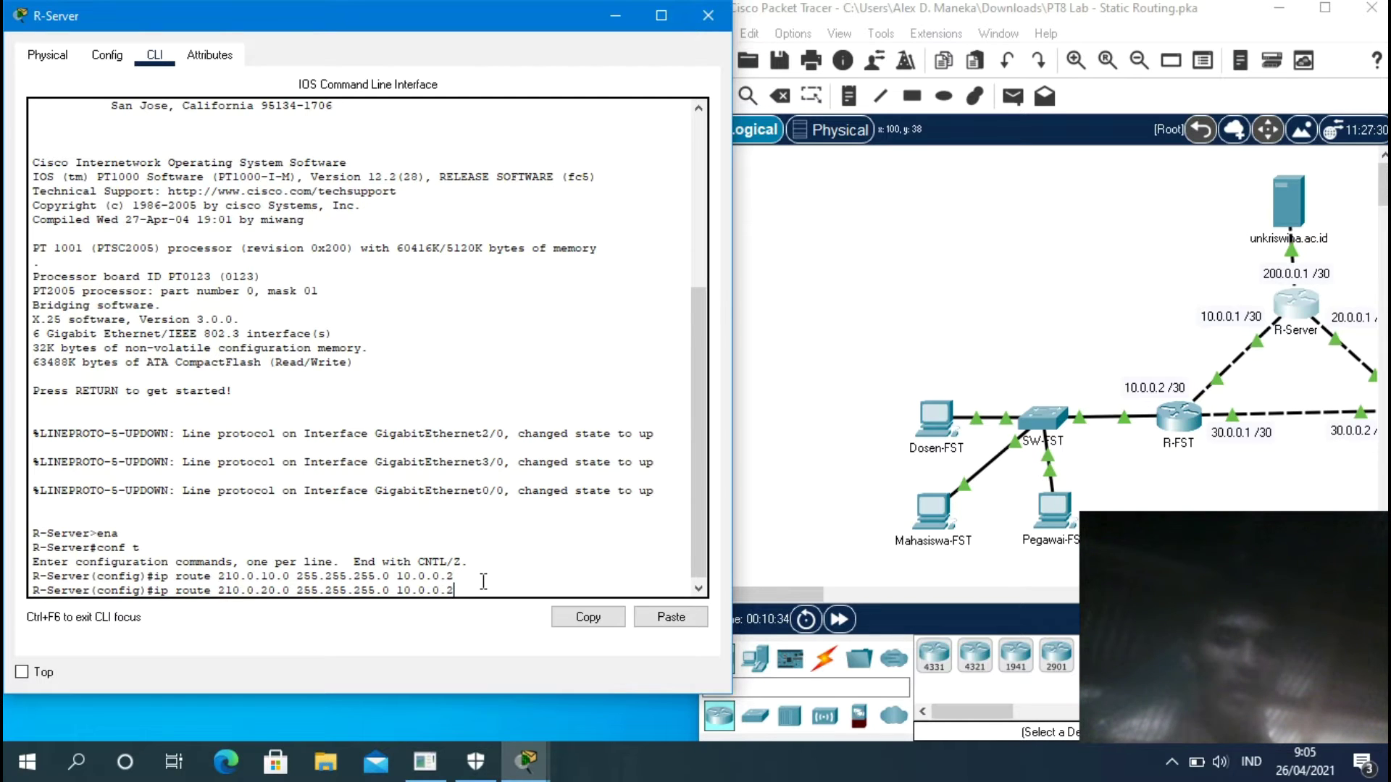
key("Return")
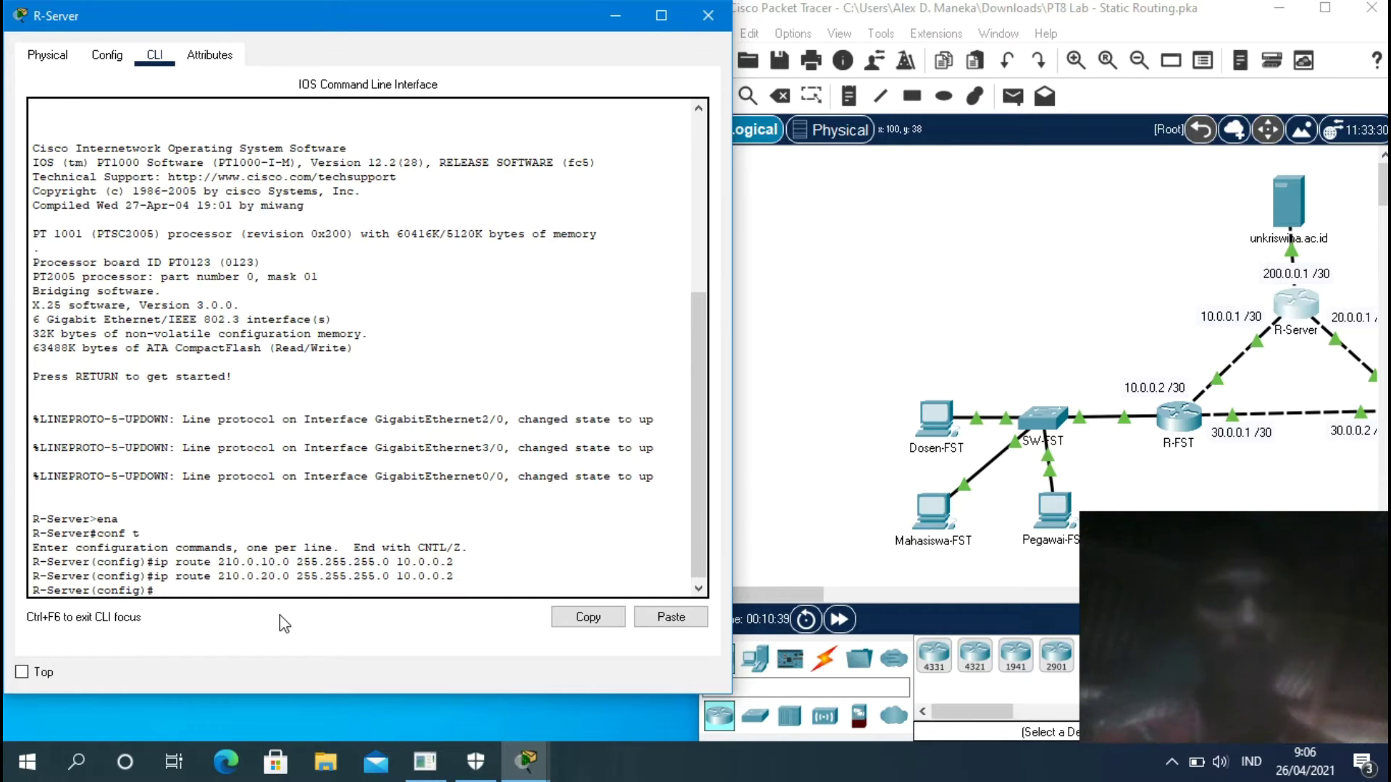
key("Up")
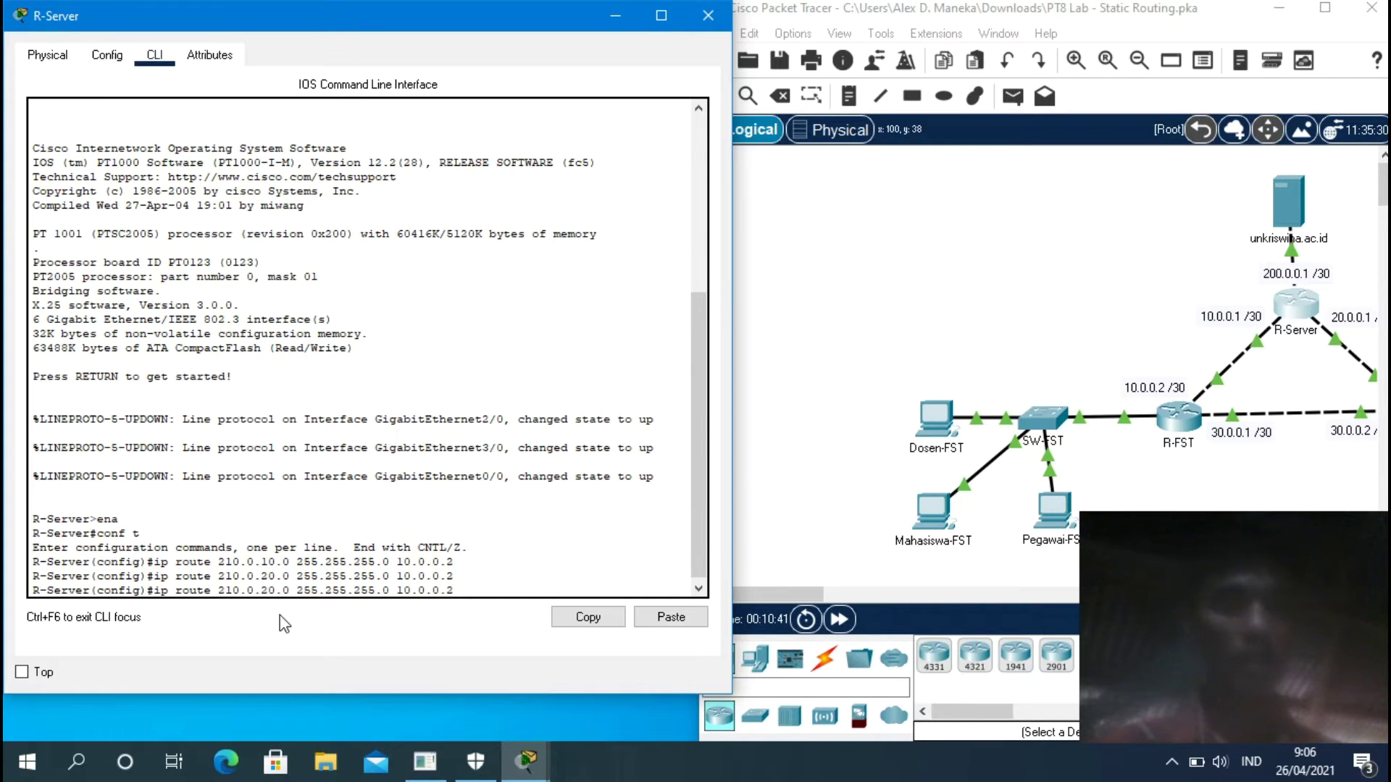
key("Down")
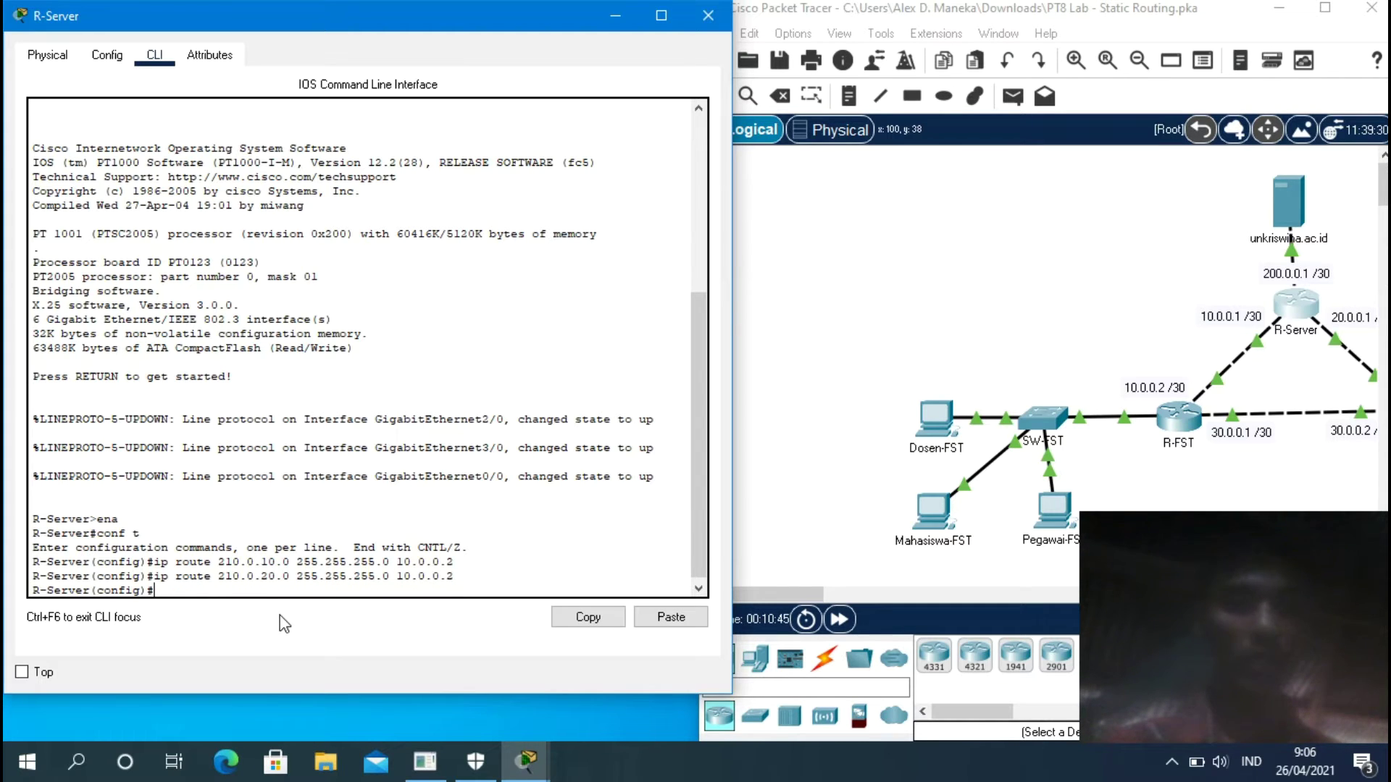
Add a static route on R-Server to network 210.0.30.0 with mask 255.255.255.0 through next hop 10.0.0.2.
key("Up")
key("Left")
key("Left")
key("Left")
key("Left")
key("Left")
key("Left")
key("Left")
key("Left")
key("Left")
key("Left")
key("Left")
key("Left")
key("Left")
key("Left")
key("Left")
key("Left")
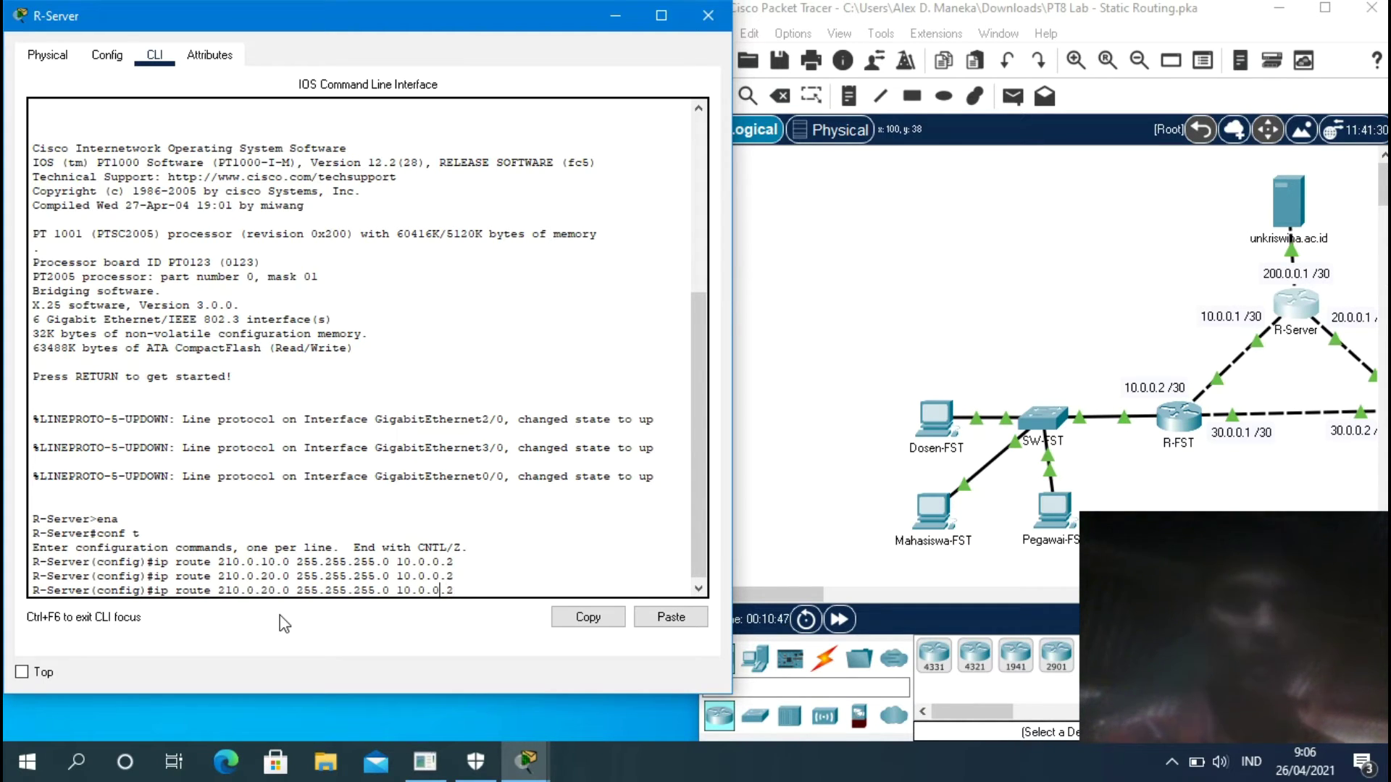
key("Left")
key("Left")
key("Left")
key("Left")
key("Left")
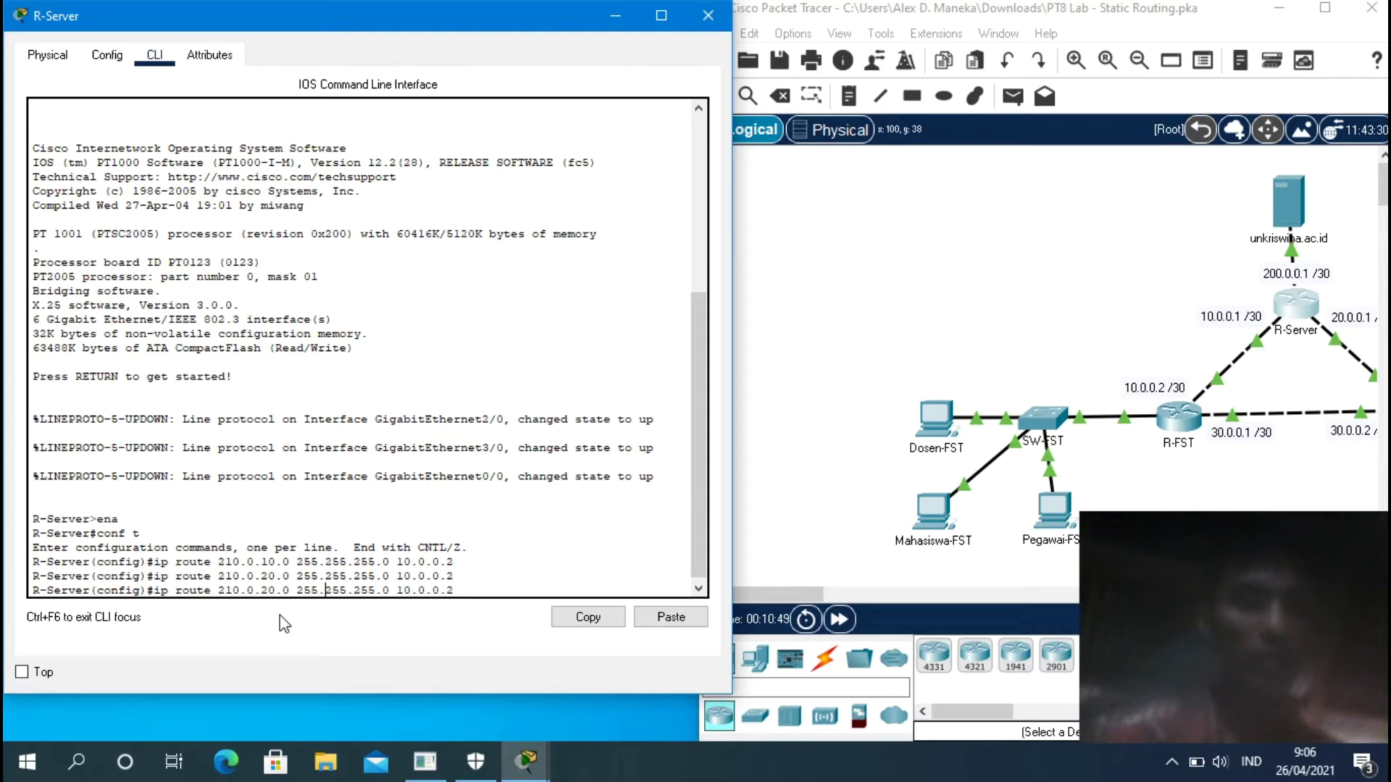
key("BackSpace")
key("BackSpace")
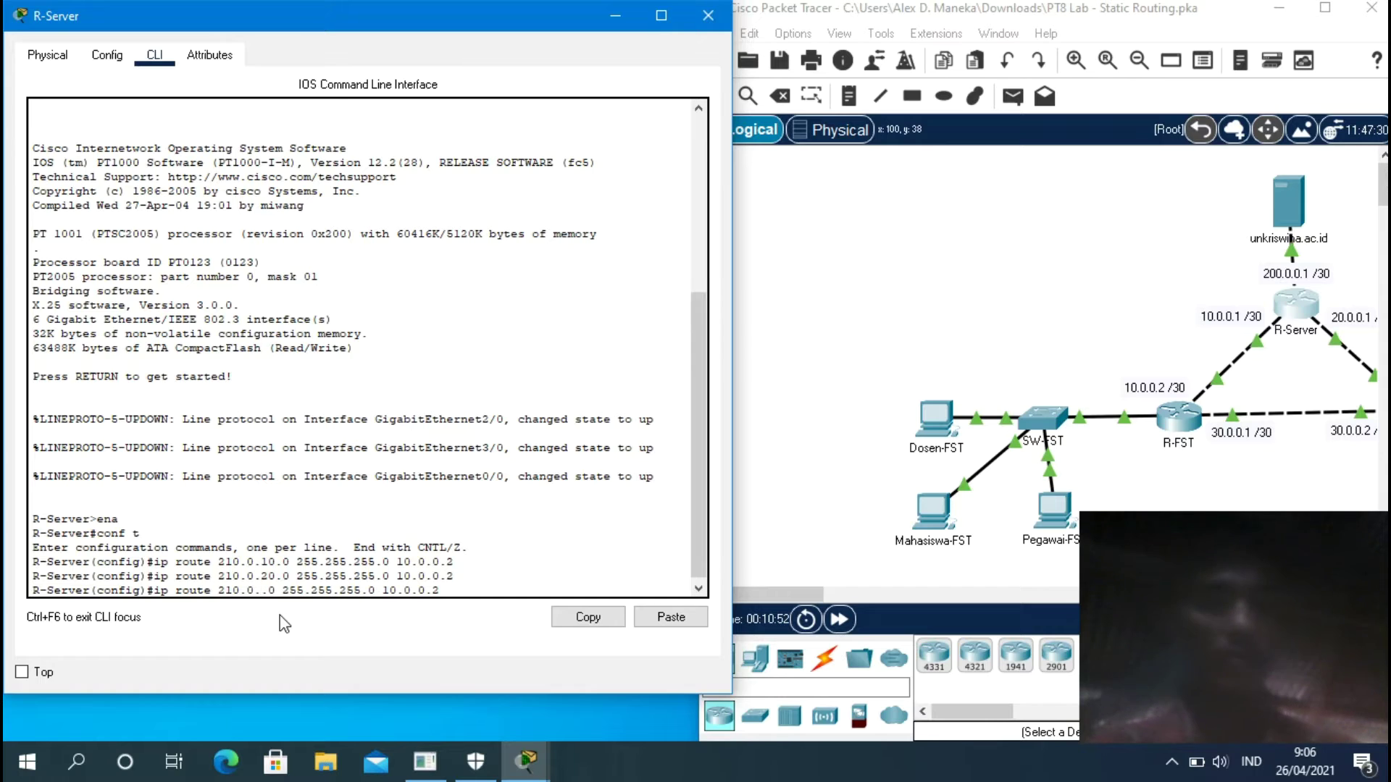
type("30")
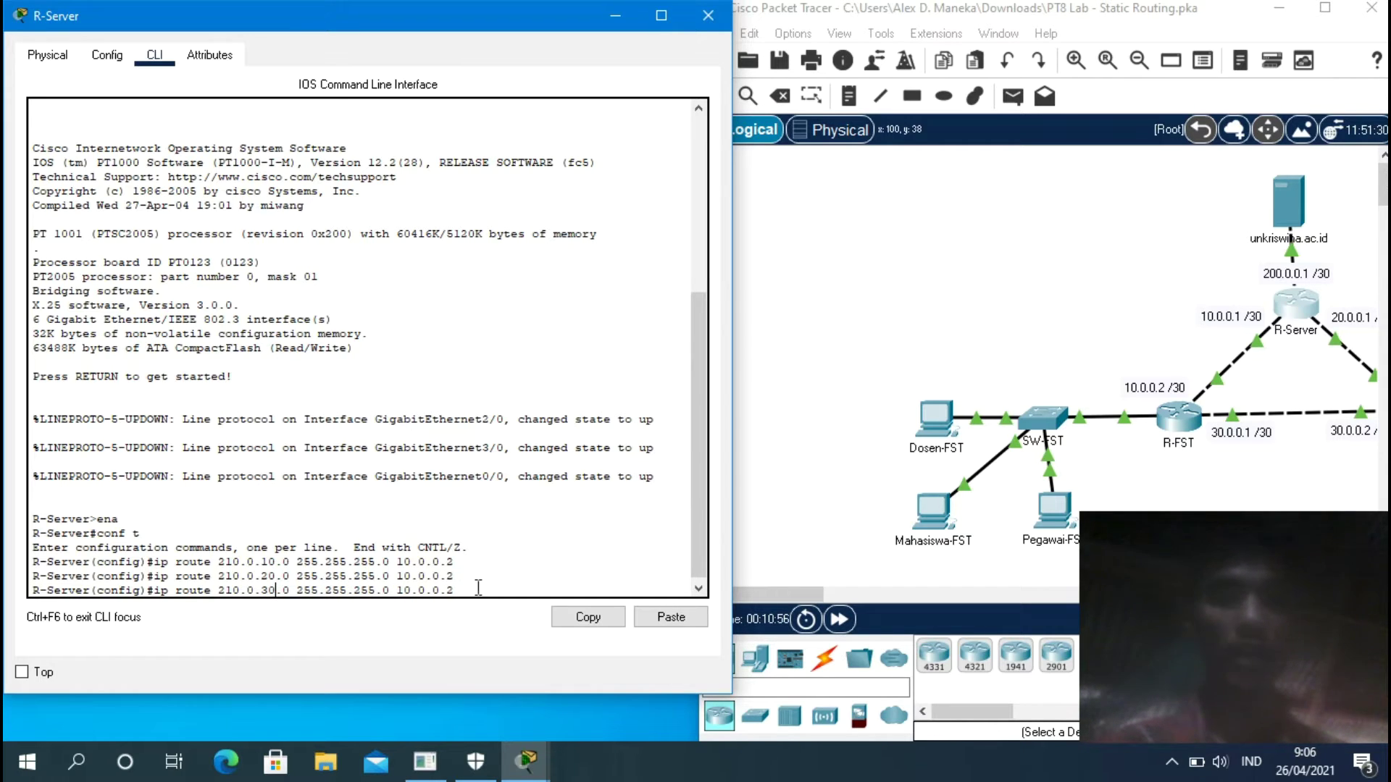
key("Right")
key("Right")
key("Right")
key("Right")
key("Right")
key("Right")
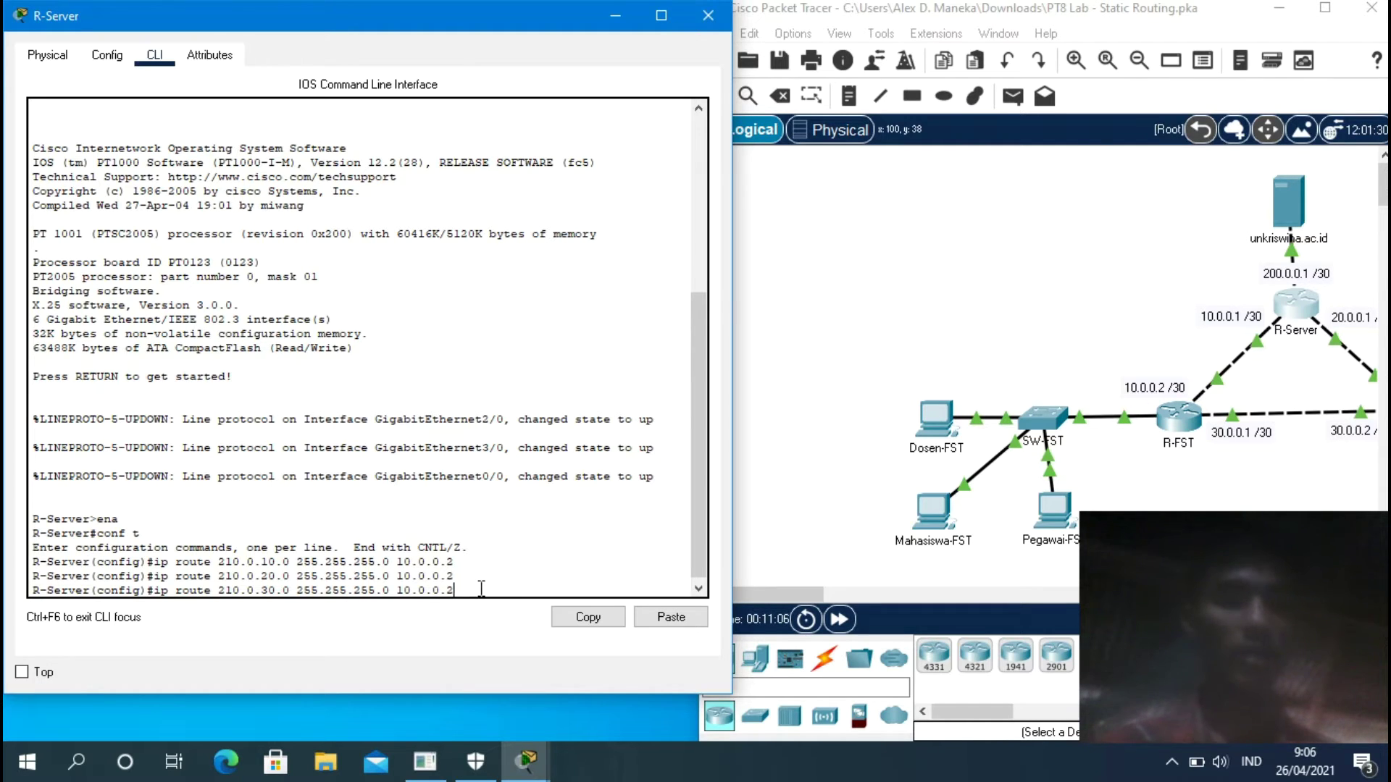
key("Return")
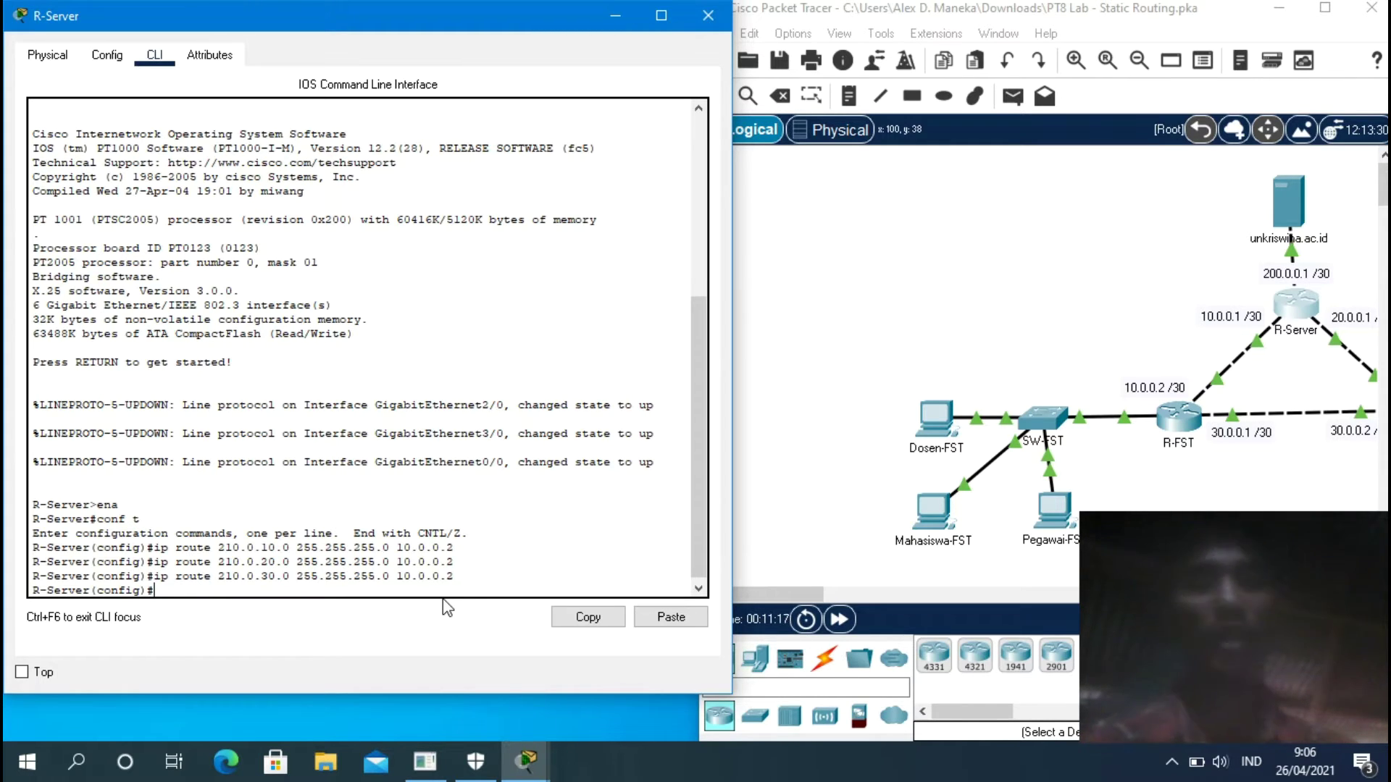
Add a static route on R-Server to network 220.0.10.0 with mask 255.255.255.0 through next hop 20.0.0.2.
key("Up")
key("Left")
key("Left")
key("Left")
key("Left")
key("Left")
key("Left")
key("Left")
key("Left")
key("Left")
key("Left")
key("Left")
key("Left")
key("Left")
key("Left")
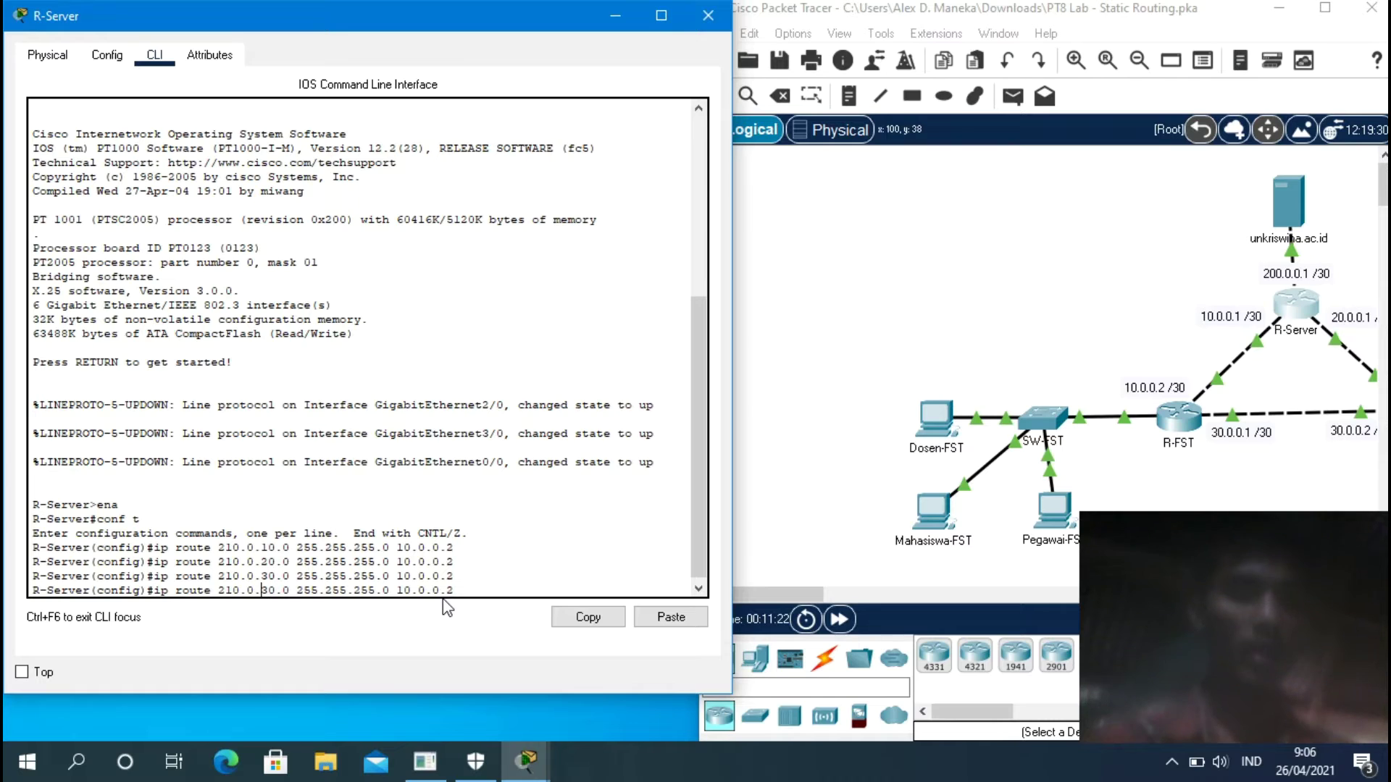
key("BackSpace")
key("BackSpace")
type("20")
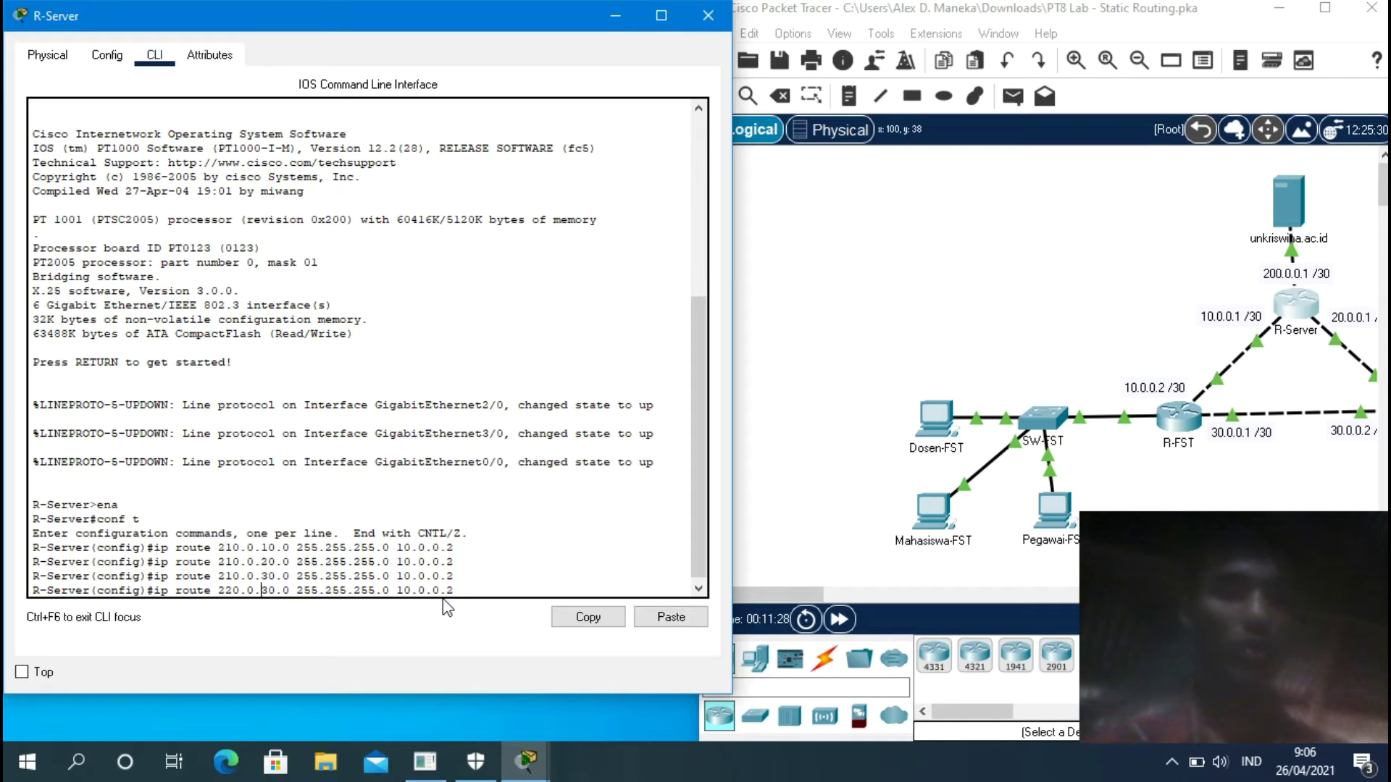
key("Right")
key("Right")
key("Right")
key("Right")
type("1")
key("BackSpace")
key("BackSpace")
key("BackSpace")
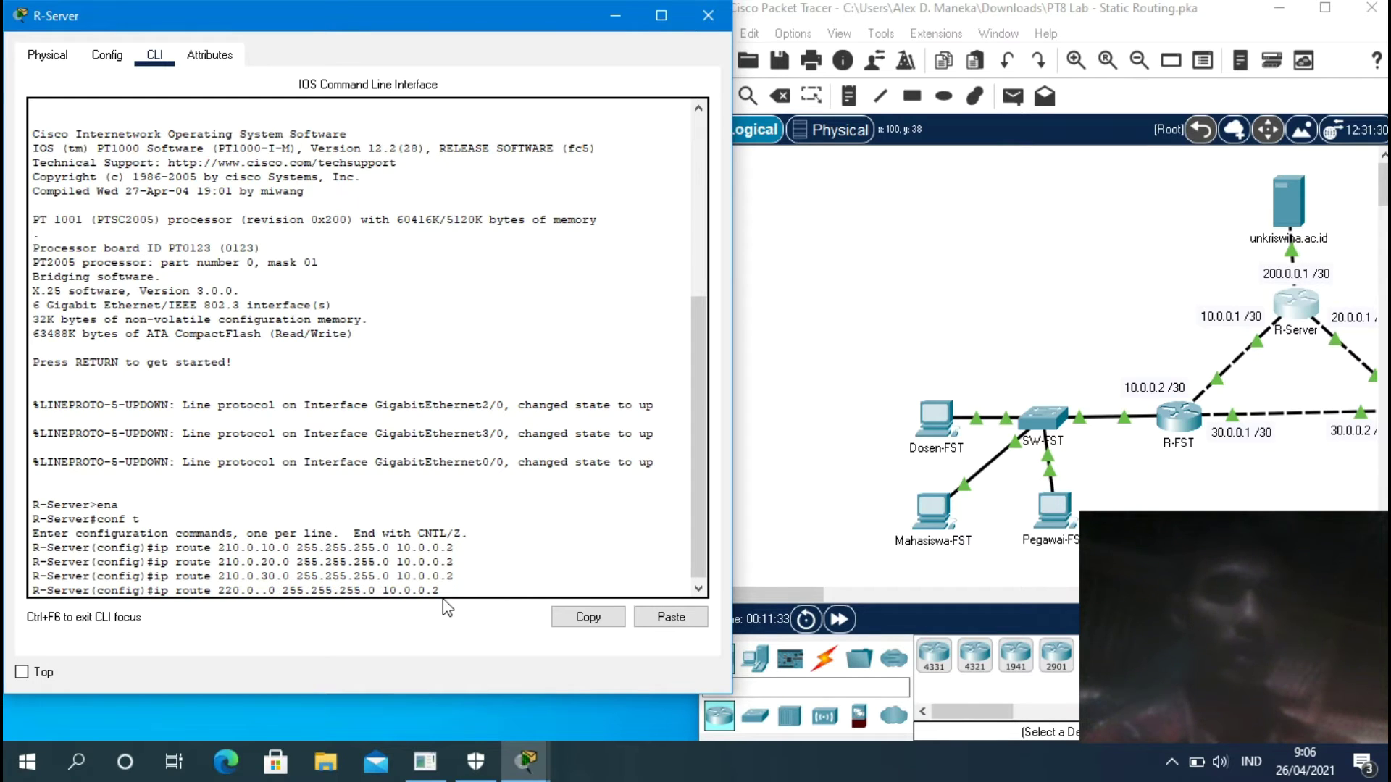
type("10")
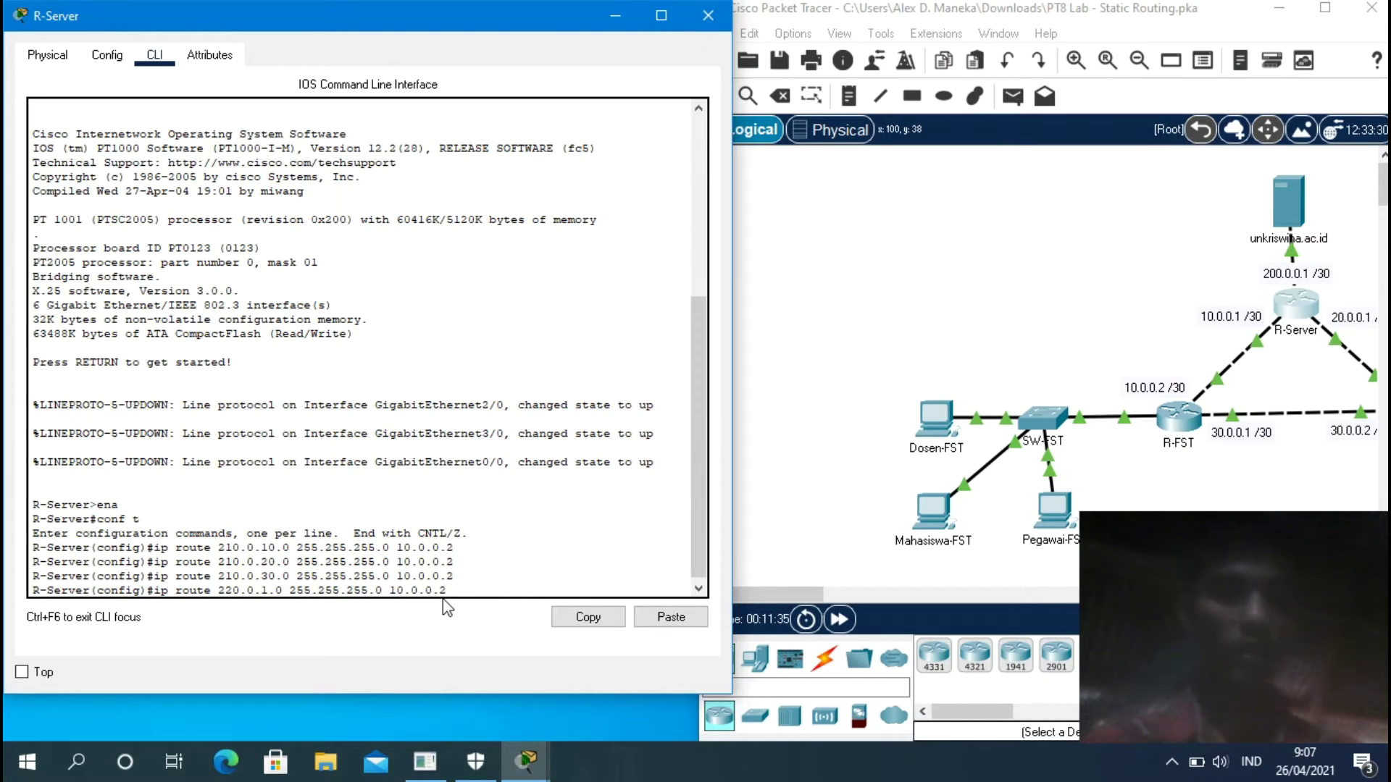
key("Right")
key("Right")
key("Right")
key("Right")
key("Right")
key("Right")
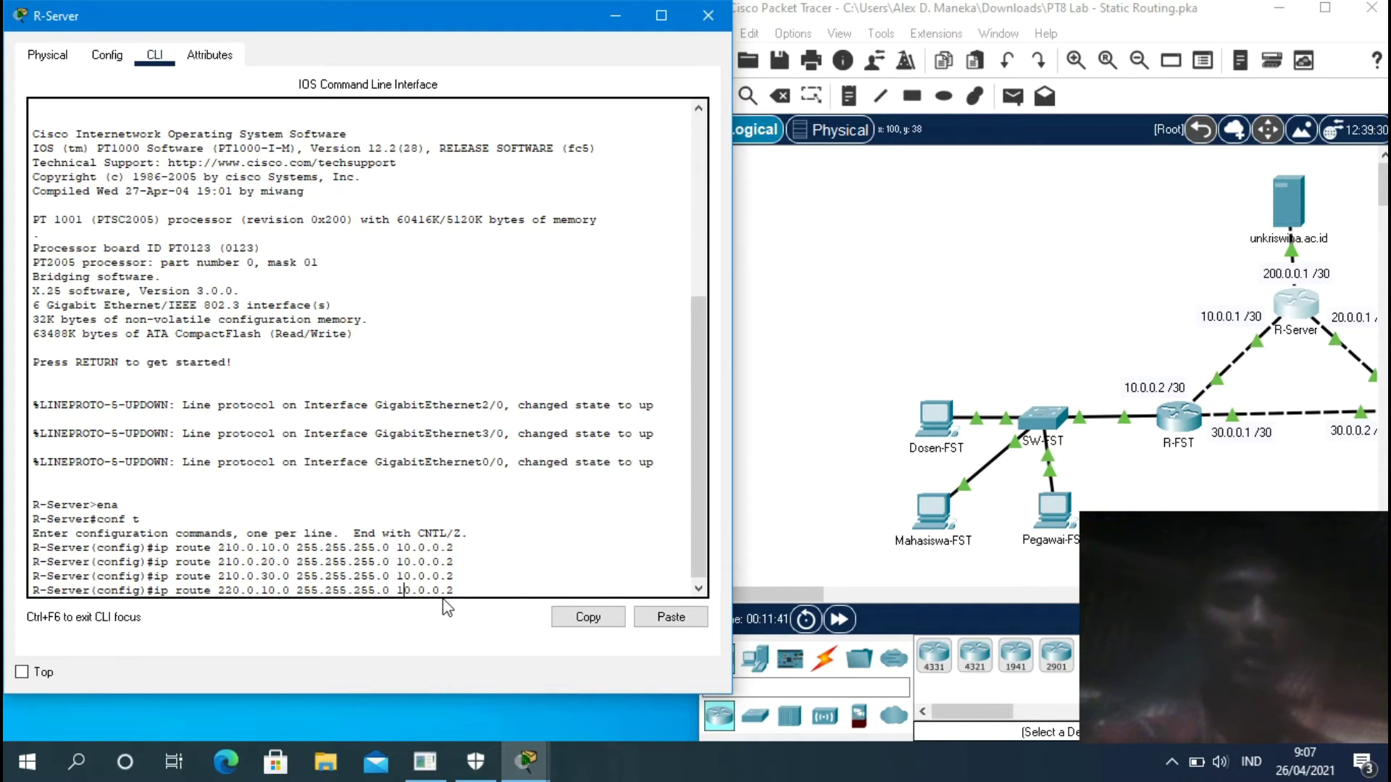
type("2")
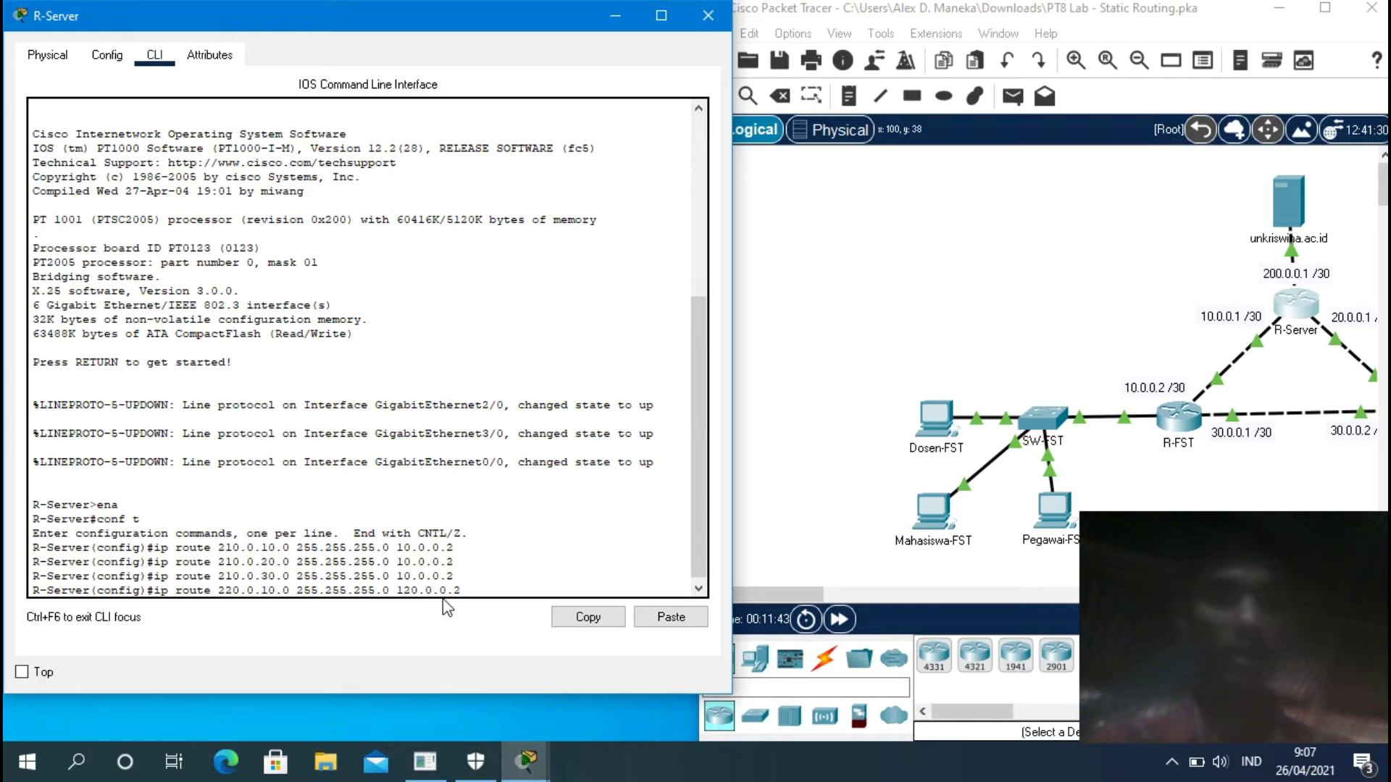
key("BackSpace")
key("BackSpace")
key("BackSpace")
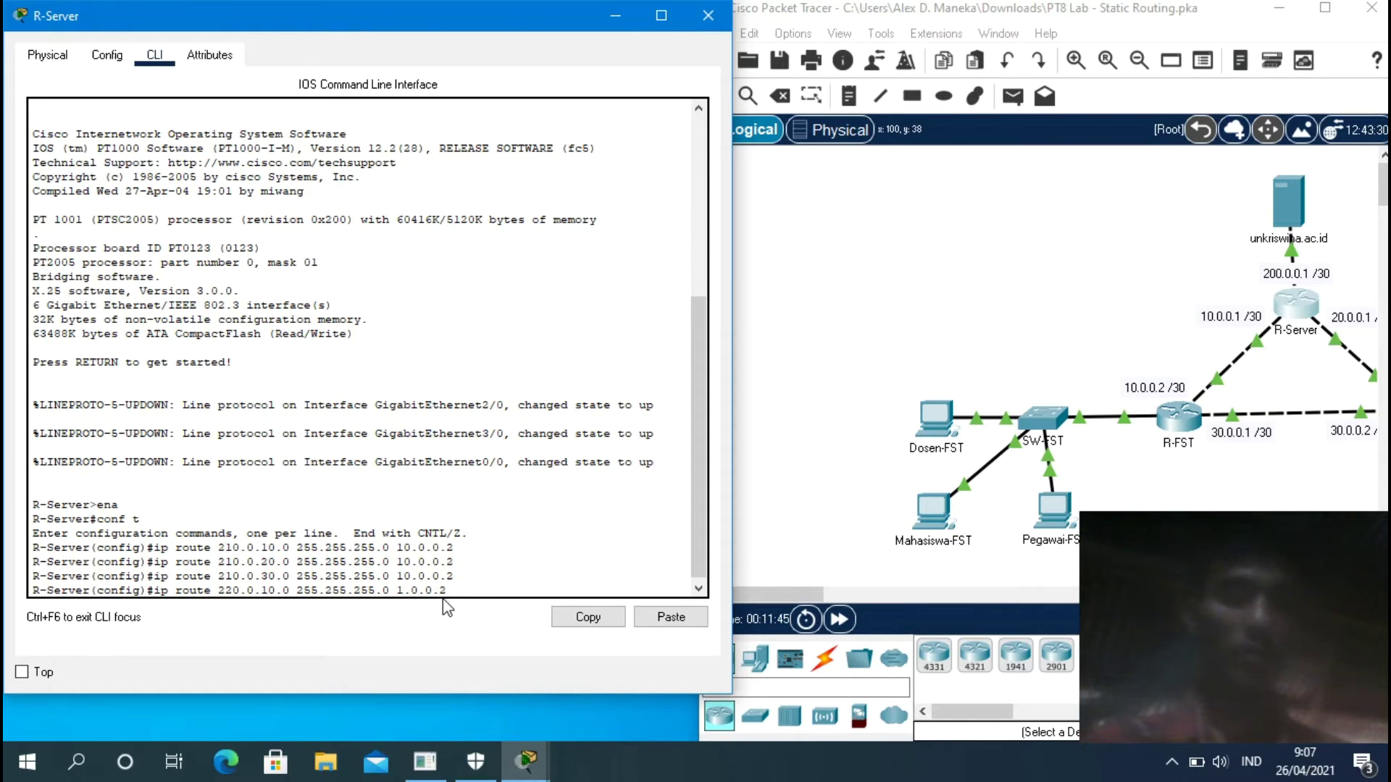
type("20")
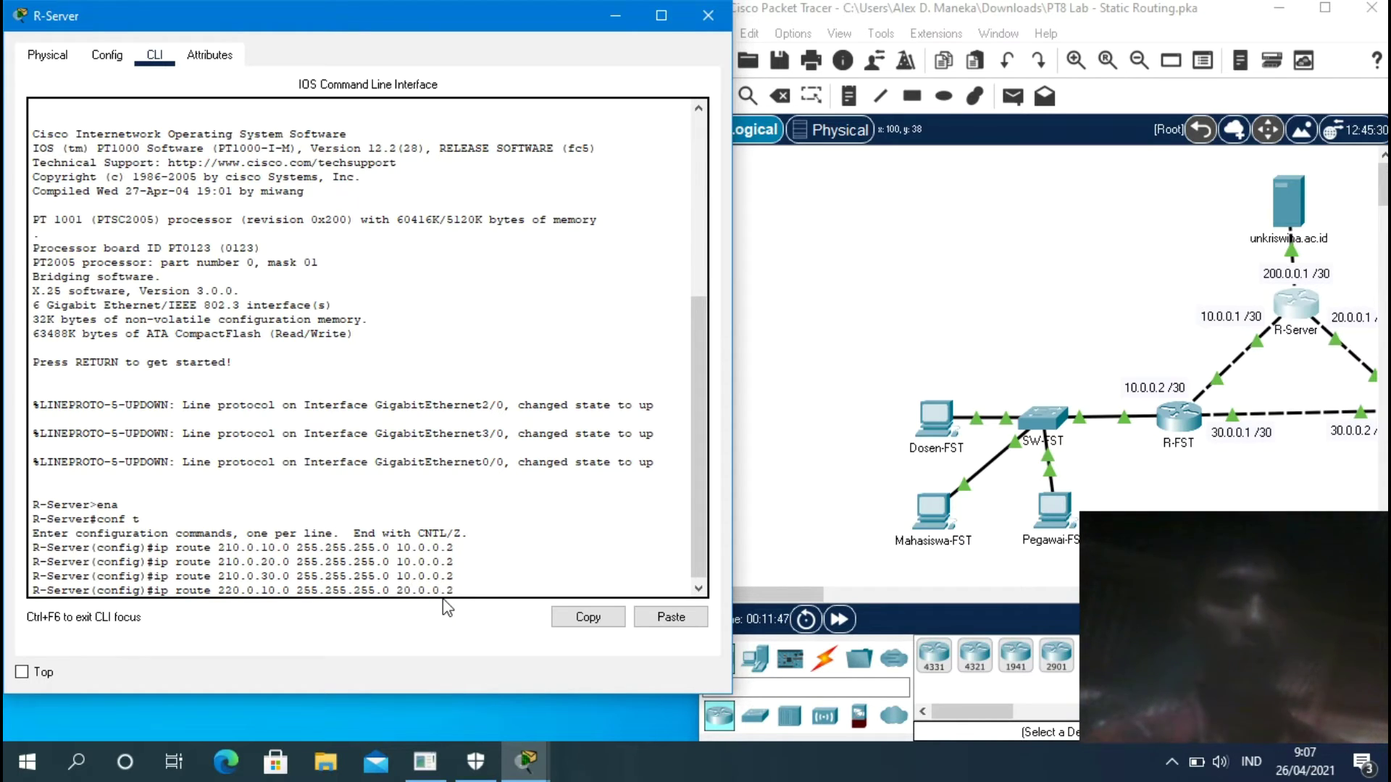
key("Right")
key("Right")
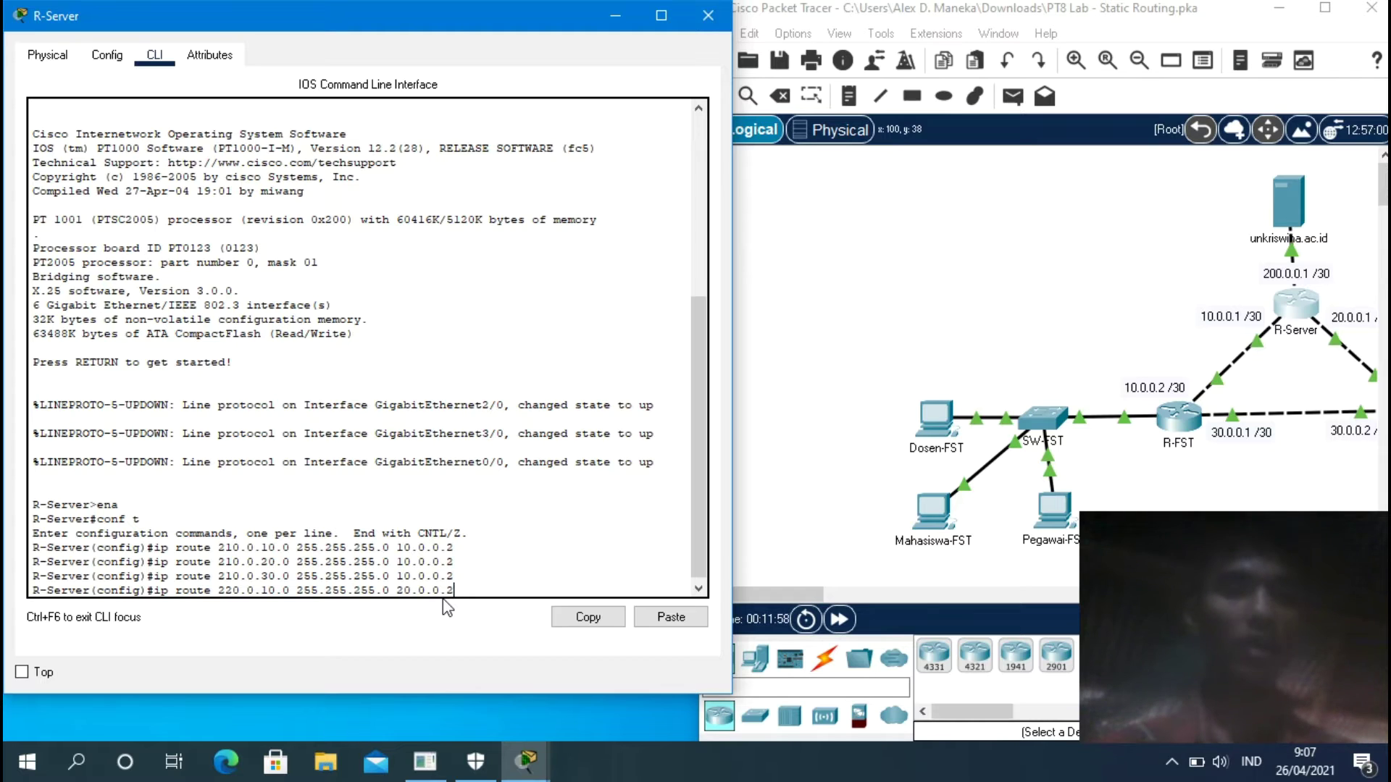
key("Return")
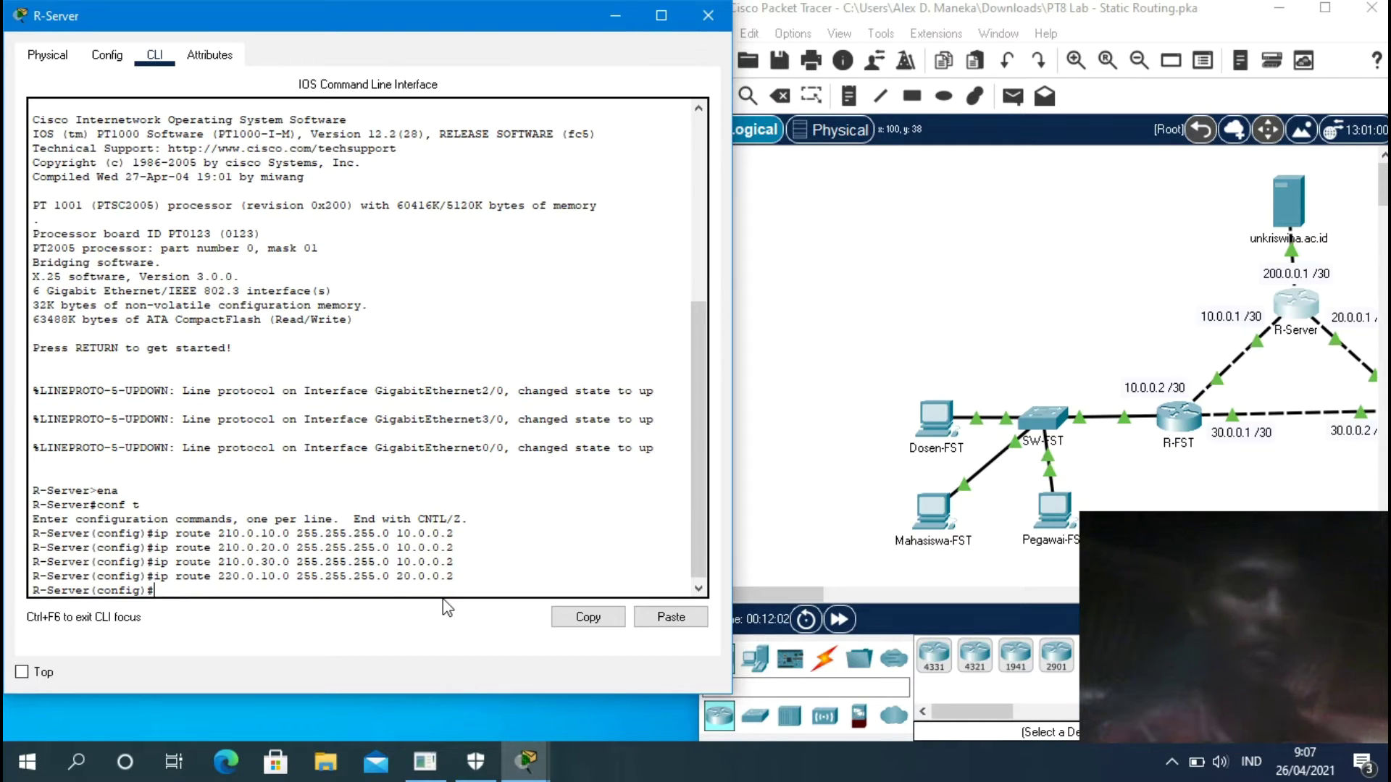
Add a static route on R-Server to network 220.0.20.0 with mask 255.255.255.0 through next hop 20.0.0.2.
key("Up")
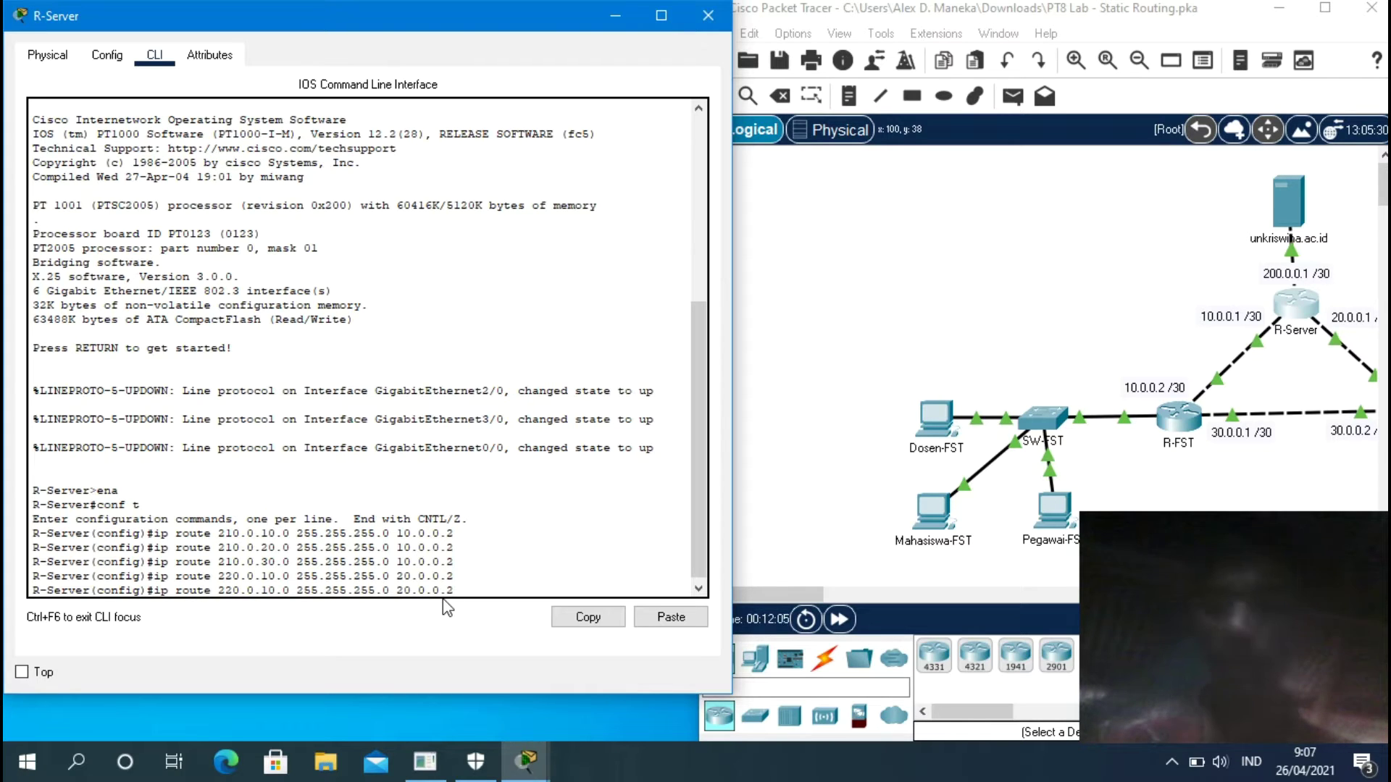
key("Left")
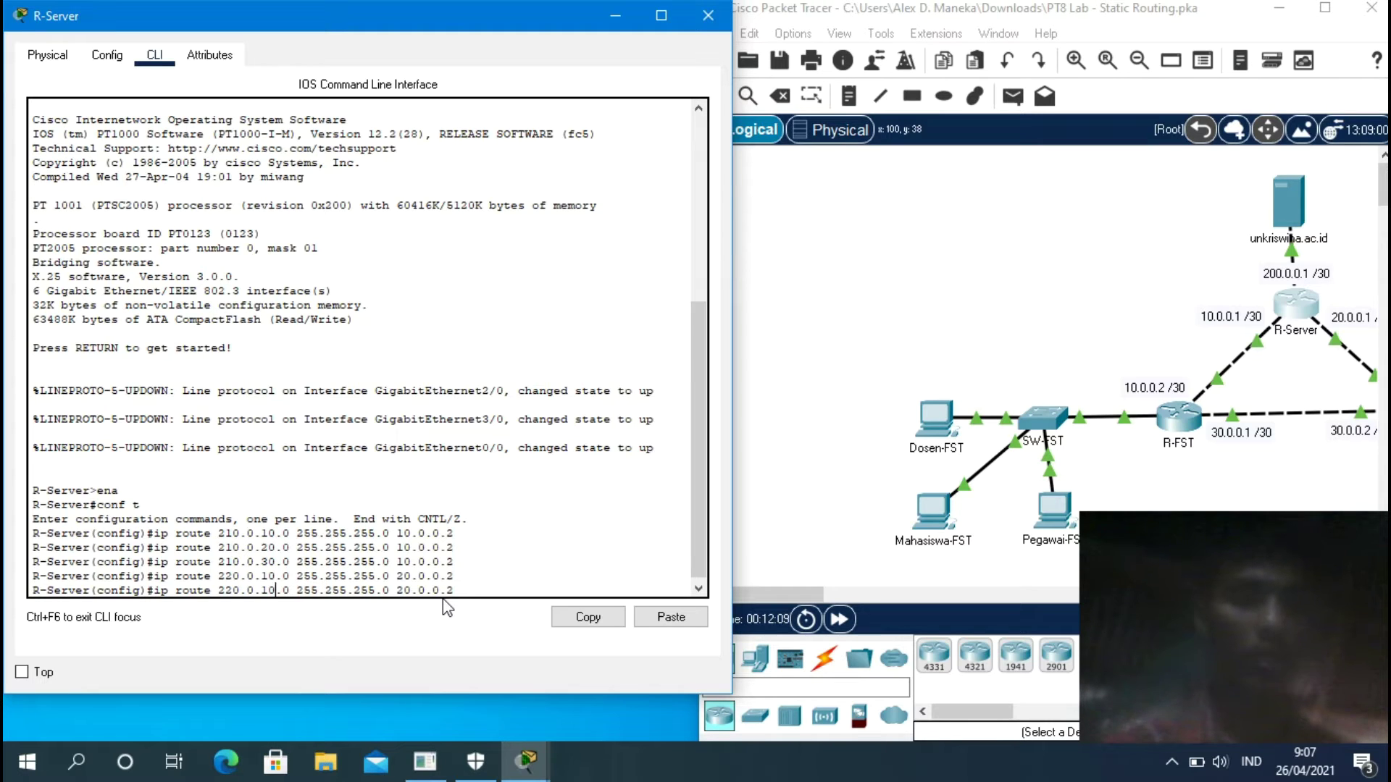
key("BackSpace")
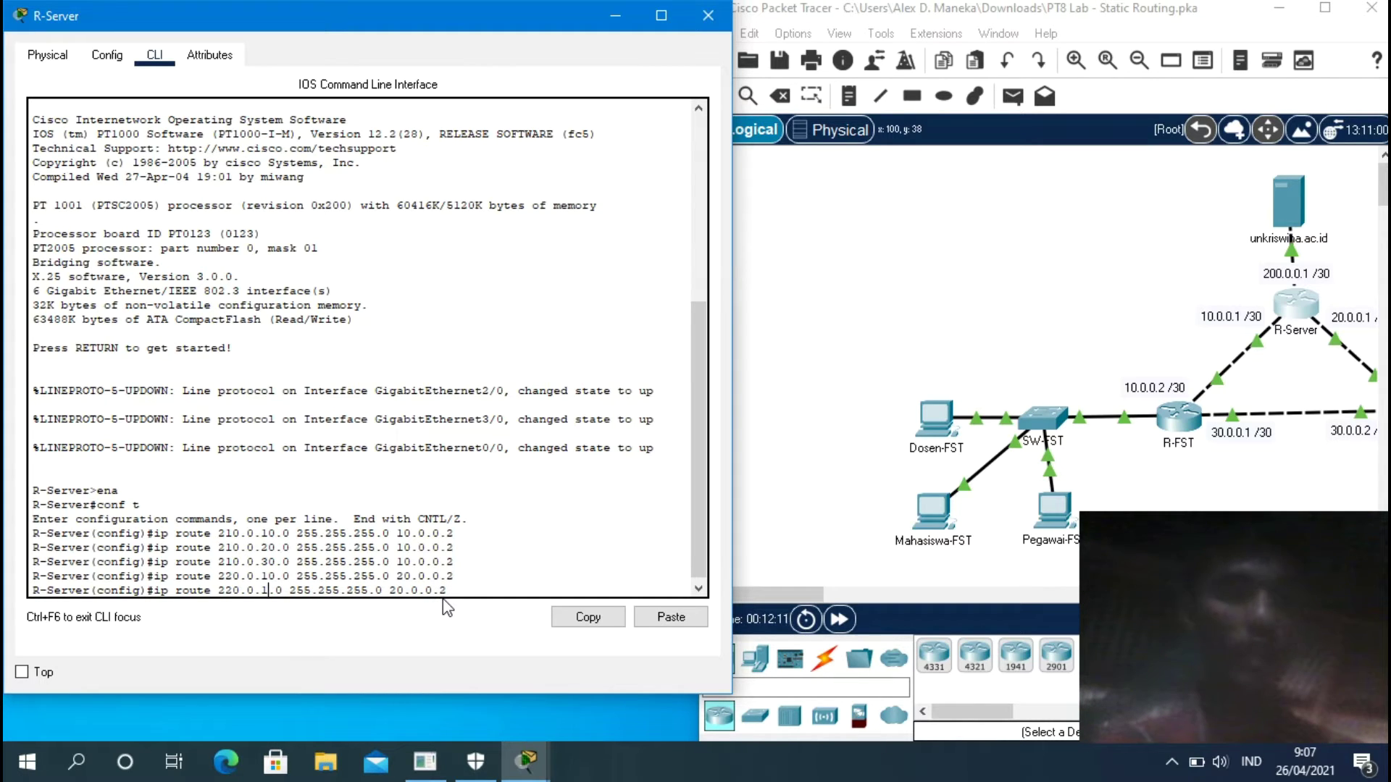
key("BackSpace")
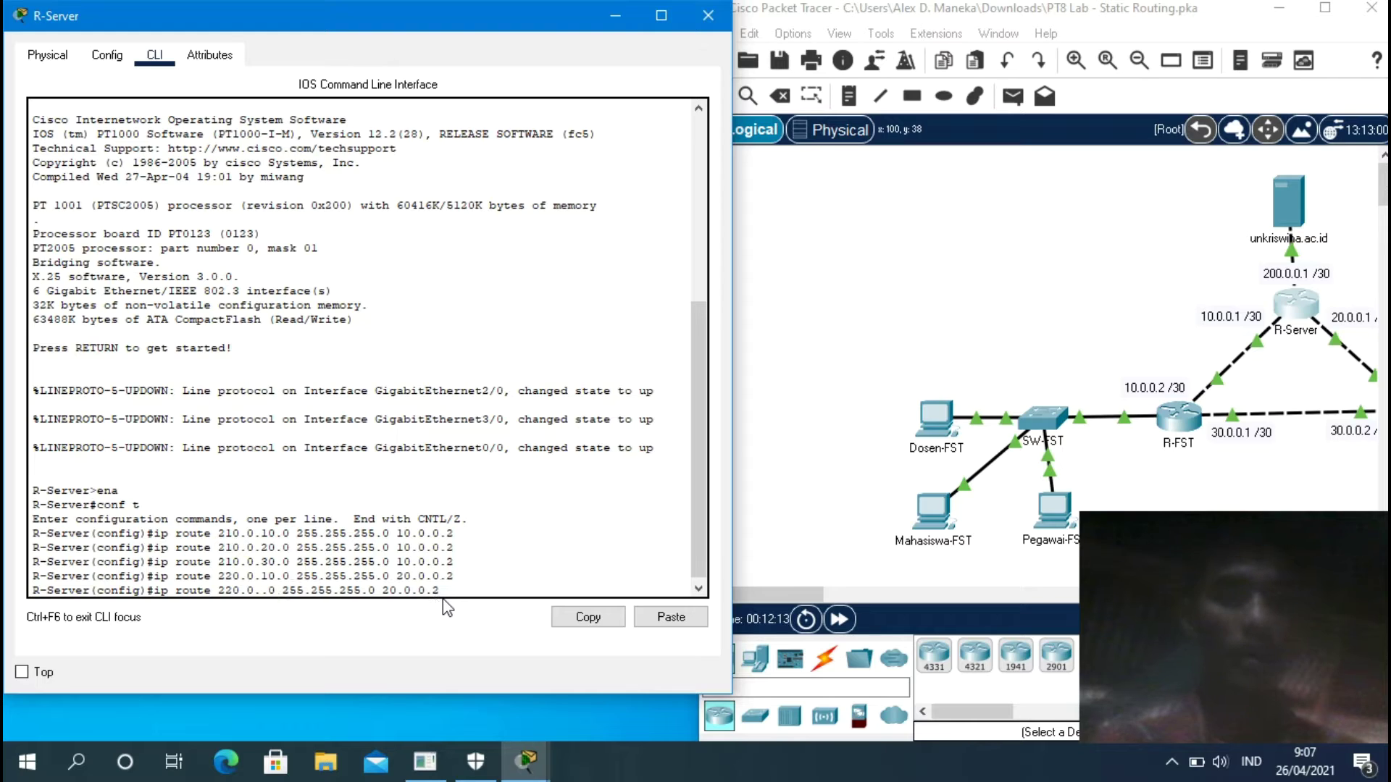
type("20")
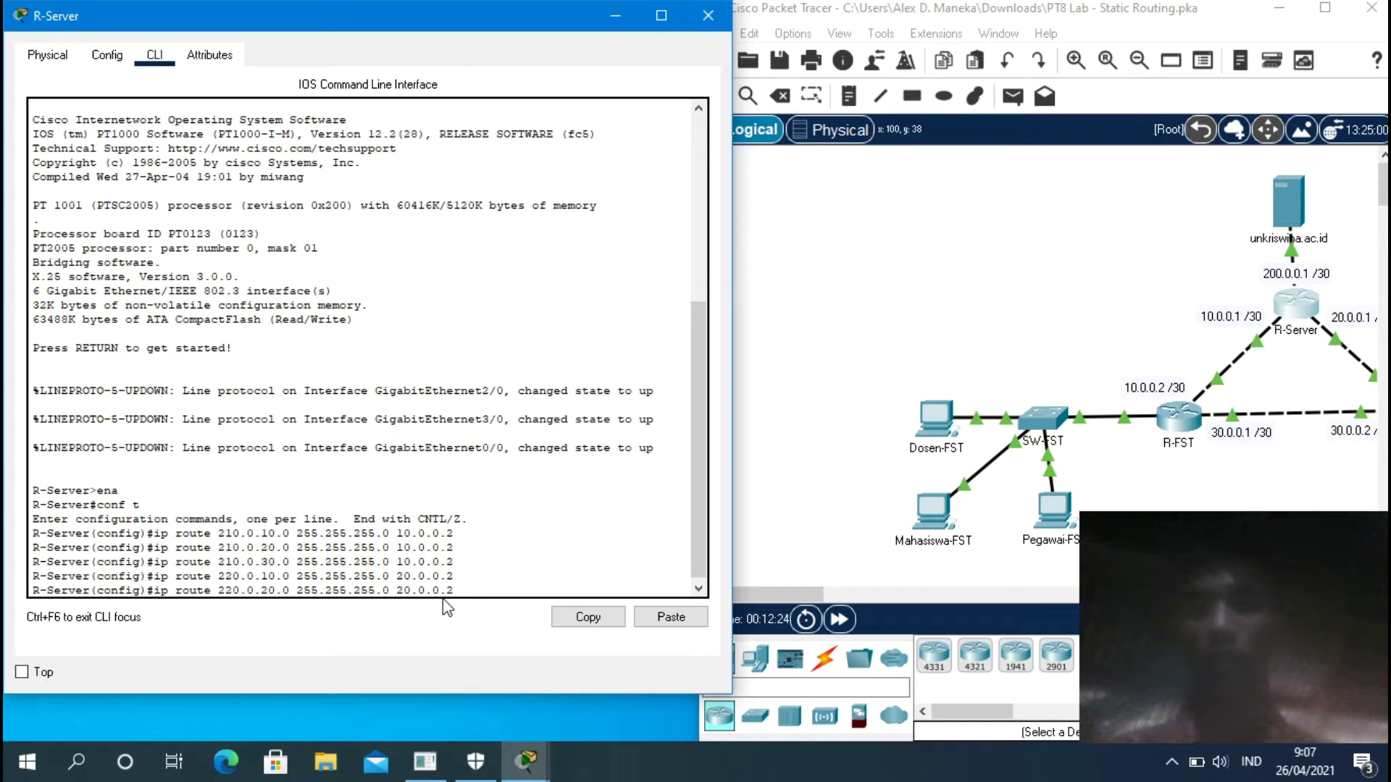
key("Return")
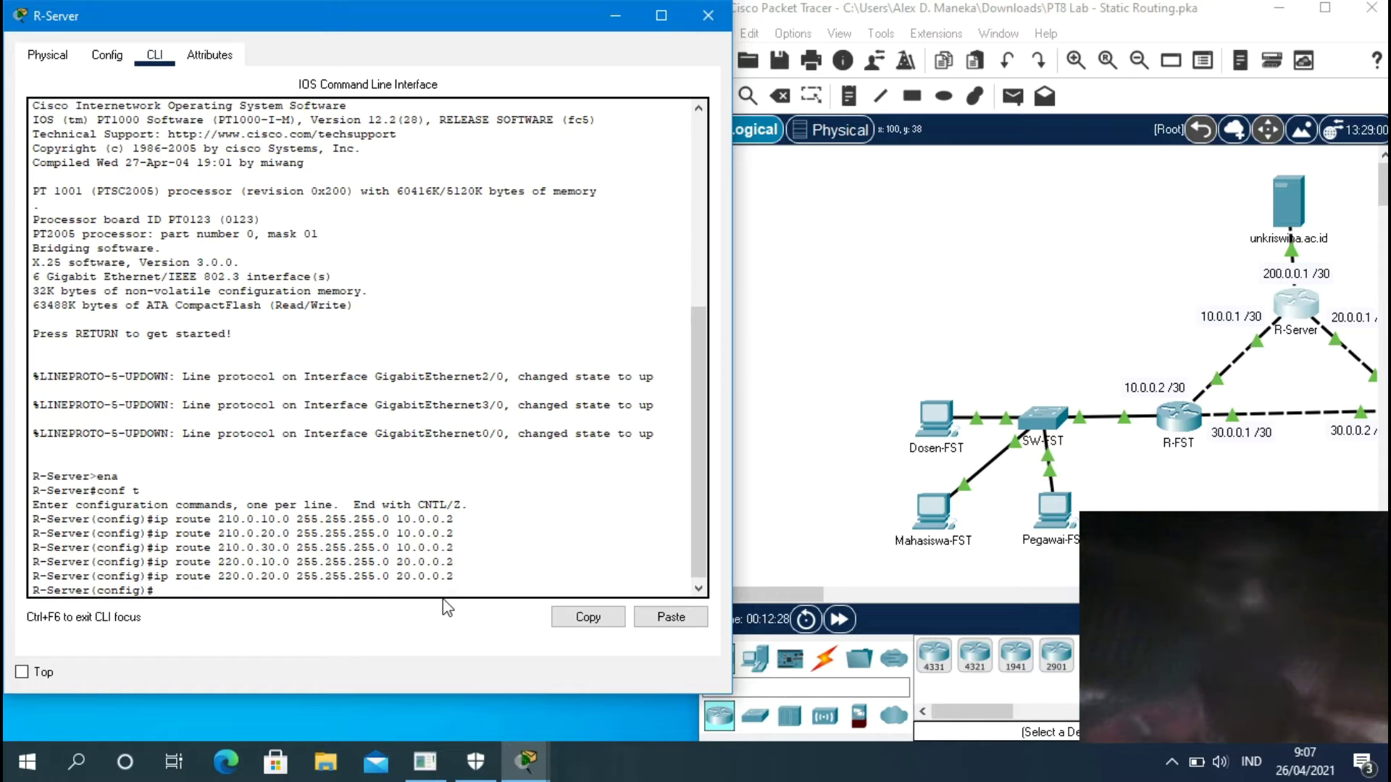
Add a static route on R-Server to network 220.0.30.0 with mask 255.255.255.0 through next hop 20.0.0.2.
key("Up")
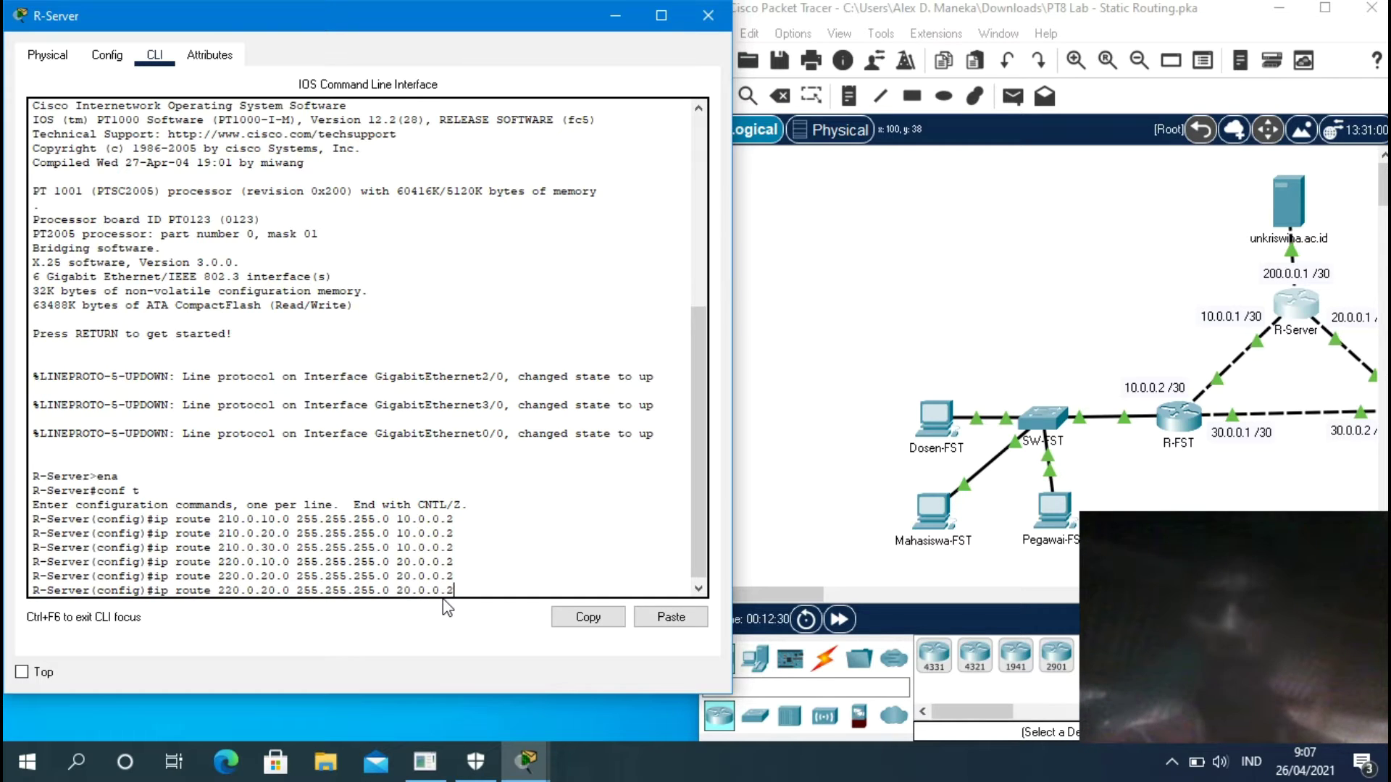
key("Left")
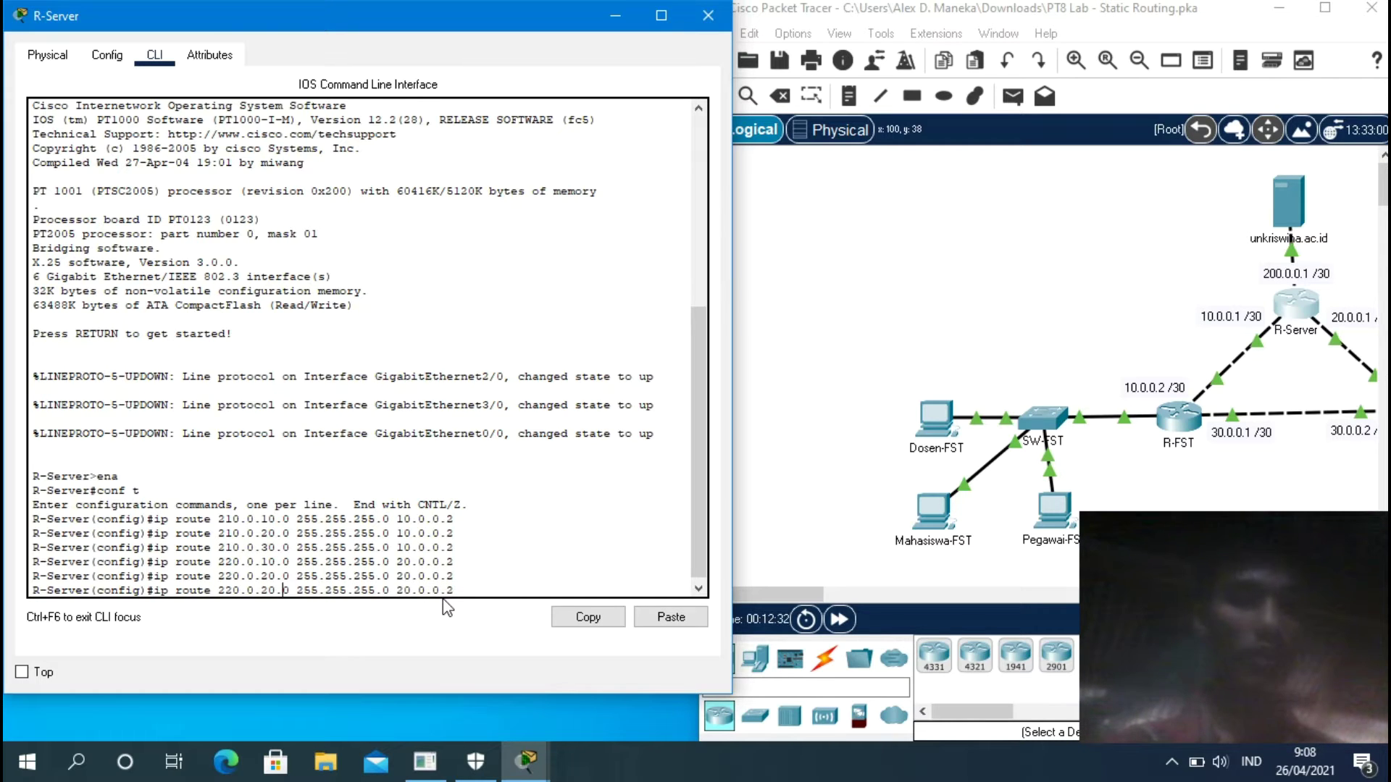
key("BackSpace")
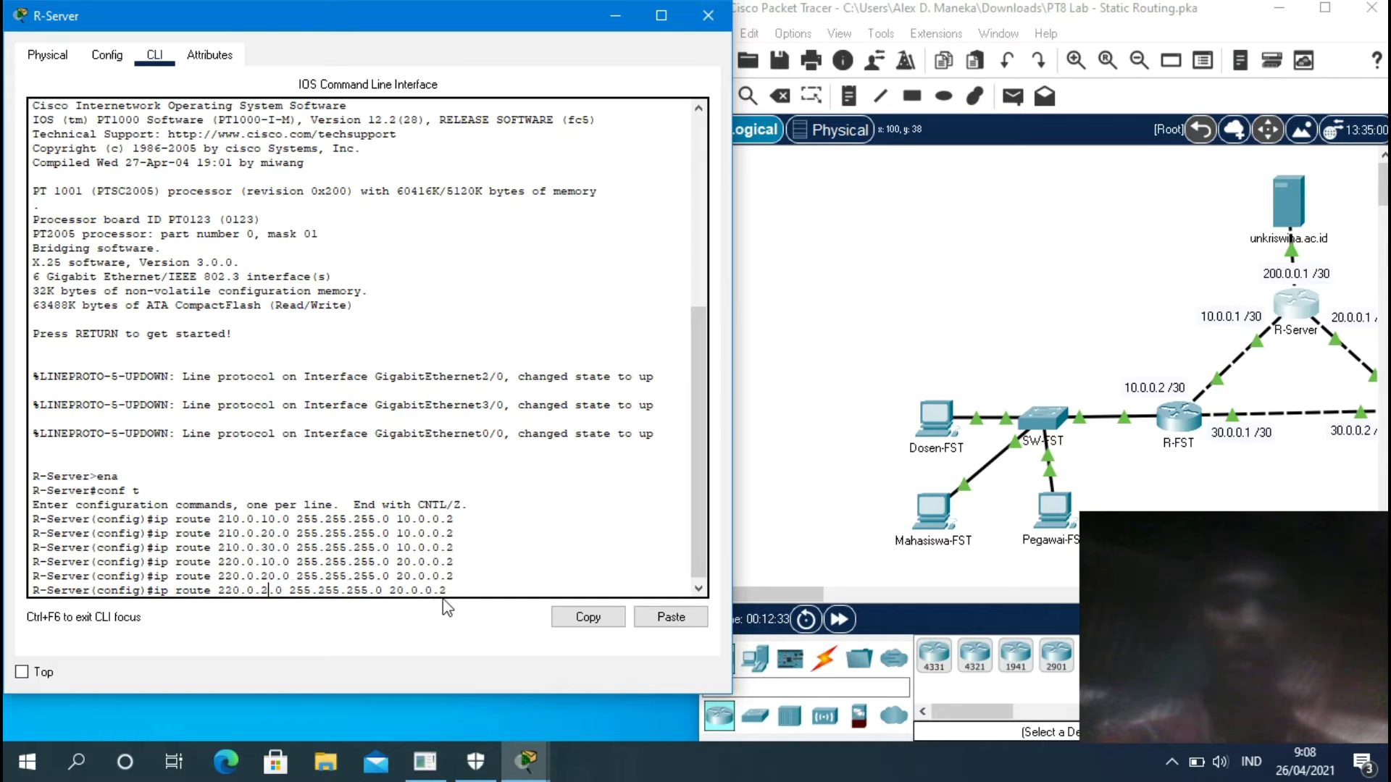
key("BackSpace")
type("30")
key("Right")
key("Right")
key("Right")
key("Right")
key("Right")
key("Right")
key("Right")
key("Right")
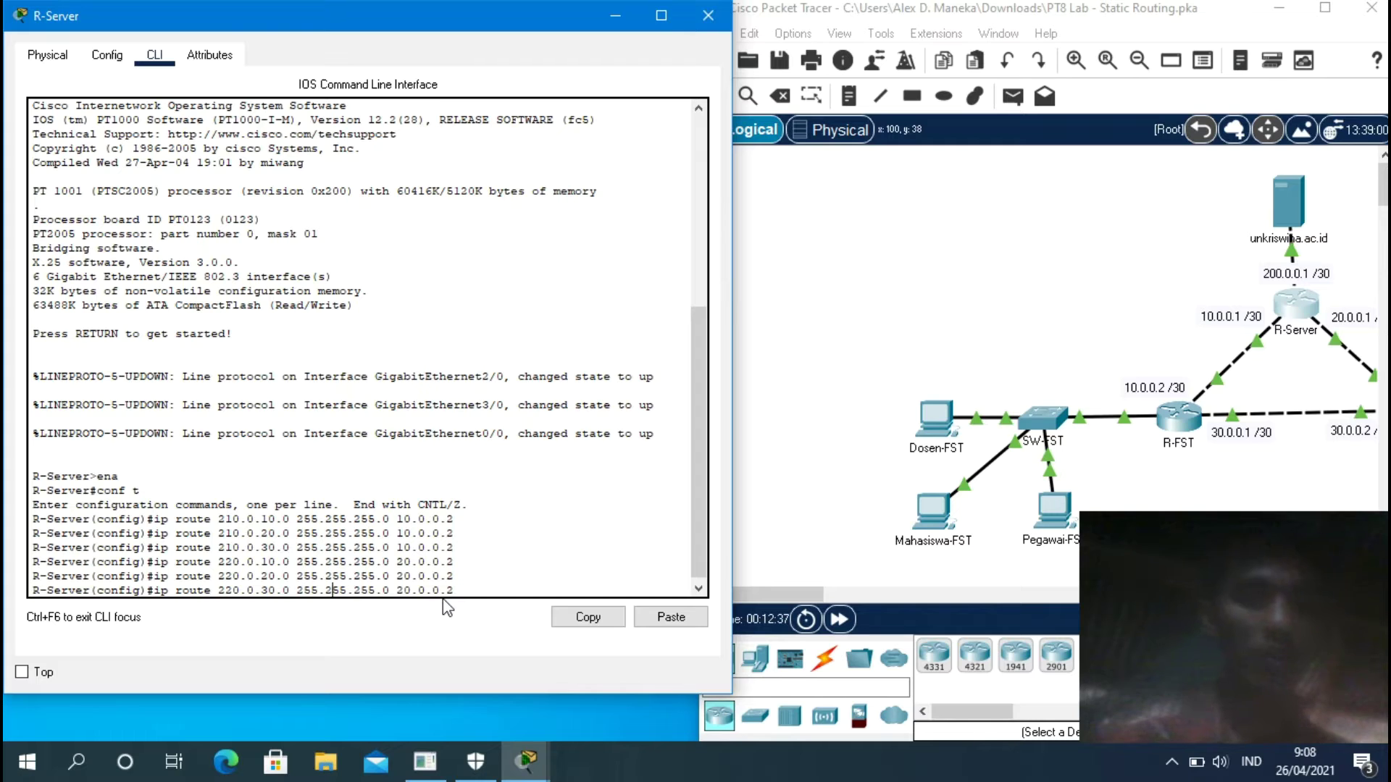
key("Right")
key("Right")
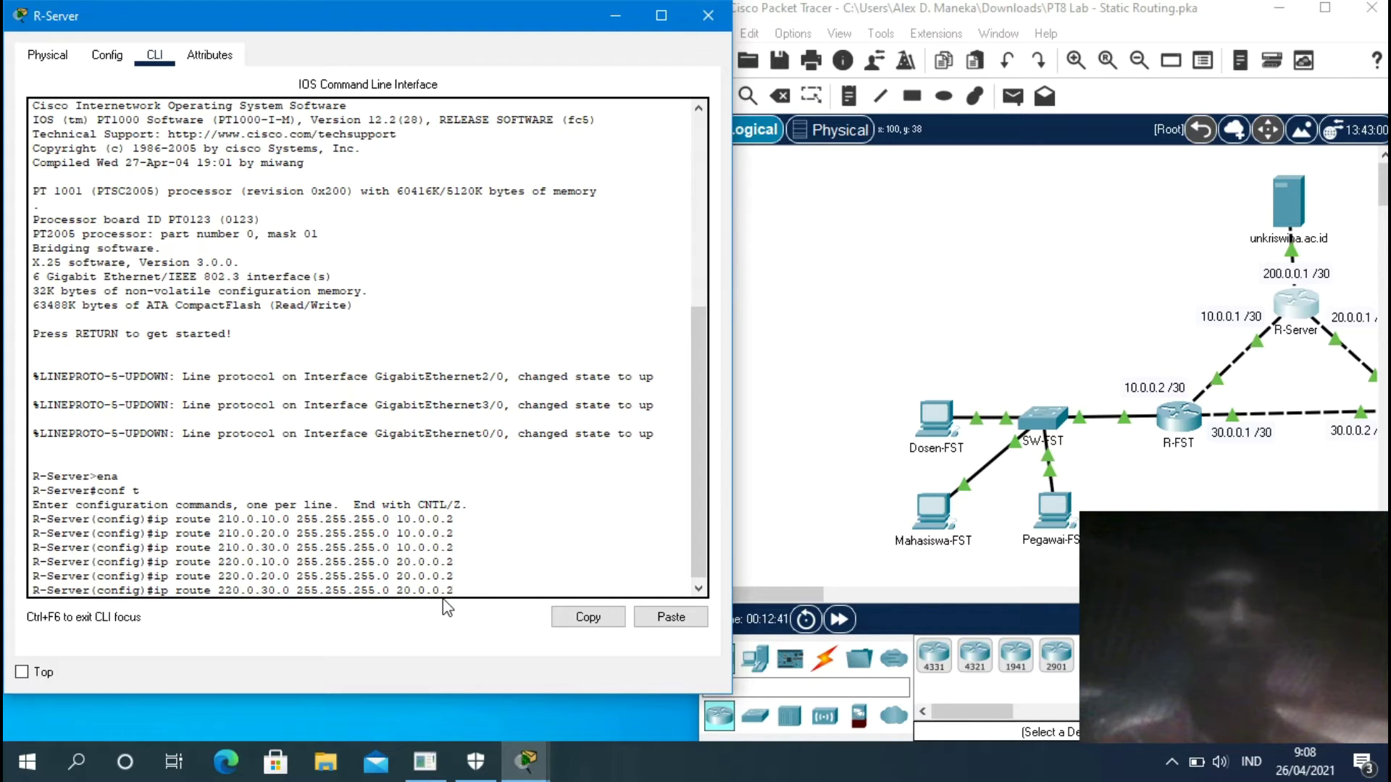
key("Return")
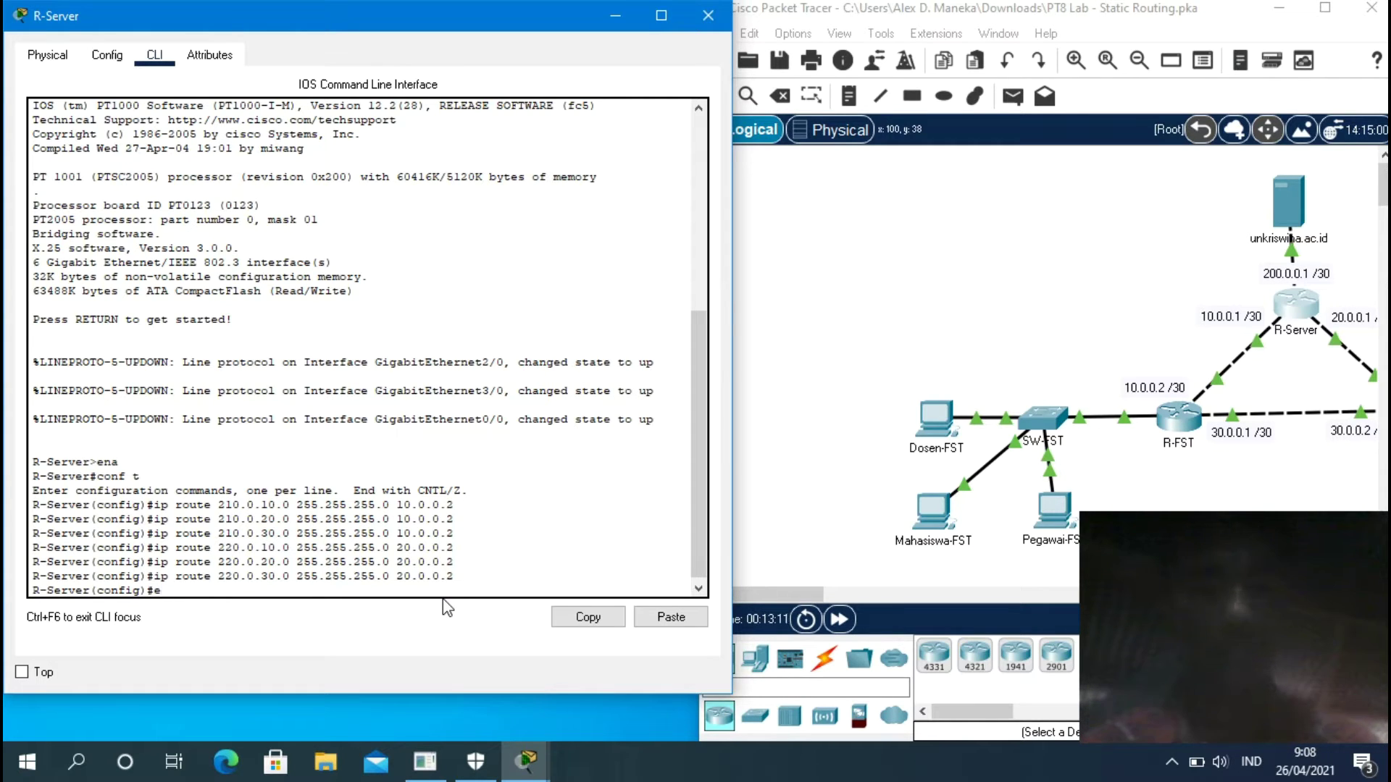
Leave global configuration mode on R-Server with exit and return to the privileged prompt.
type("exi")
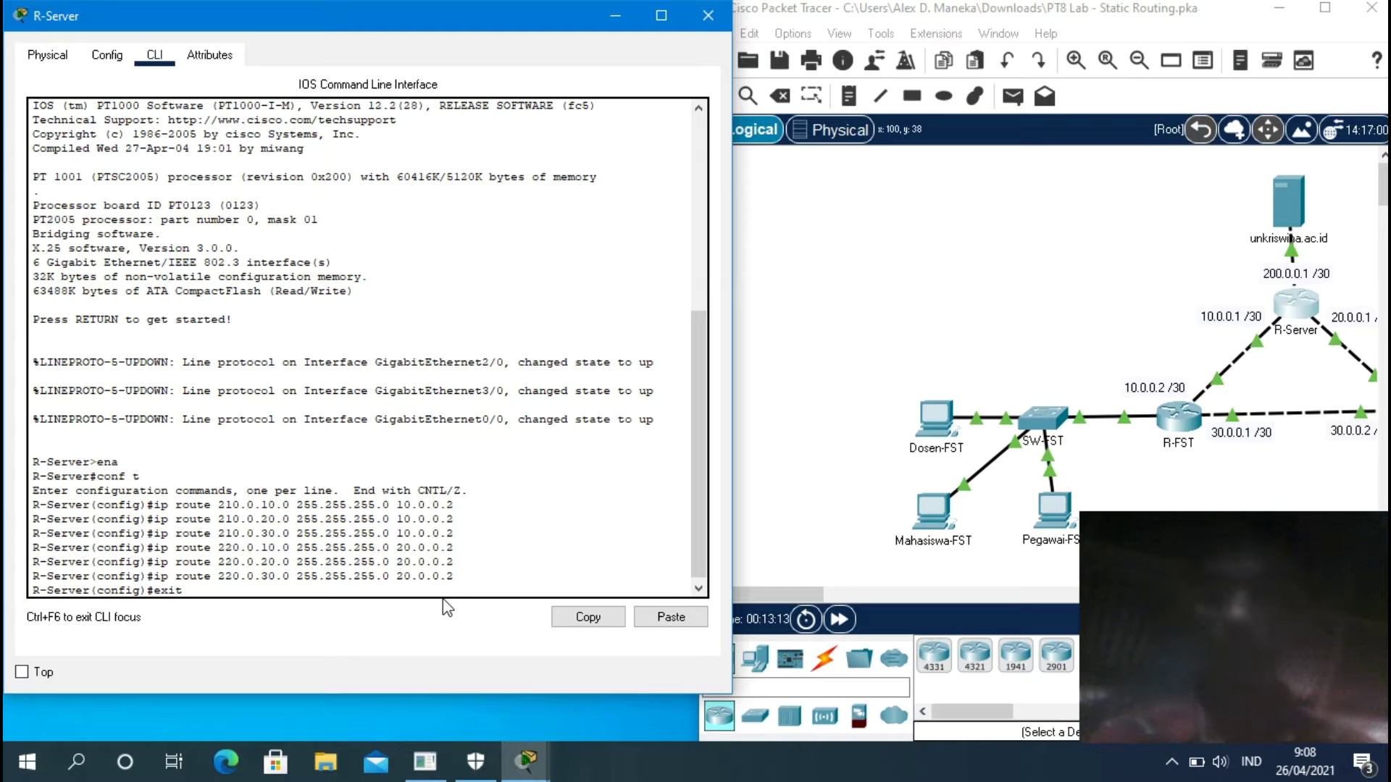
type("t")
key("Return")
key("Return")
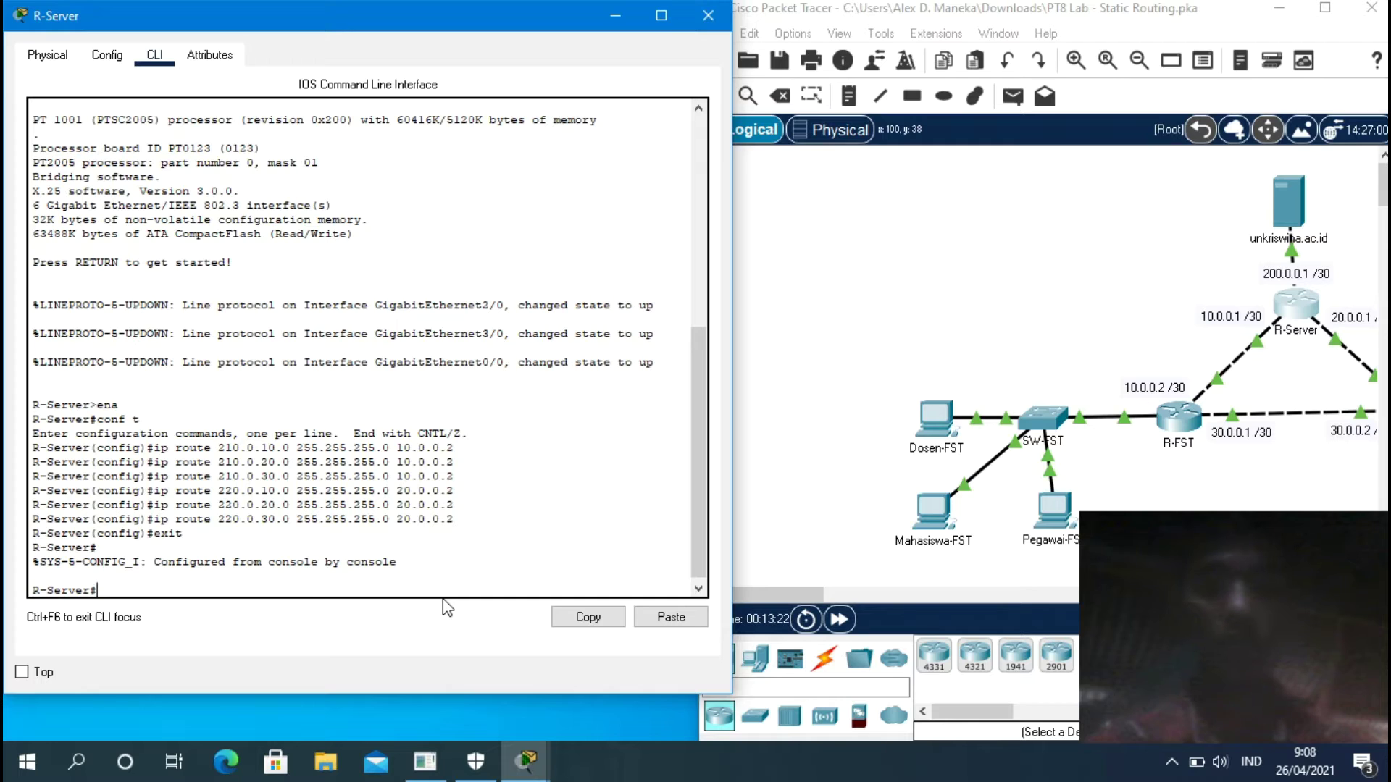
Display R-Server's routing table with show ip route to check the static routes.
type("how")
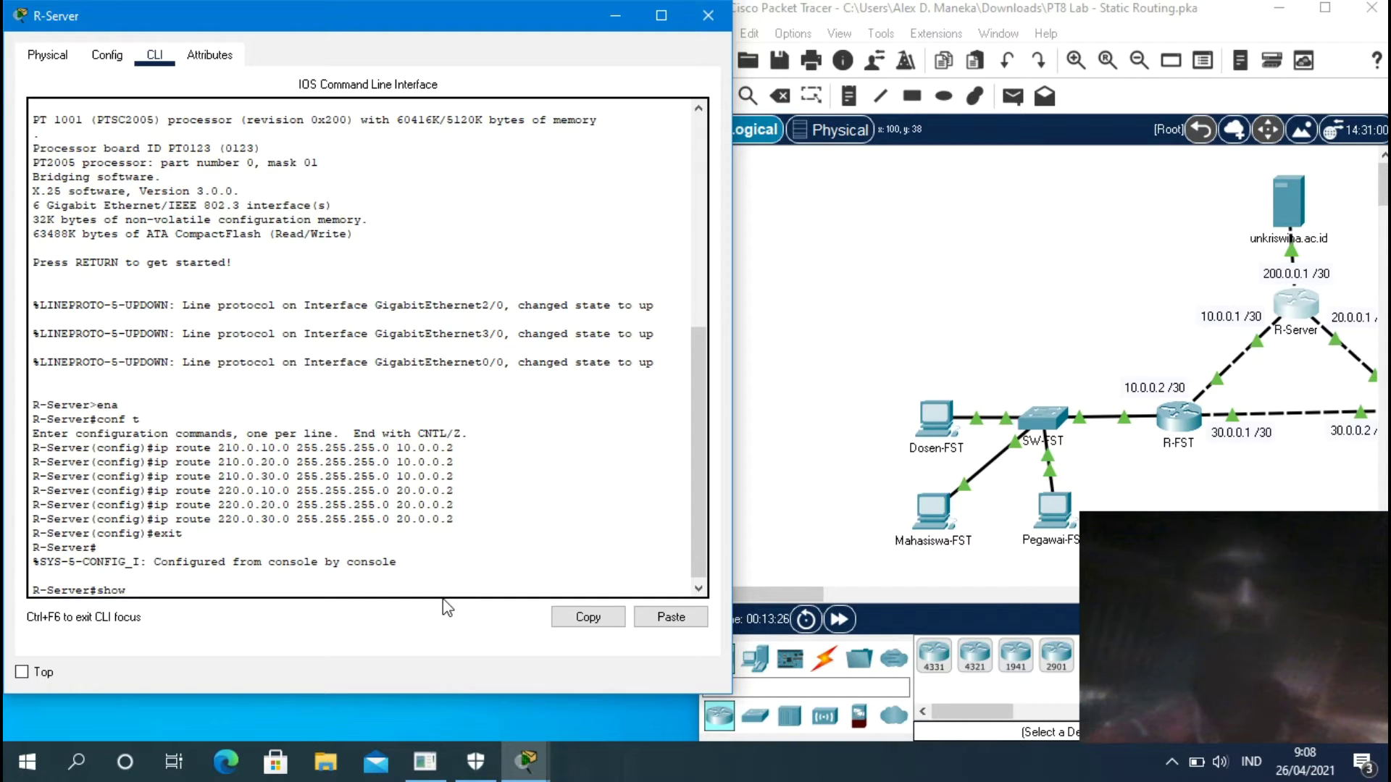
type(" ip")
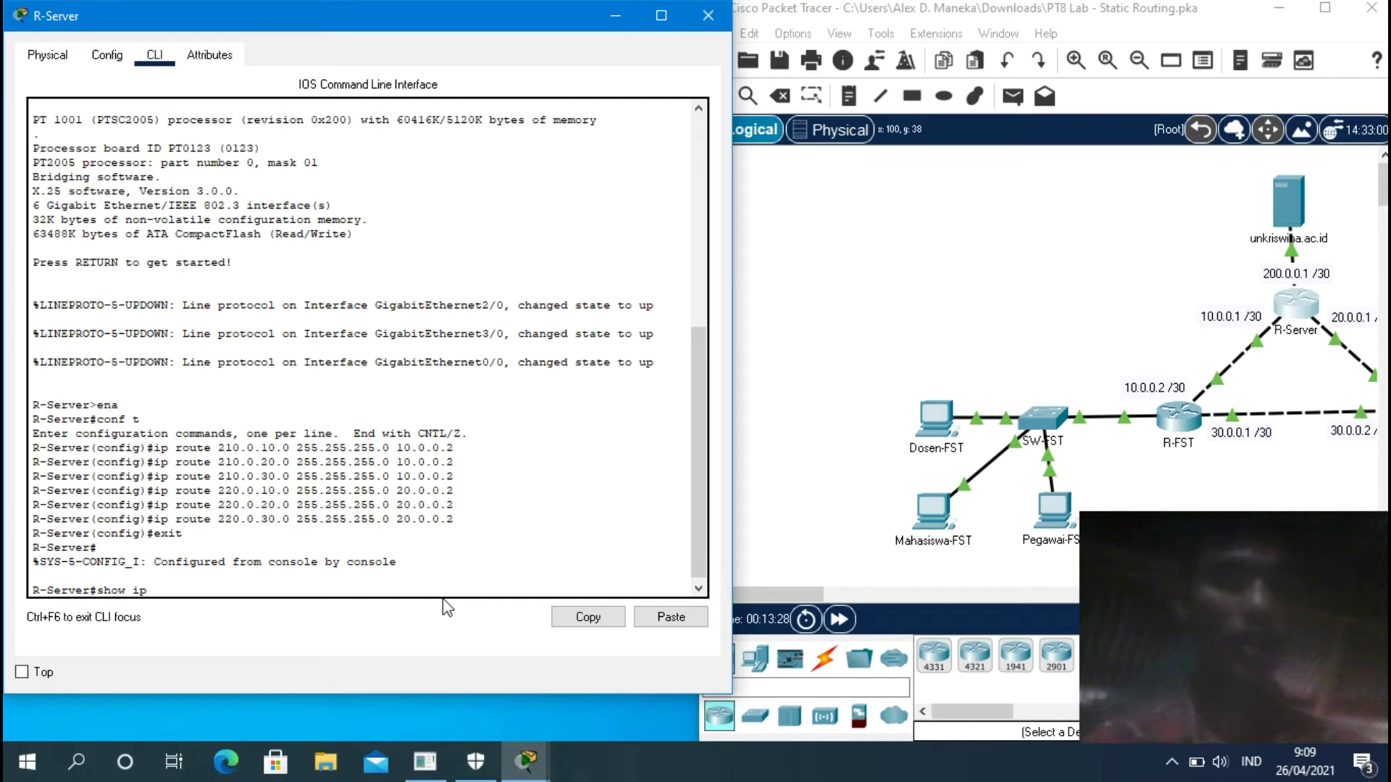
type(" rou")
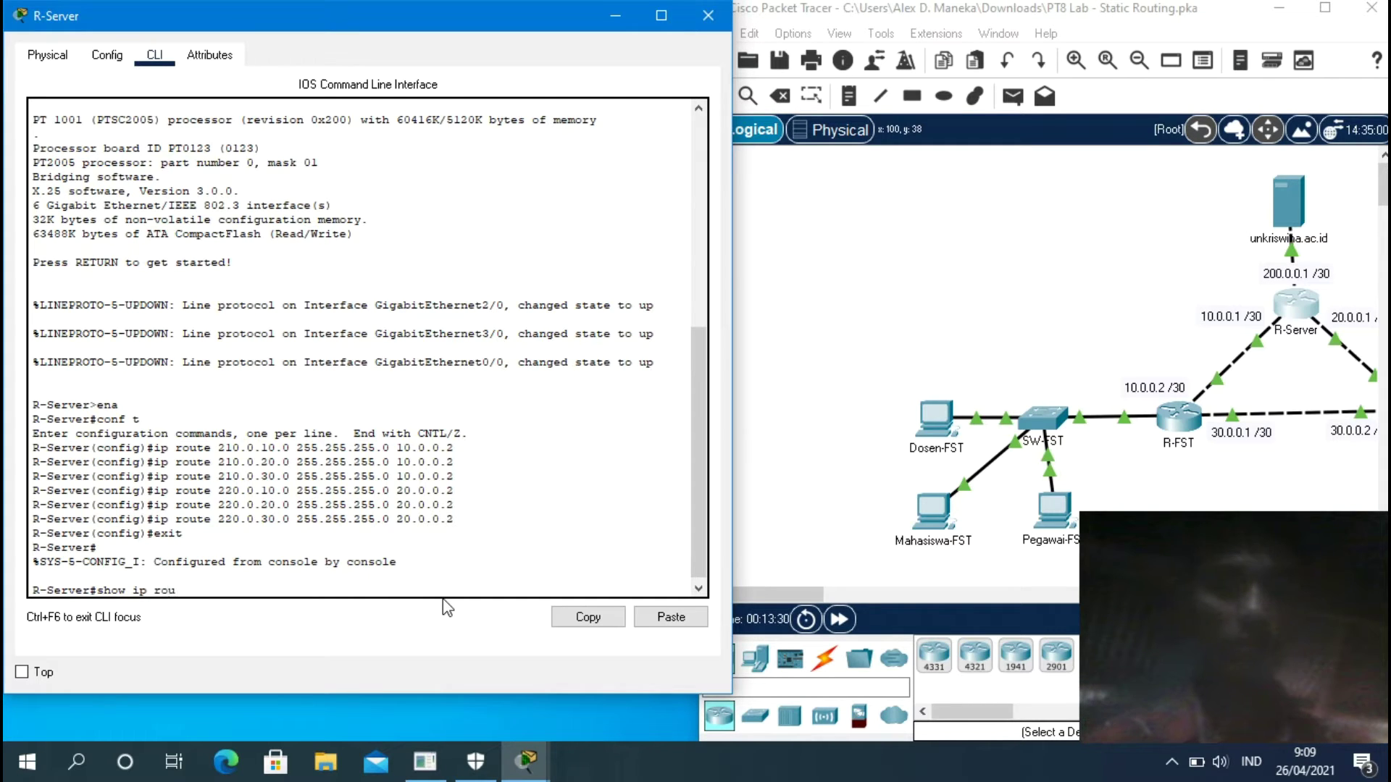
type("te")
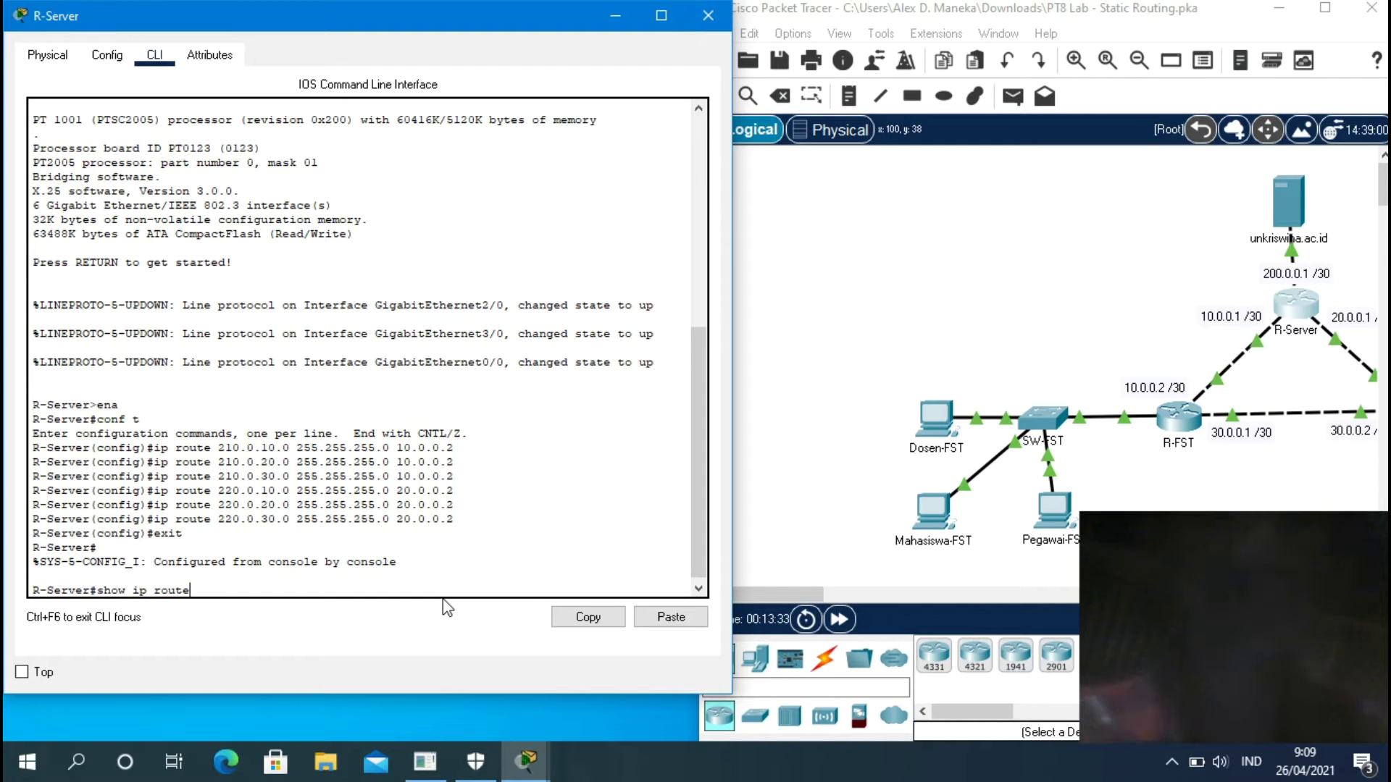
key("Return")
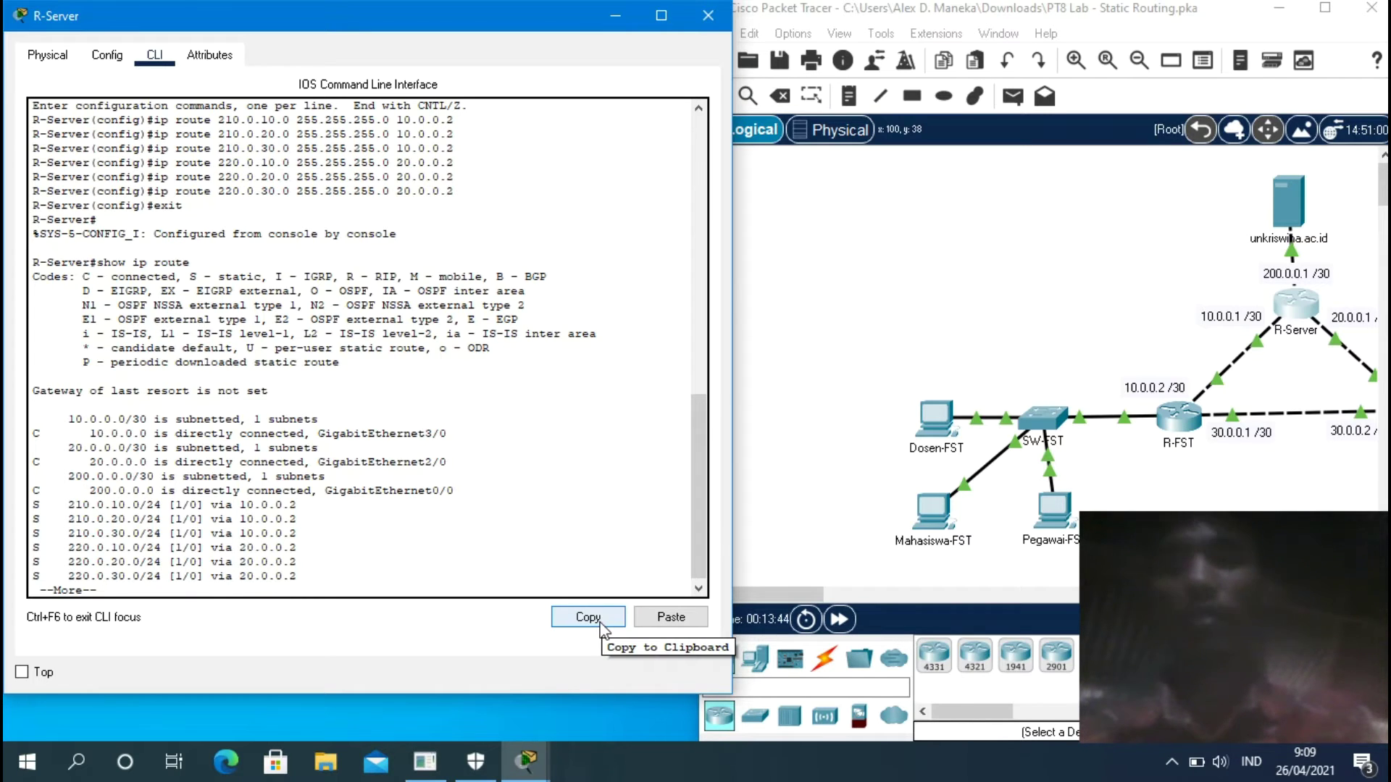
Bring router R-FIS into view in the topology and close R-Server's configuration window.
left_click_drag(805, 592, 833, 605)
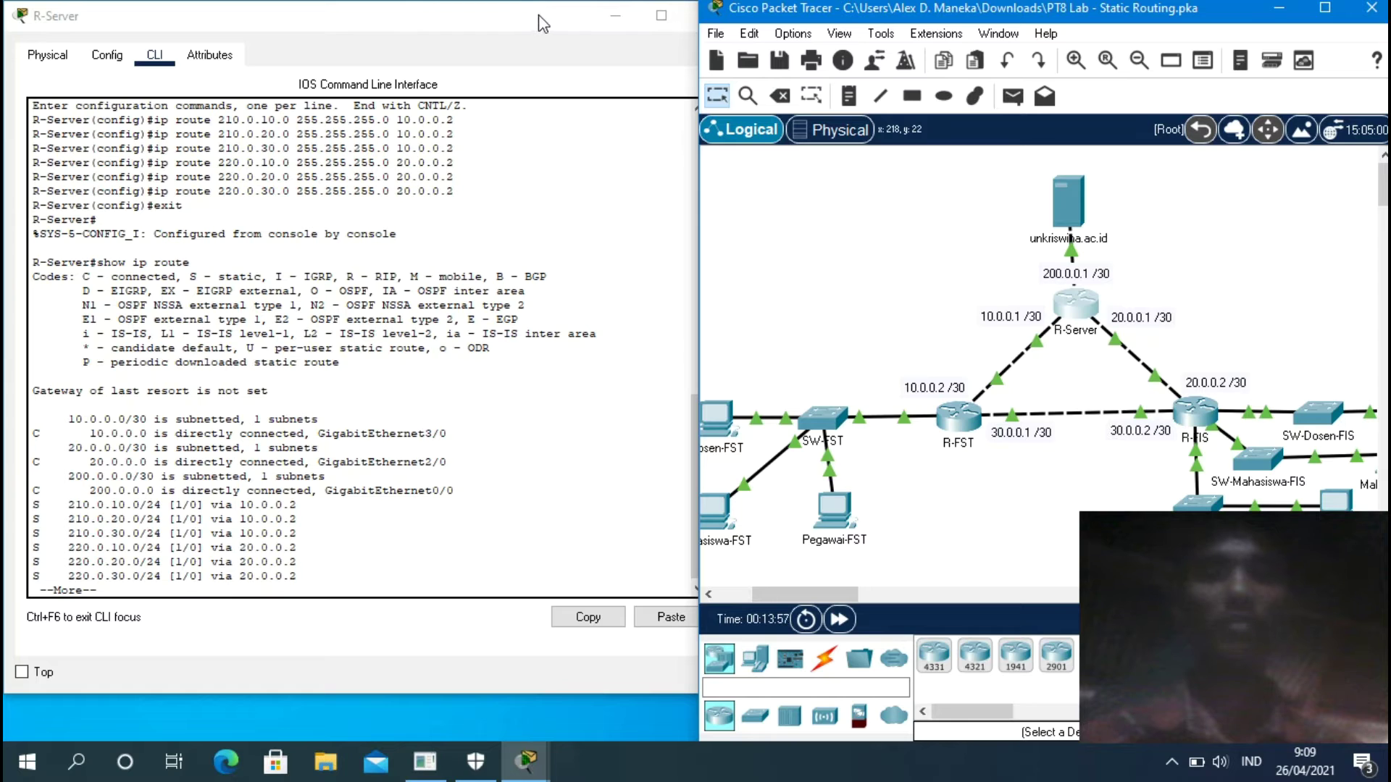
left_click_drag(540, 19, 489, 19)
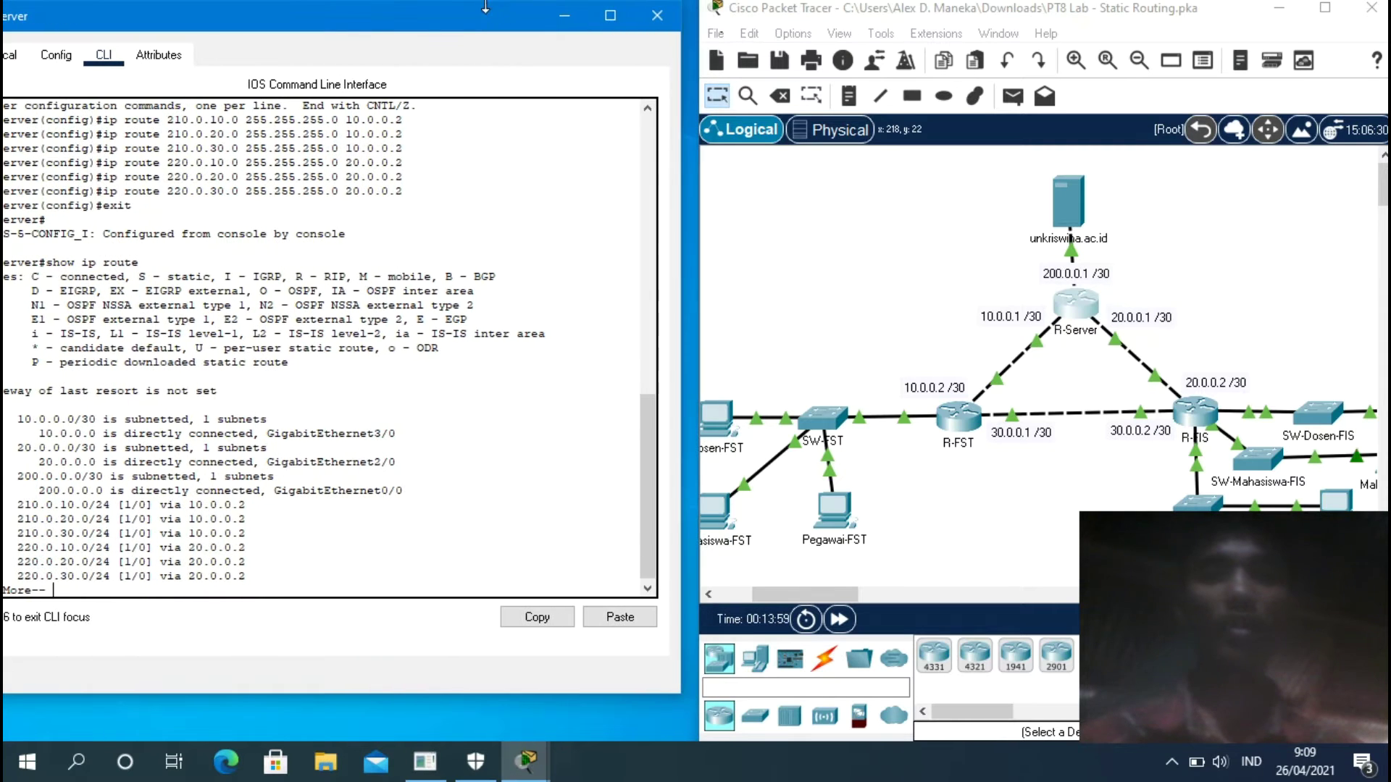
left_click(656, 17)
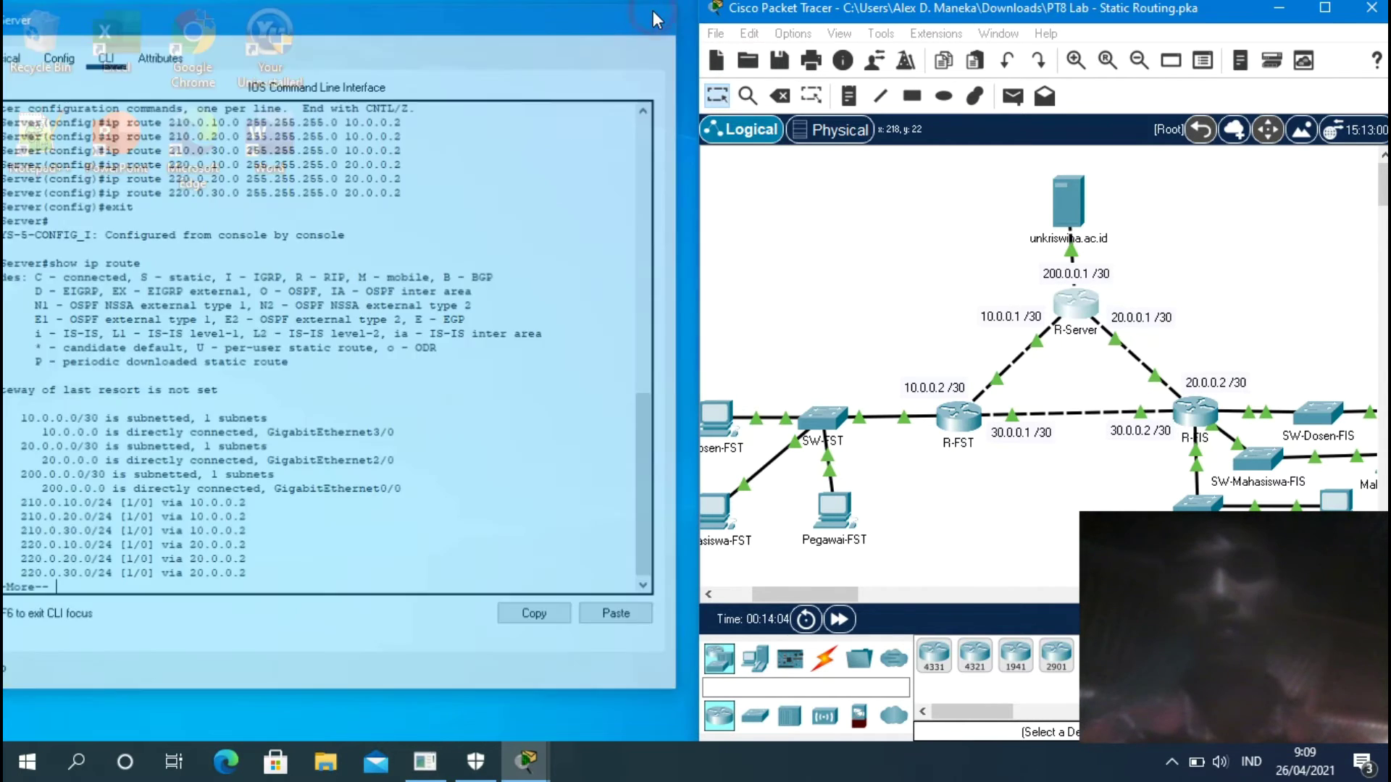
Open the command-line interface of router R-FIS and place its window beside the topology.
left_click(1193, 415)
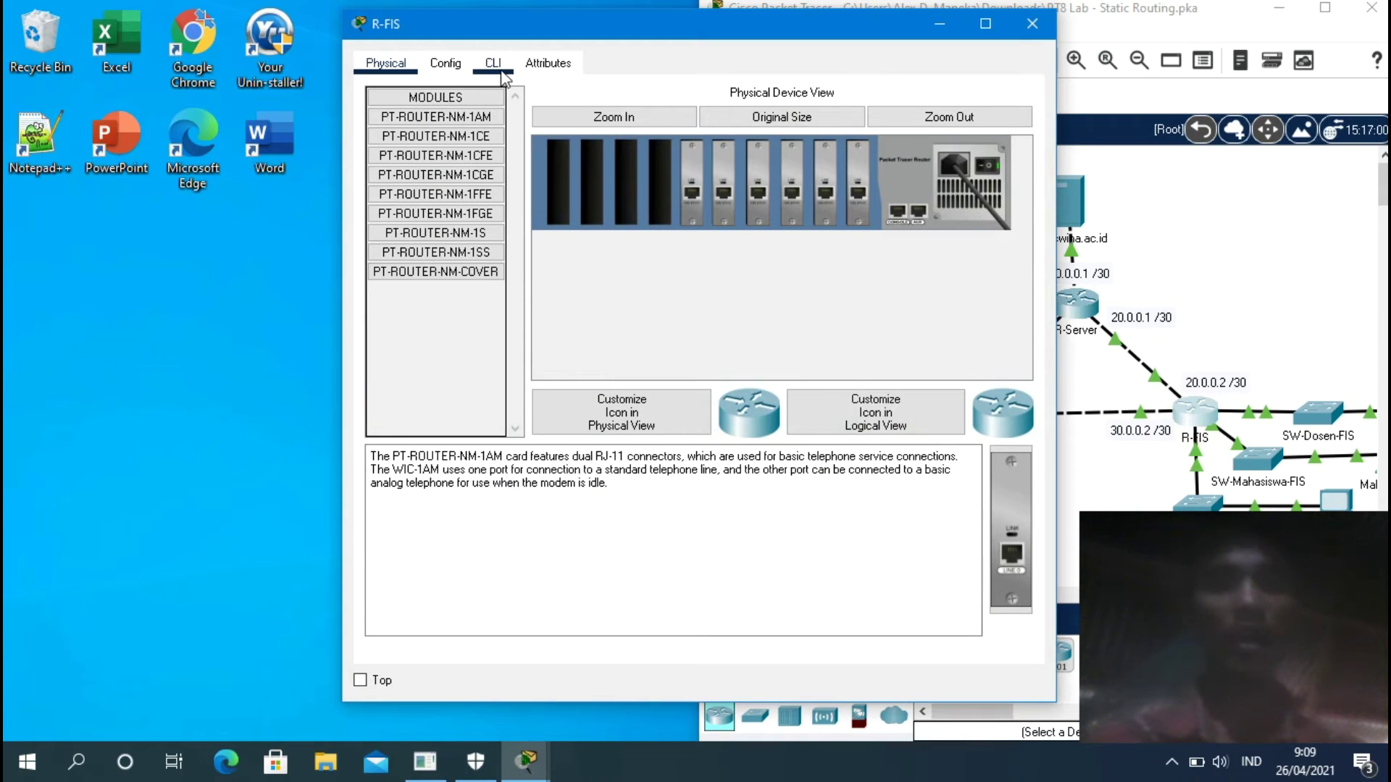
left_click(497, 65)
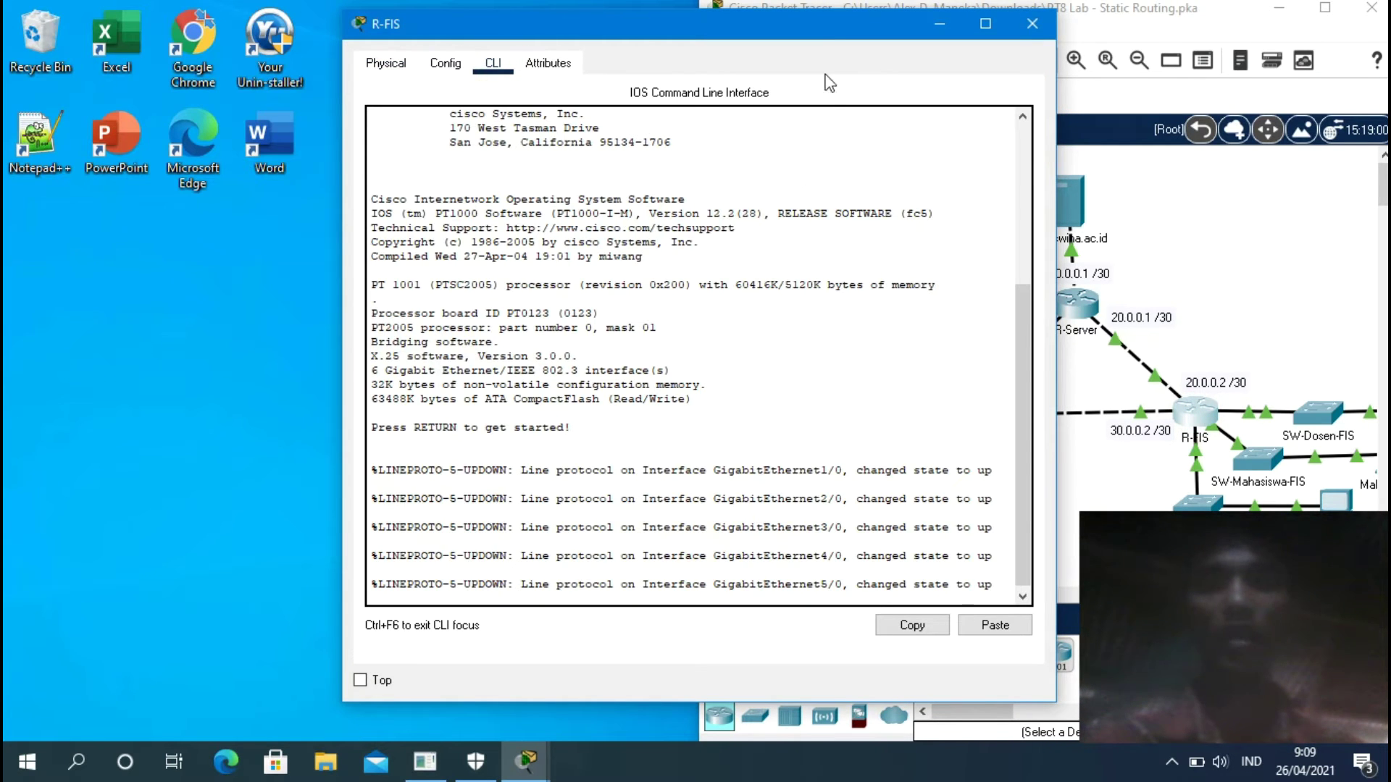
left_click(823, 27)
left_click_drag(822, 27, 484, 19)
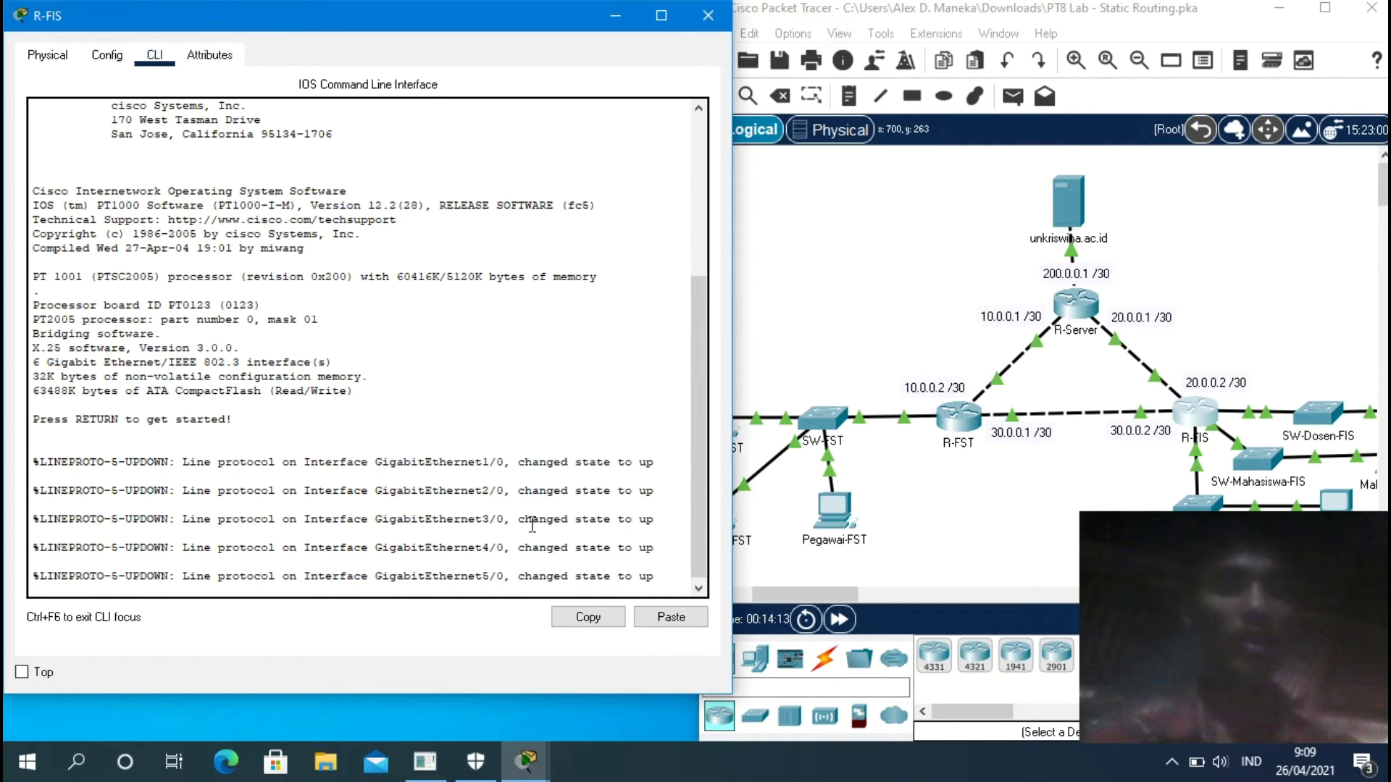
left_click_drag(698, 318, 698, 321)
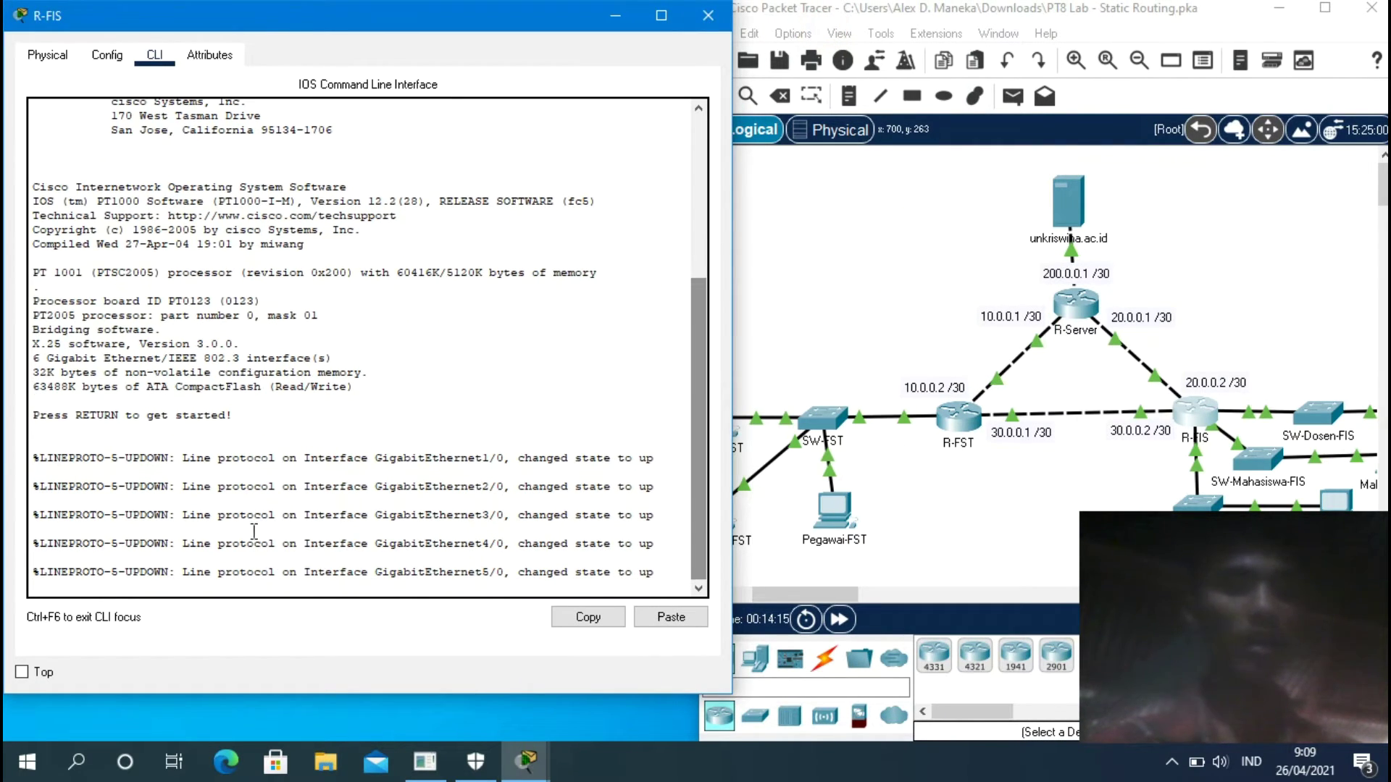
Enter privileged mode on R-FIS with ena and enter global configuration mode with conf t.
key("Return")
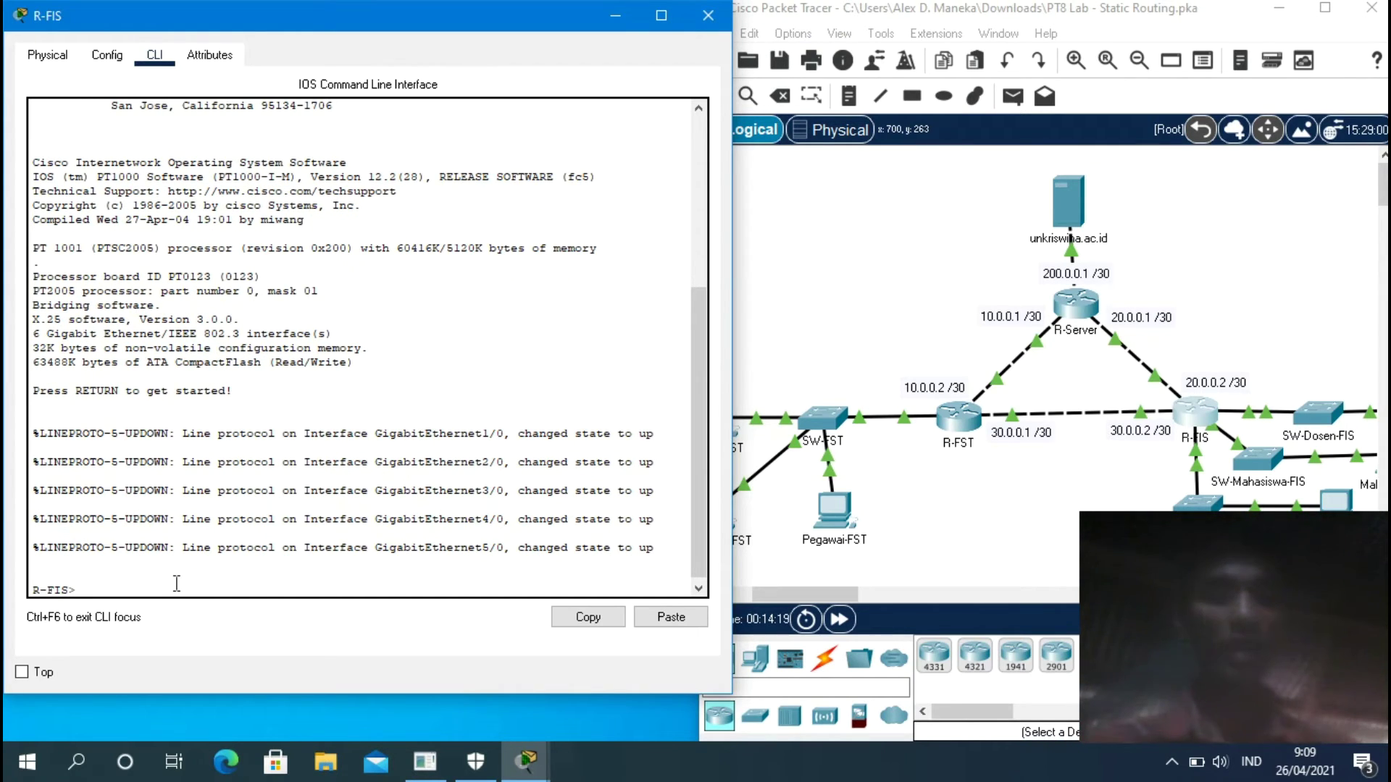
type("en")
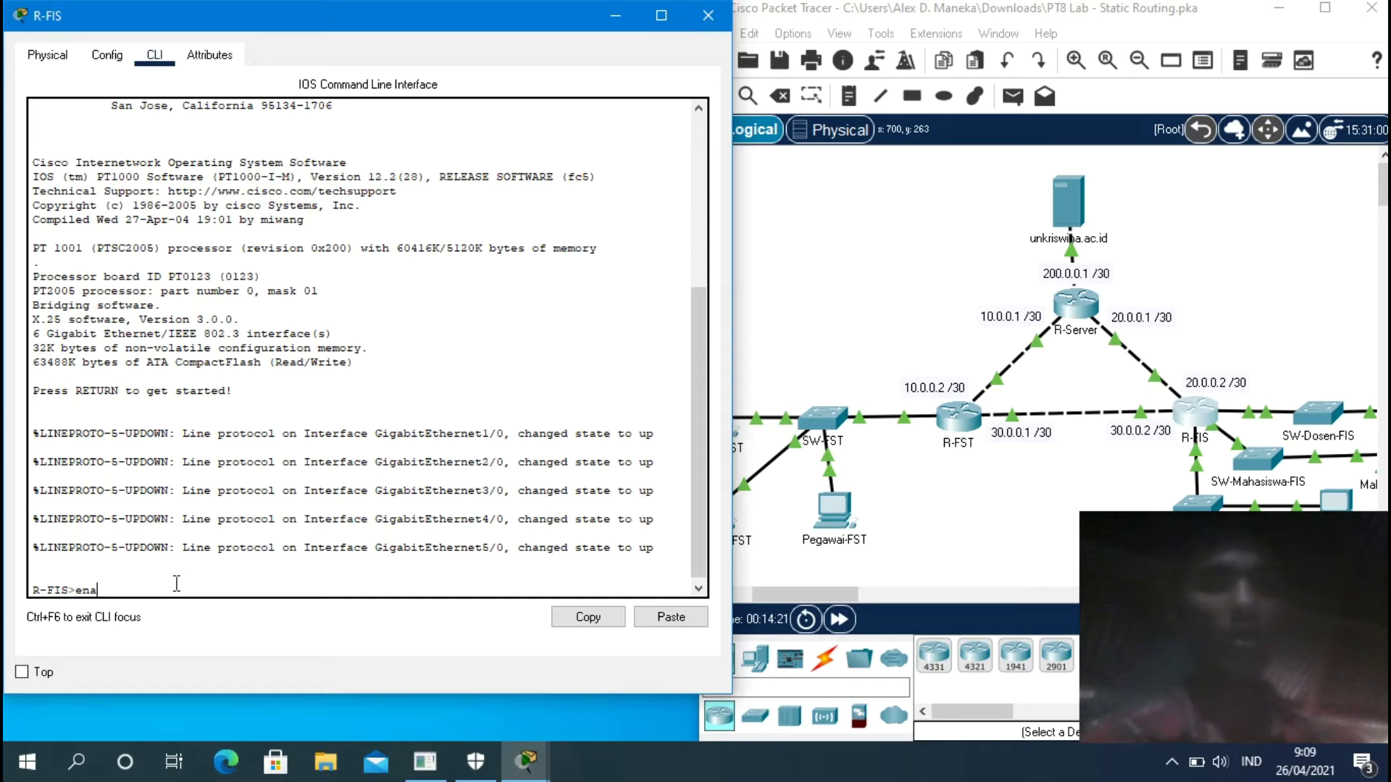
type("a")
key("Return")
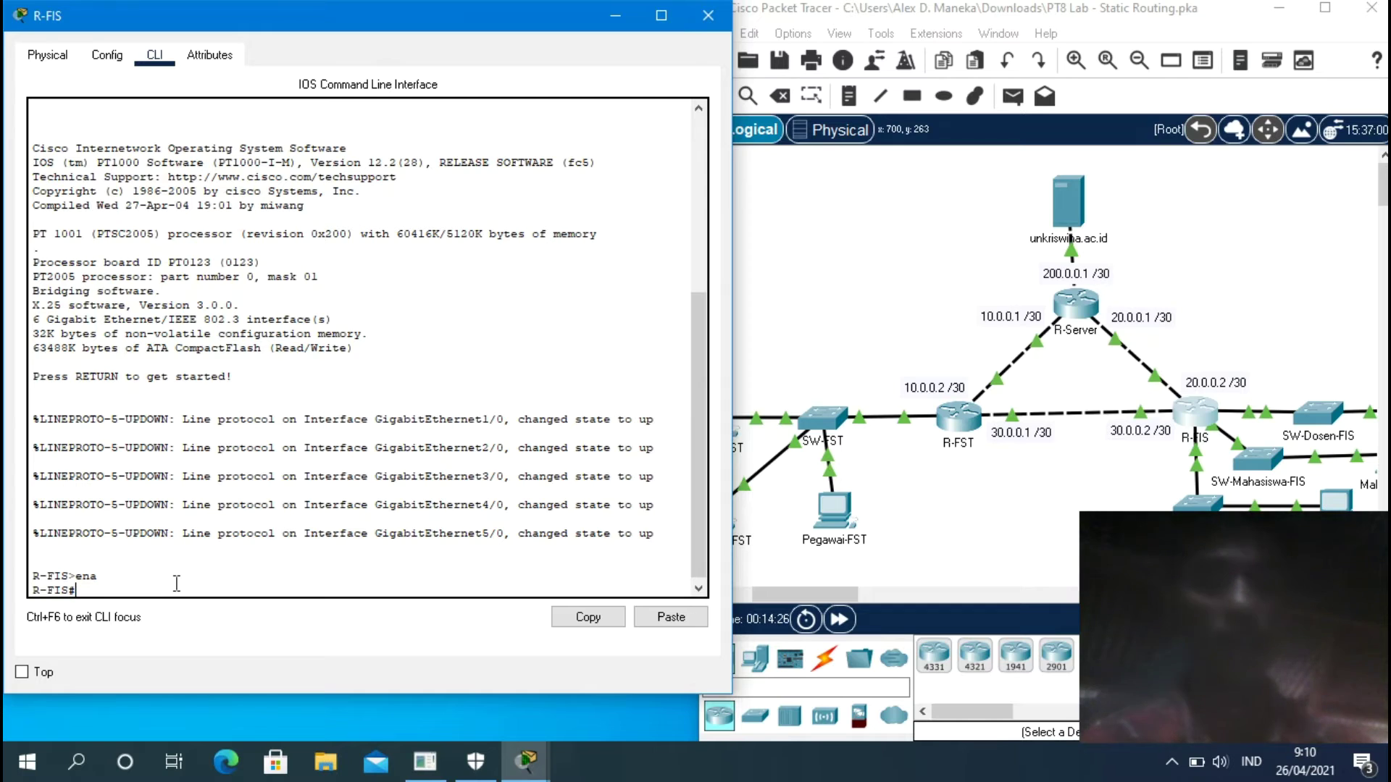
type("conf")
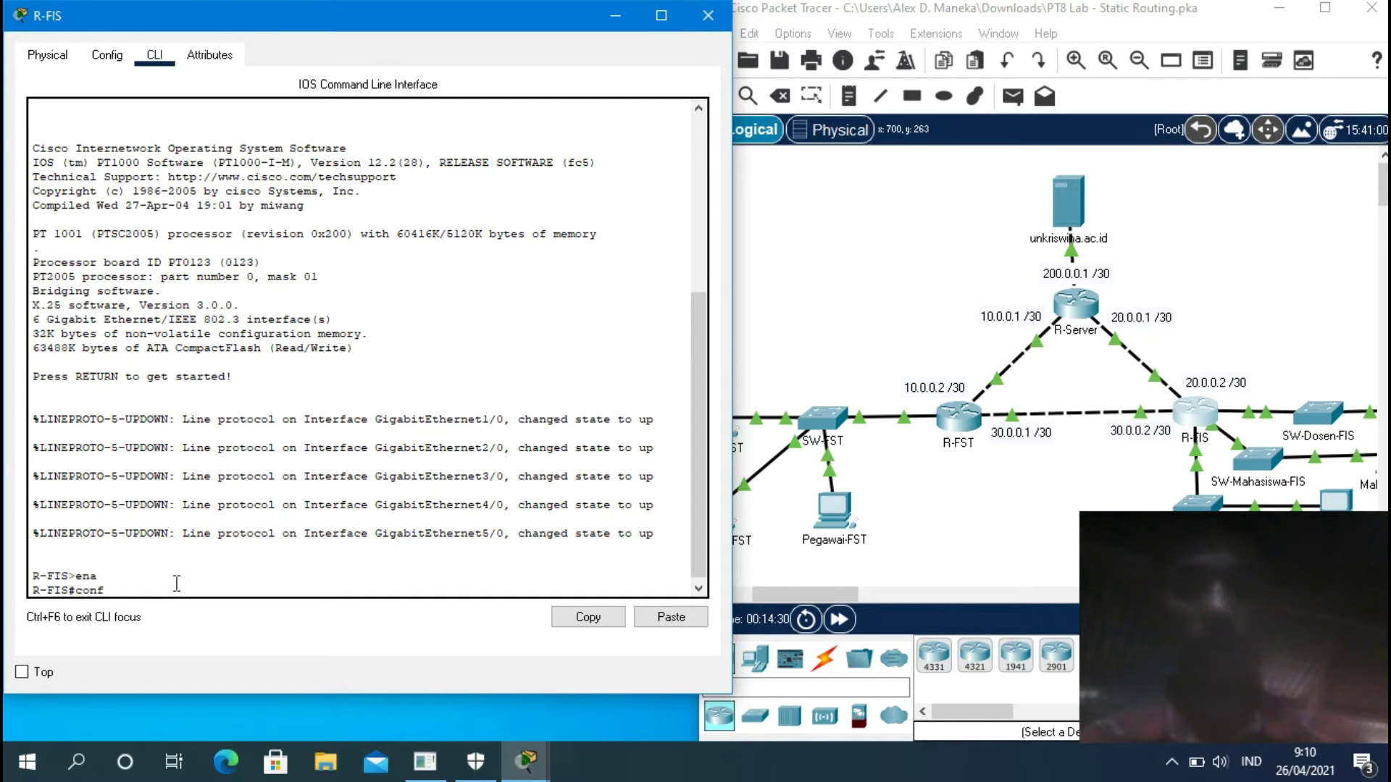
type(" t")
key("Return")
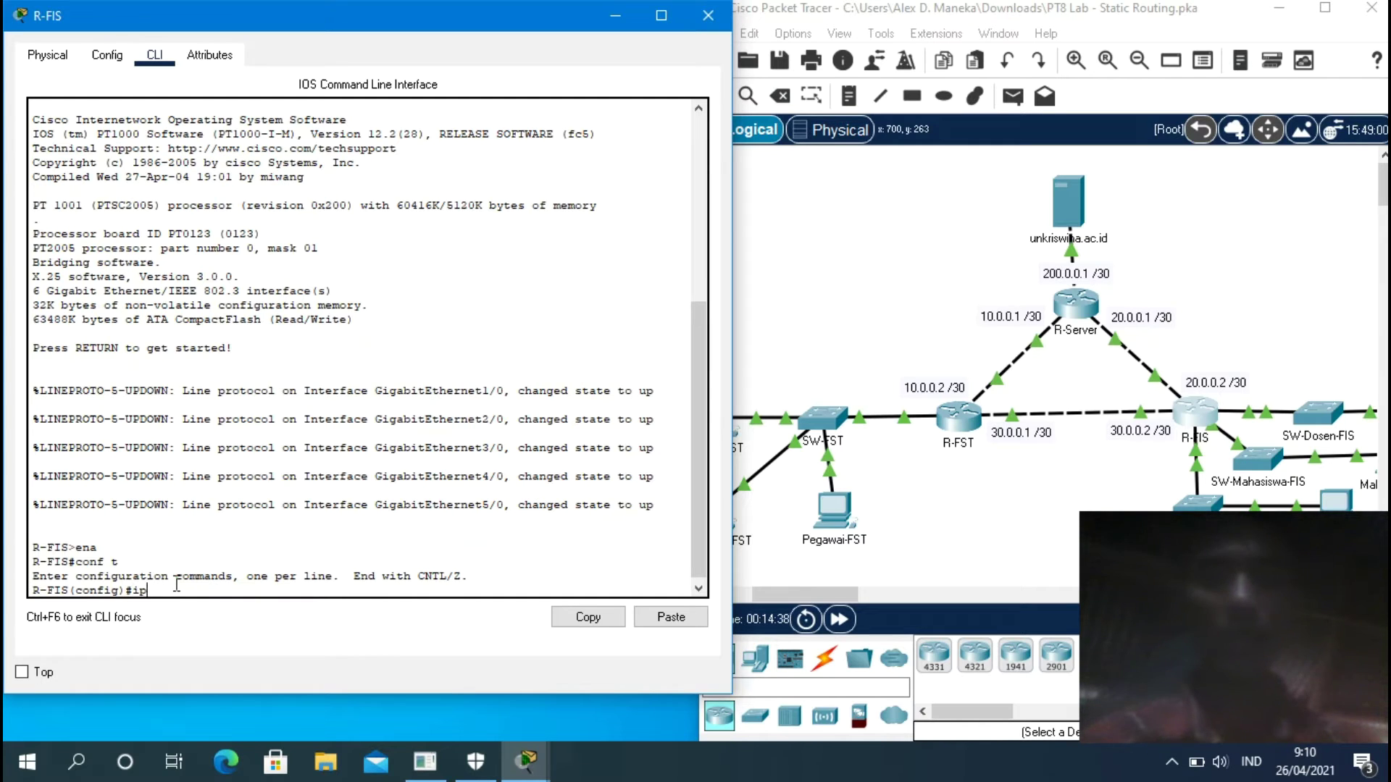
Add a static route on R-FIS to network 200.0.0.0 with mask 255.255.255.252 through next hop 20.0.0.1.
type("te")
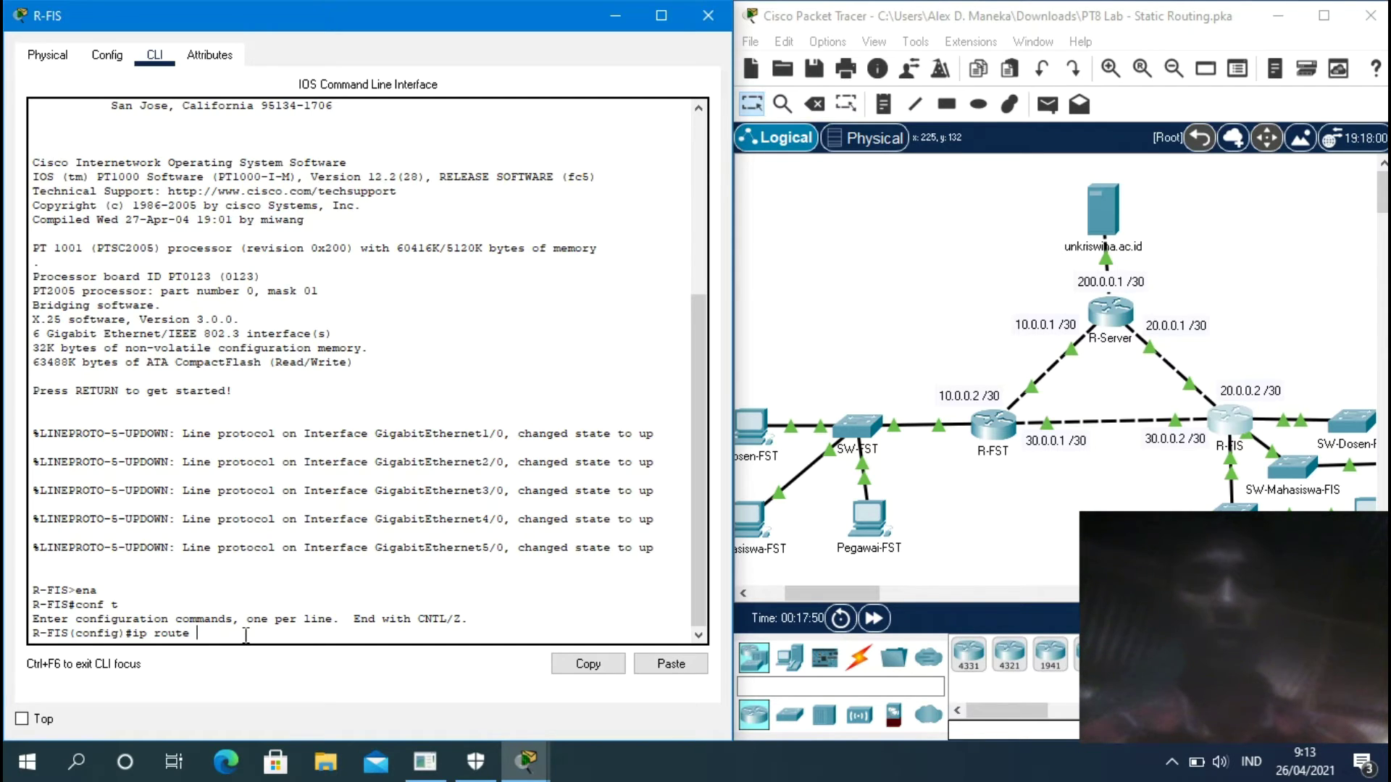
type("2")
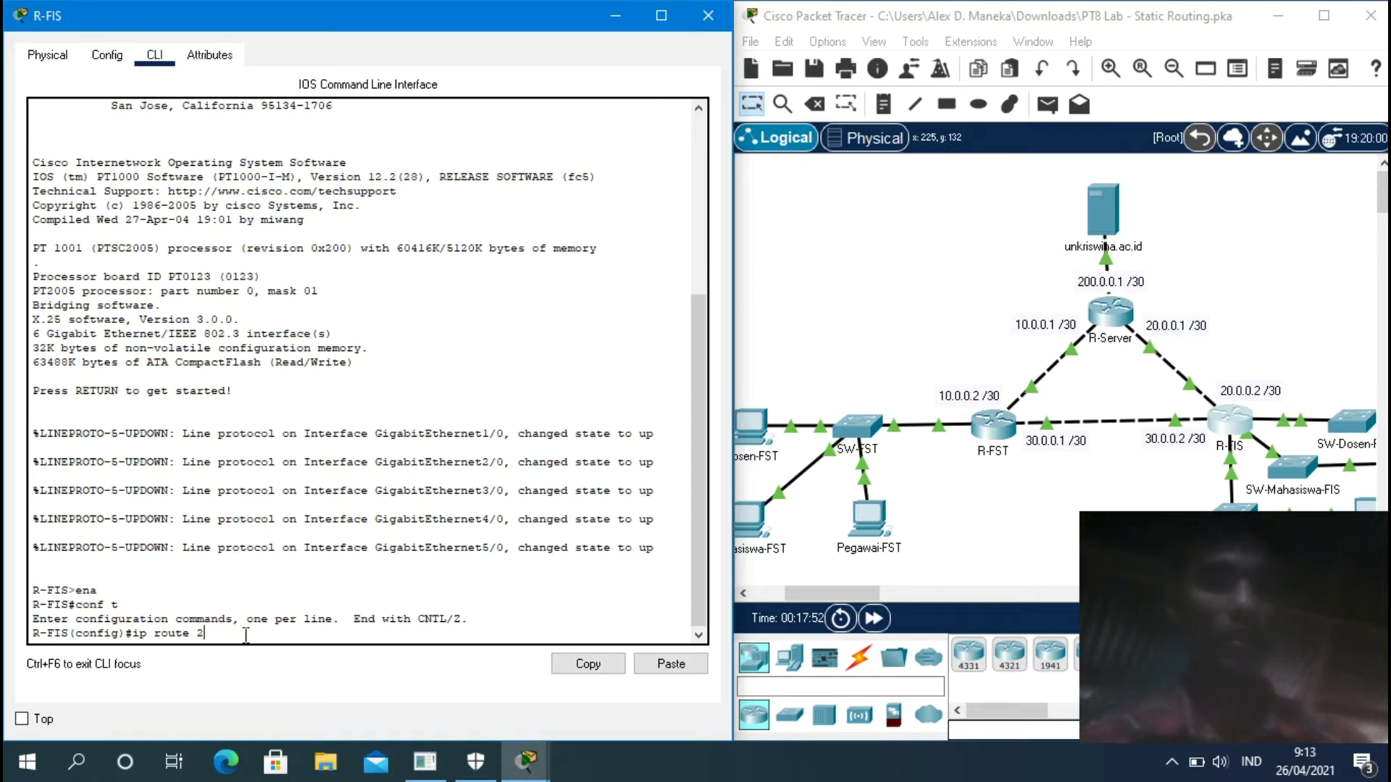
type("00")
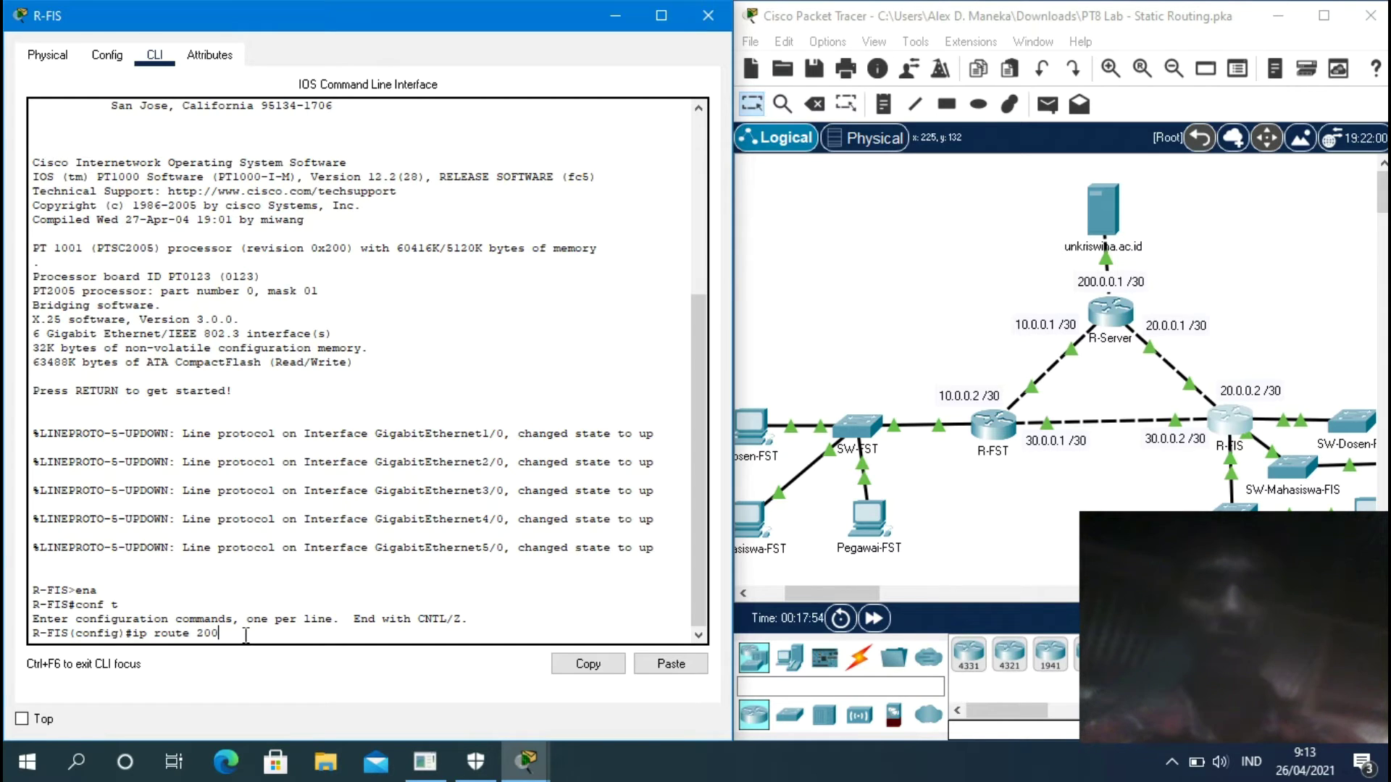
type(".0.0.0")
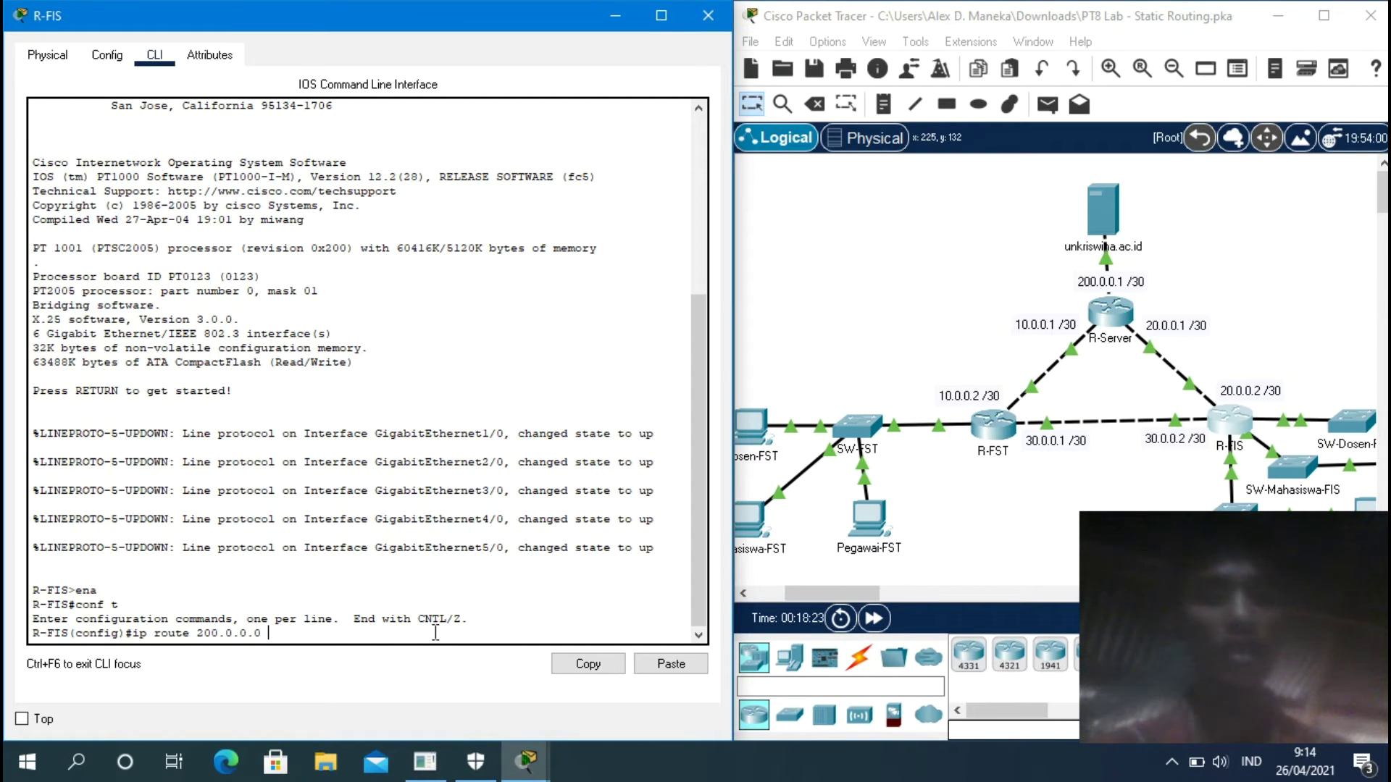
type("255.255.2")
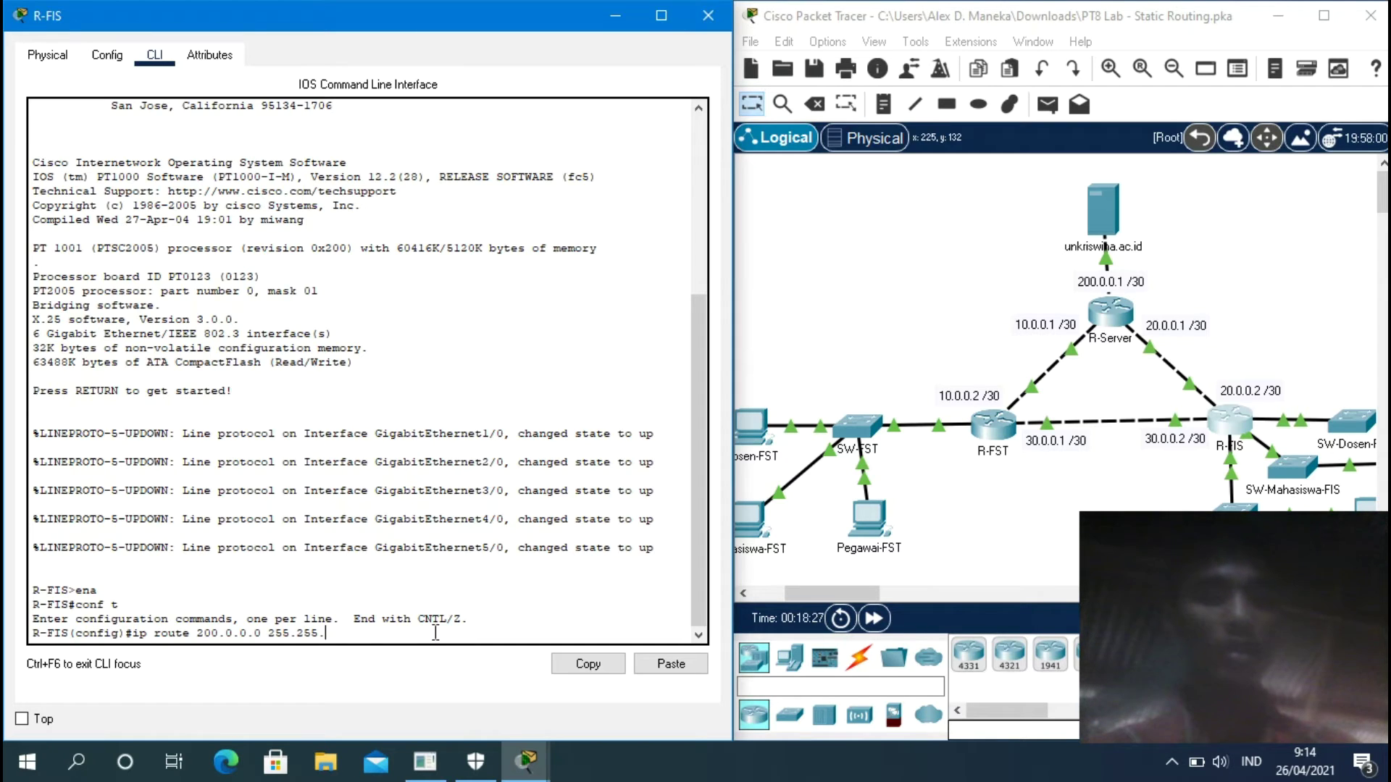
type("55.")
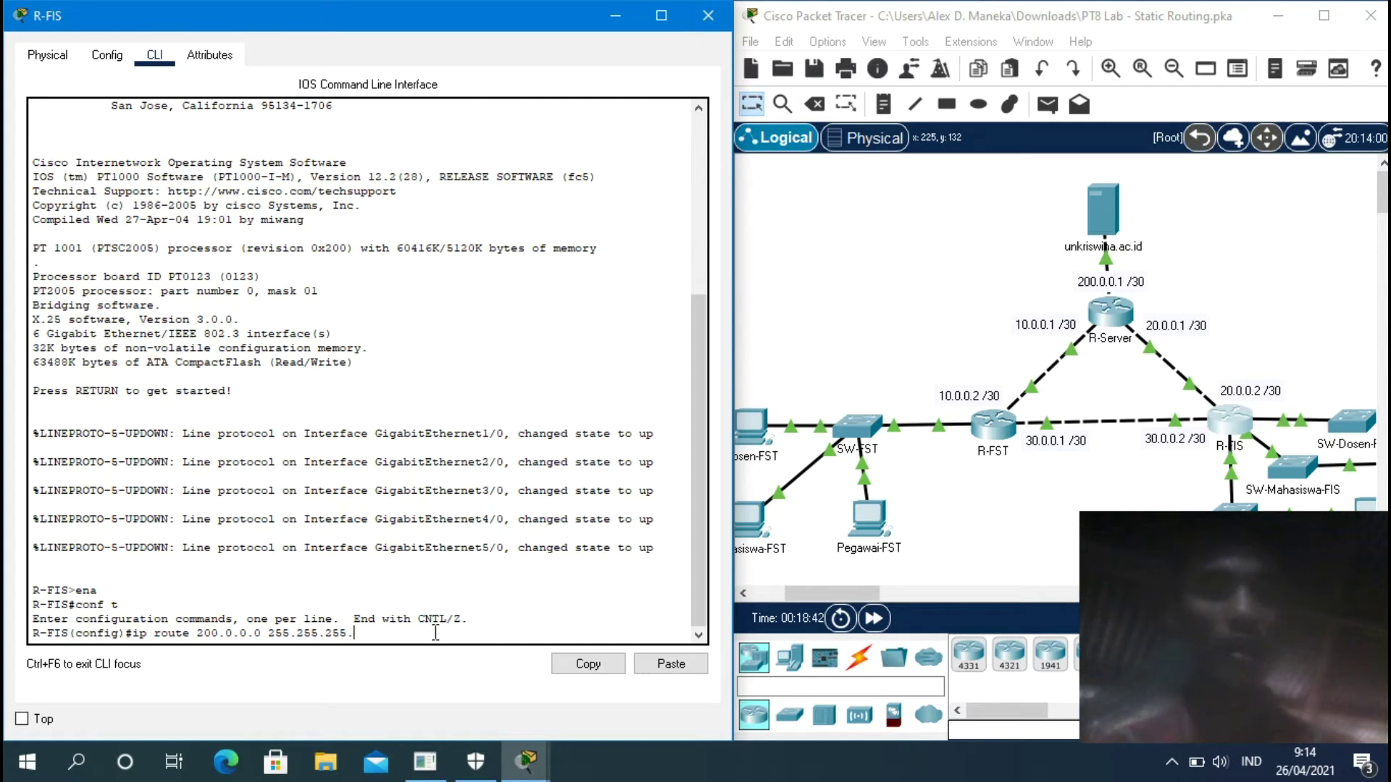
type("2")
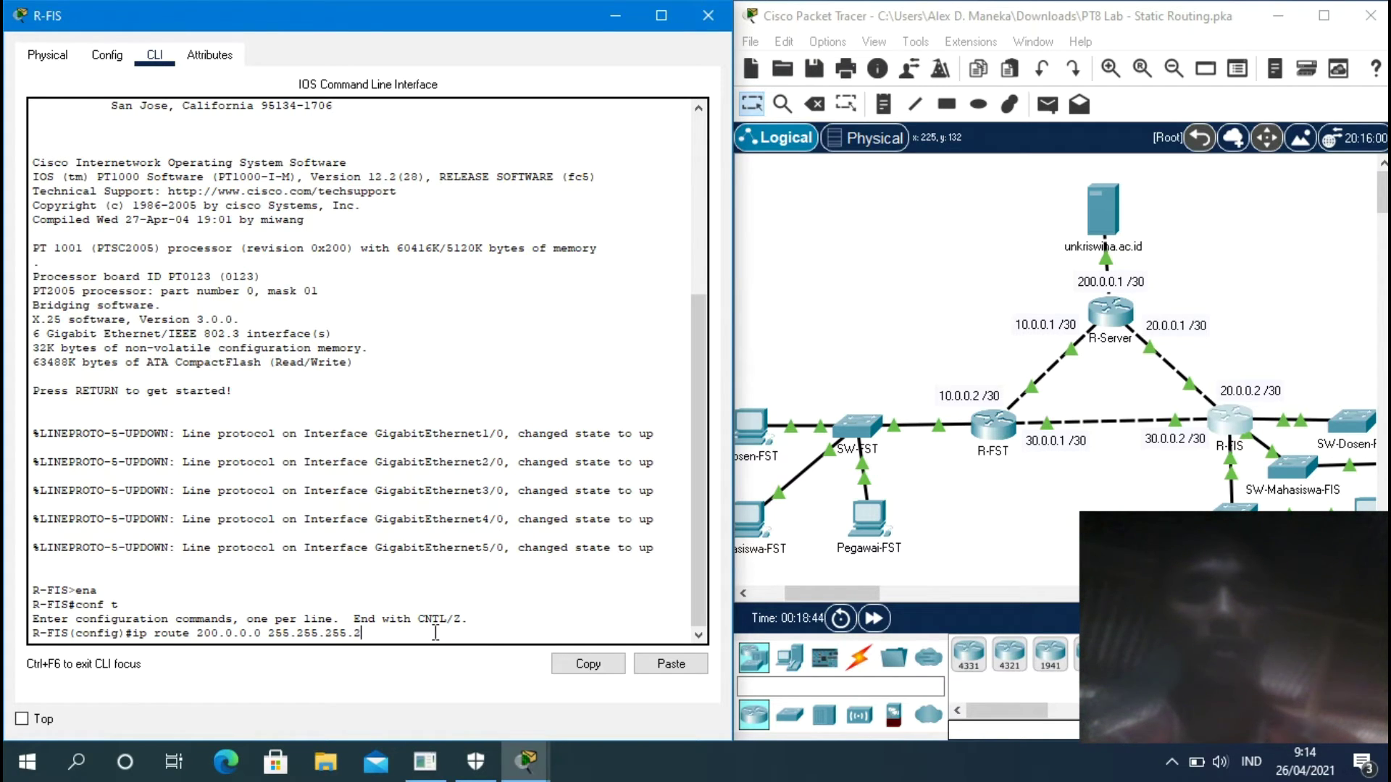
type("52")
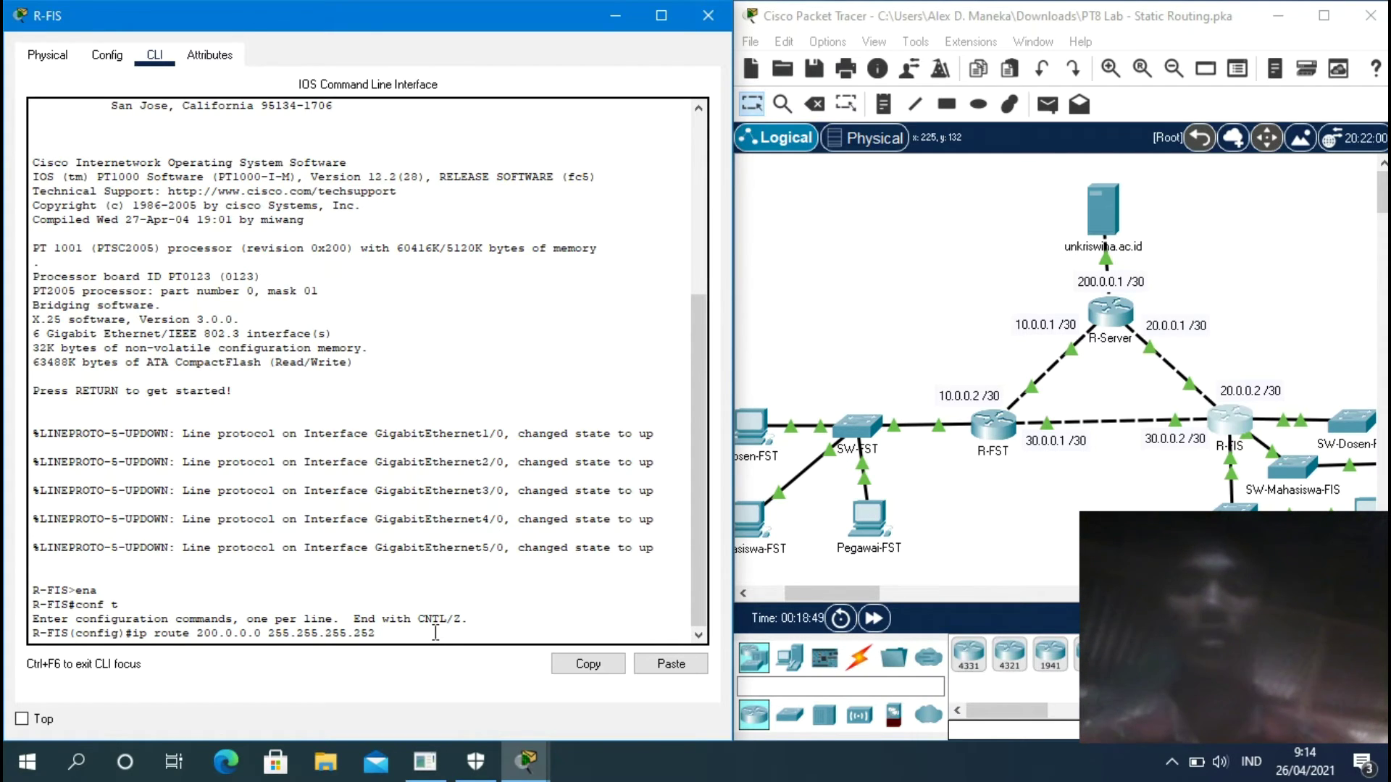
type(" 20.0.0")
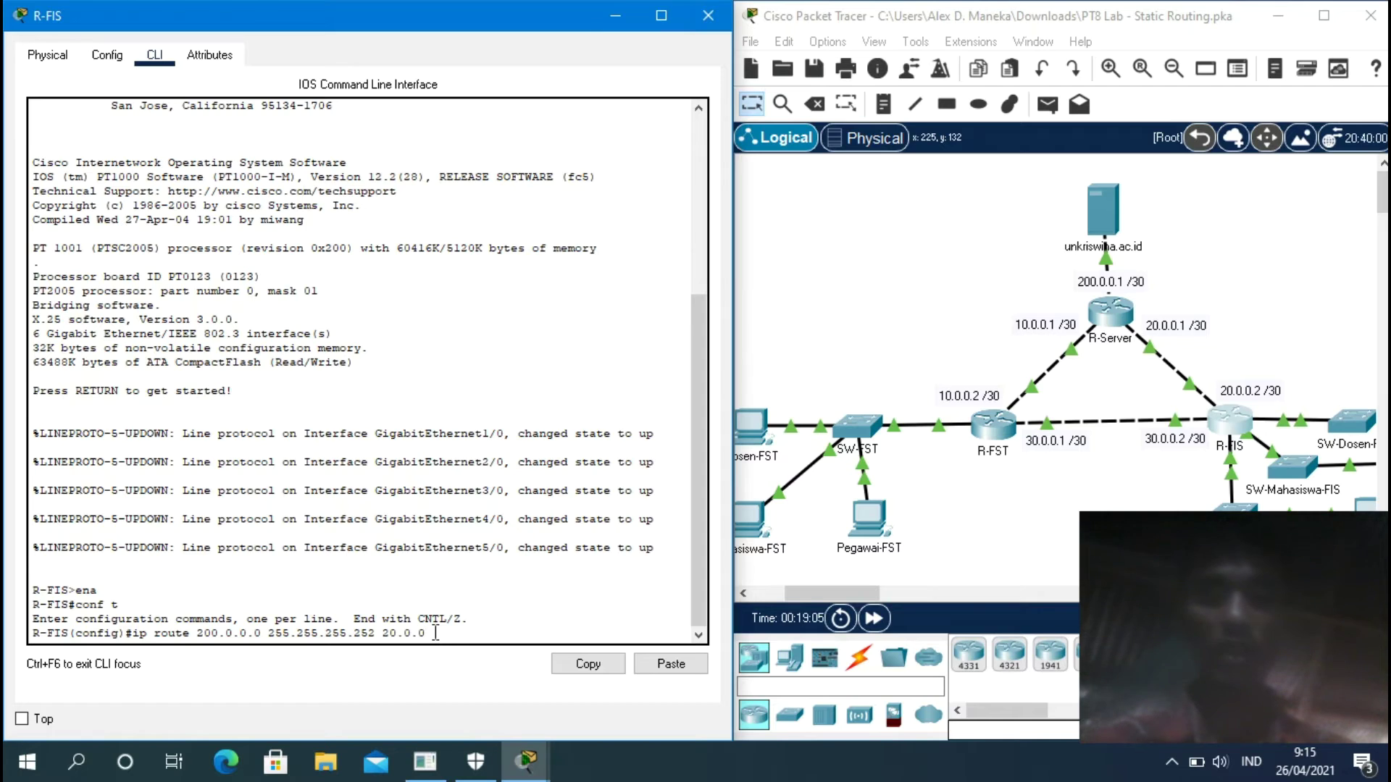
type("1")
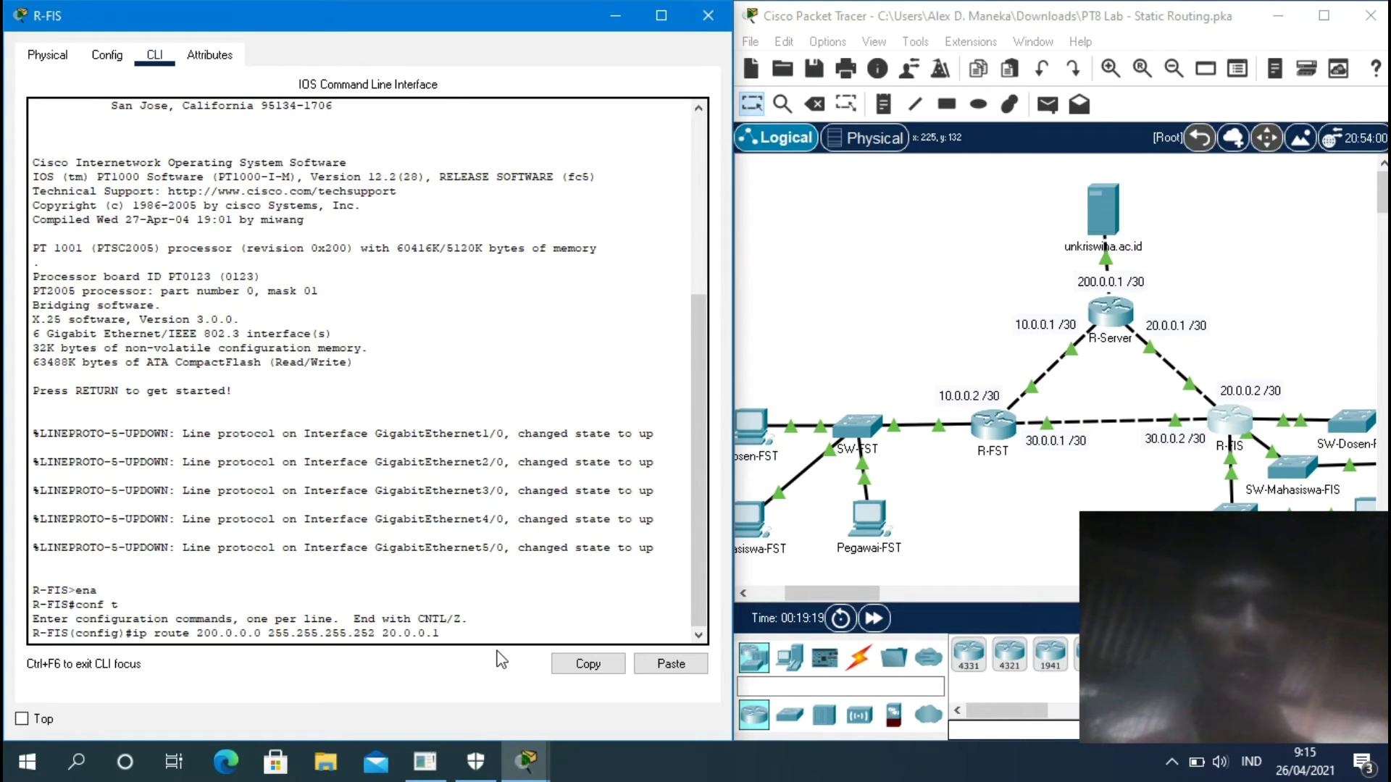
key("Return")
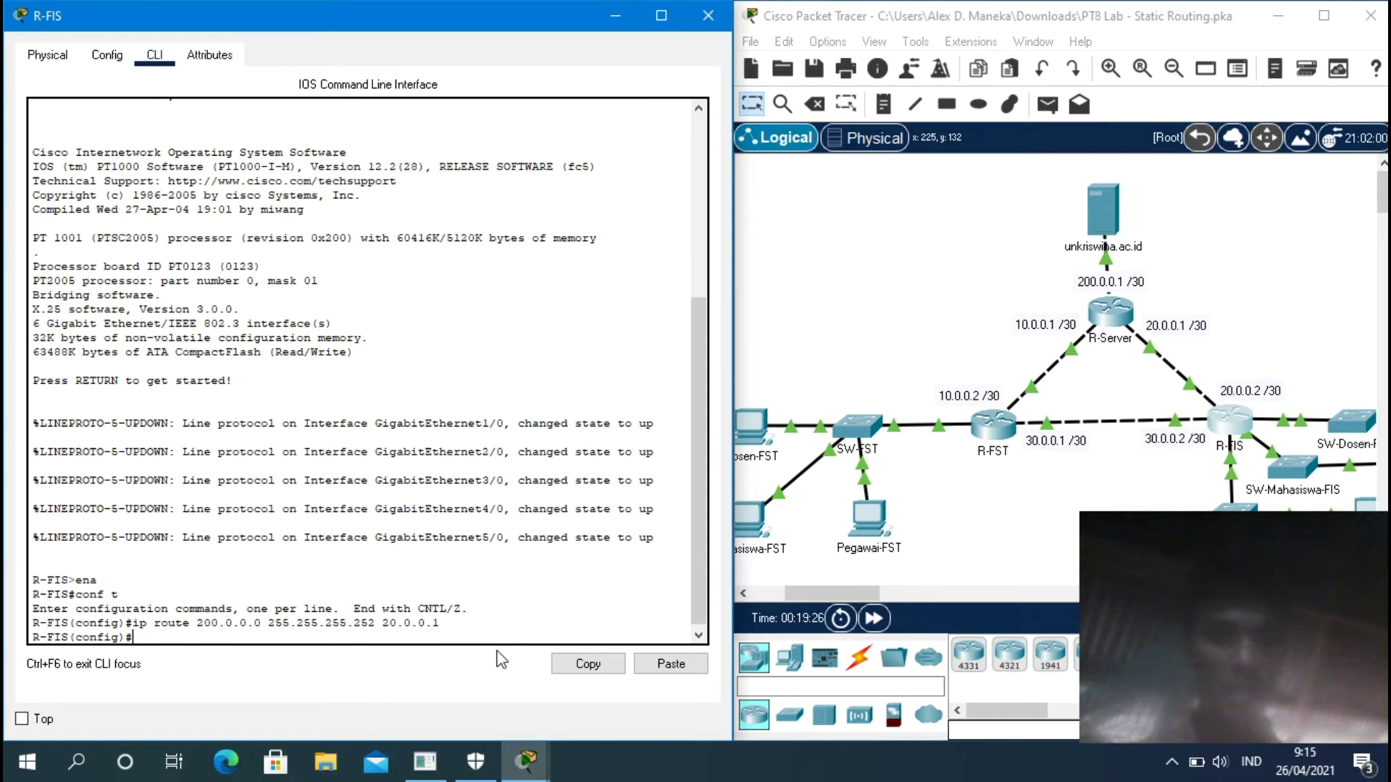
Add a static route on R-FIS to network 210.0.10.0 with mask 255.255.255.0 through next hop 30.0.0.1.
type("ip ")
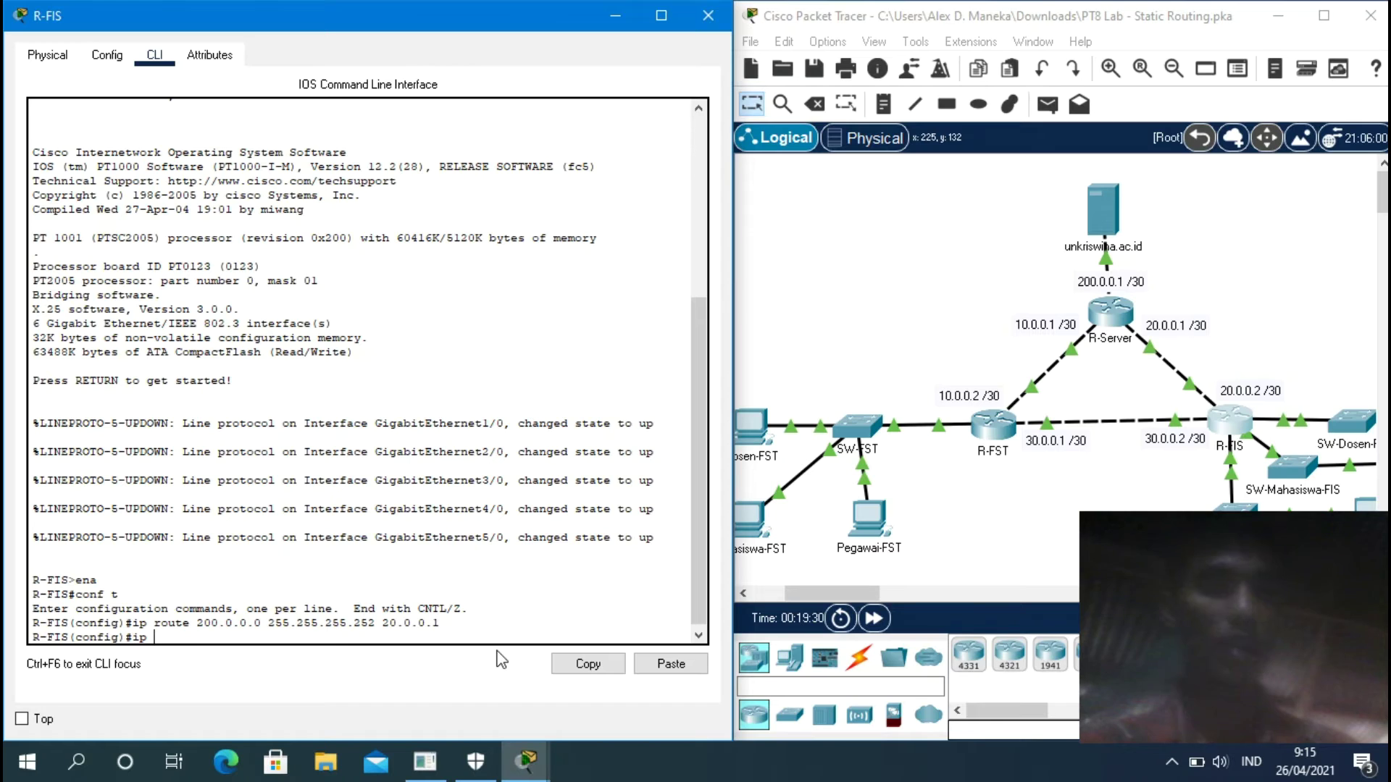
type("rout")
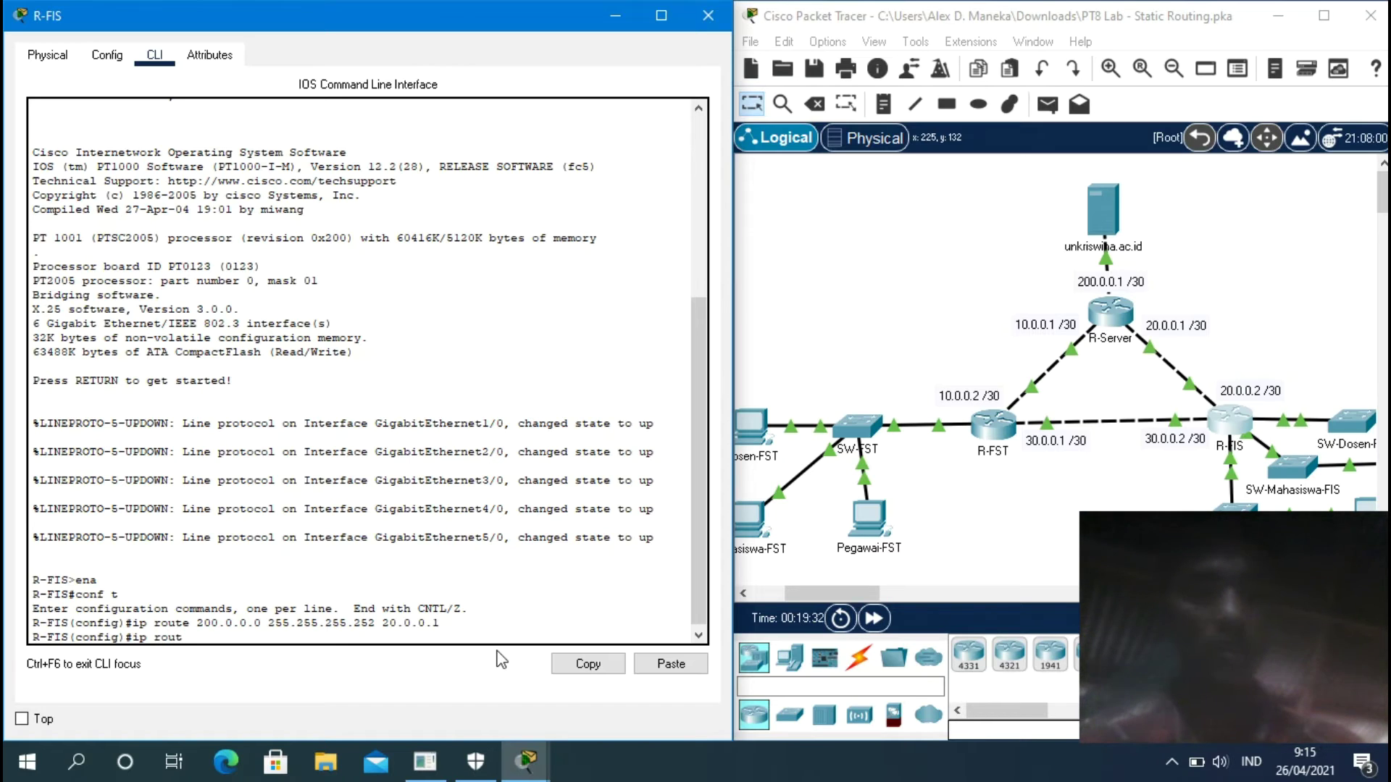
type("e ")
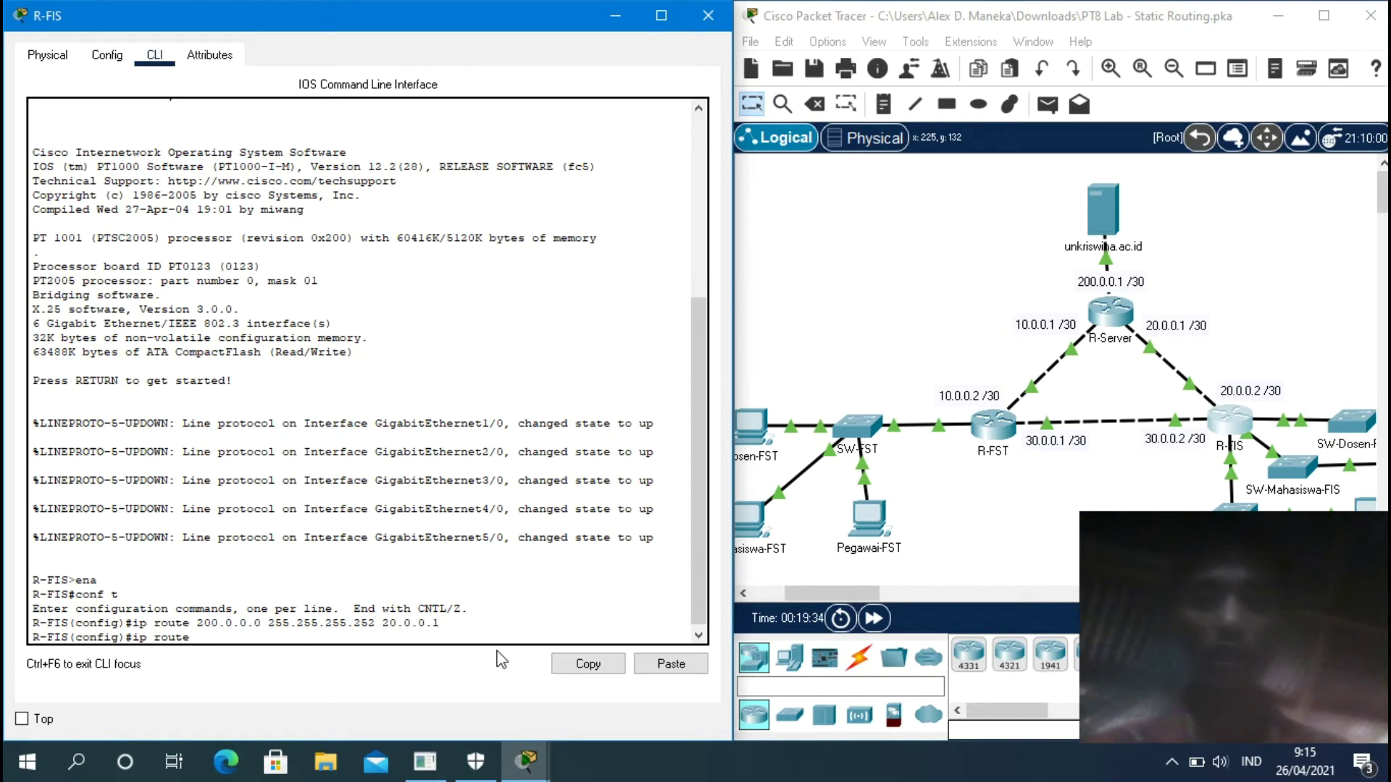
type("20")
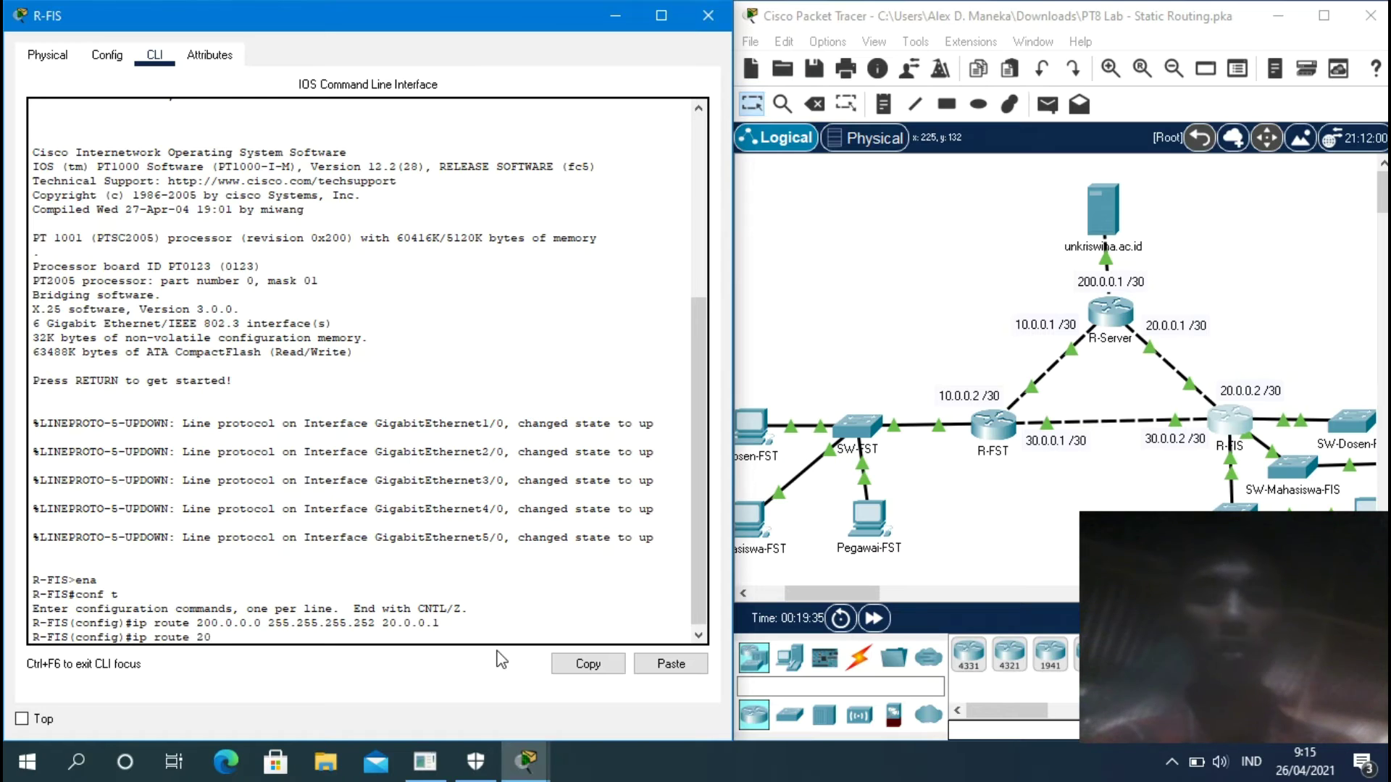
type("19")
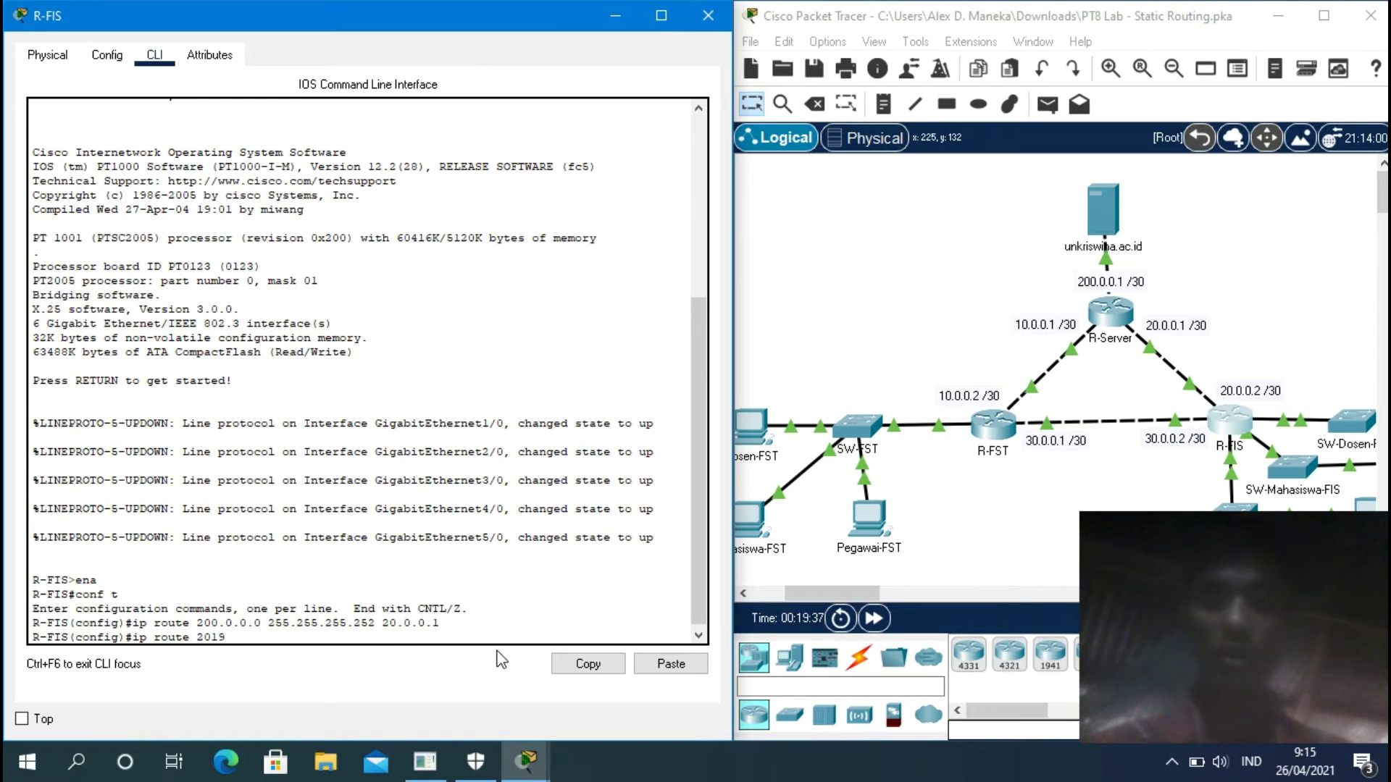
key("BackSpace")
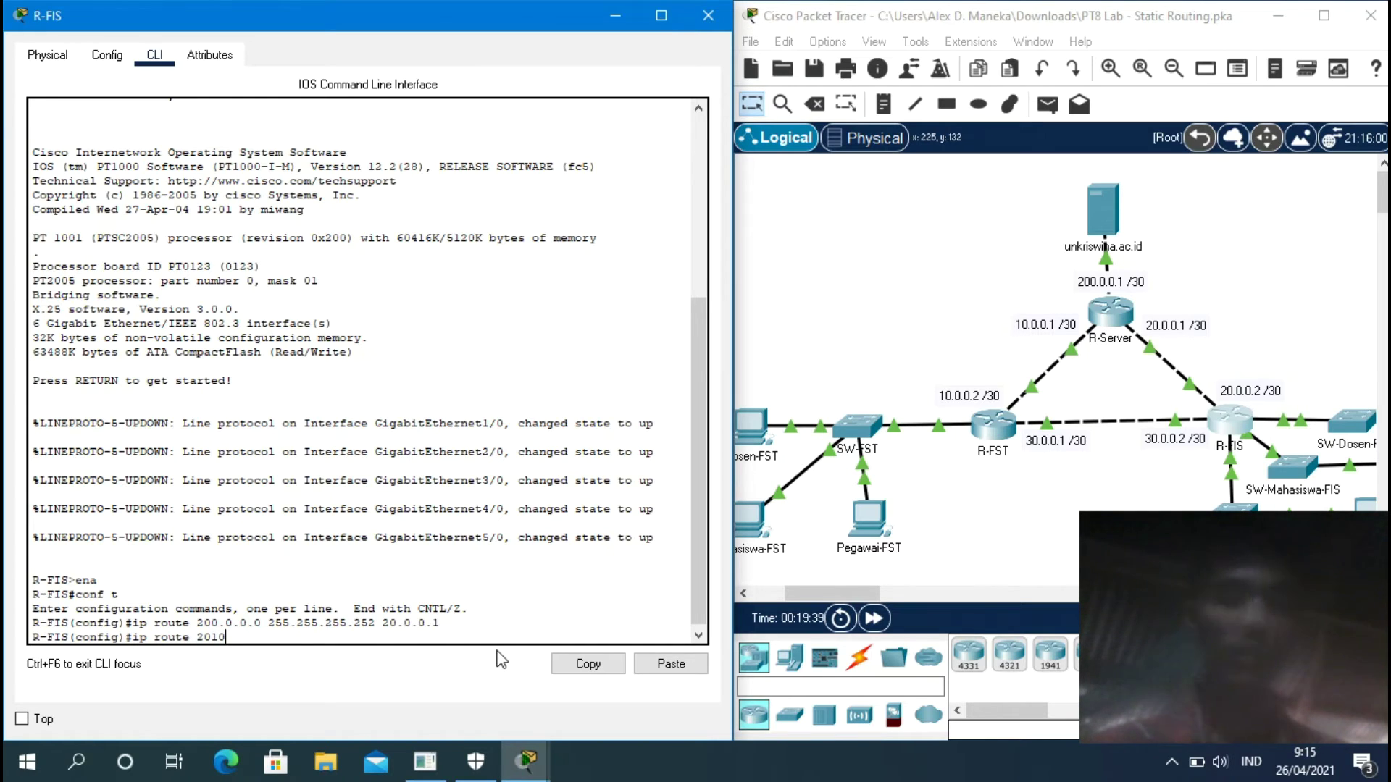
key("BackSpace")
type("2")
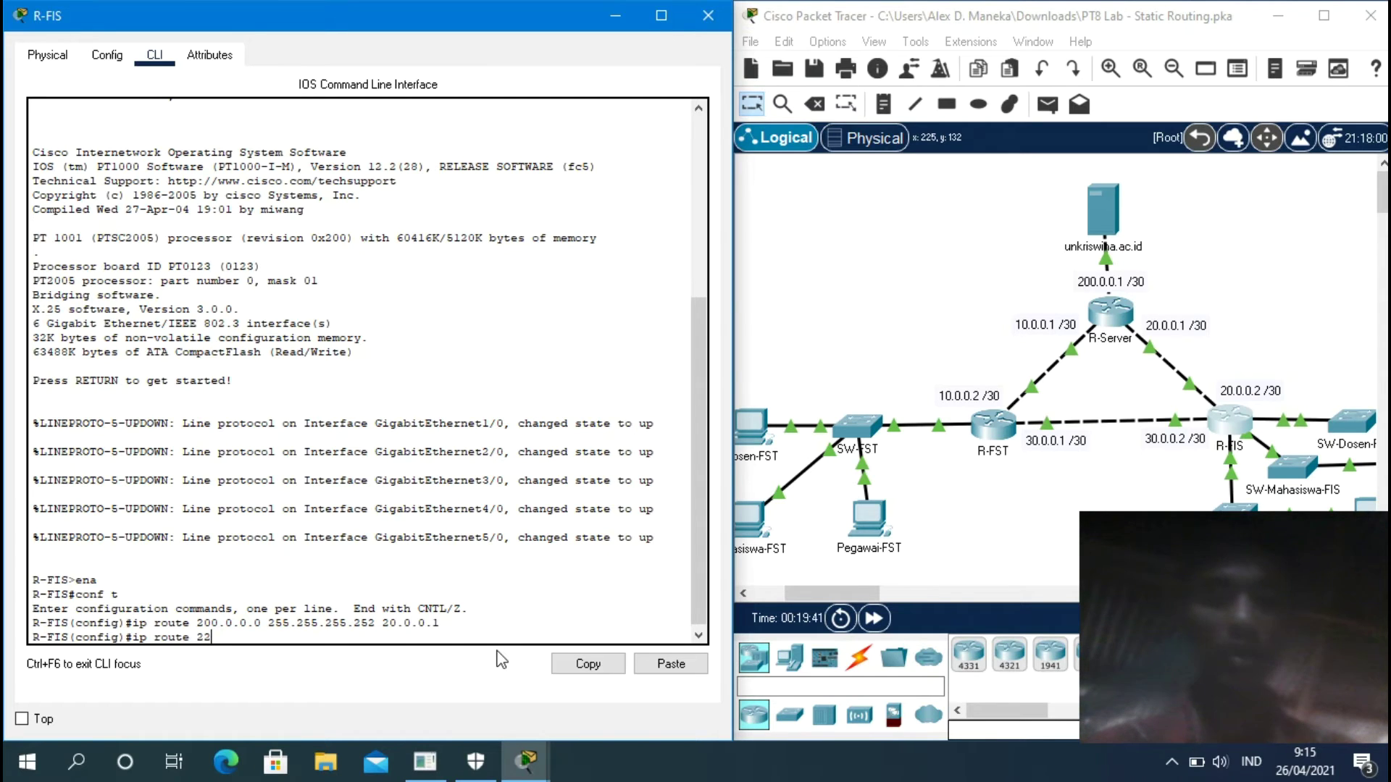
key("BackSpace")
type("10")
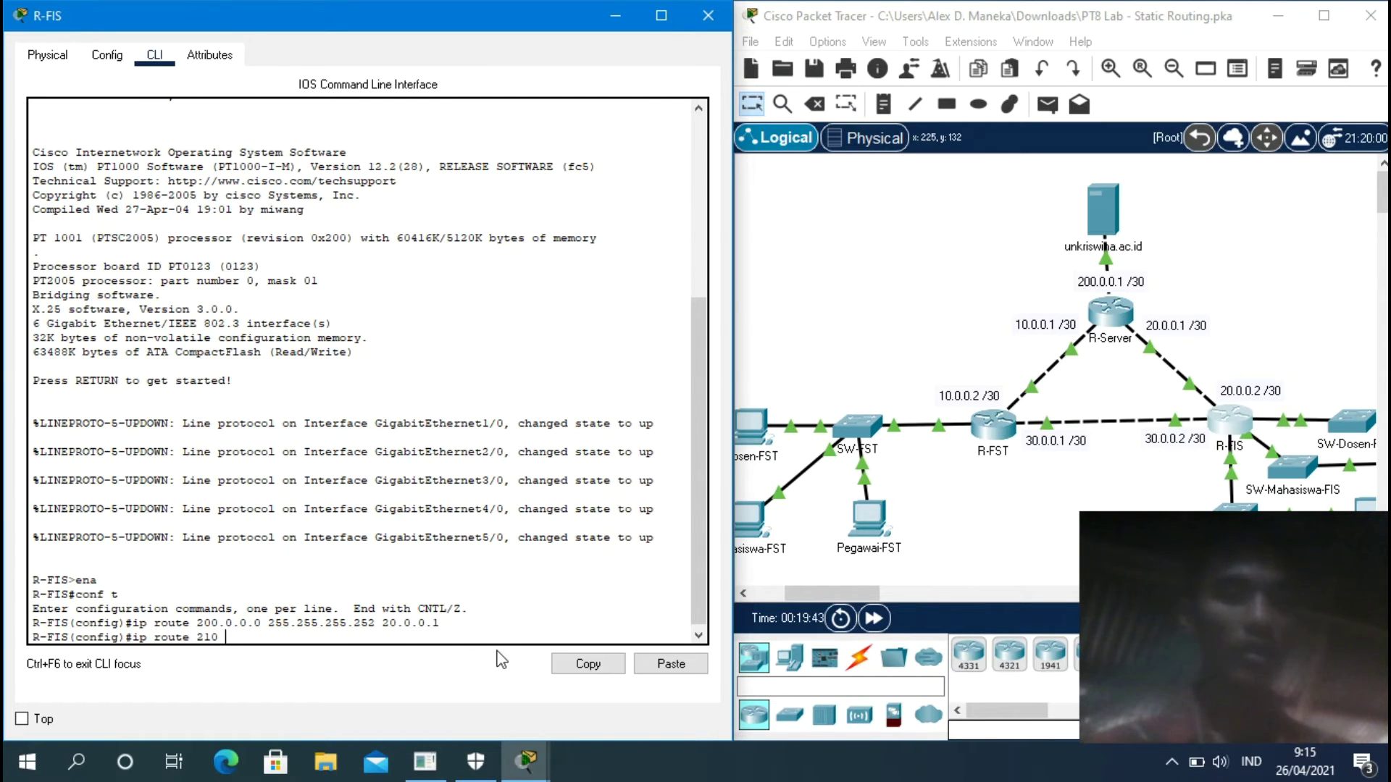
type(".")
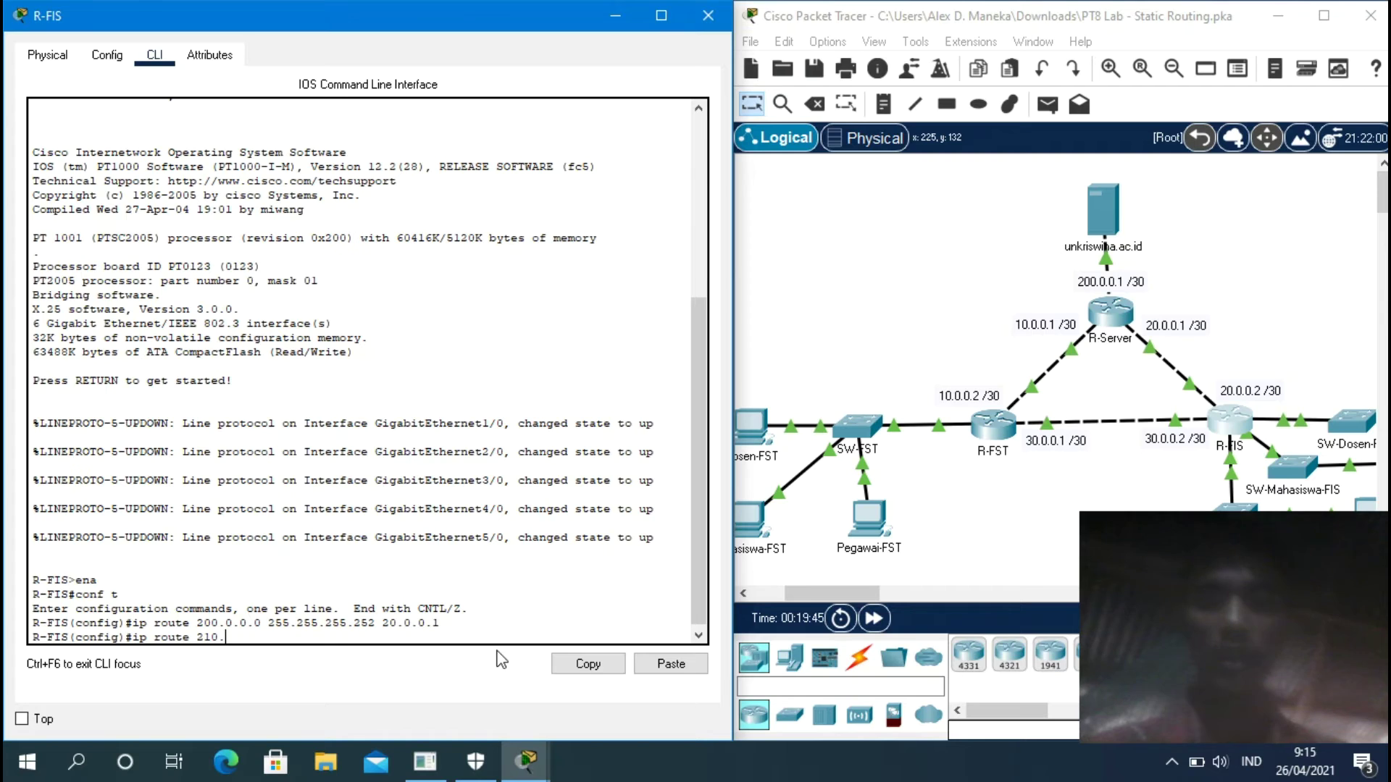
type("0.10")
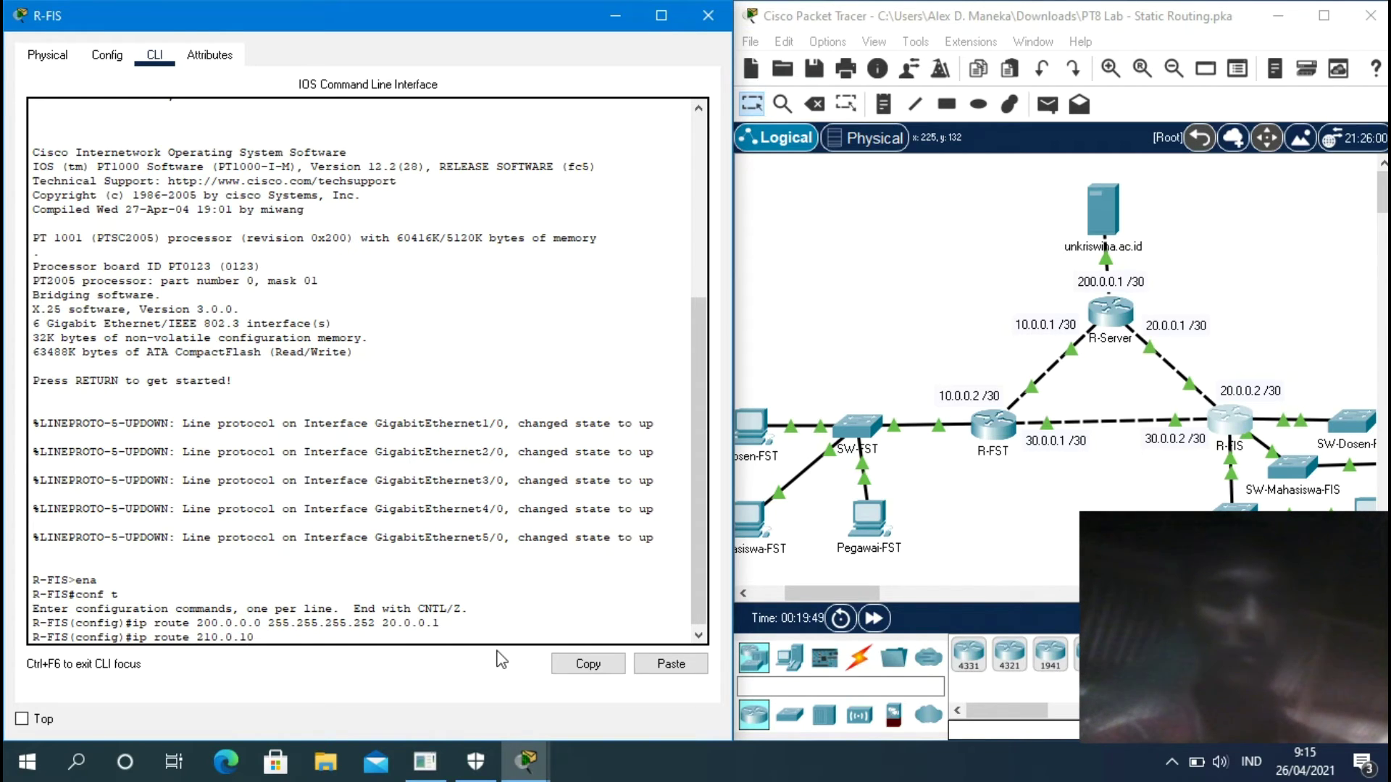
type(".0")
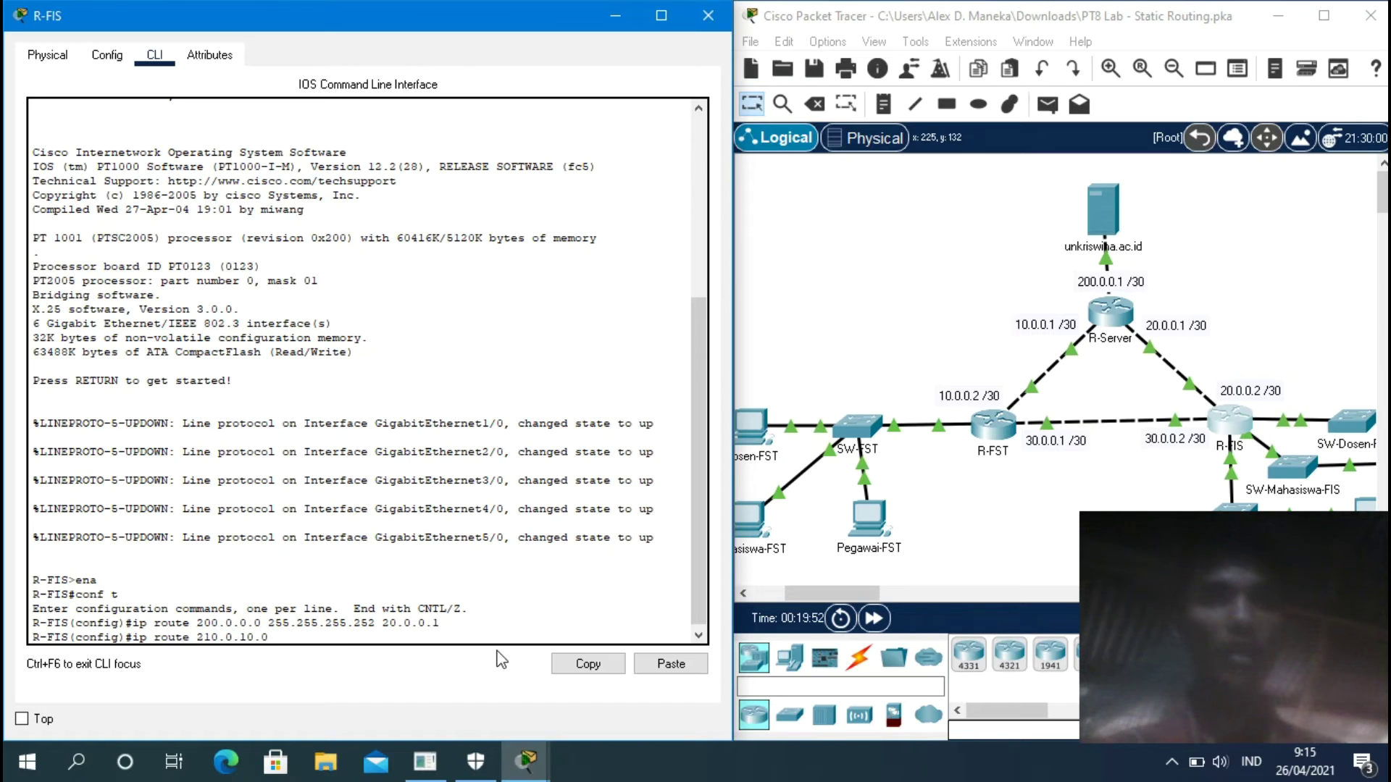
type(" 24")
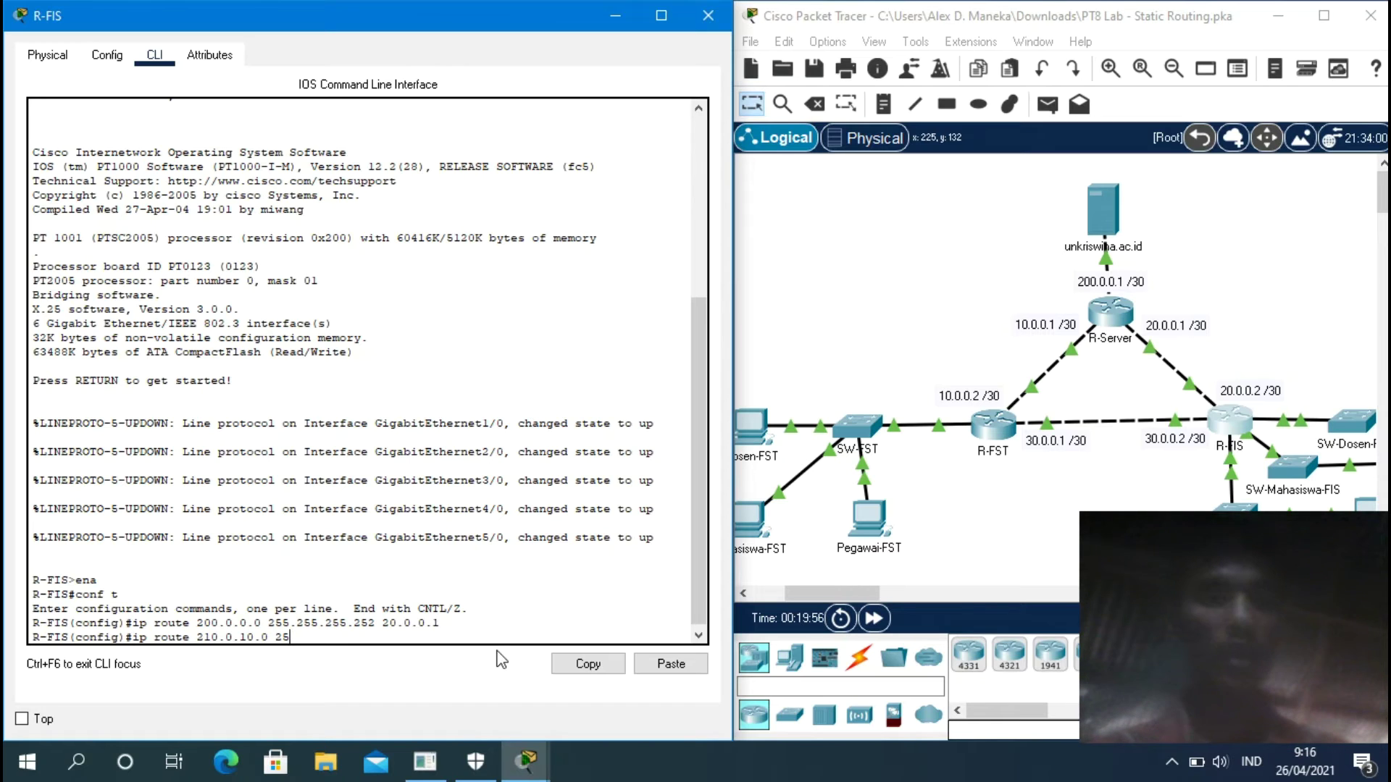
key("BackSpace")
type("55.255.2")
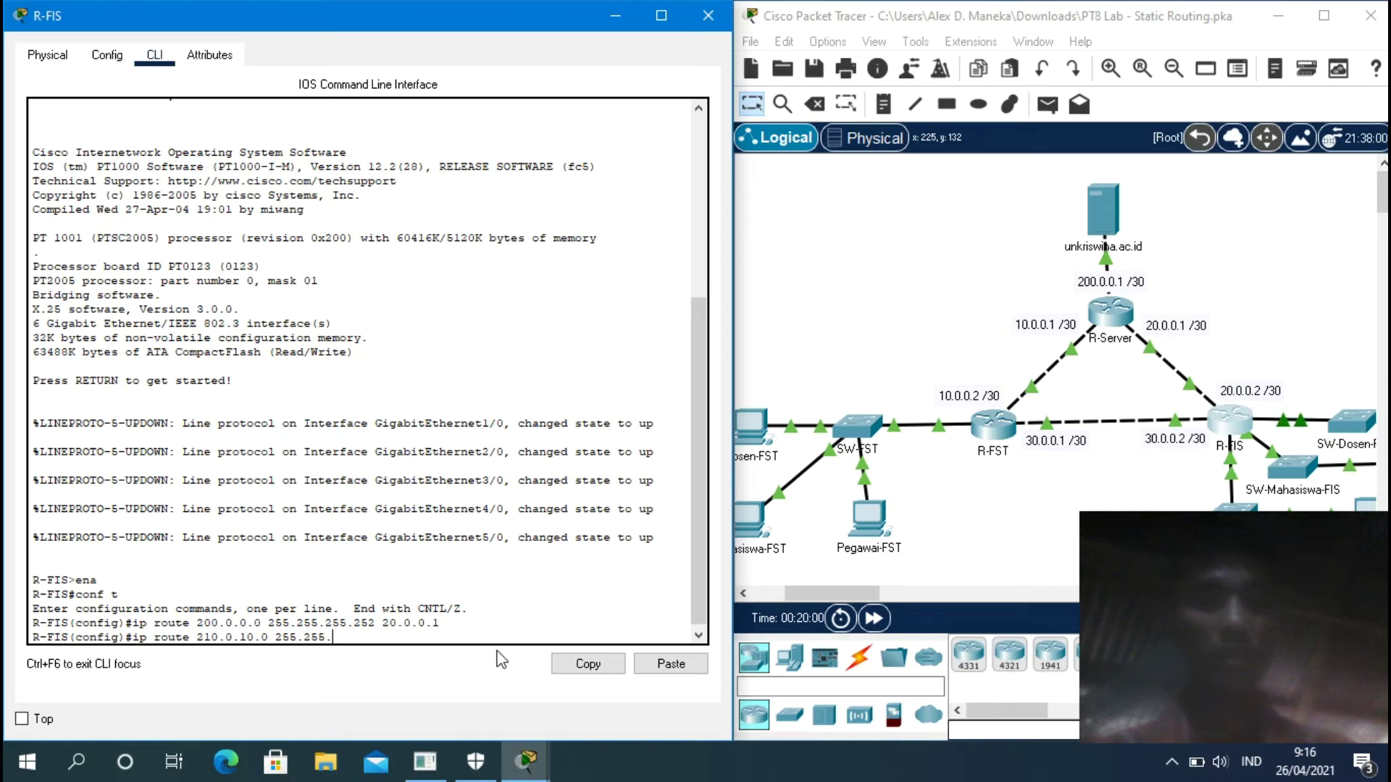
type("55")
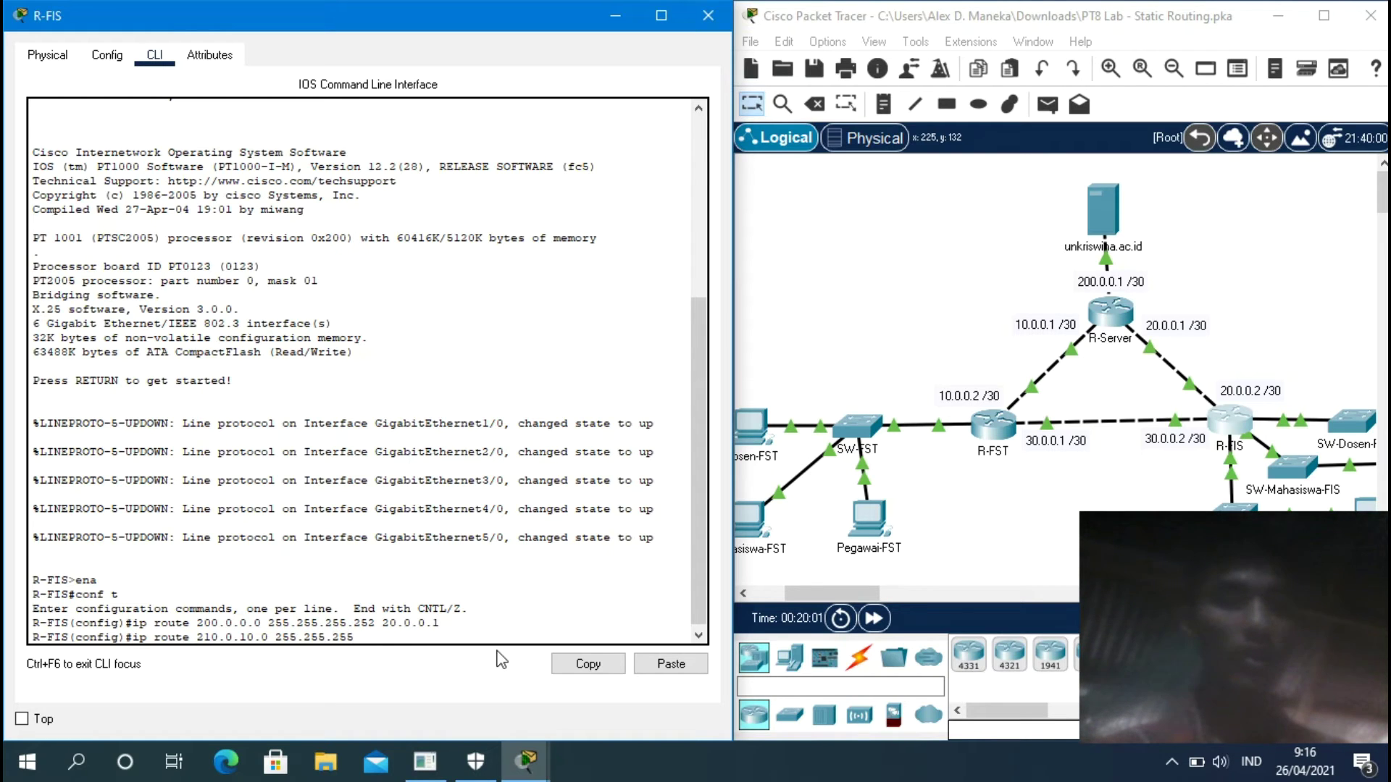
type(".0")
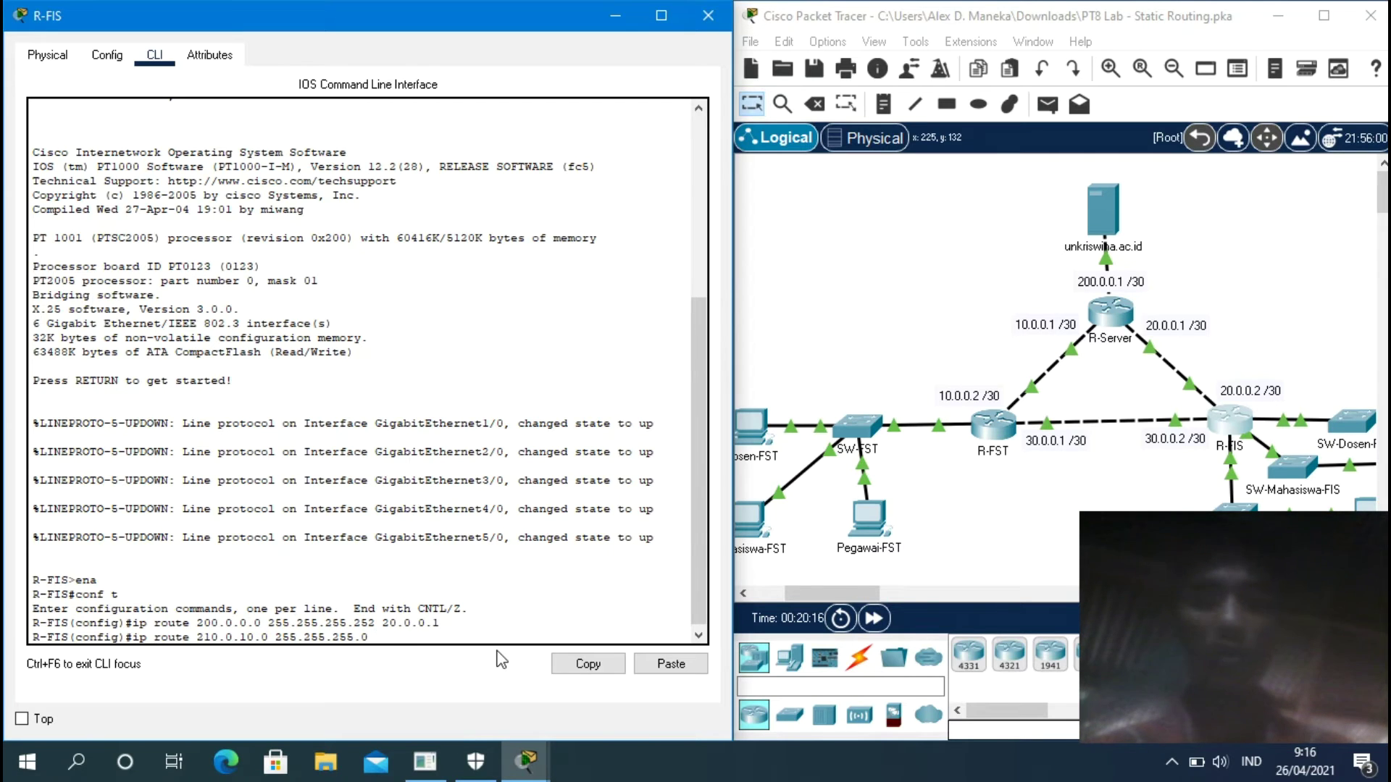
type("30")
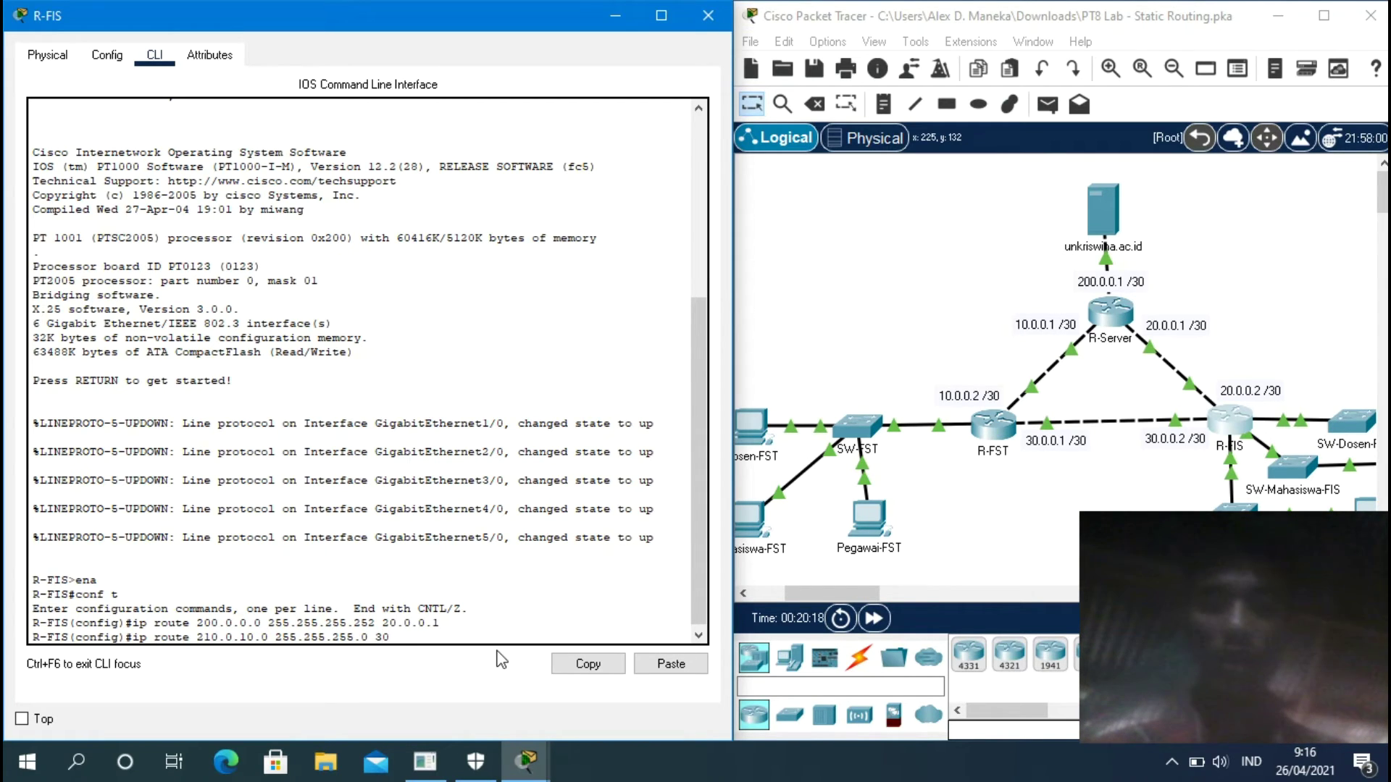
type(".0.0.1")
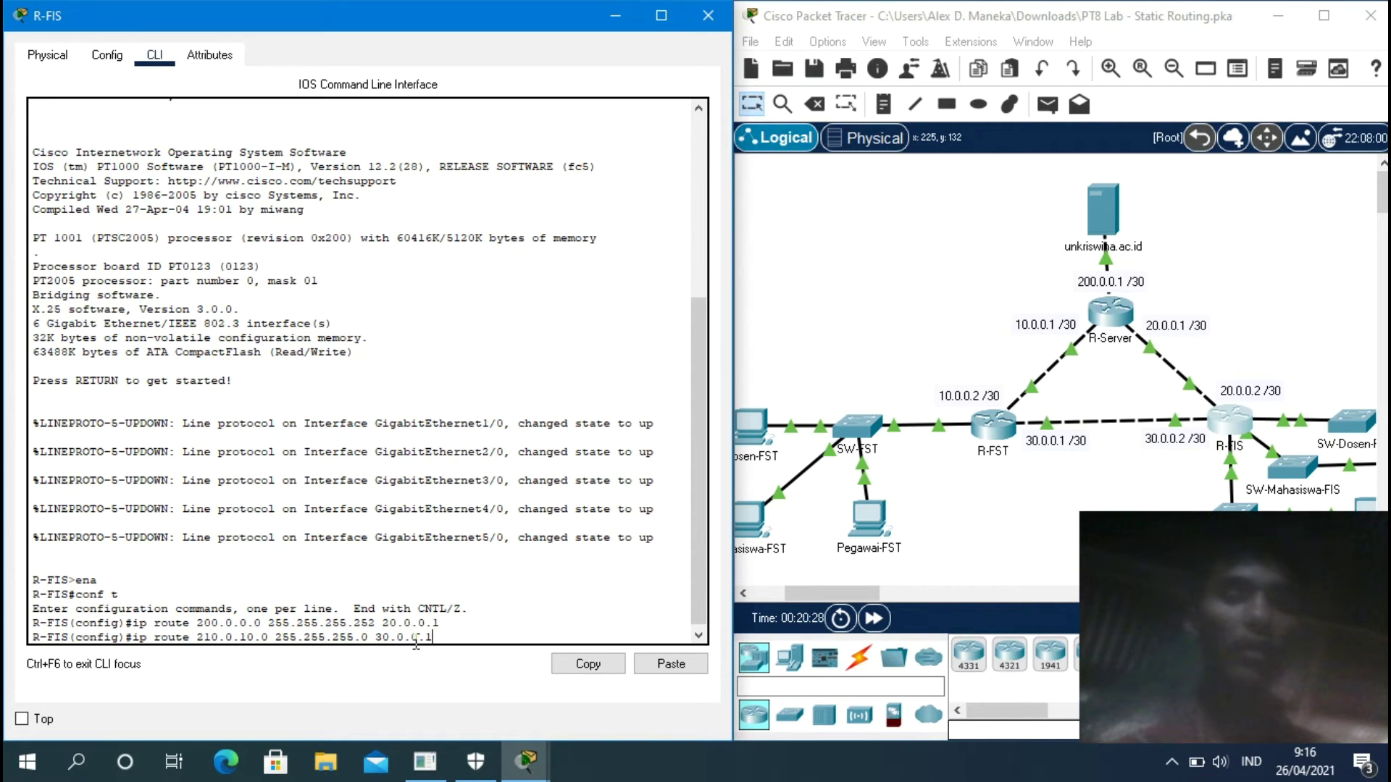
key("Return")
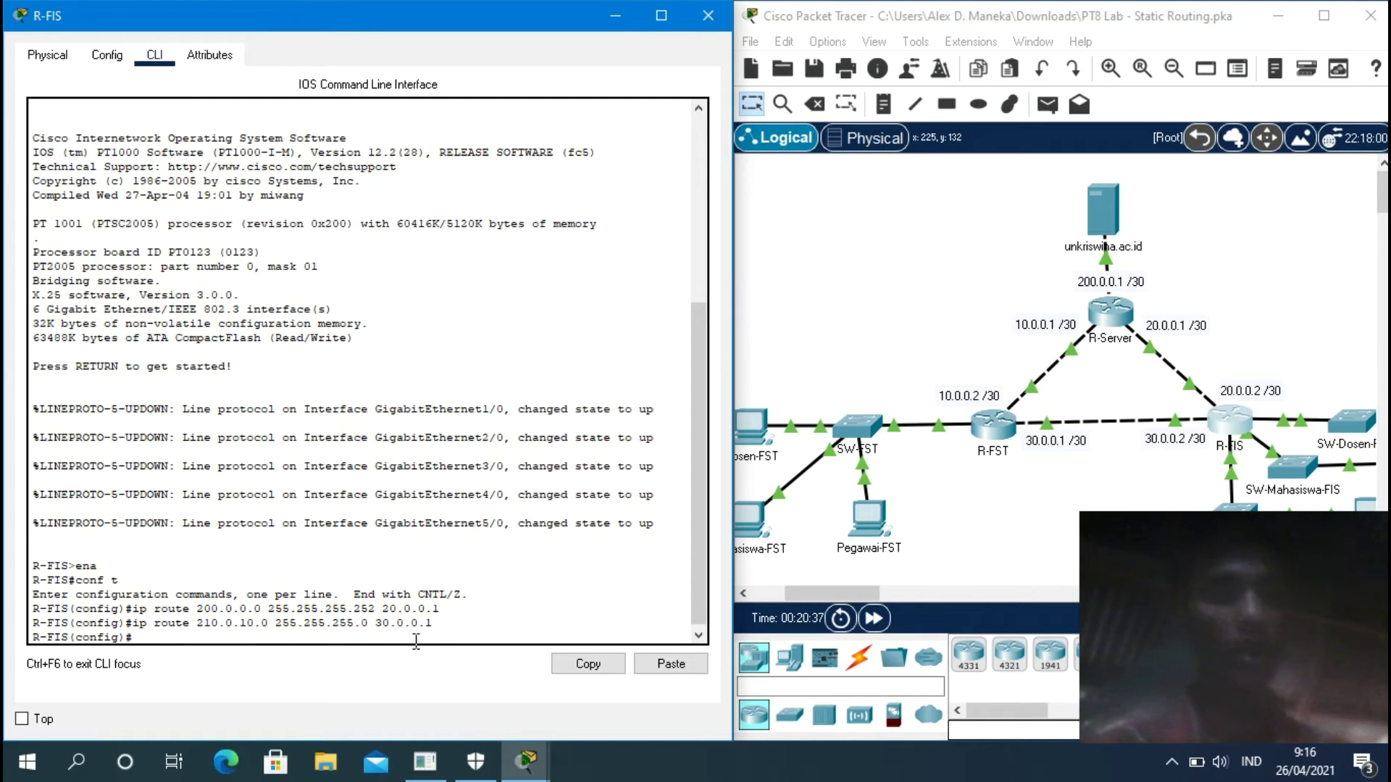
Add a static route on R-FIS to network 210.0.20.0 with mask 255.255.255.0 through next hop 30.0.0.1.
type("ip")
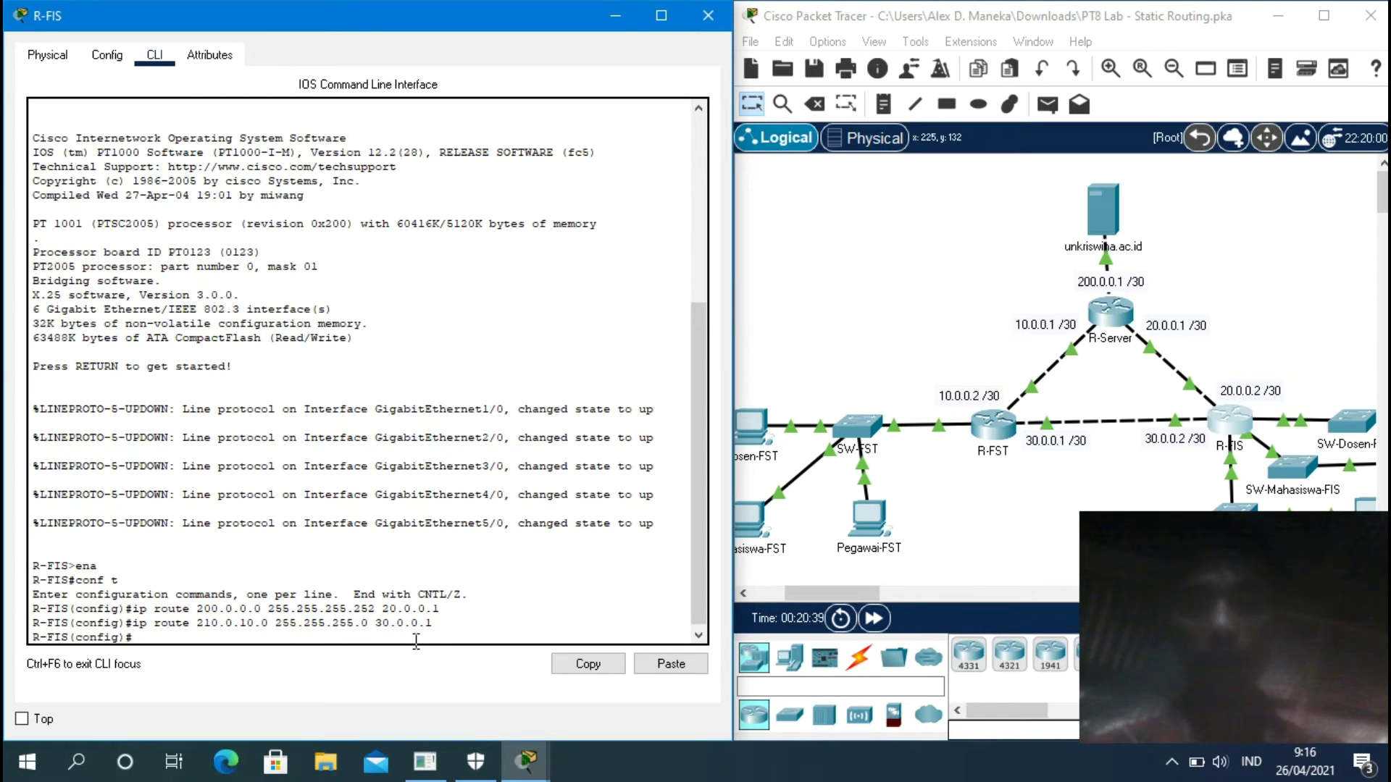
type(" route")
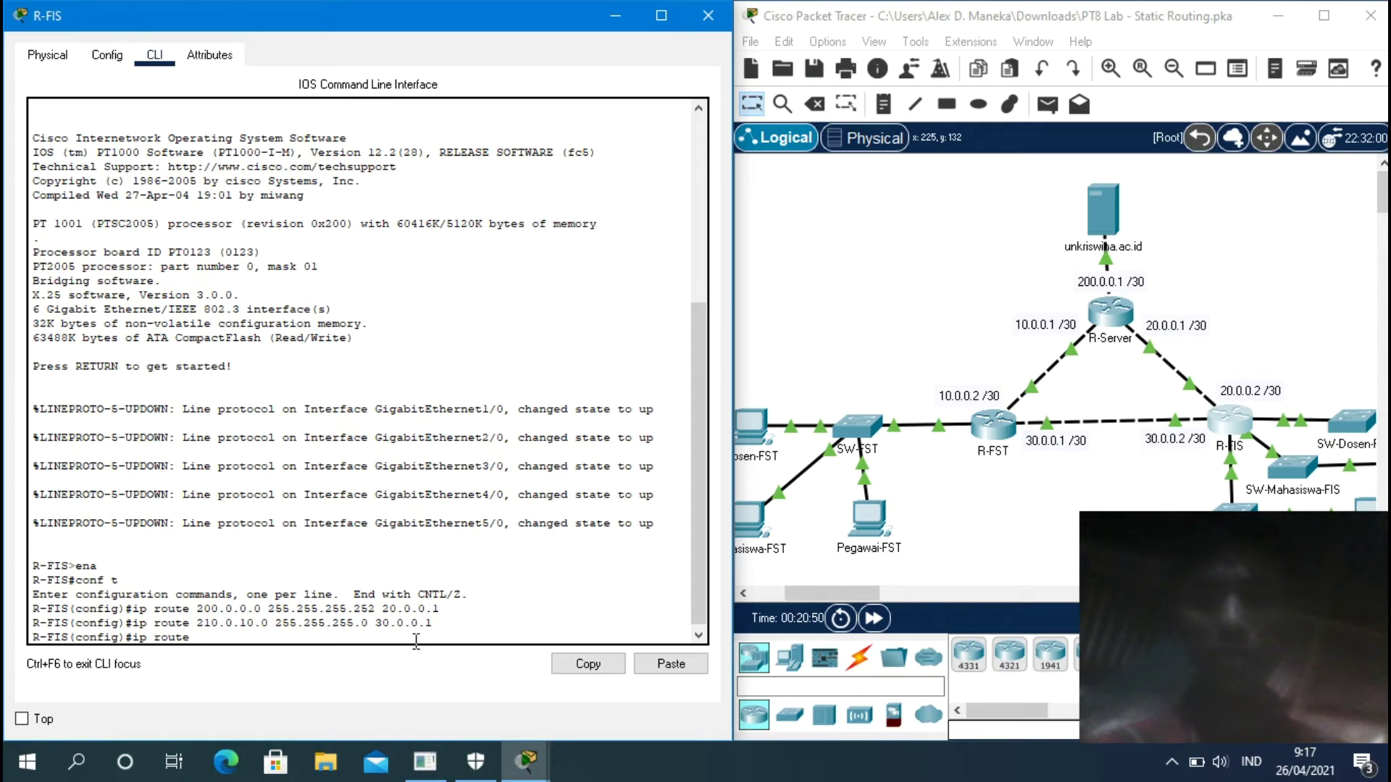
type("20")
key("BackSpace")
type("1")
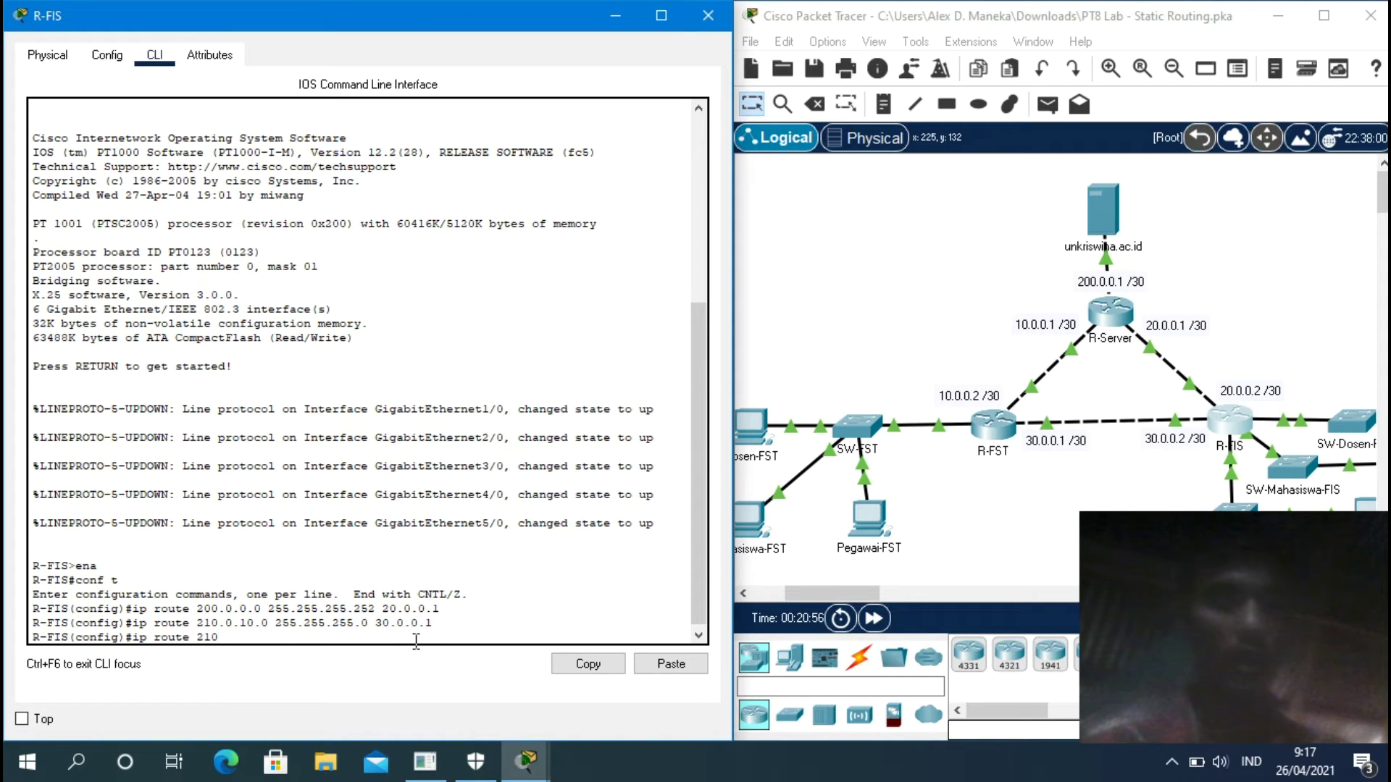
type("0.0")
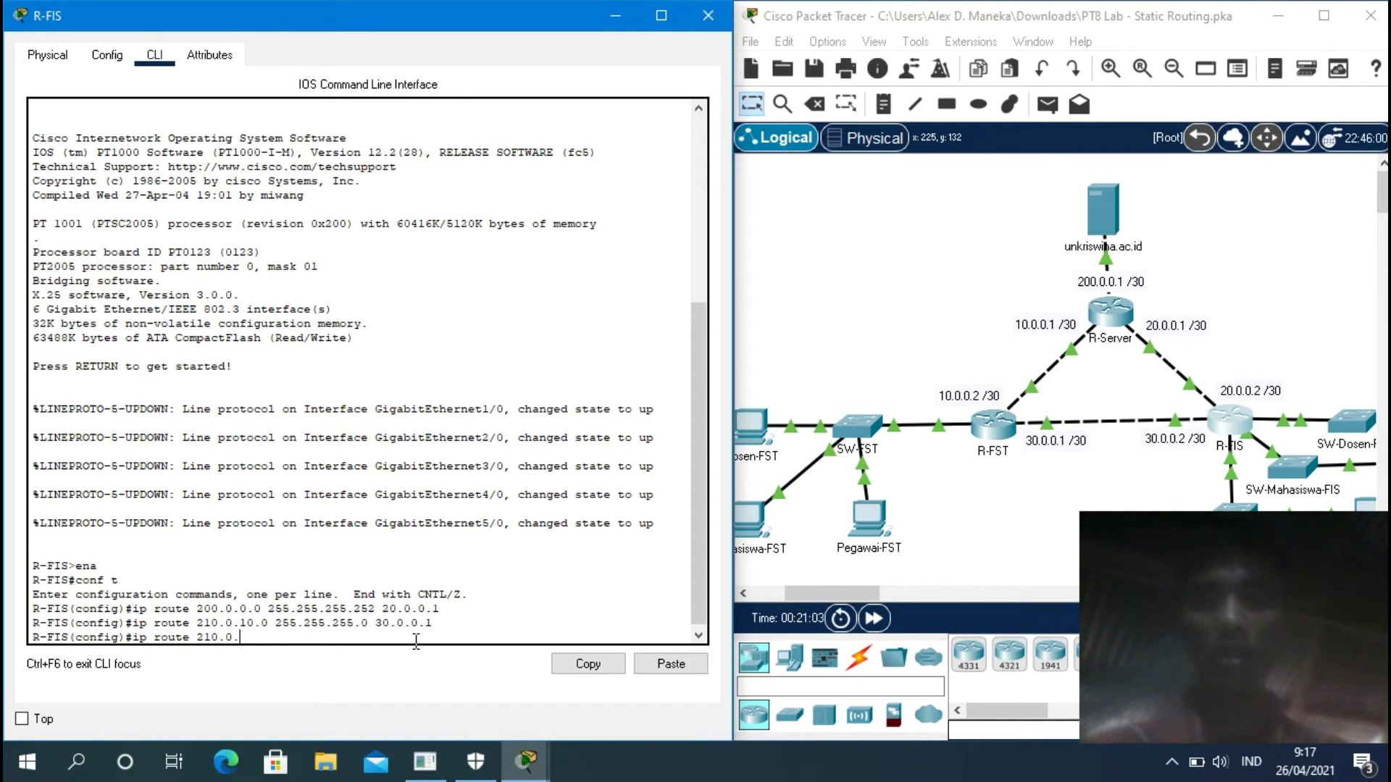
type(".1")
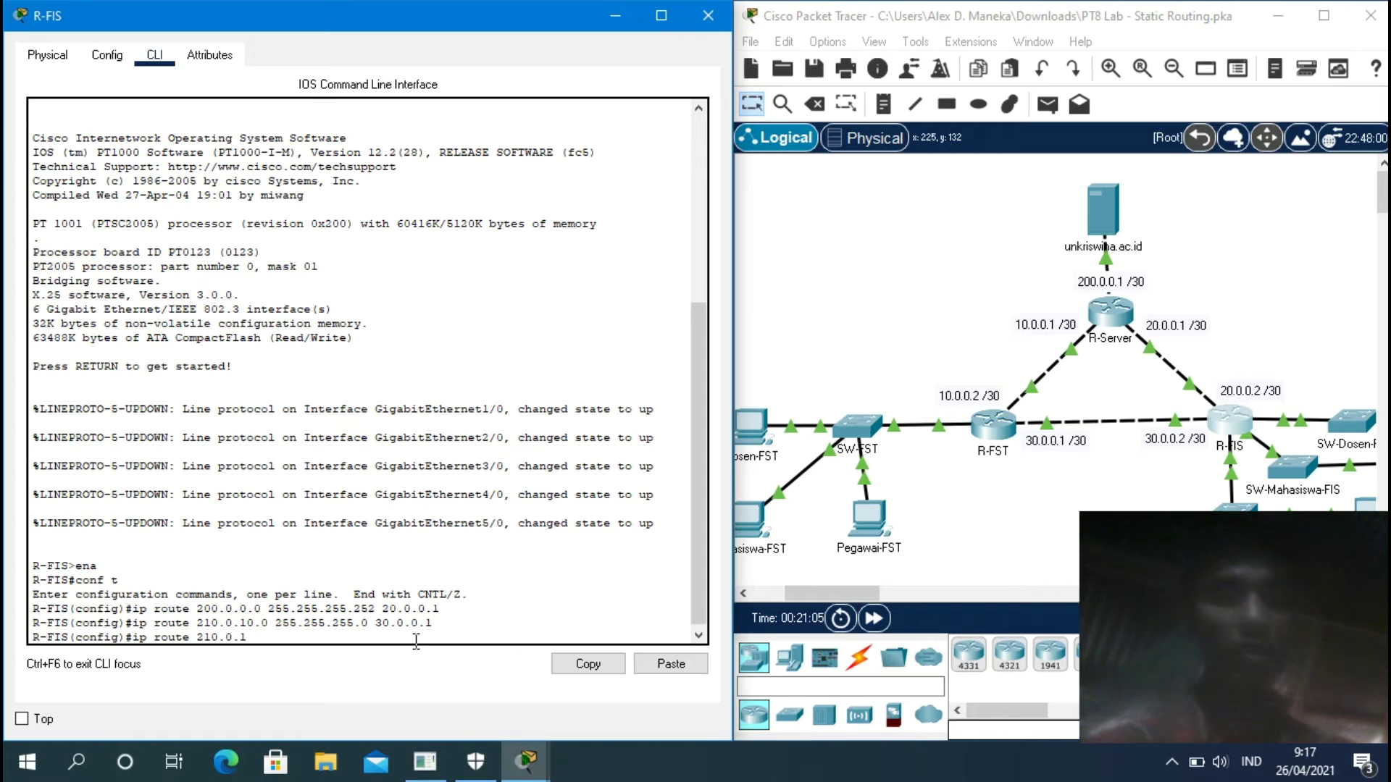
type("0.0")
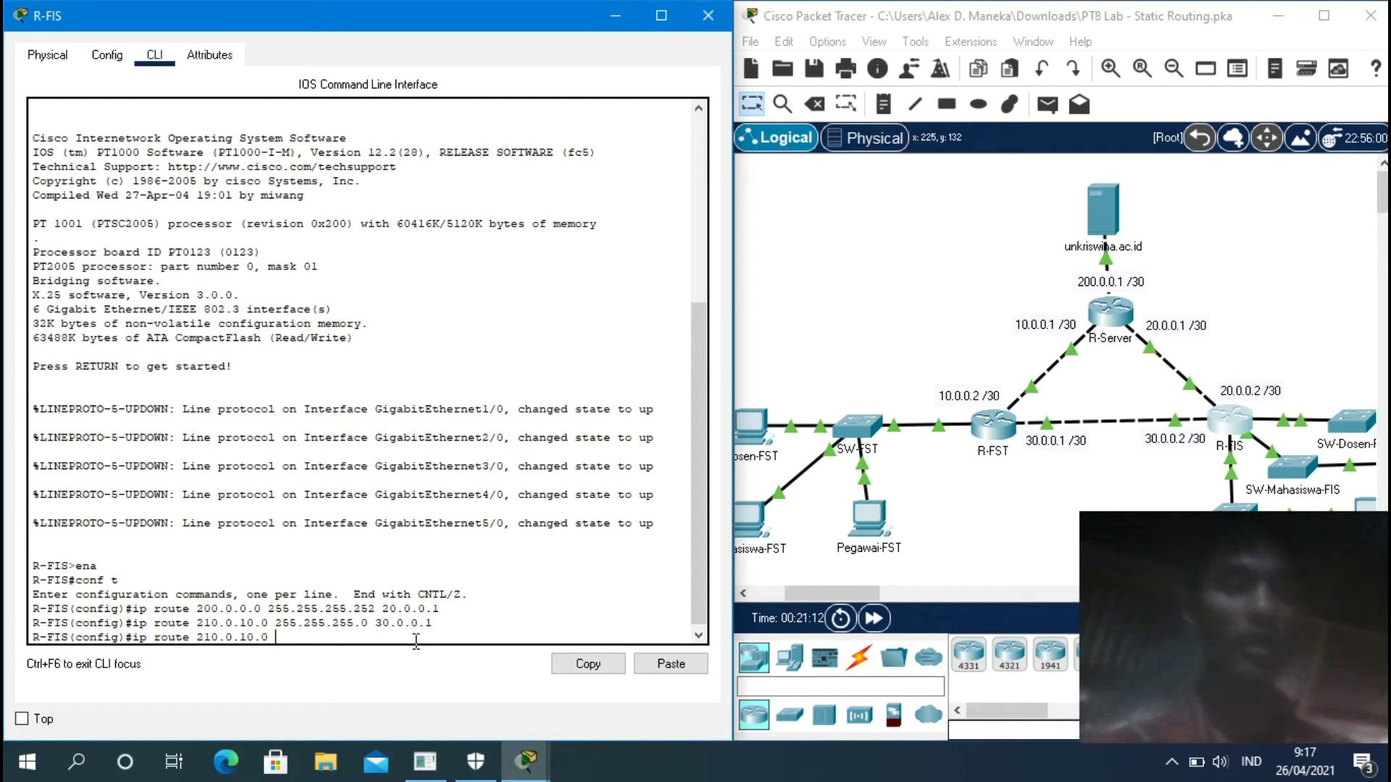
type(" 255.2")
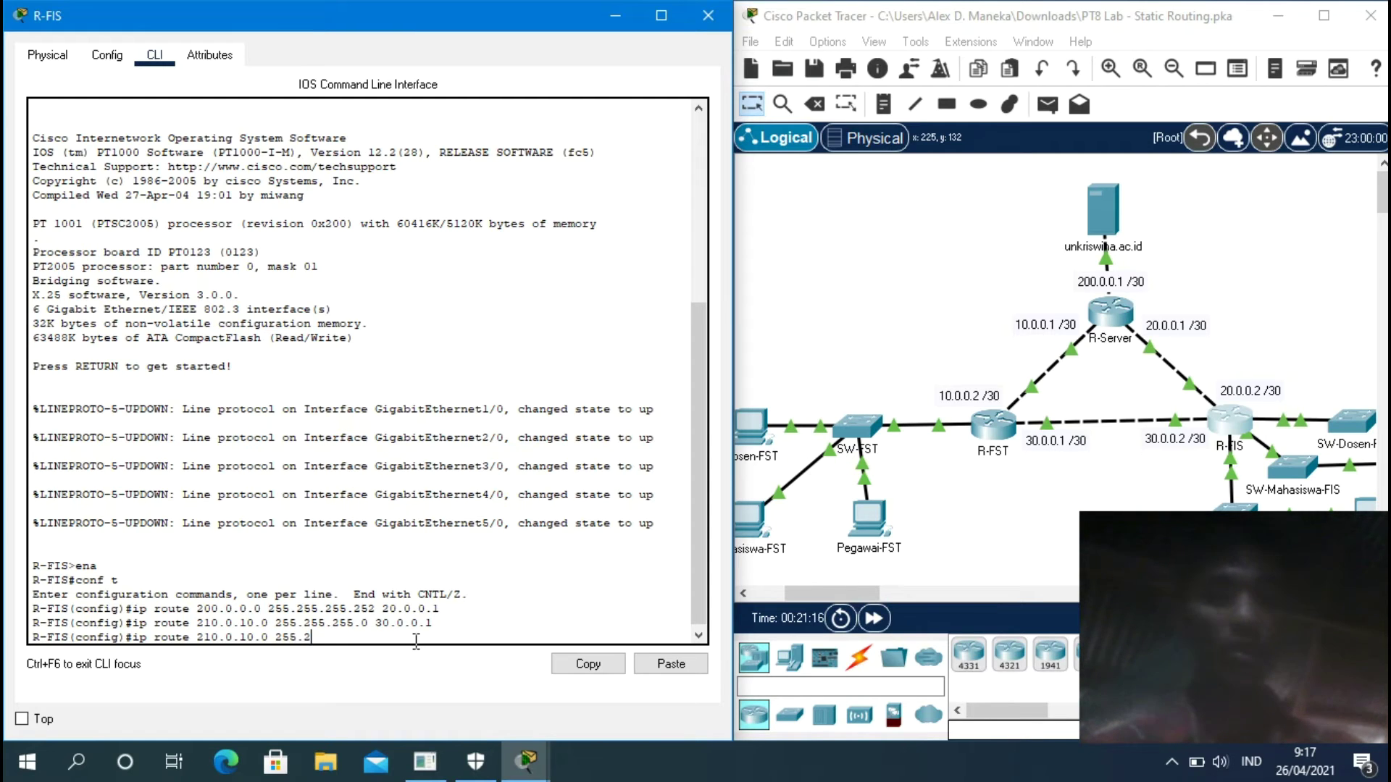
type("55.2")
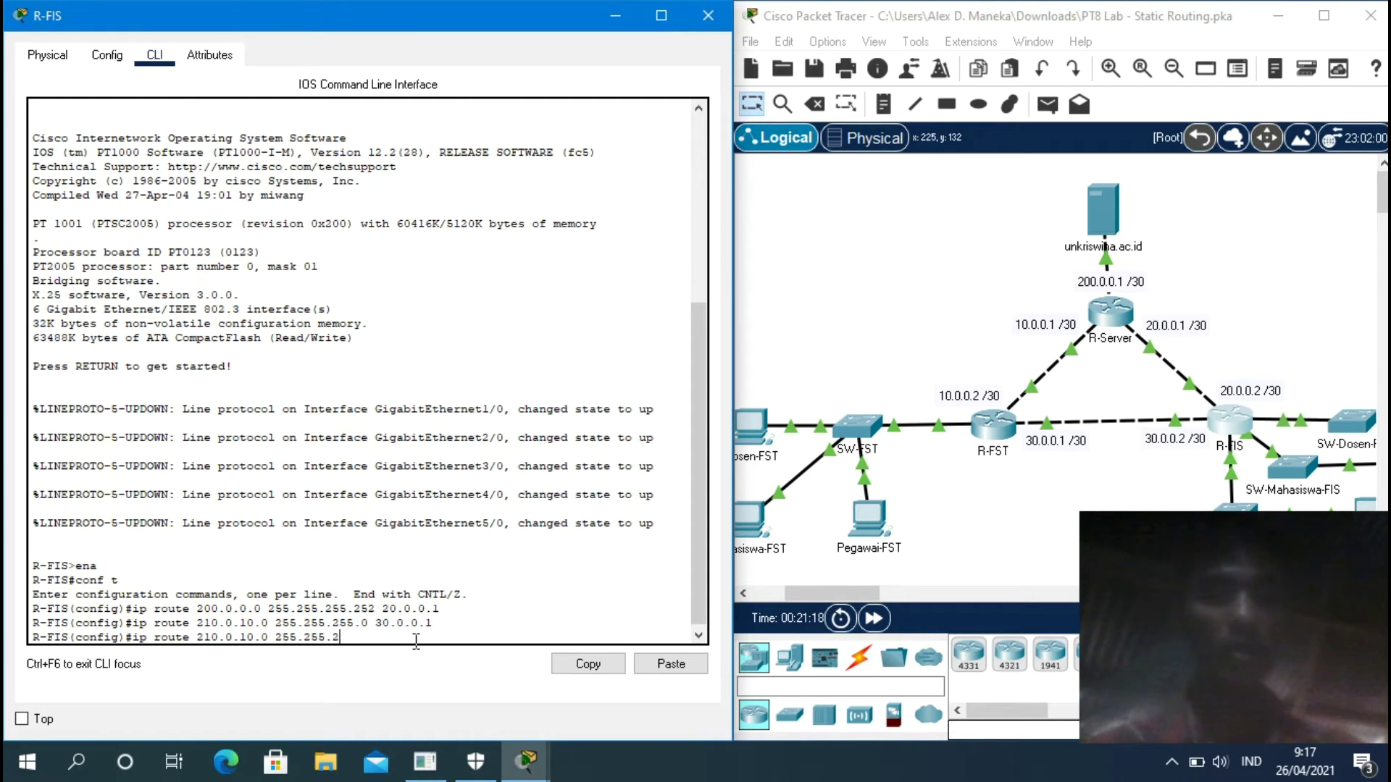
type("55.")
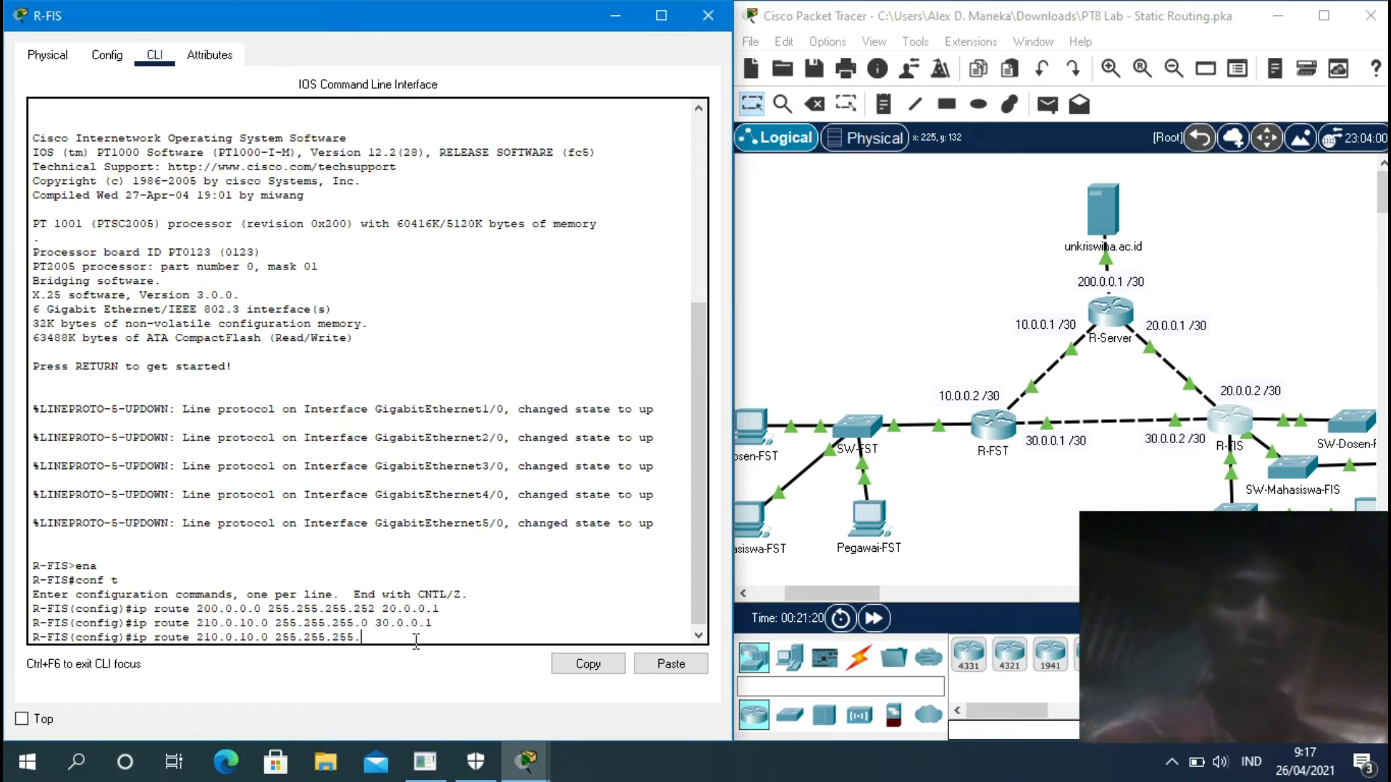
type("0")
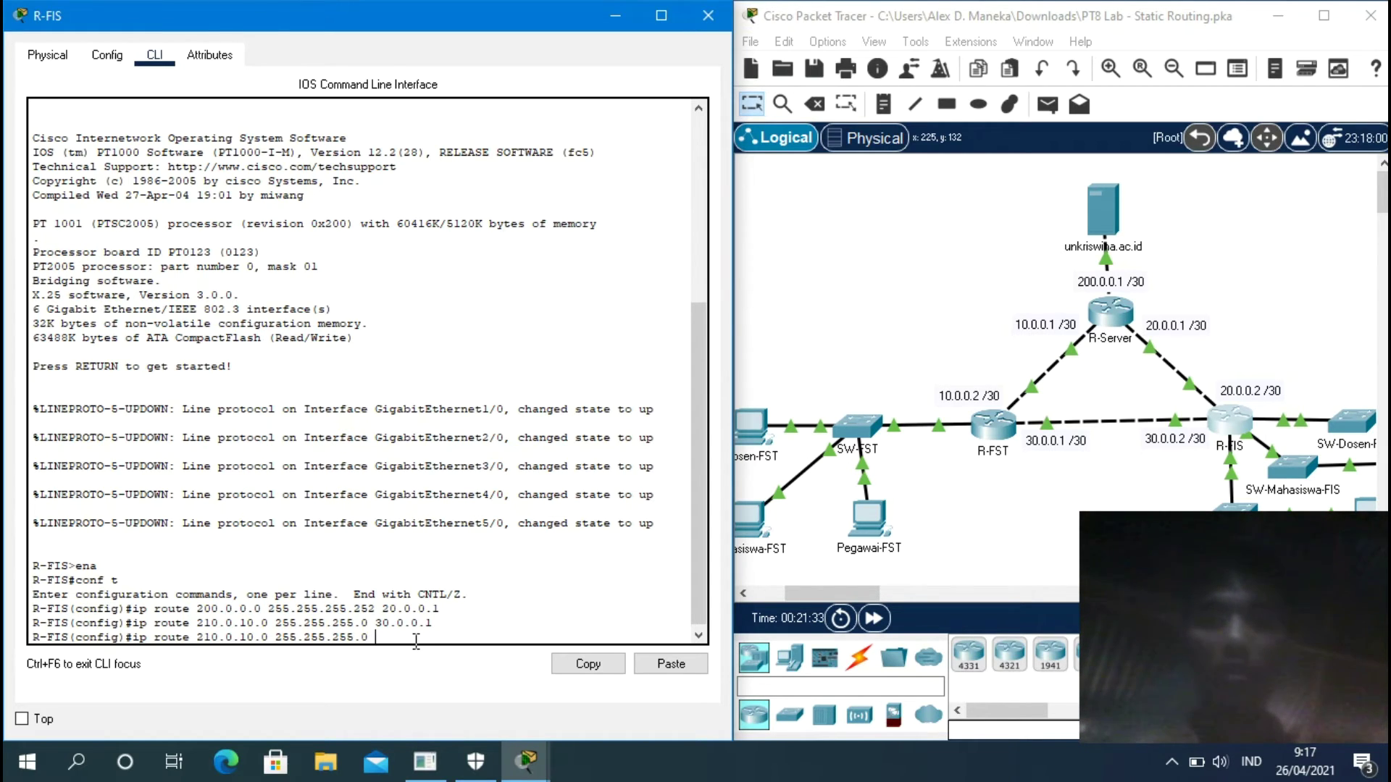
type("30.0.0.1")
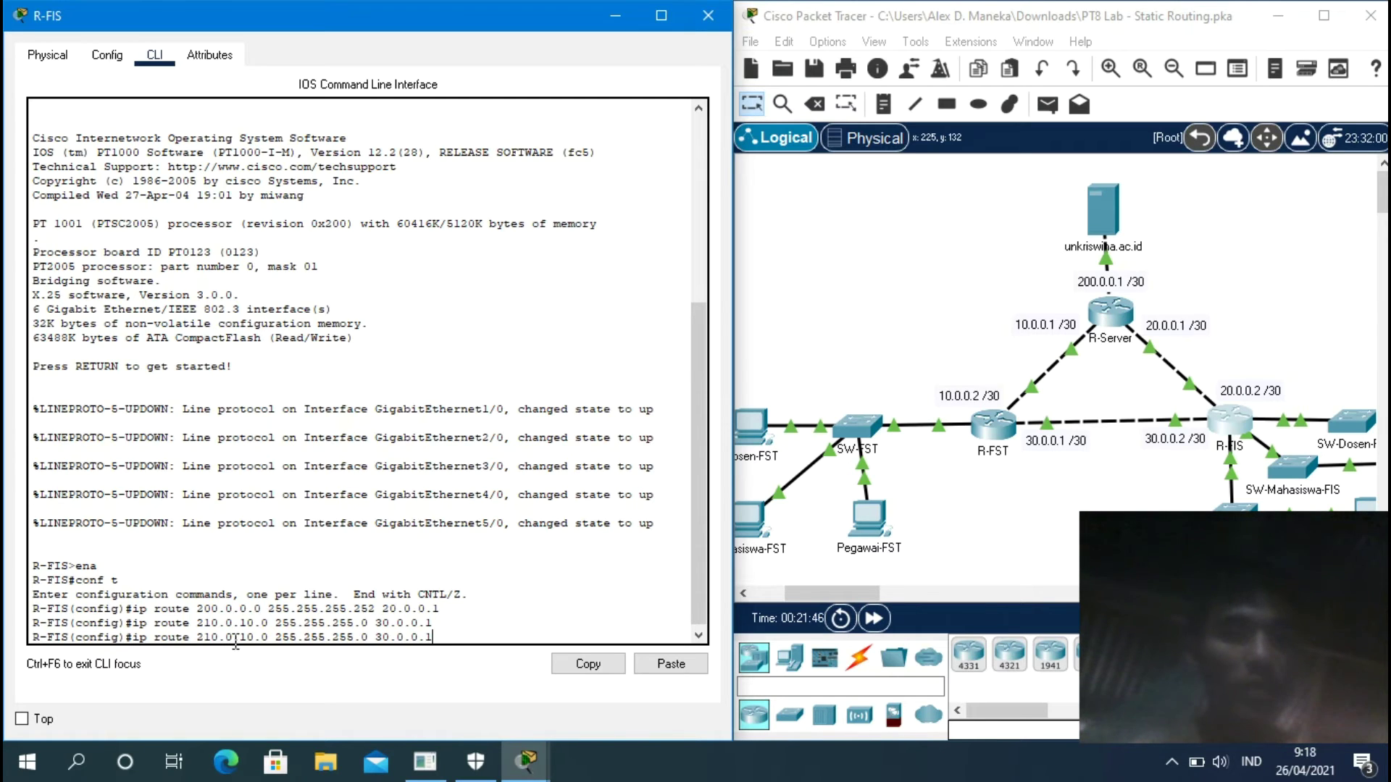
key("Left")
key("Left")
key("Left")
key("Left")
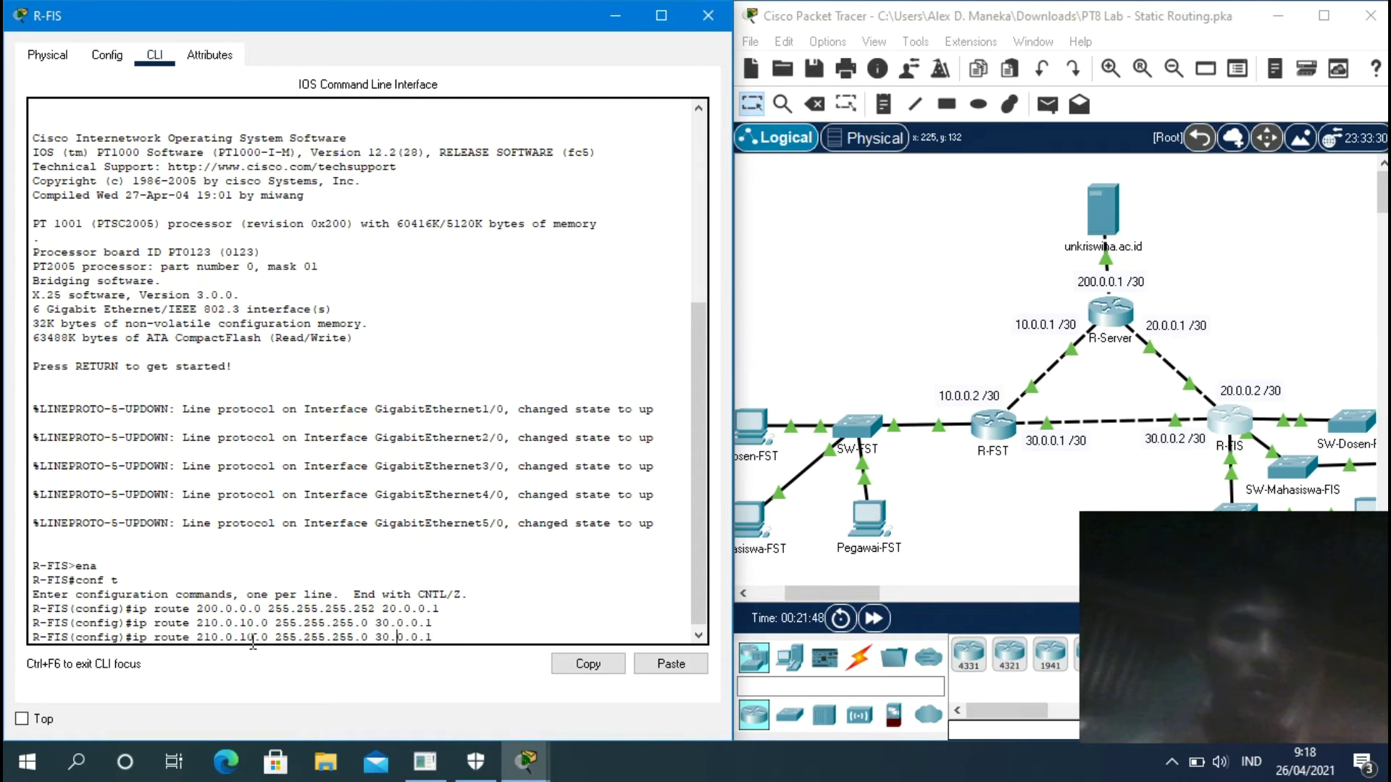
left_click(253, 638)
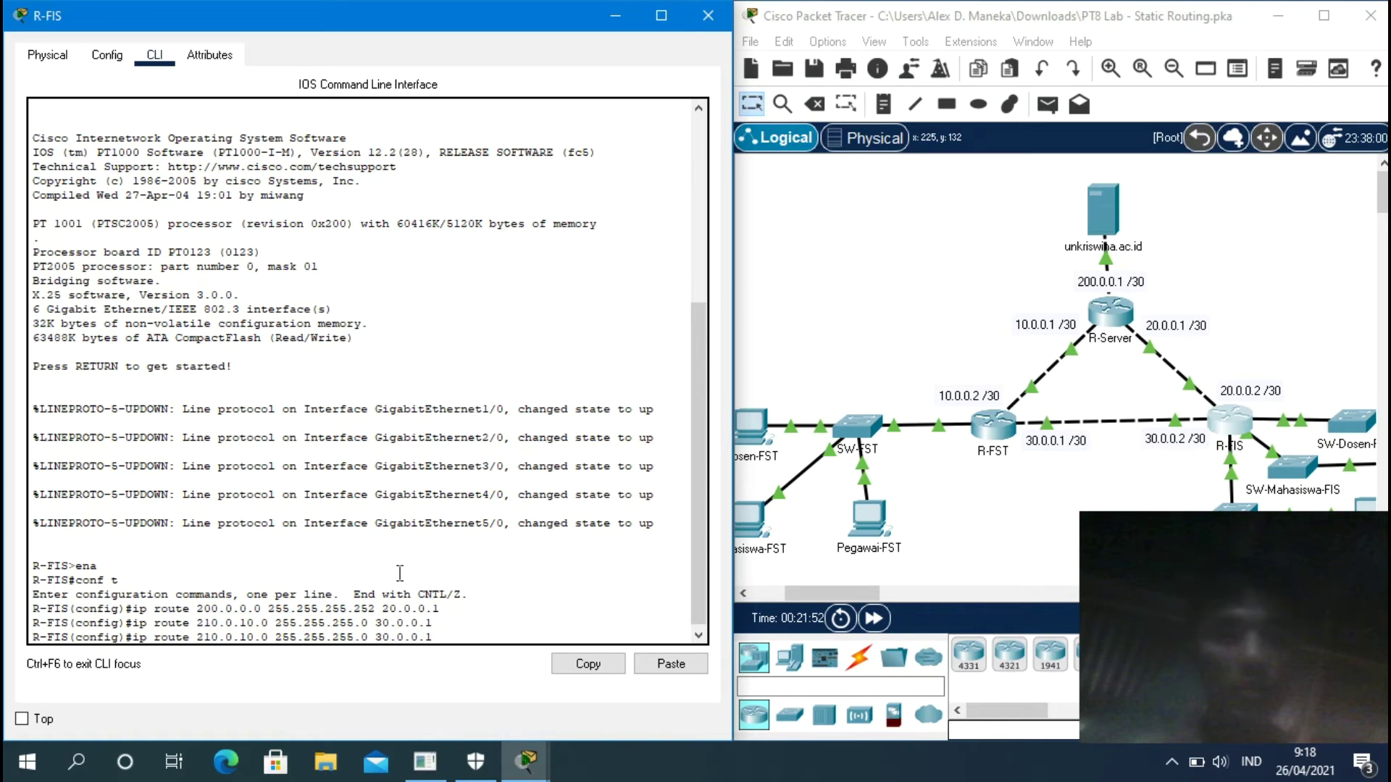
key("BackSpace")
key("BackSpace")
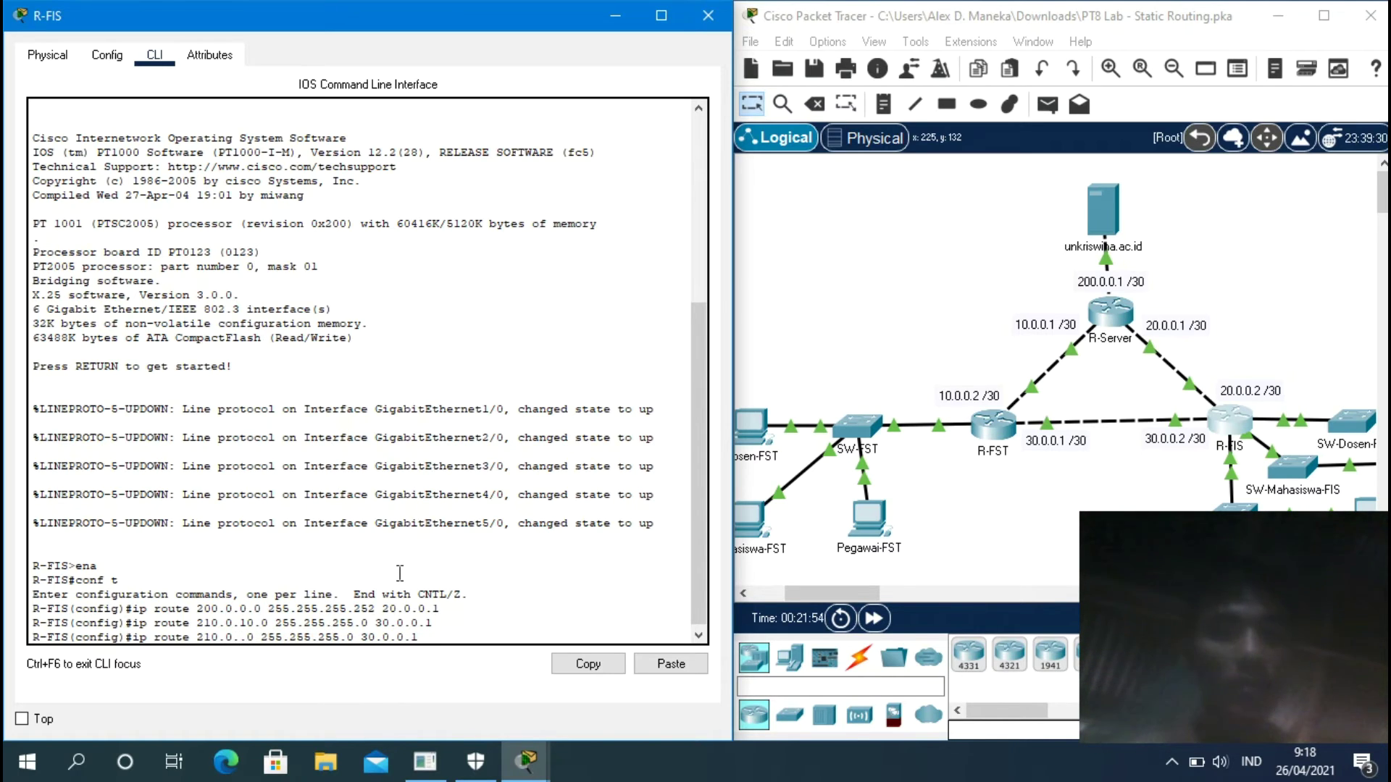
type("20")
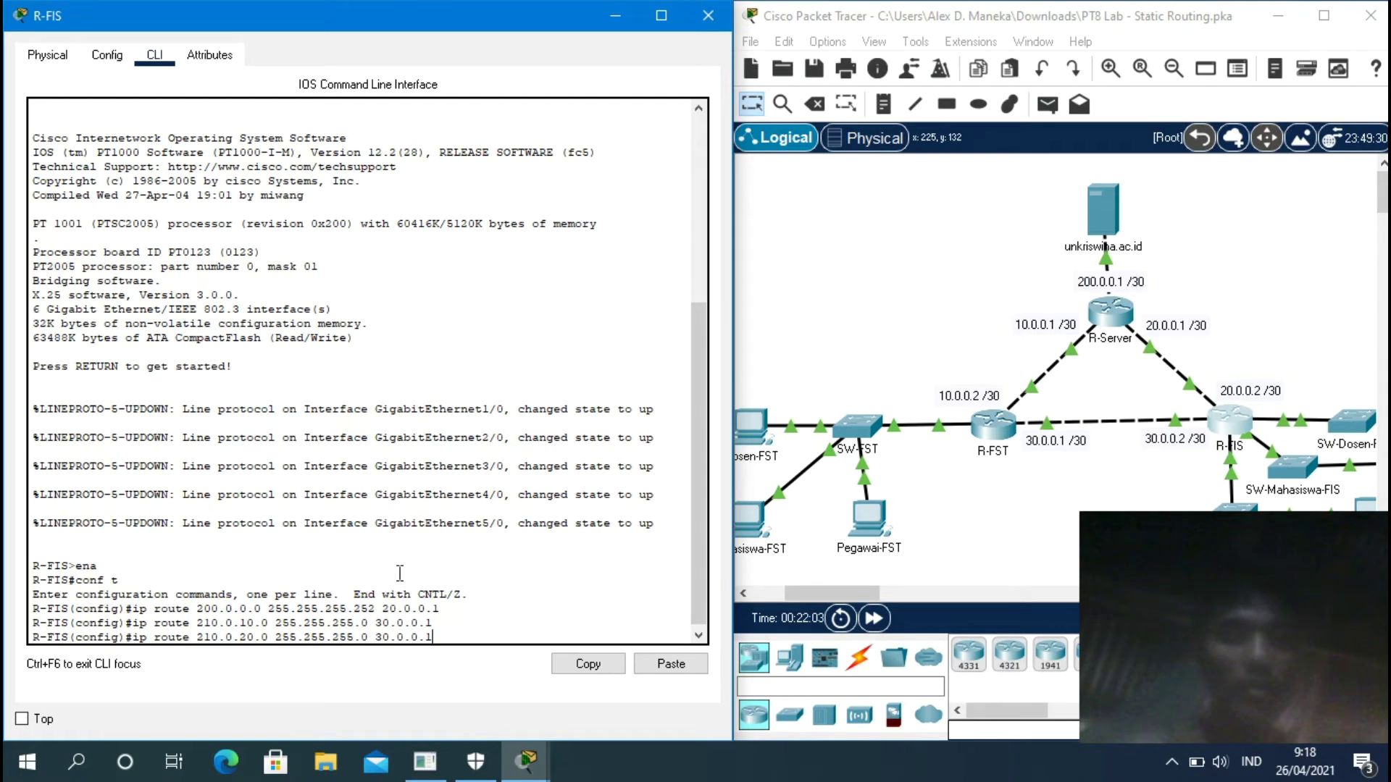
key("Return")
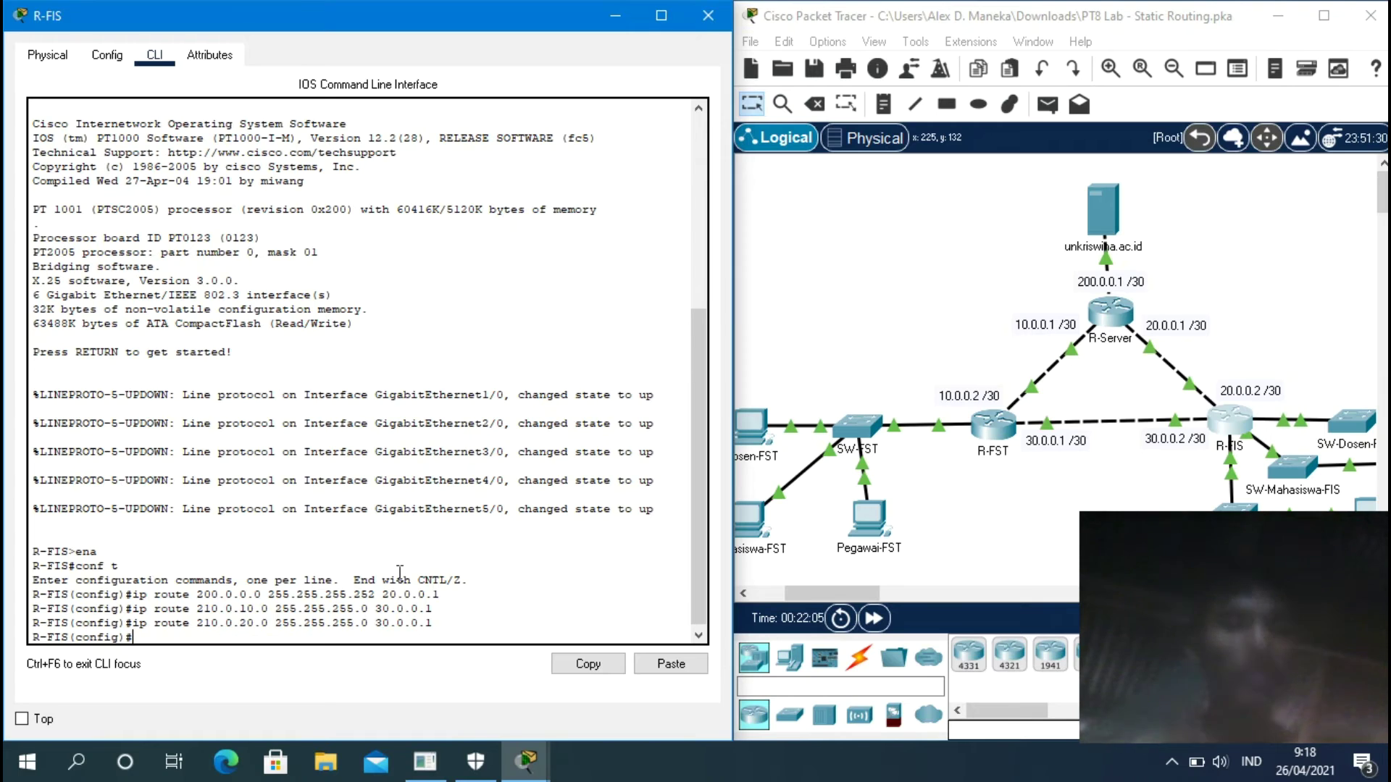
Add a static route on R-FIS to network 210.0.30.0 with mask 255.255.255.0 through next hop 30.0.0.1.
key("Up")
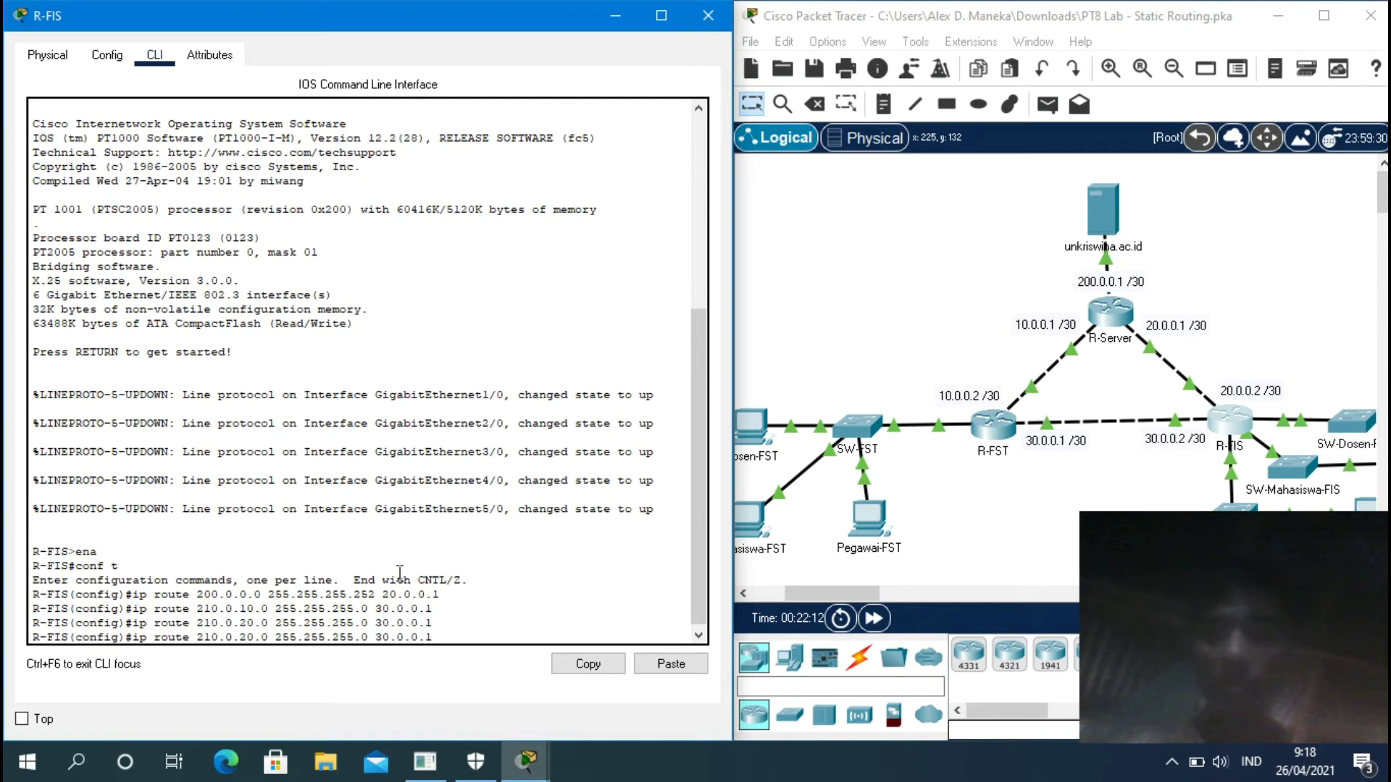
key("BackSpace")
key("BackSpace")
type("30")
key("Right")
key("Right")
key("Right")
key("Right")
key("Right")
key("Right")
key("Right")
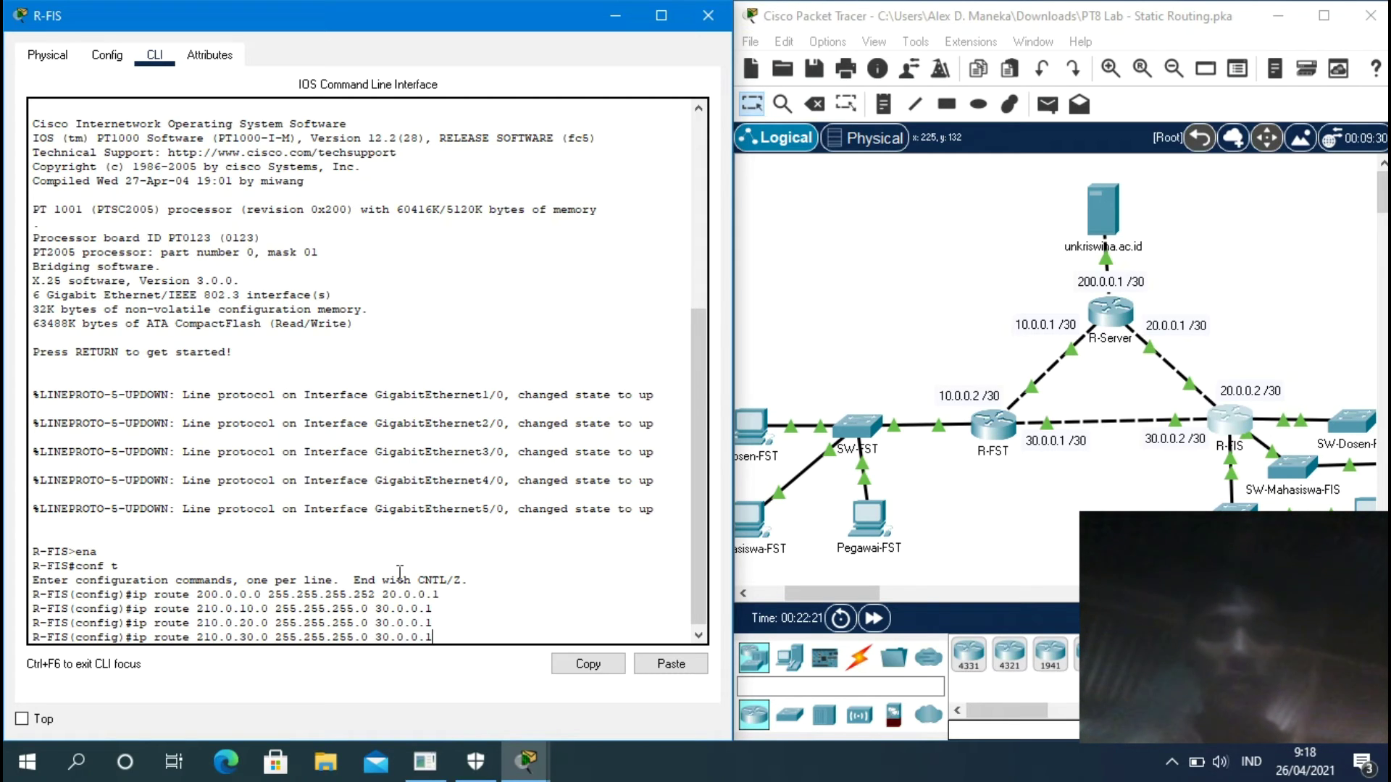
key("Return")
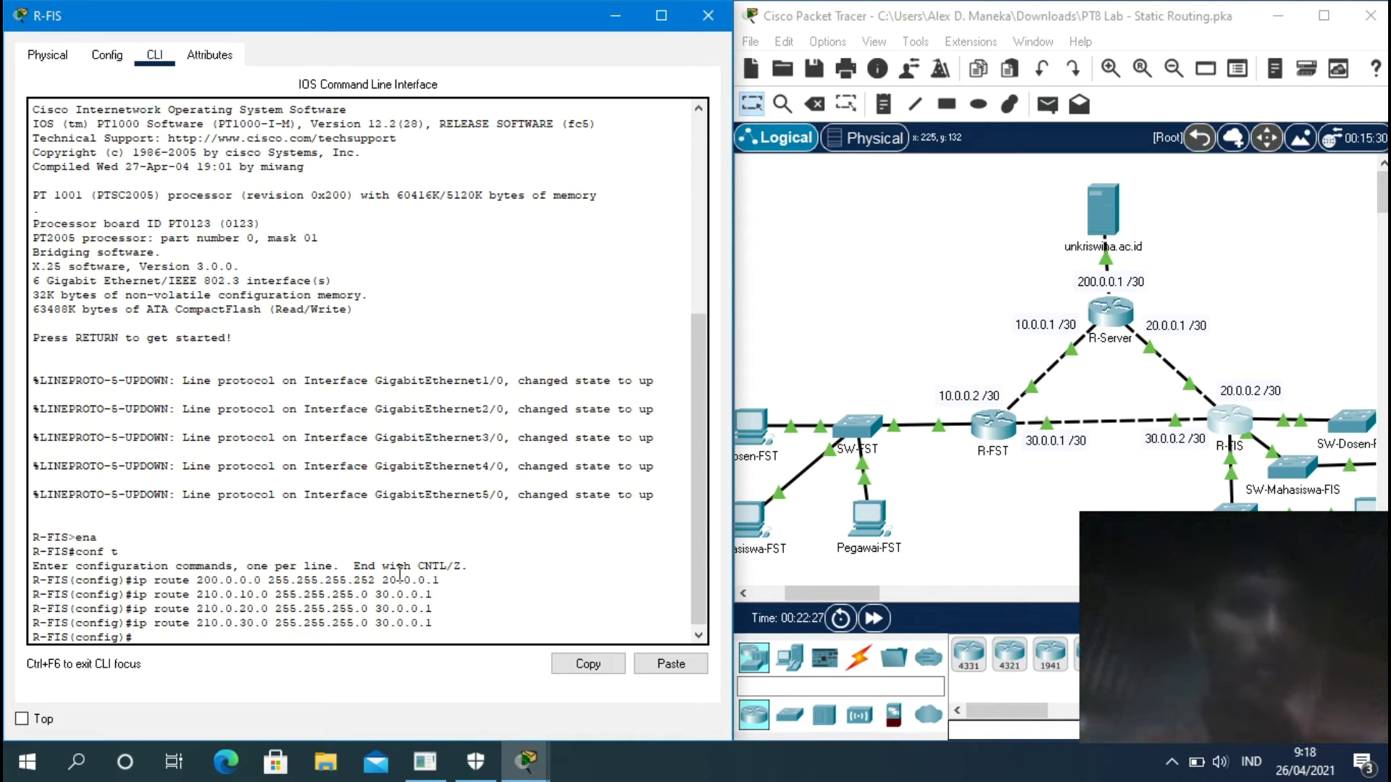
Exit global configuration mode on R-FIS and display its full routing table with show ip route.
type("e")
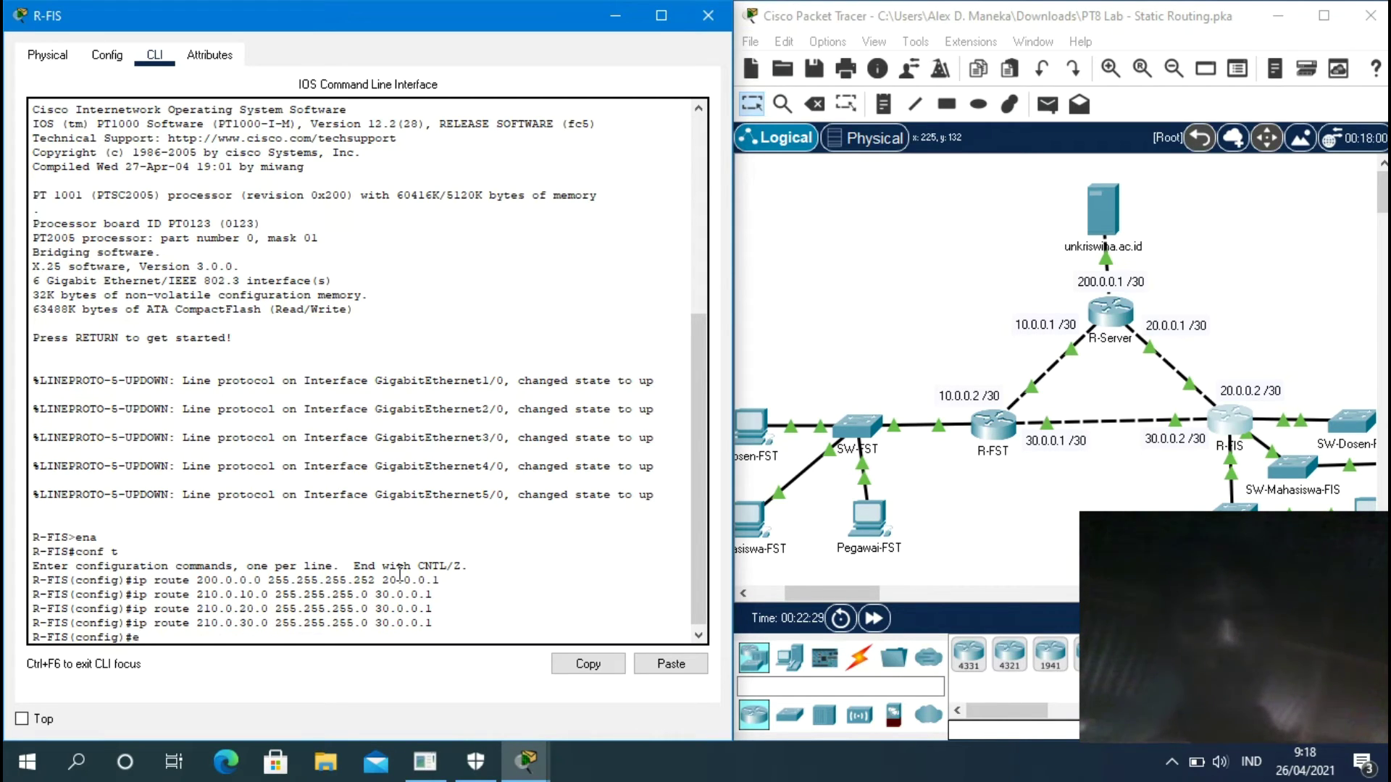
type("xit")
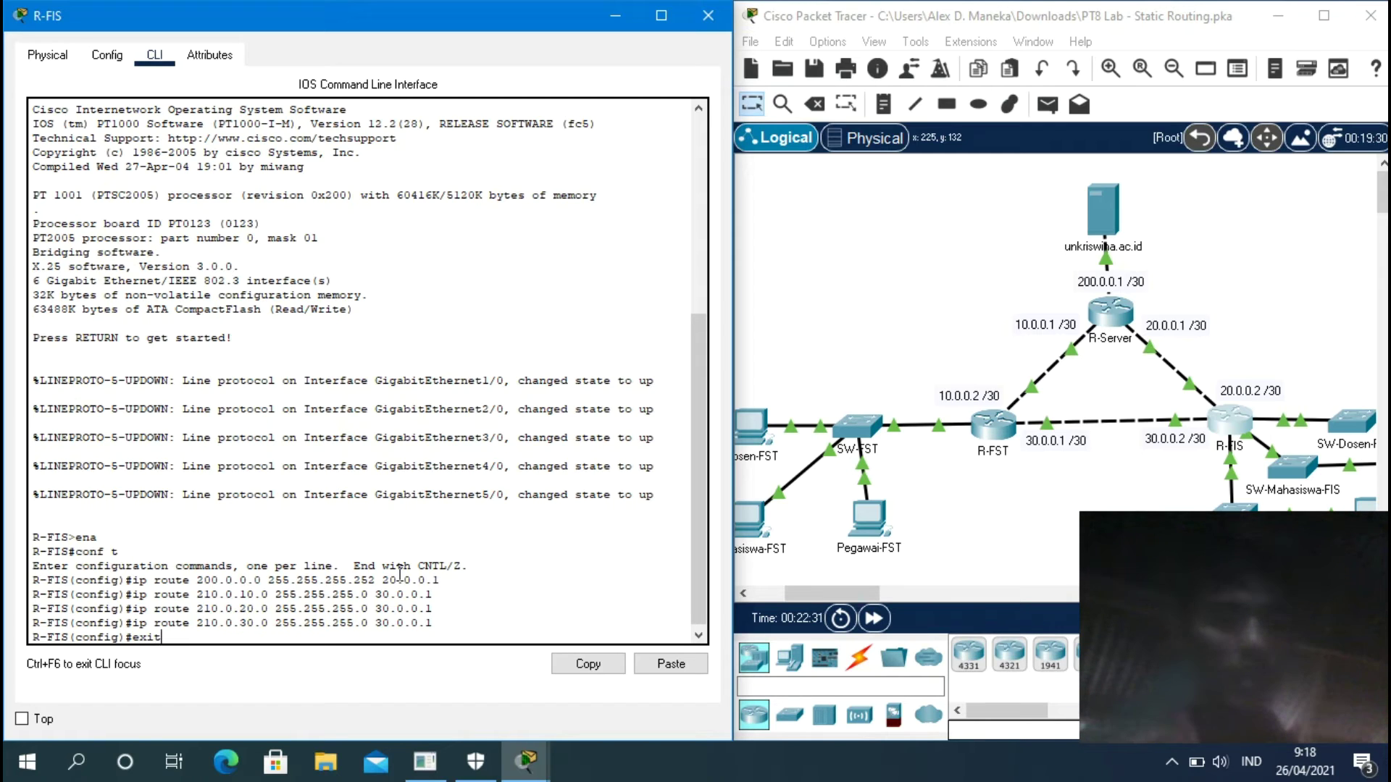
key("Return")
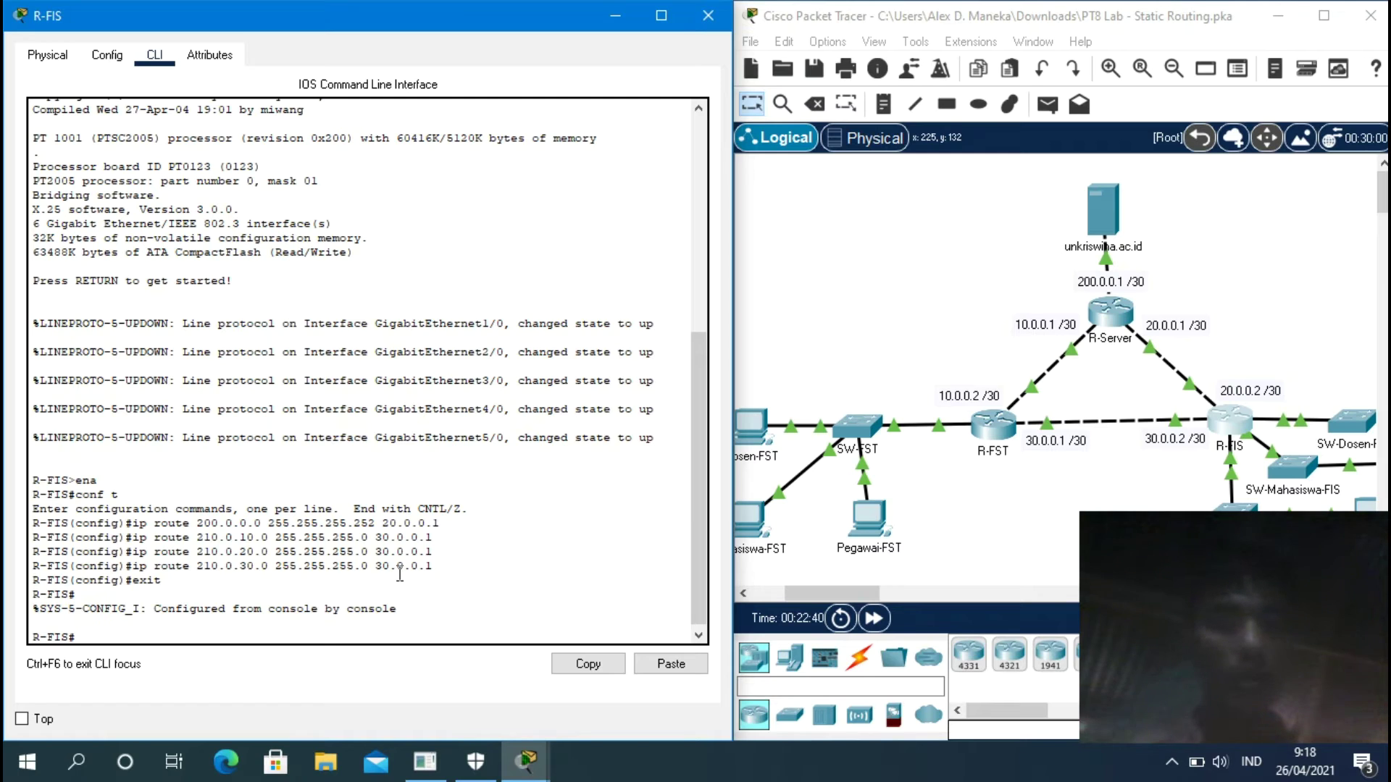
type("sh")
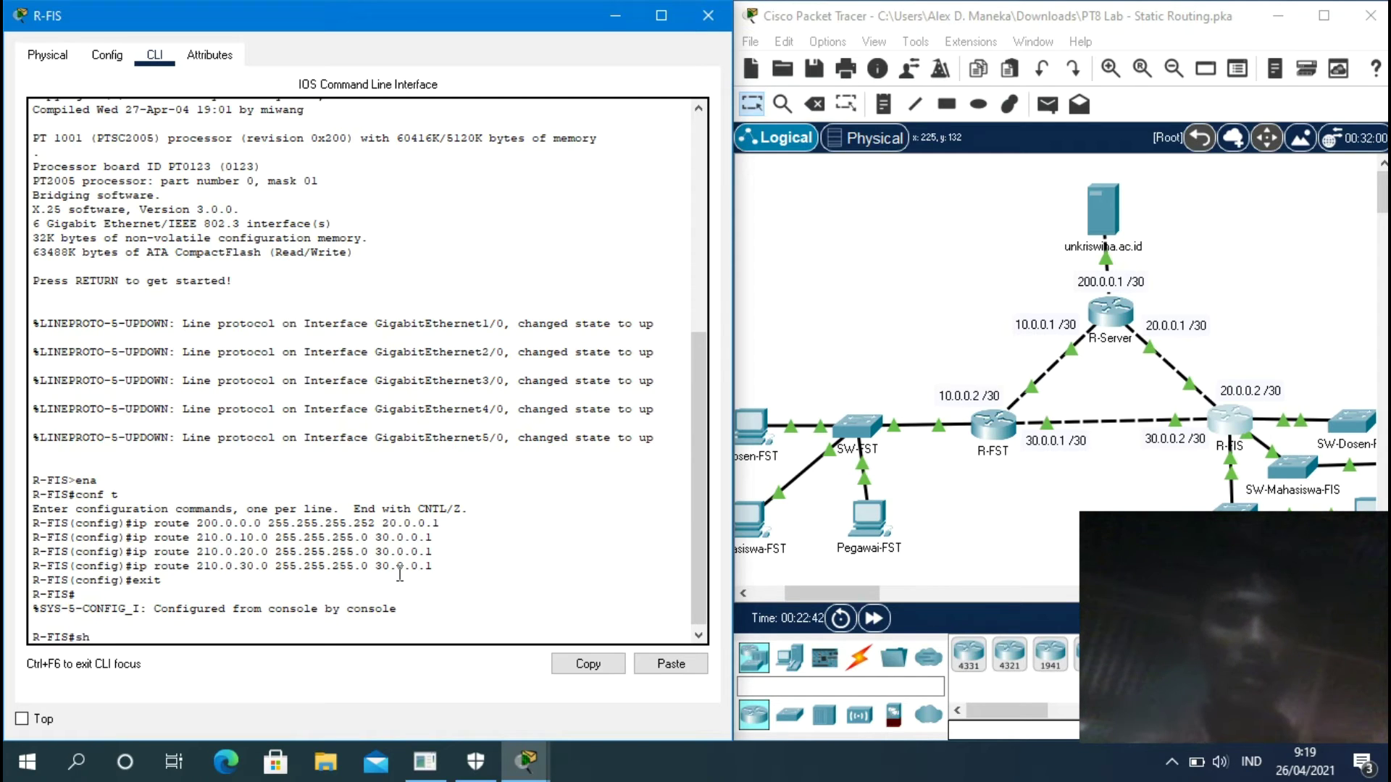
type("ow ip r")
type("our")
type("er")
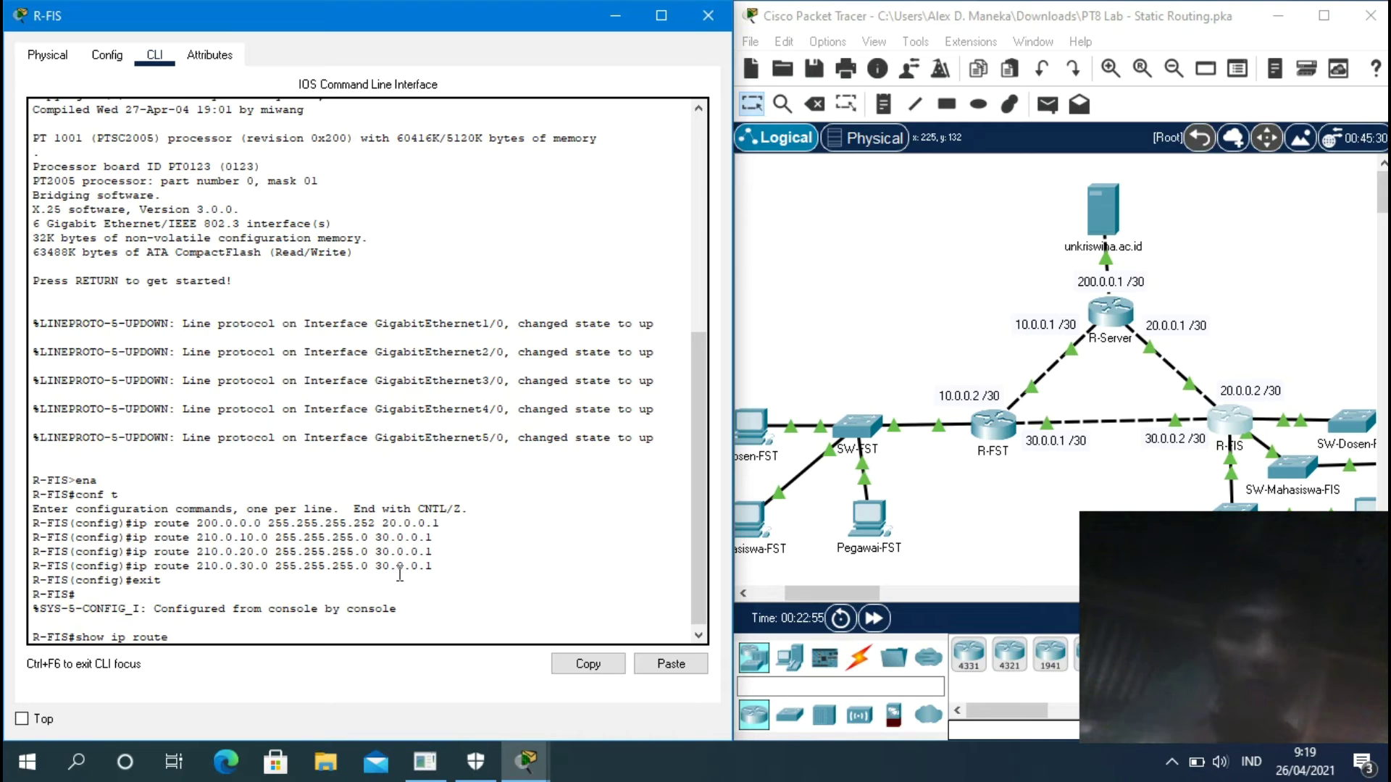
key("Return")
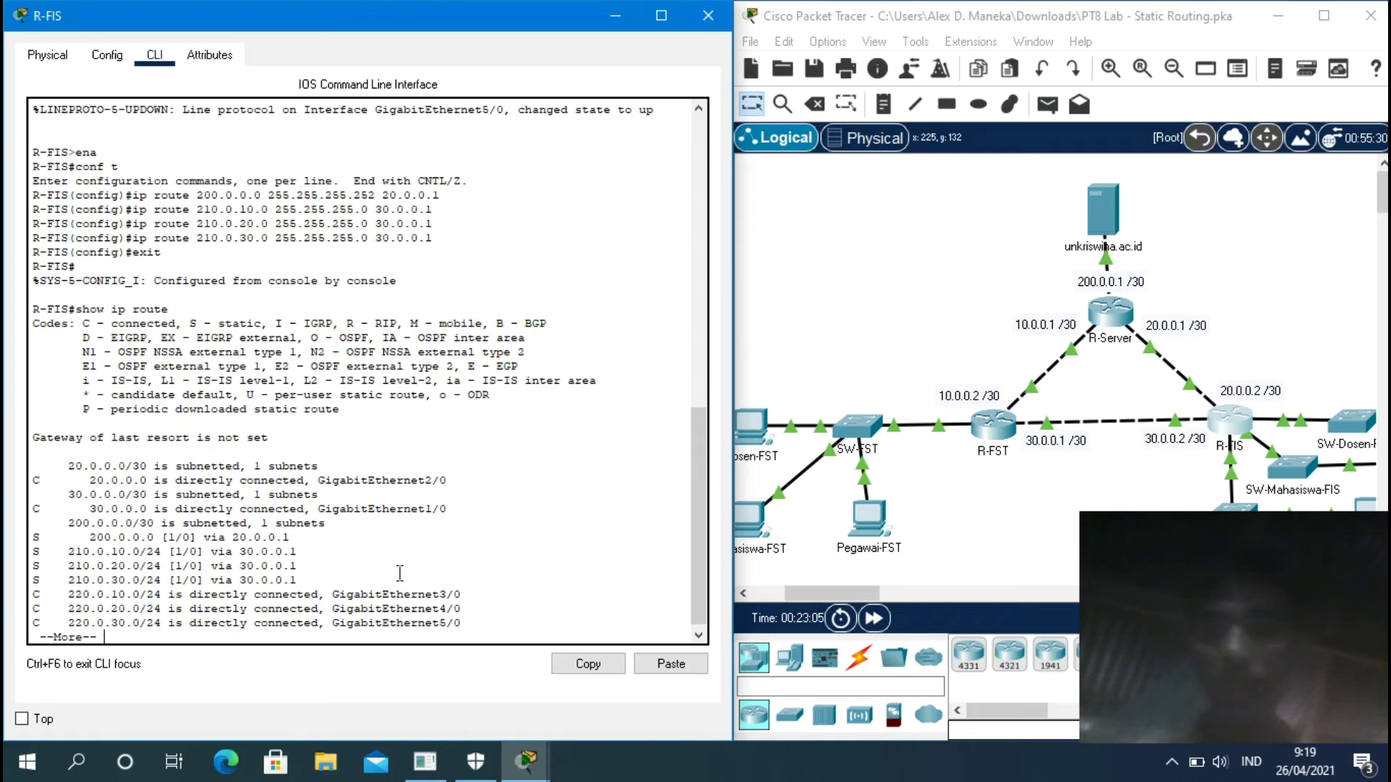
key("Return")
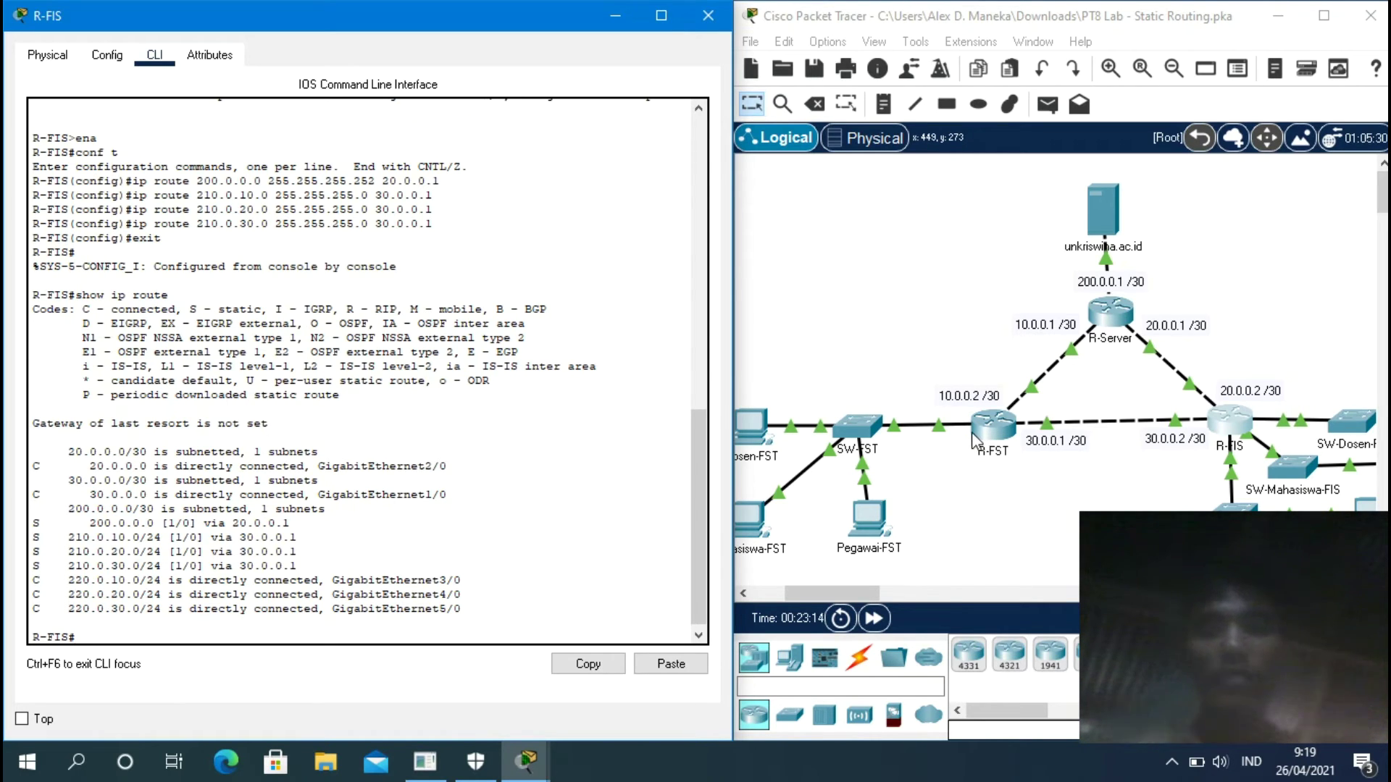
Open the R-FST router's command line, close the R-FIS window and dock the R-FST window beside the topology.
left_click(993, 435)
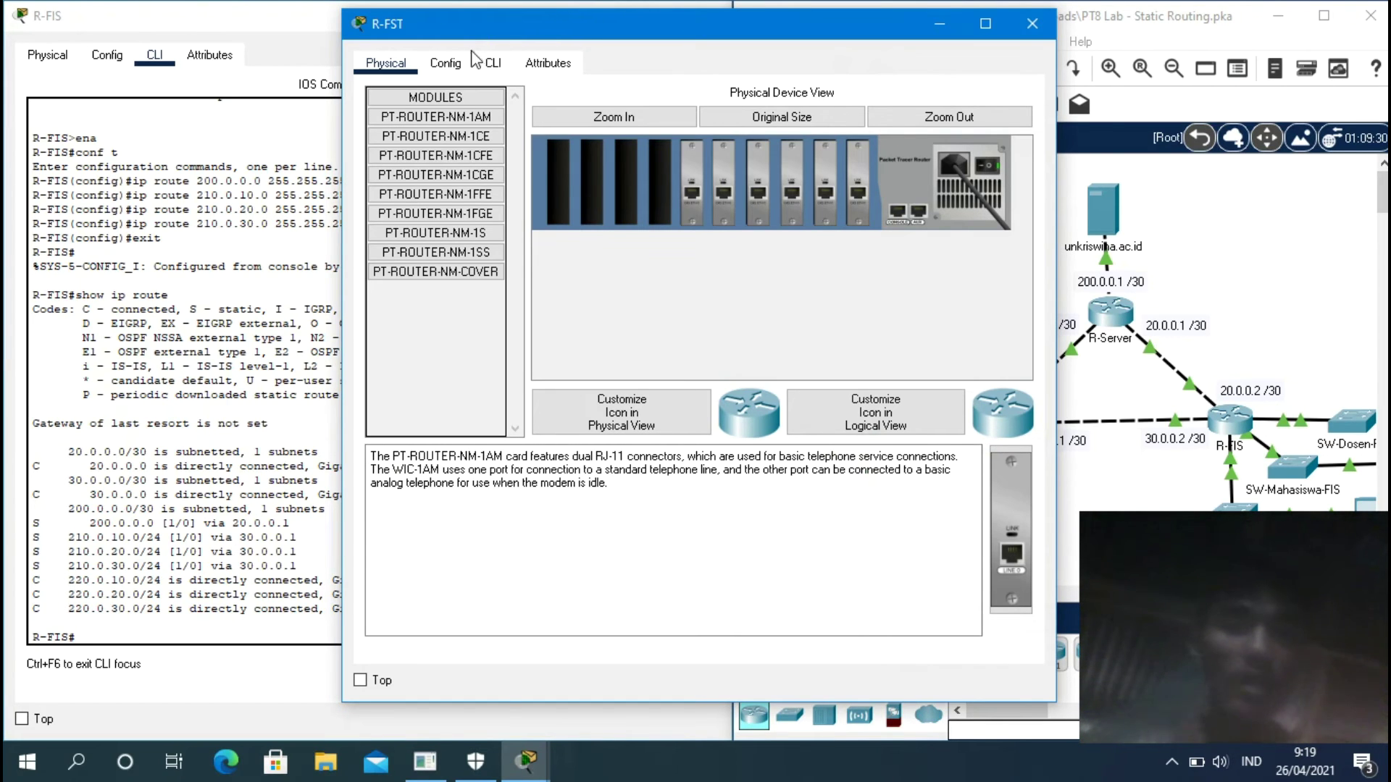
left_click(493, 65)
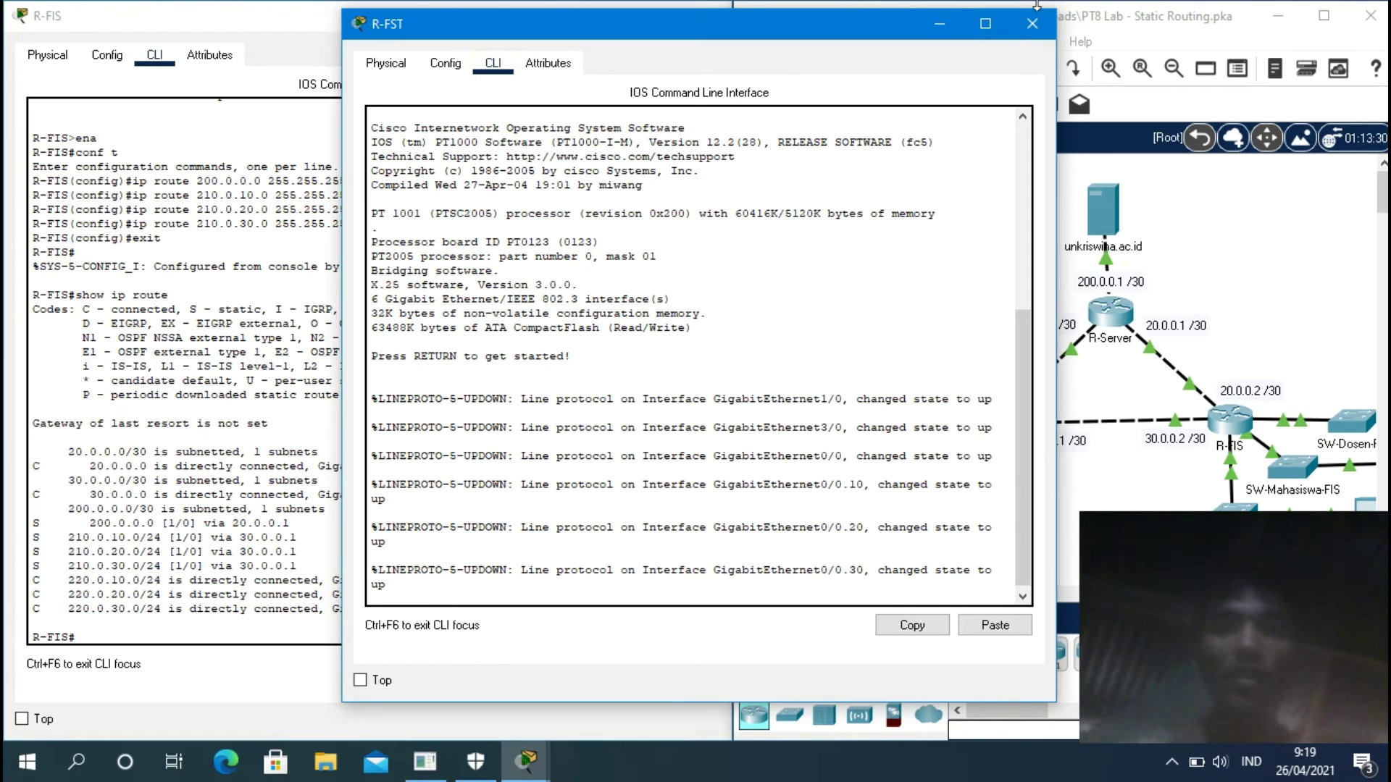
left_click_drag(834, 36, 1243, 28)
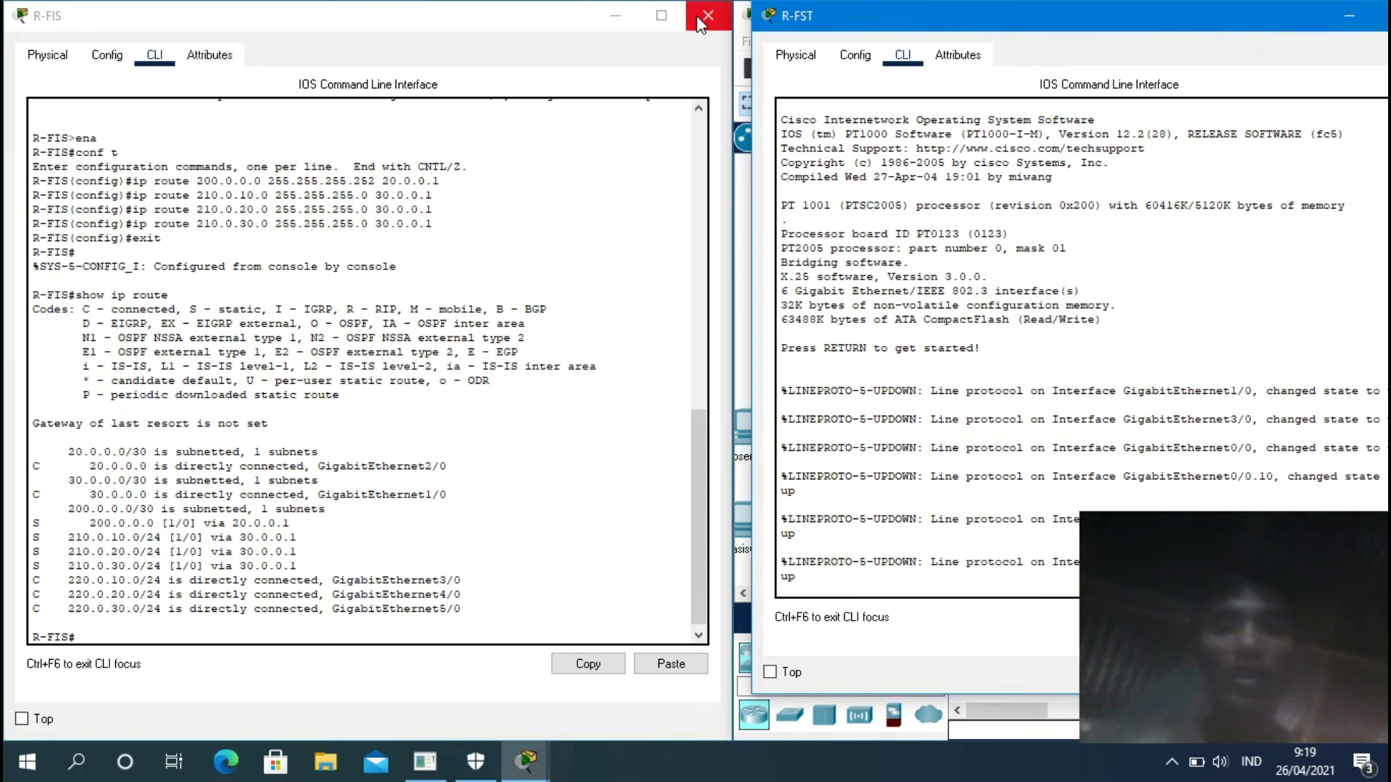
left_click(703, 17)
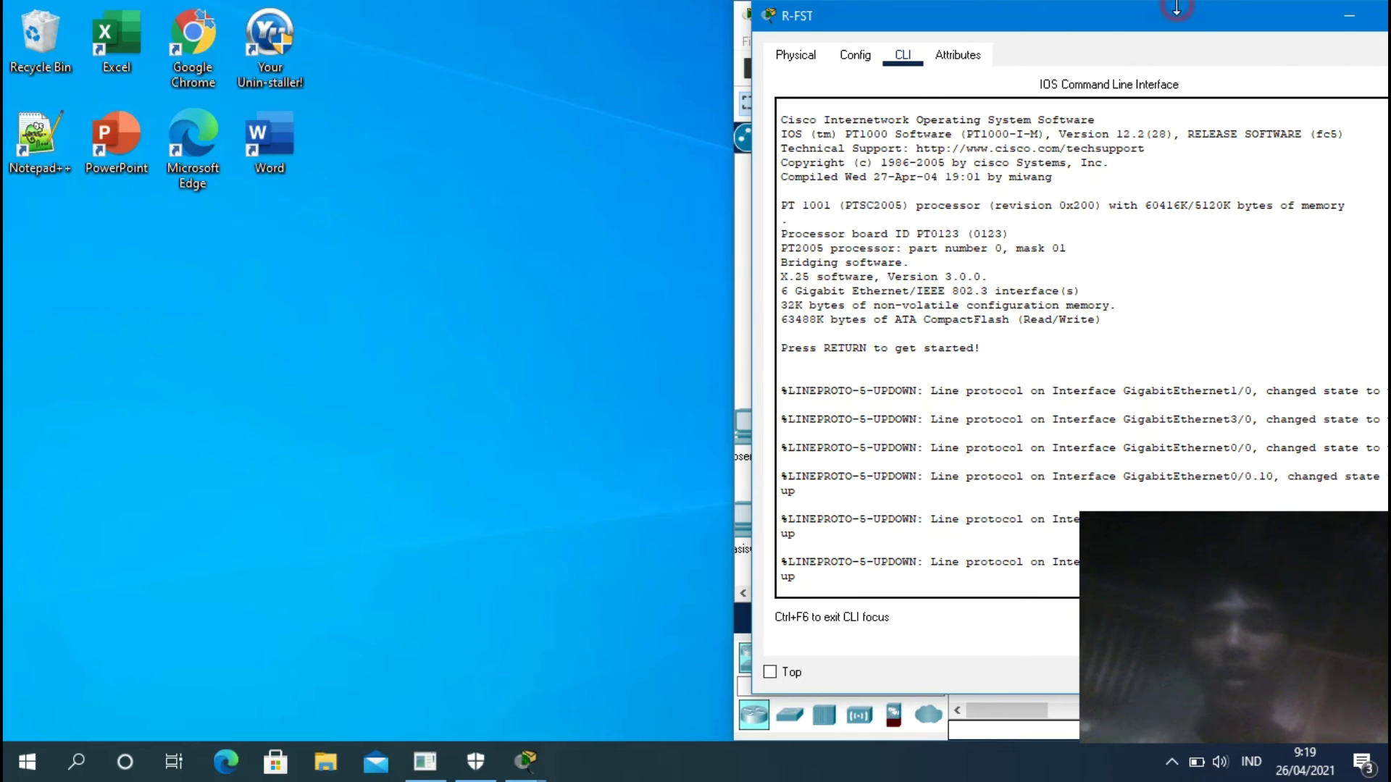
left_click_drag(1178, 15, 444, 3)
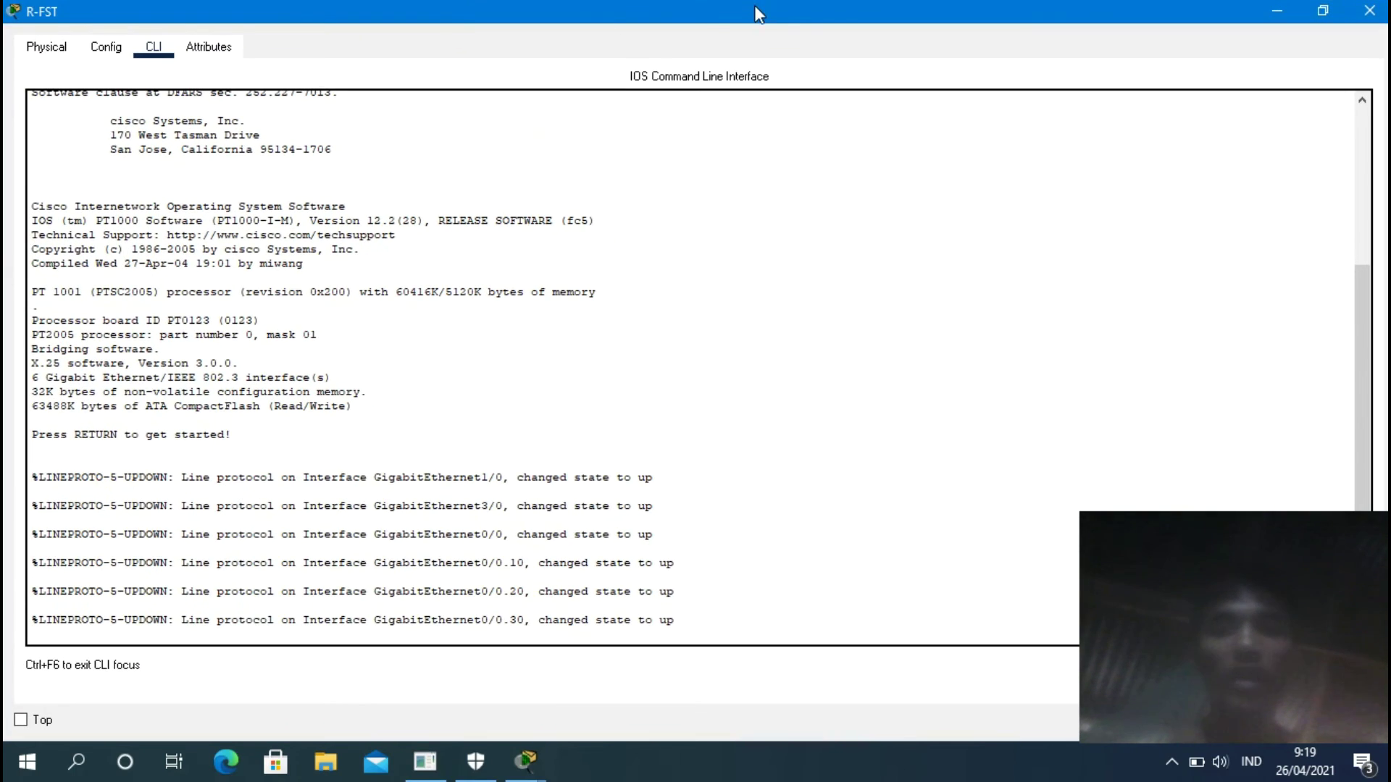
left_click_drag(705, 21, 7, 9)
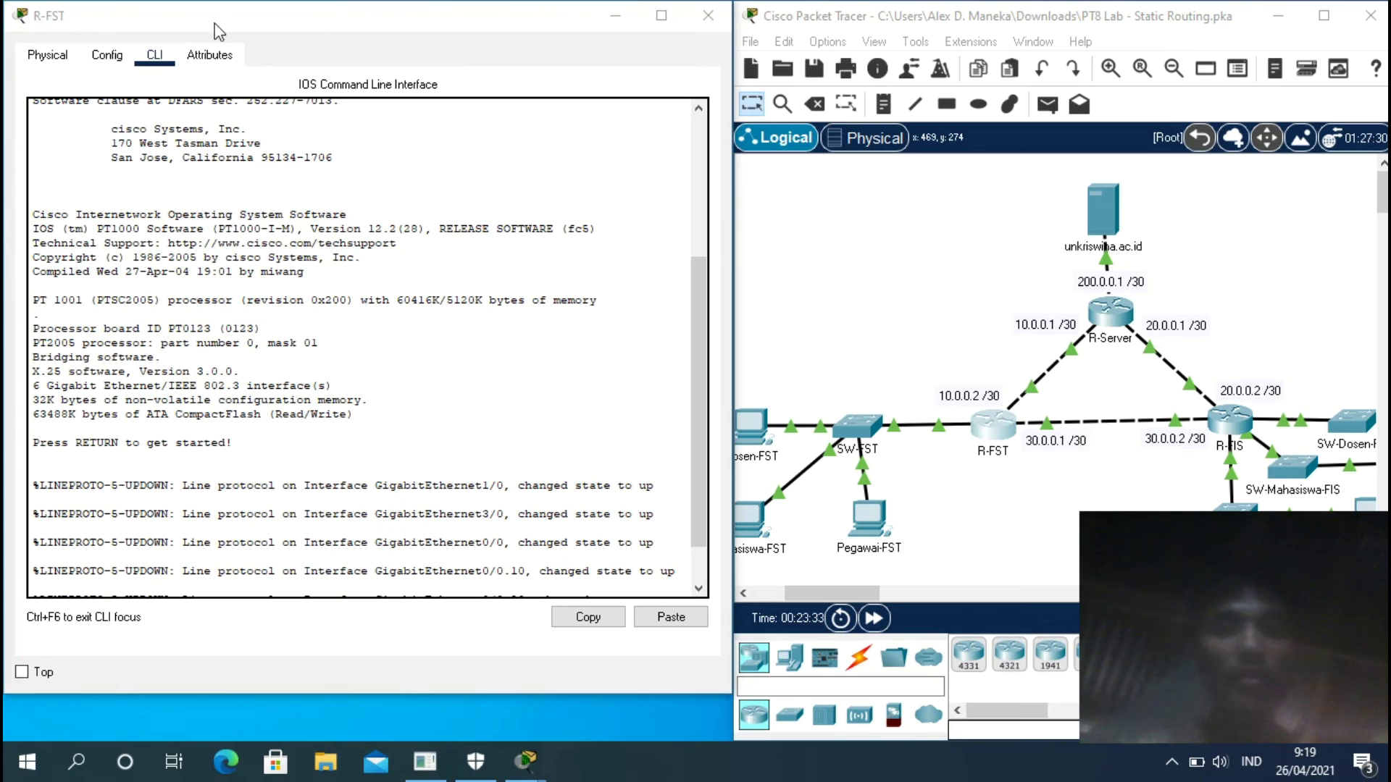
Enter privileged mode on R-FST with ena and enter global configuration mode with conf t.
left_click(684, 391)
key("Return")
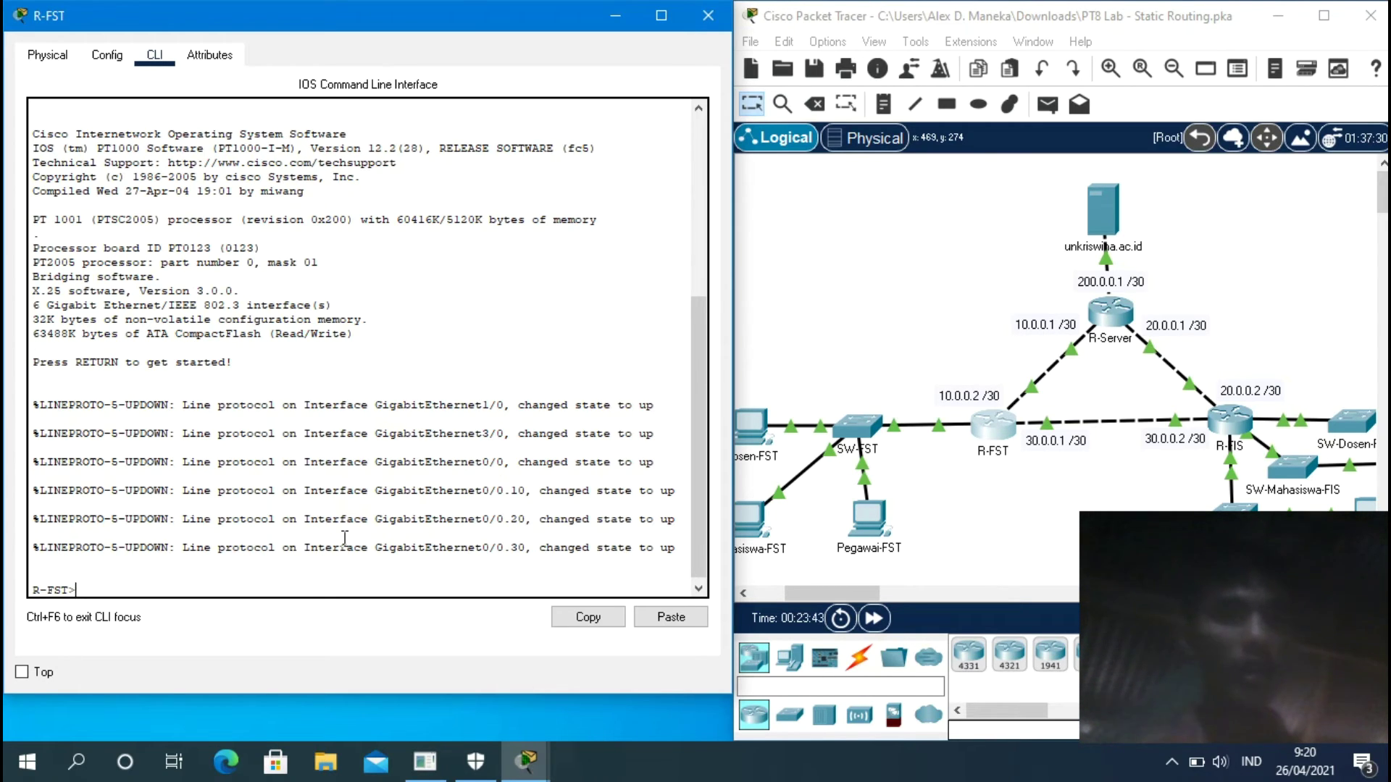
type("en")
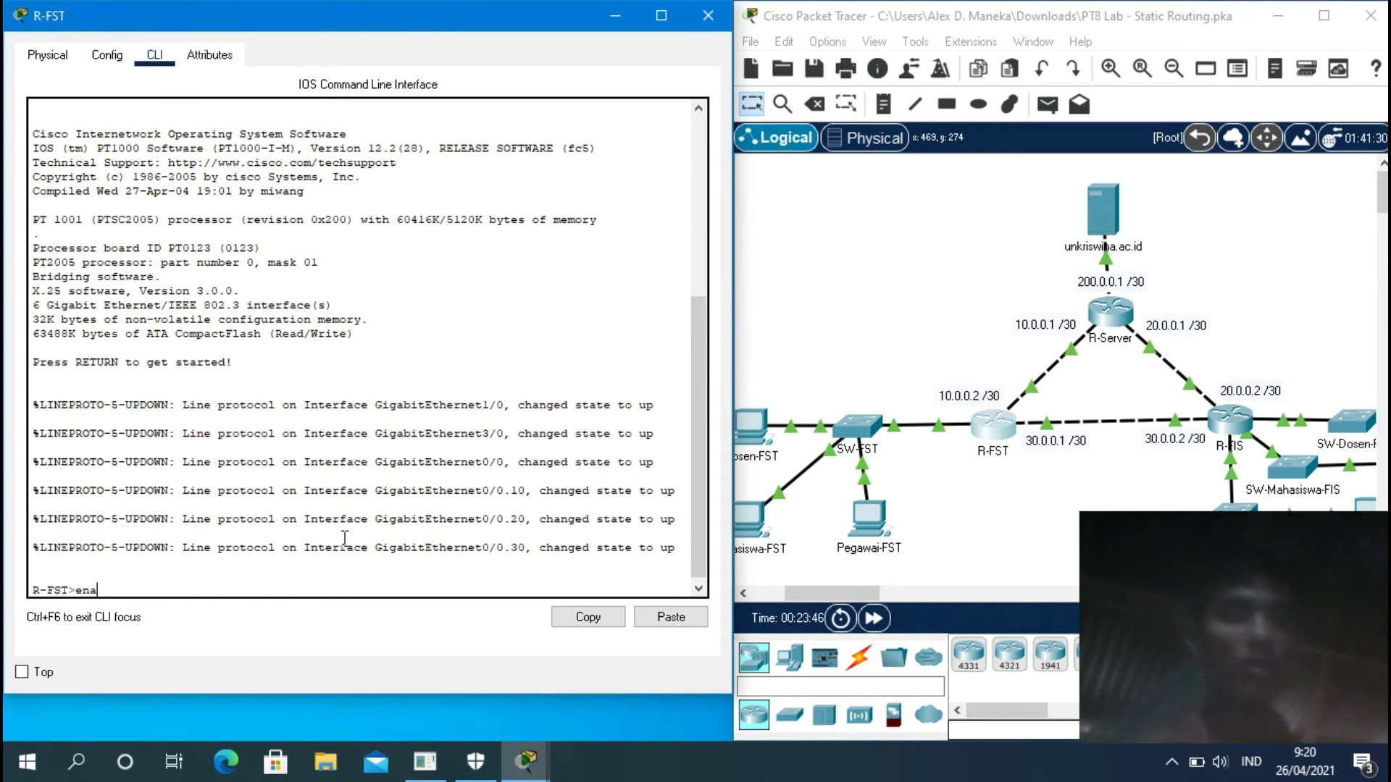
type("a")
key("Return")
type("conf")
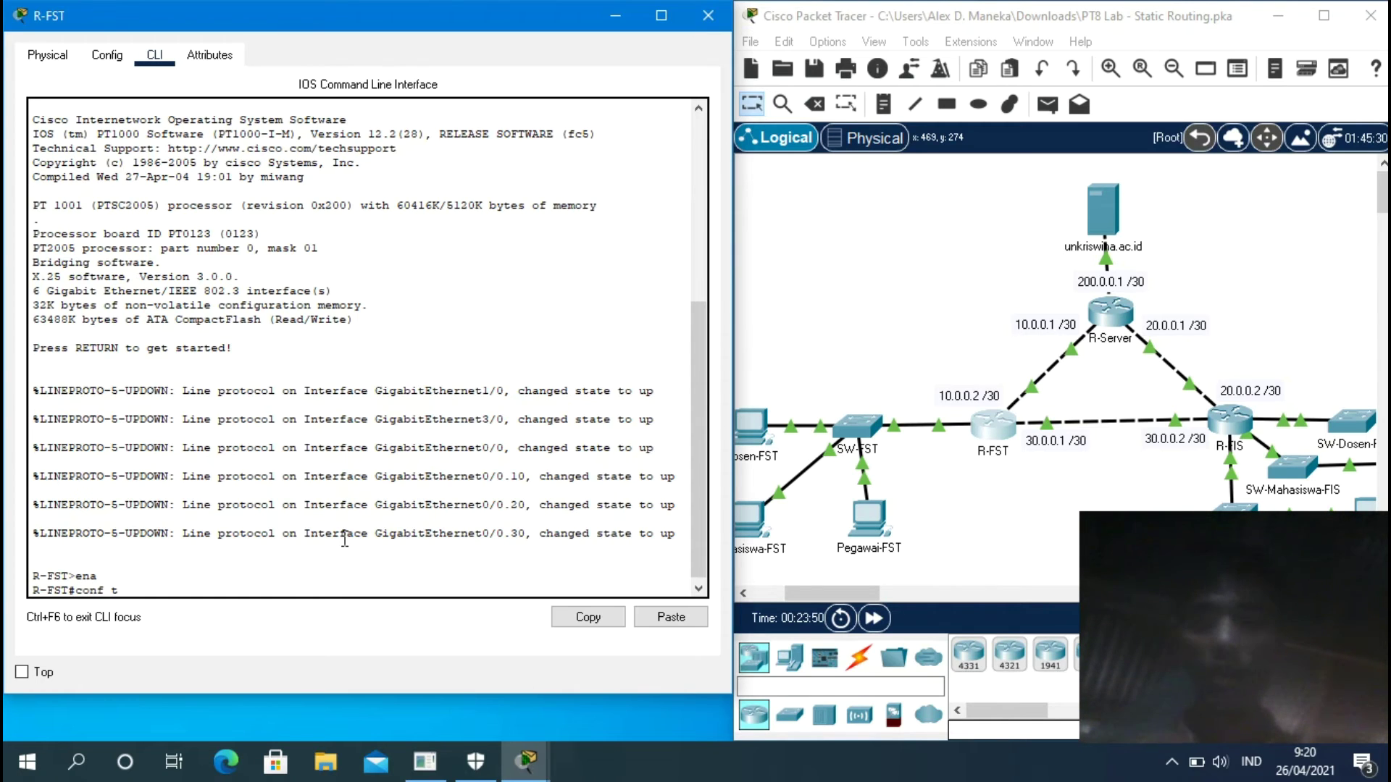
type(" t")
key("Return")
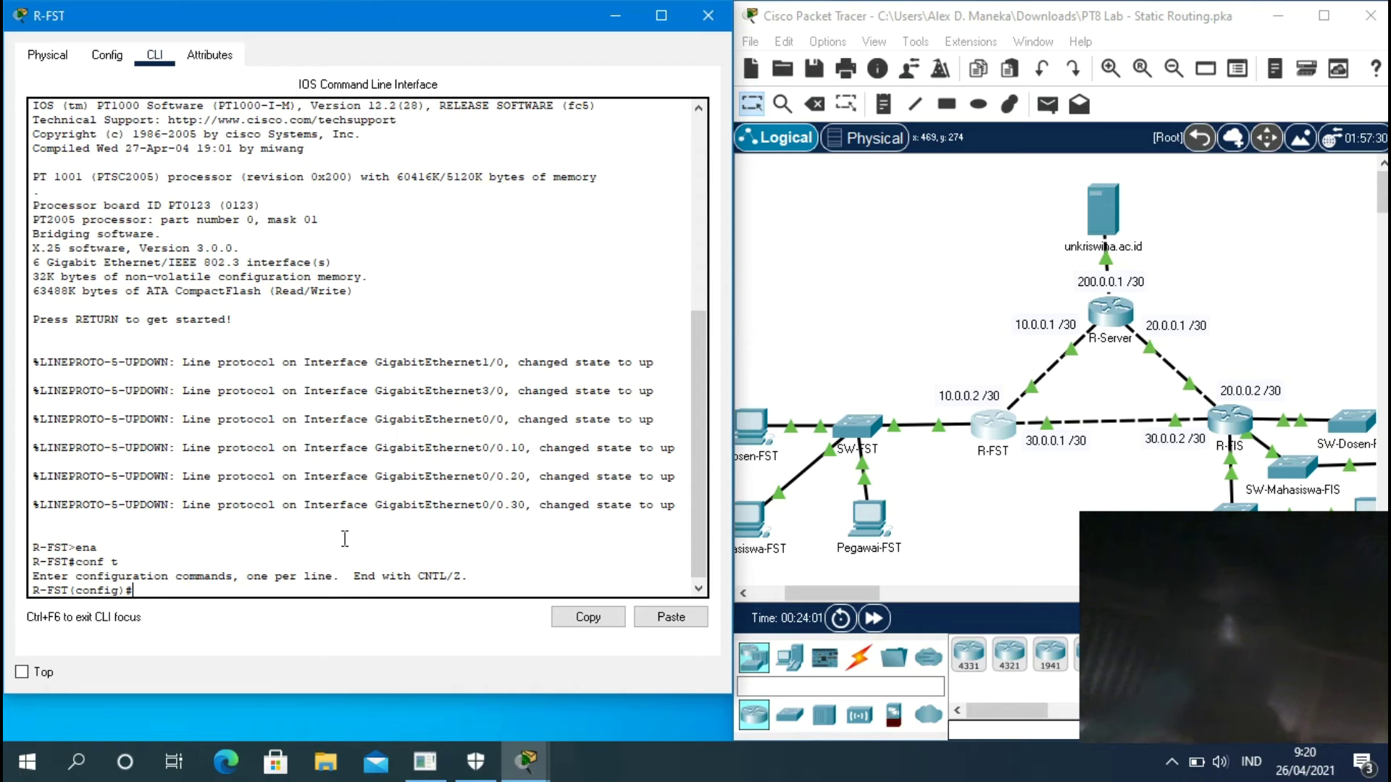
Add a static route on R-FST to network 200.0.0.0 with mask 255.255.255.252 through next hop 10.0.0.1.
type("ip route")
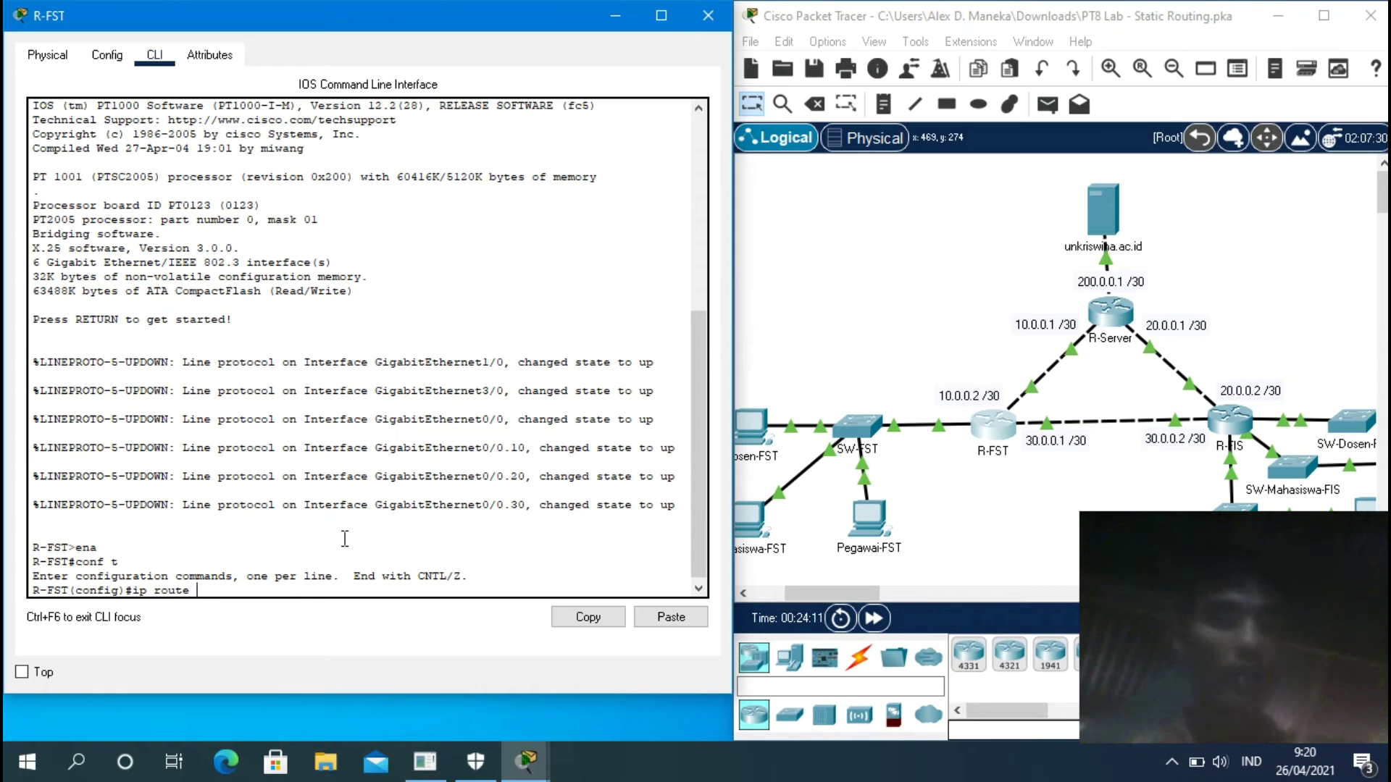
type("200.0.0")
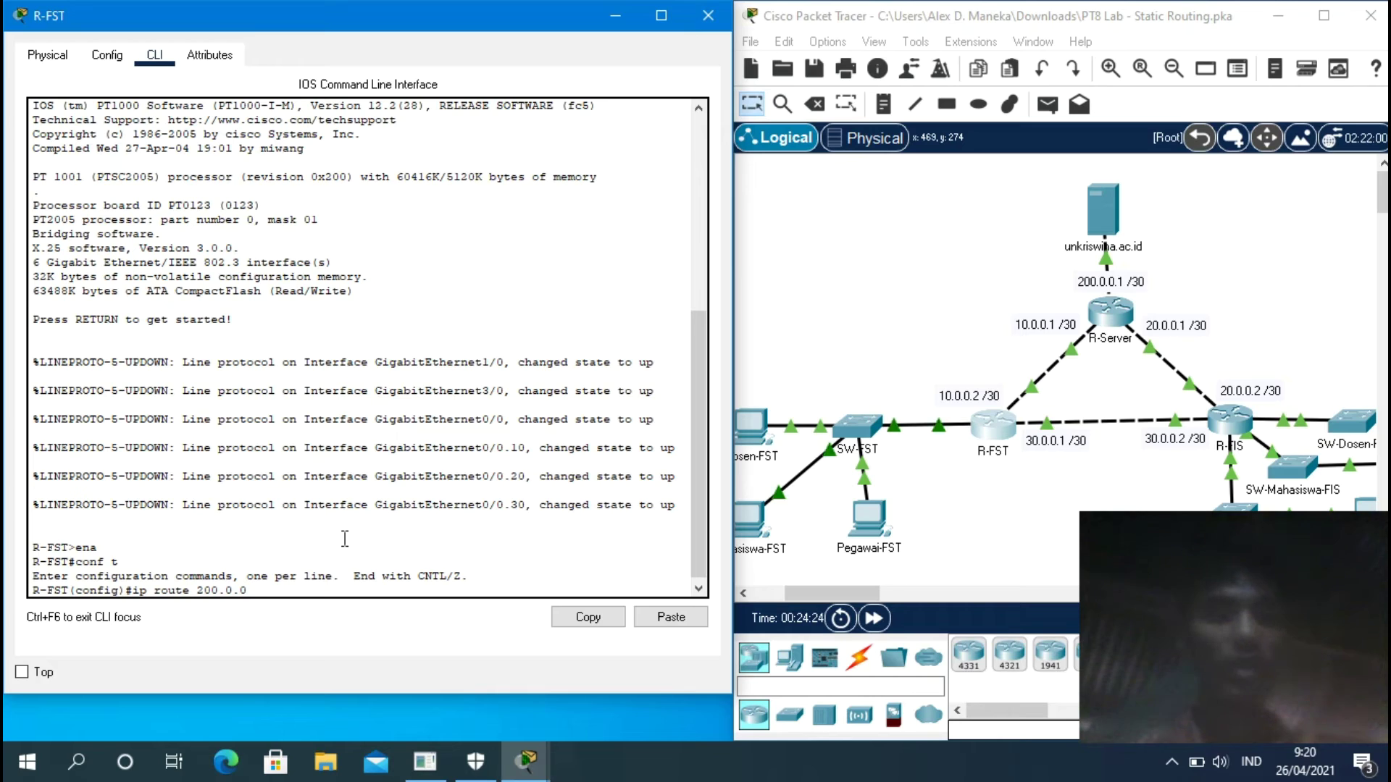
type(".0")
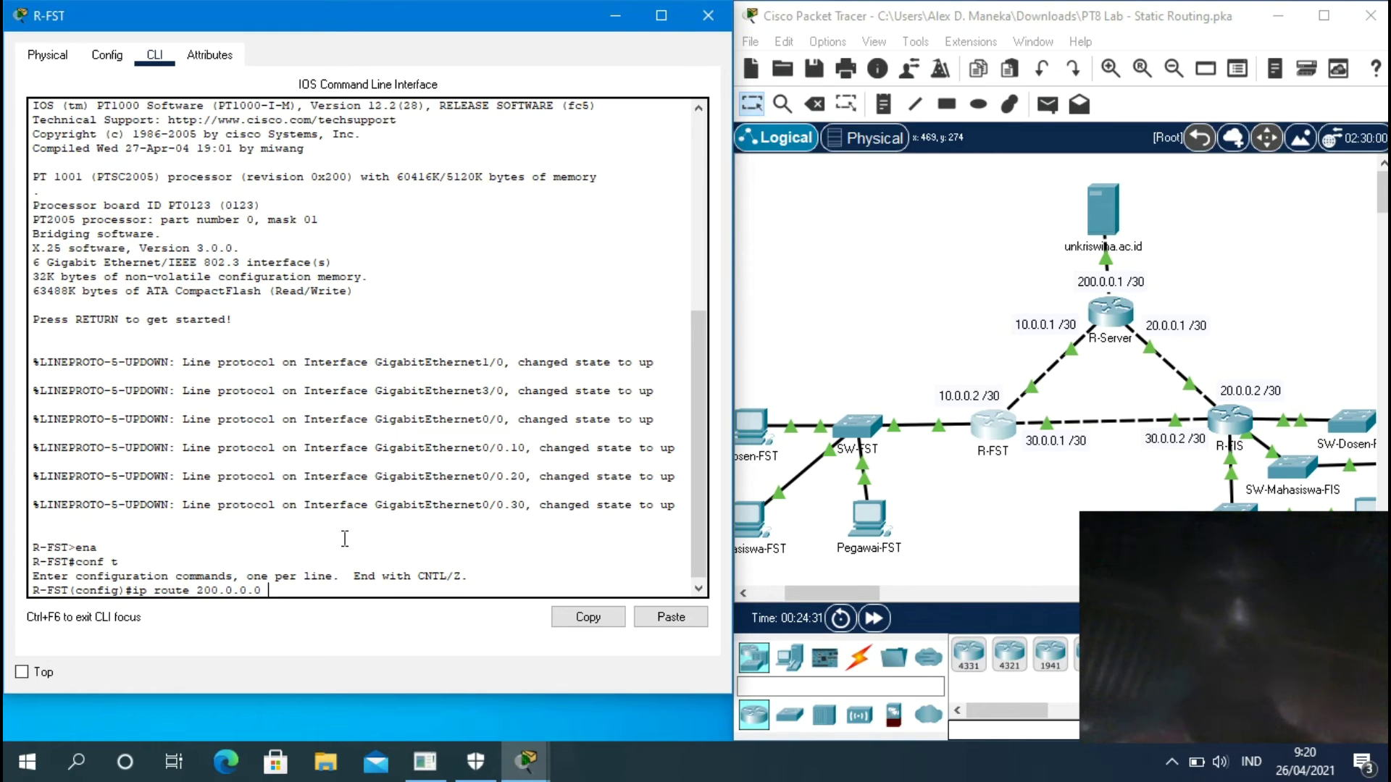
type(" 255.255.255.0")
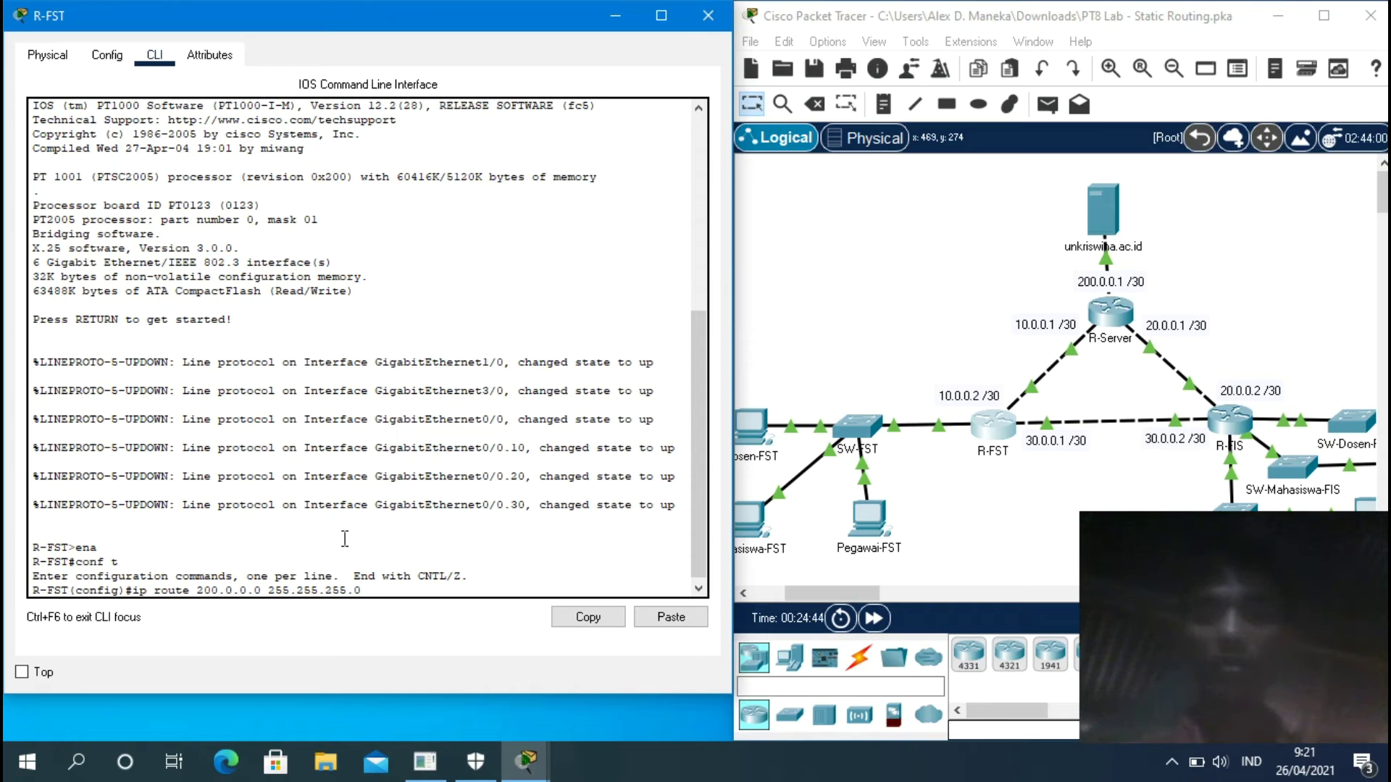
key("BackSpace")
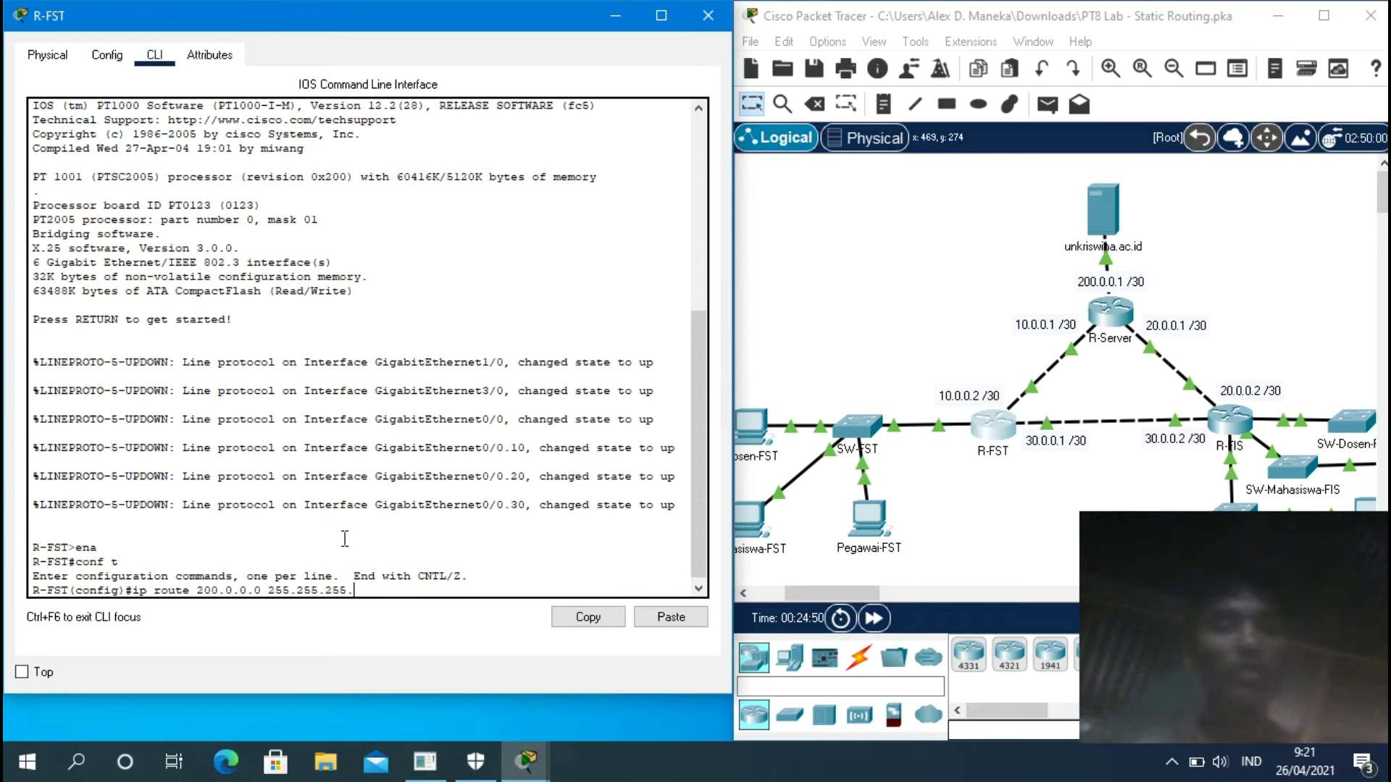
type("252 1")
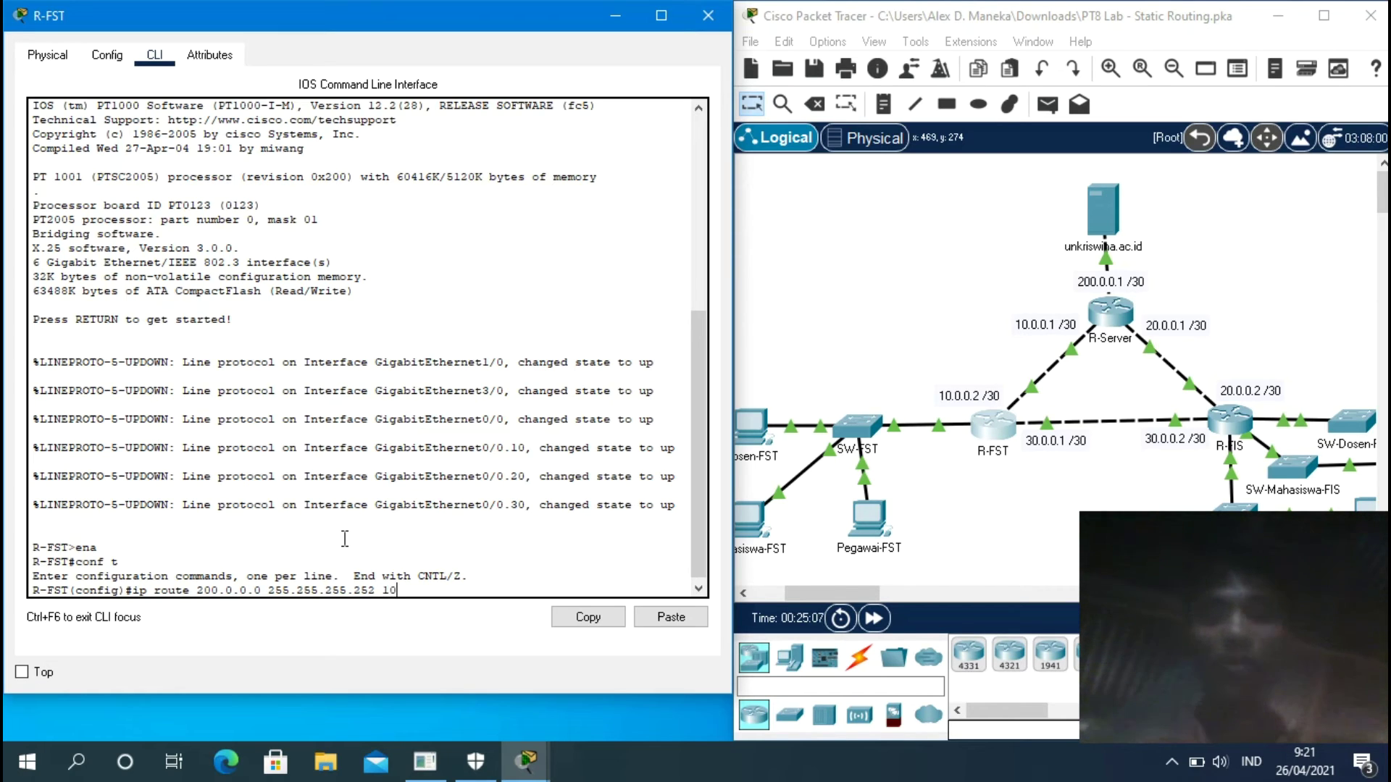
type("0")
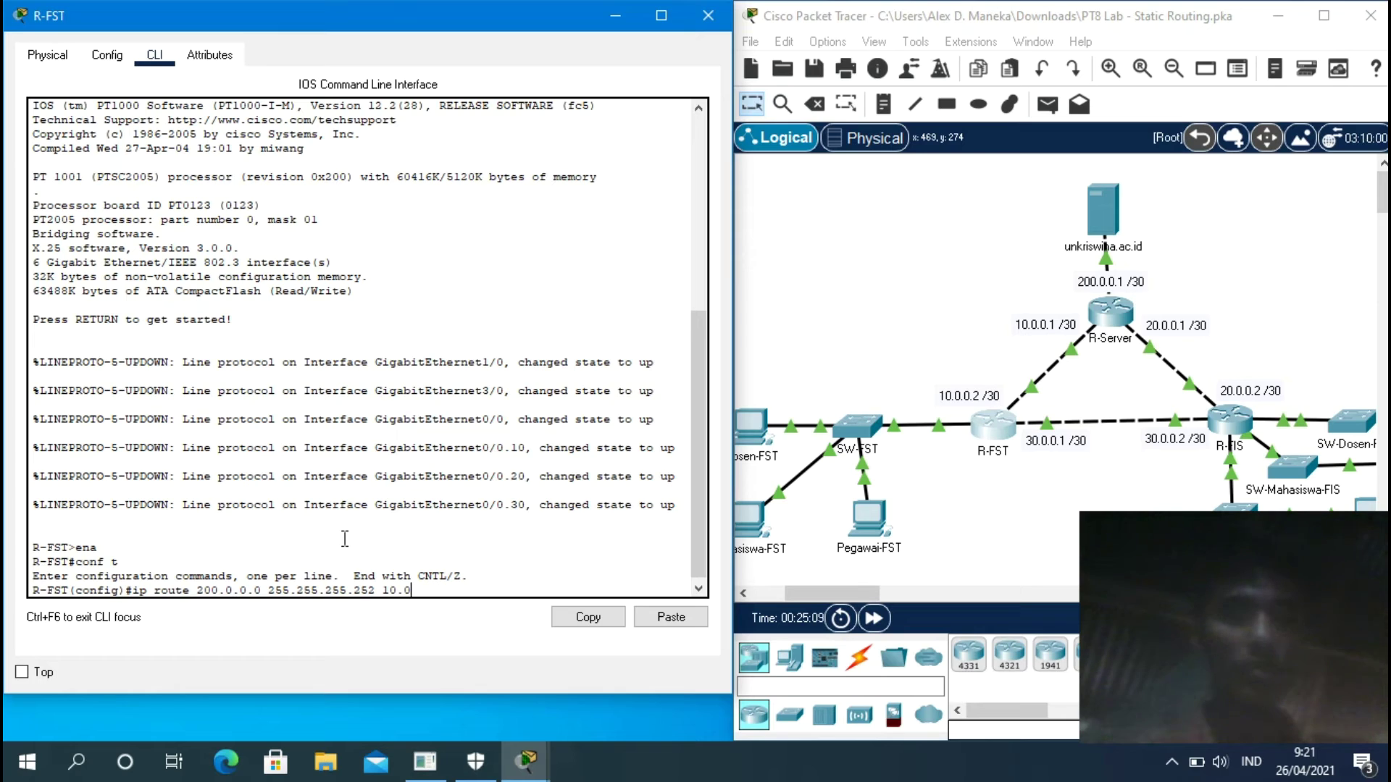
type(".0.1")
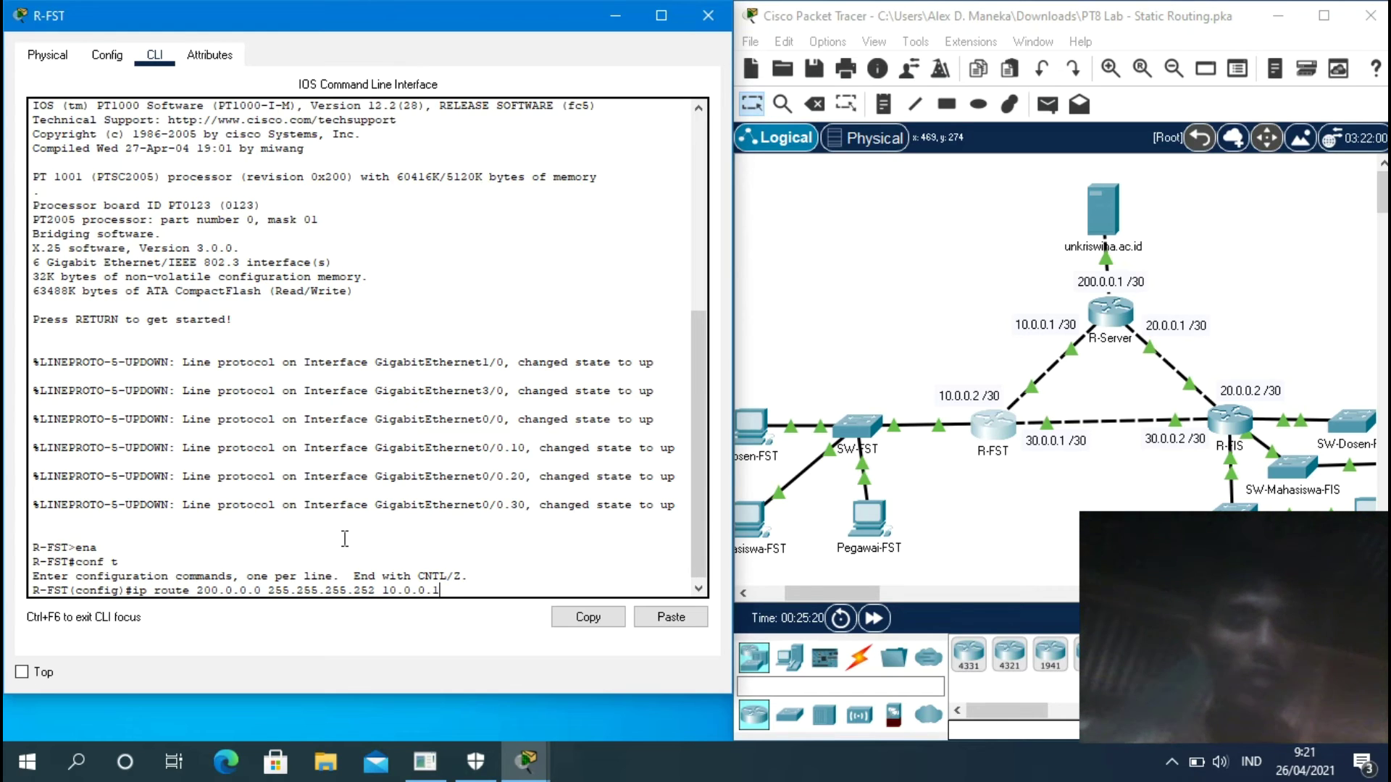
key("Return")
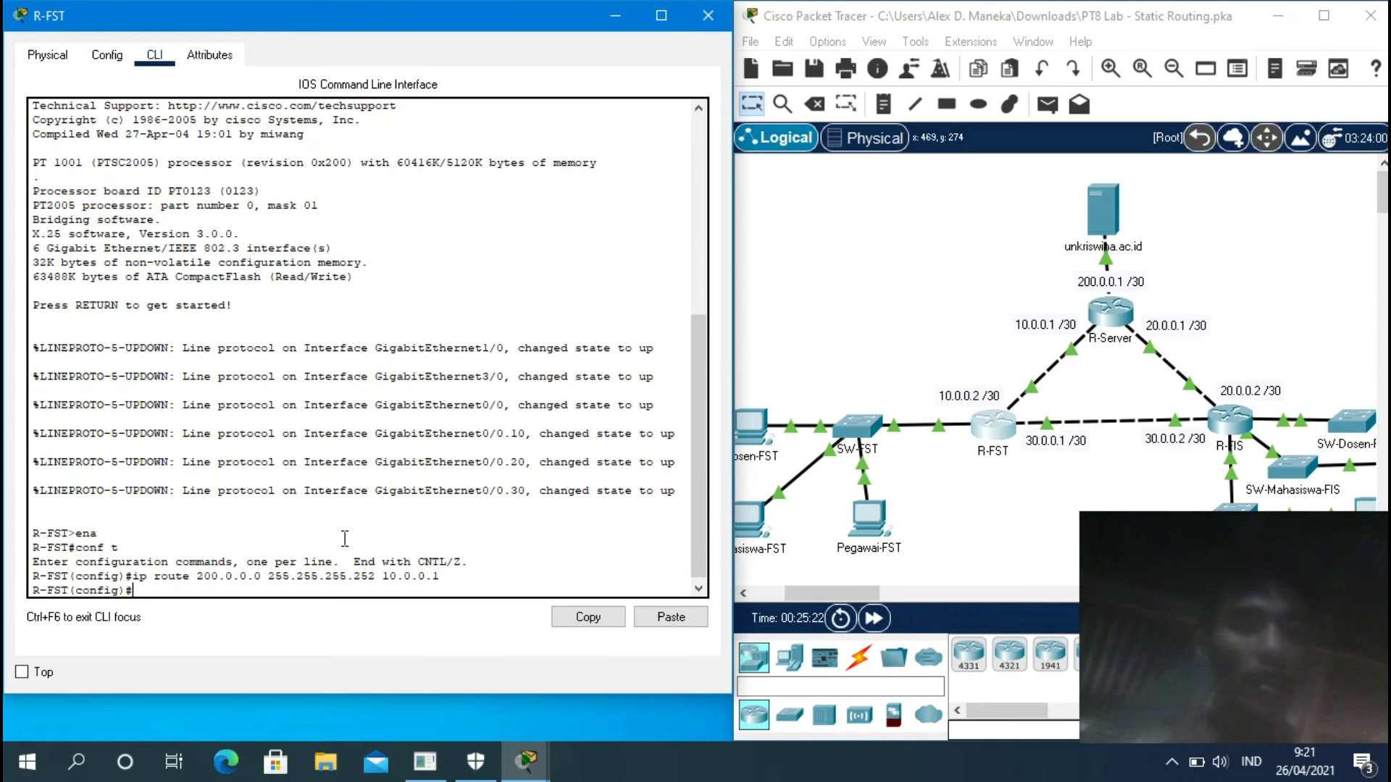
Try to add a static route on R-FST to network 220.0.0.0 with mask 255.255.255.0 through next hop 30.0.0.1.
key("Up")
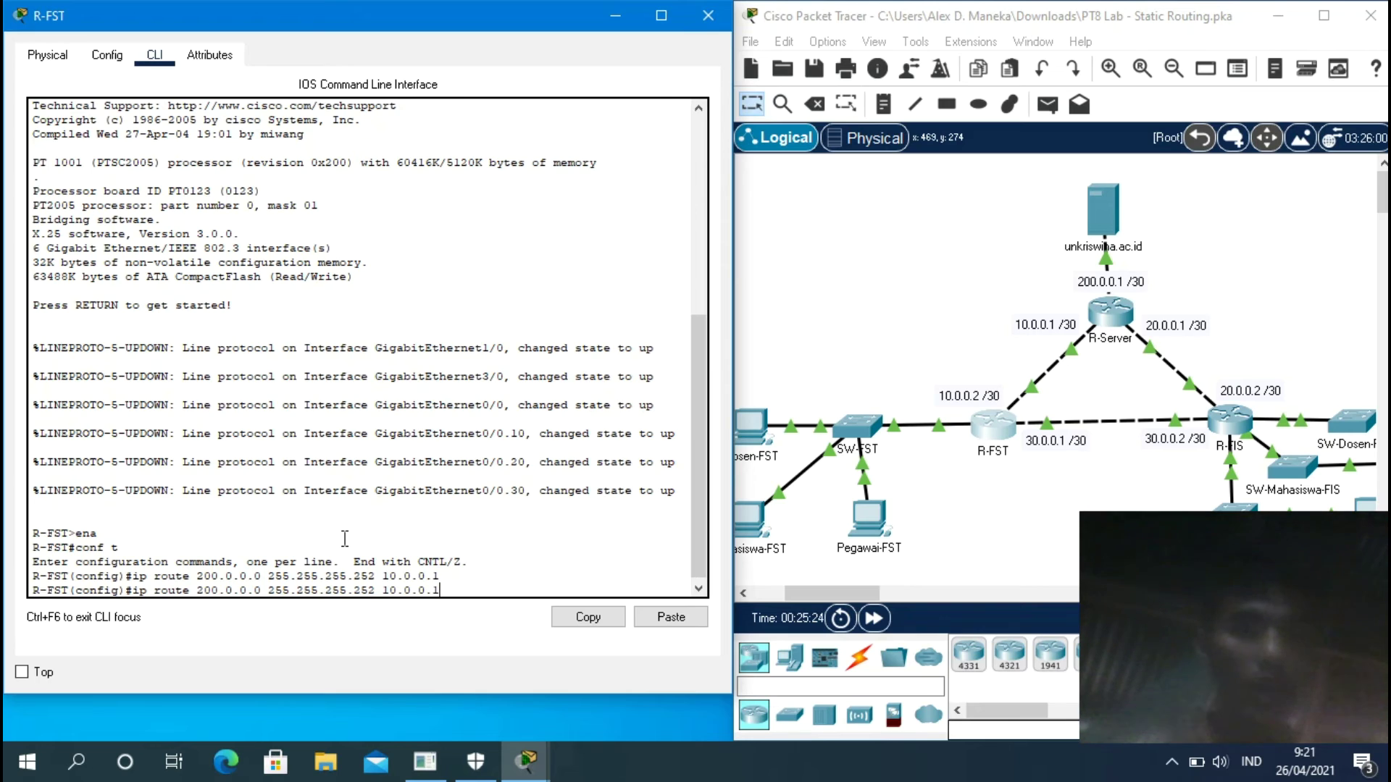
key("Left")
key("Left")
key("Left")
key("Left")
key("Left")
key("Left")
key("Left")
key("Left")
key("Left")
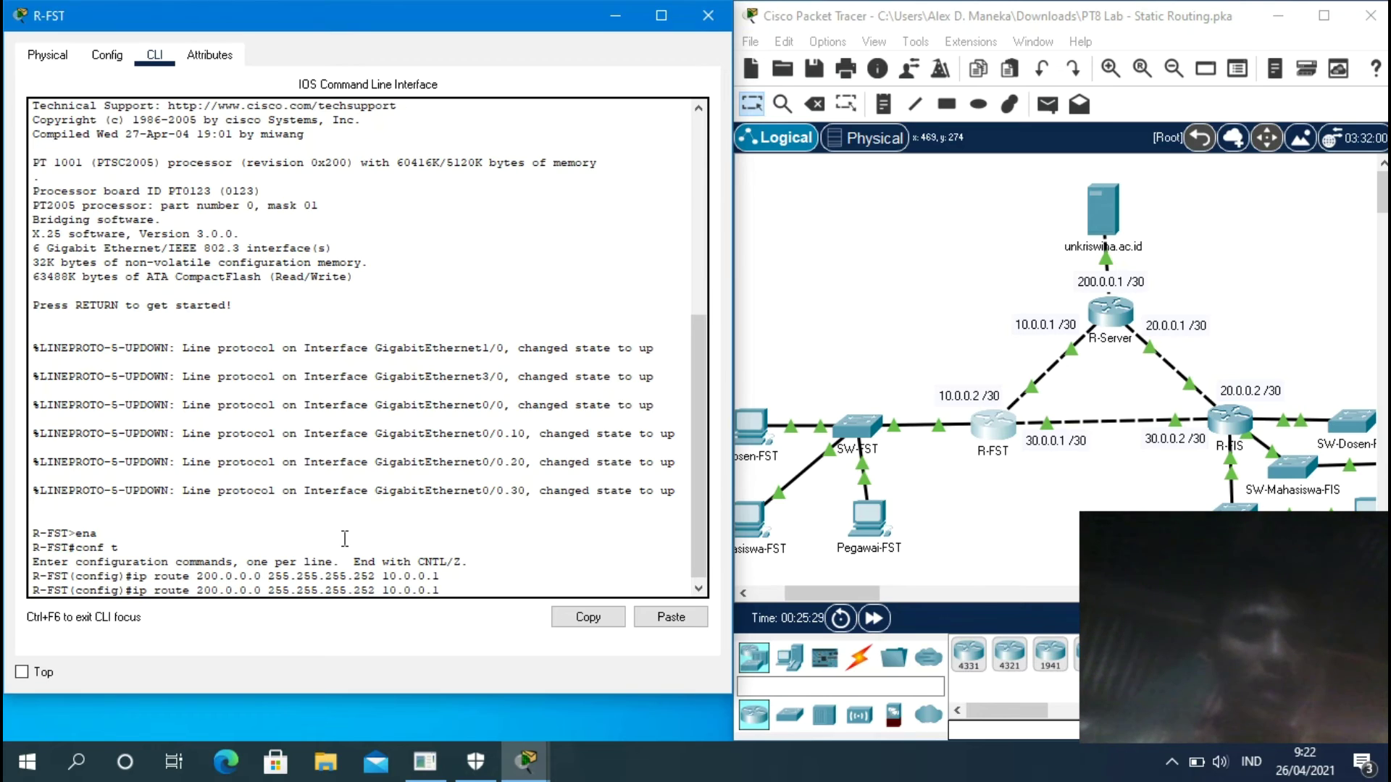
key("BackSpace")
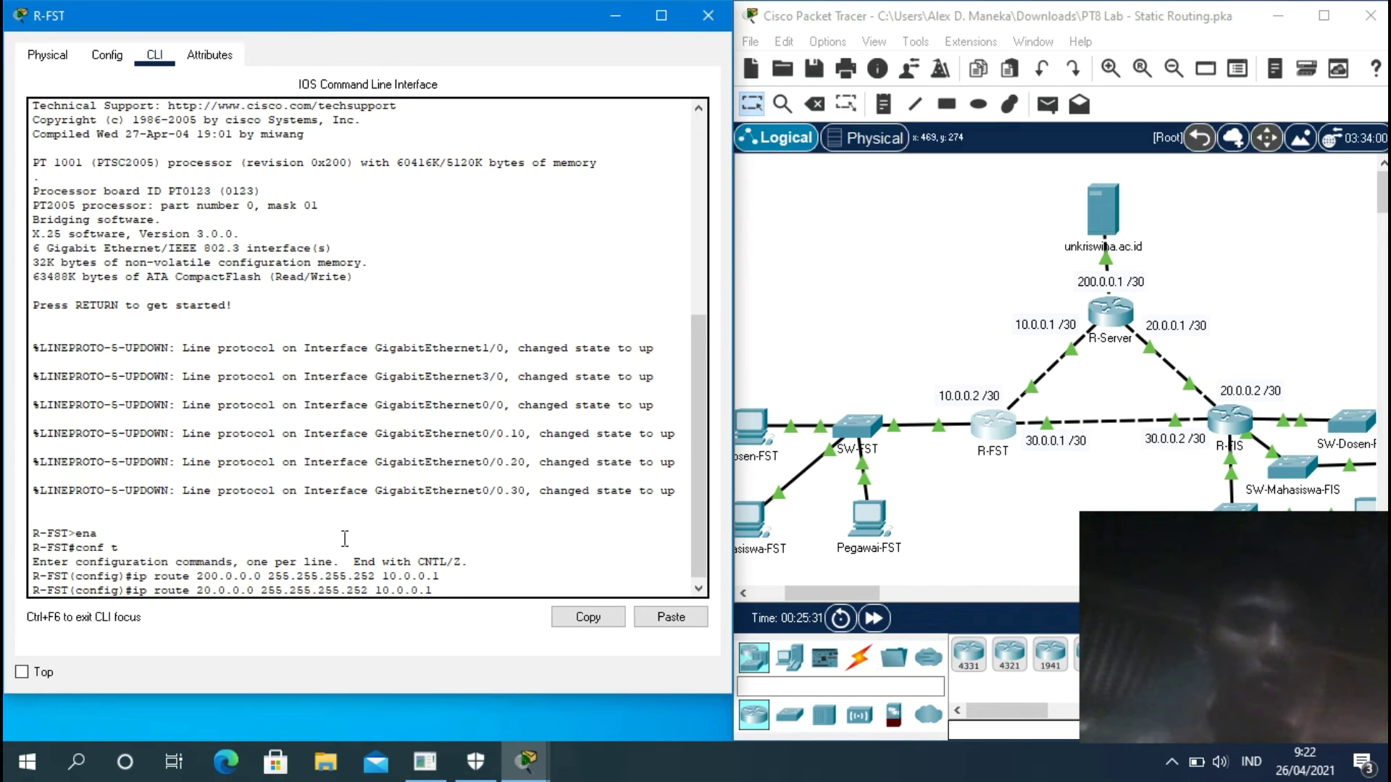
key("BackSpace")
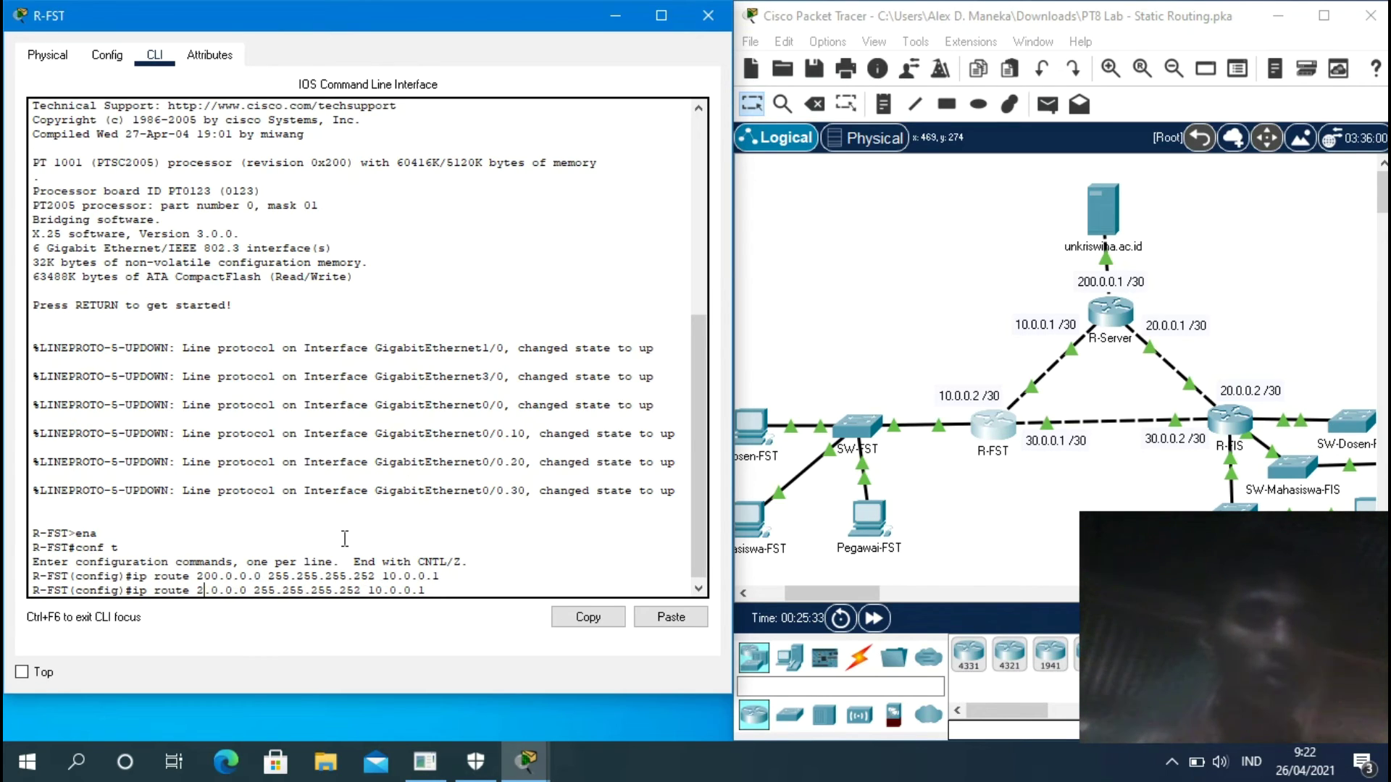
type("20")
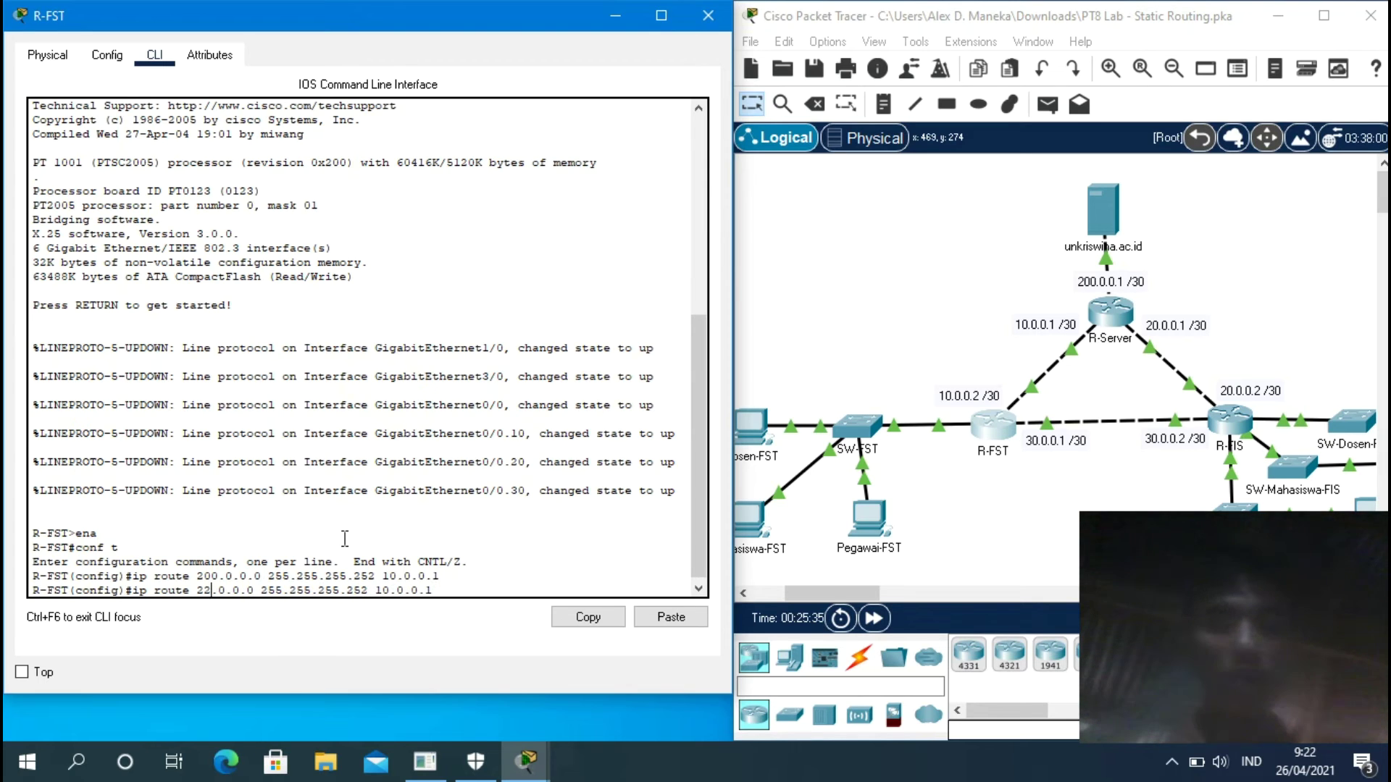
key("Right")
key("Right")
key("Right")
key("Right")
key("Right")
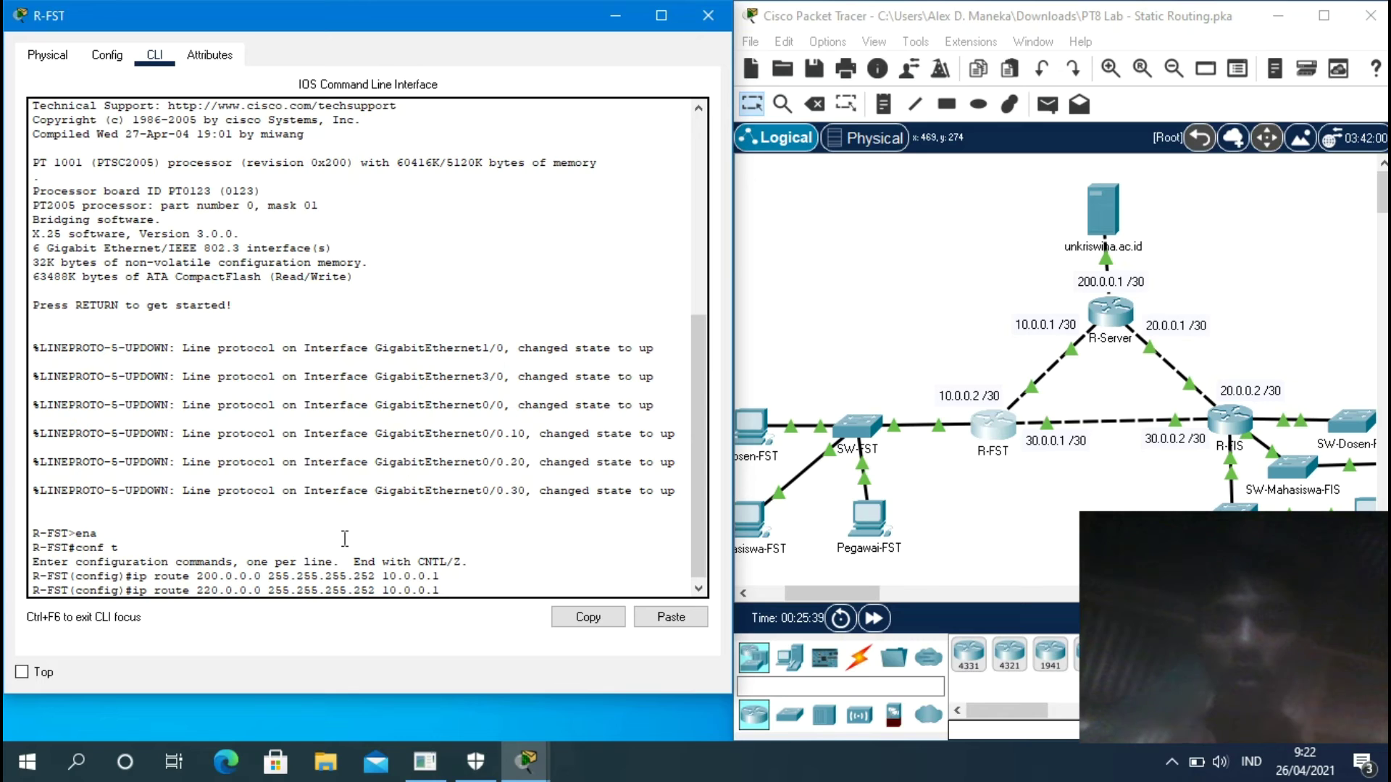
key("Right")
key("Right")
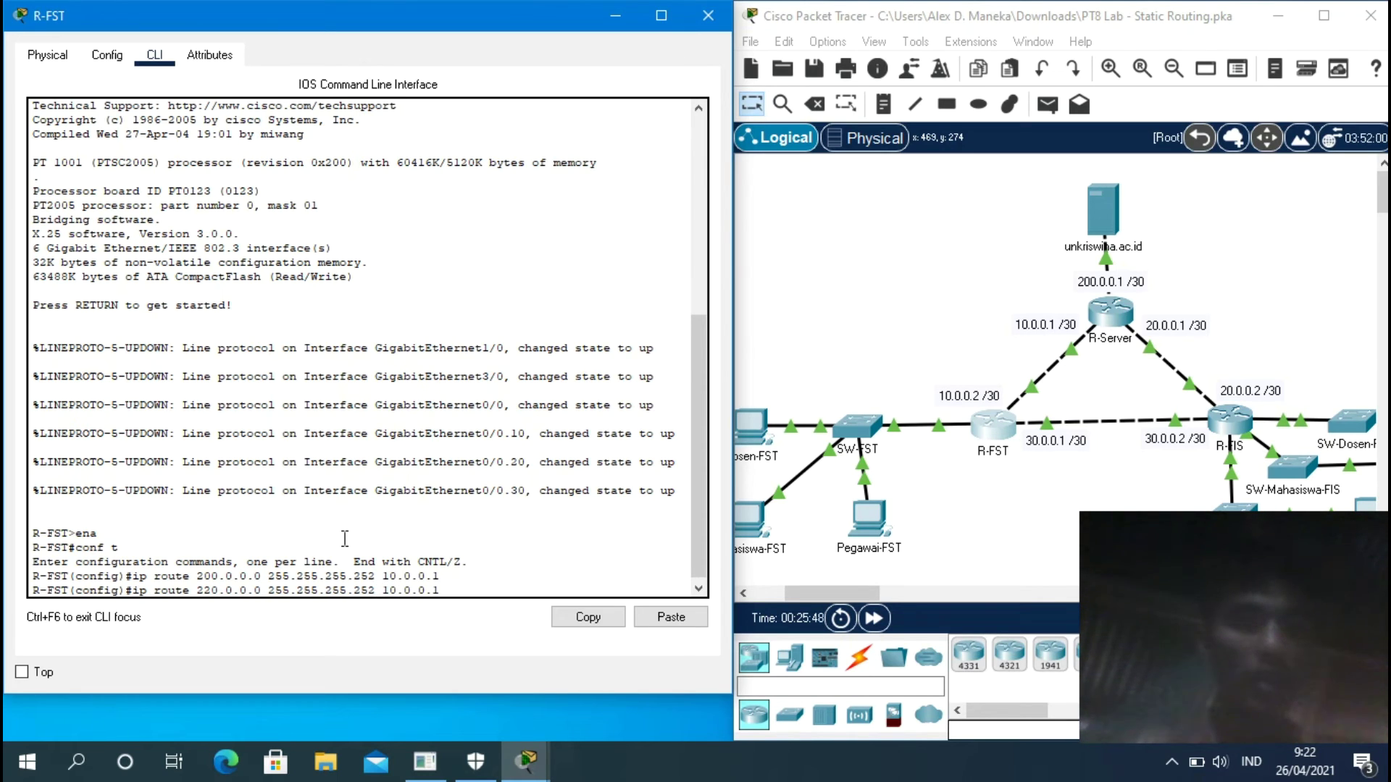
key("BackSpace")
key("BackSpace")
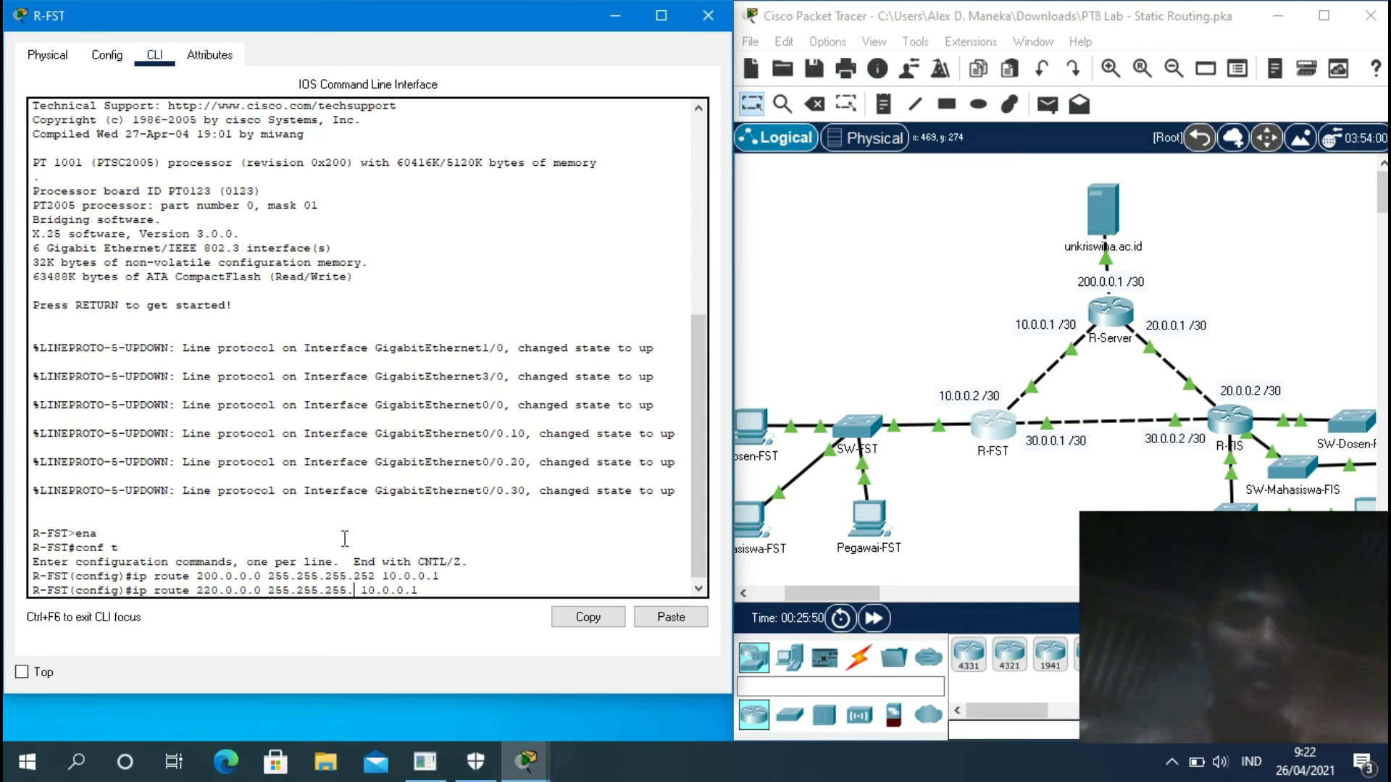
type("0")
key("Right")
key("Right")
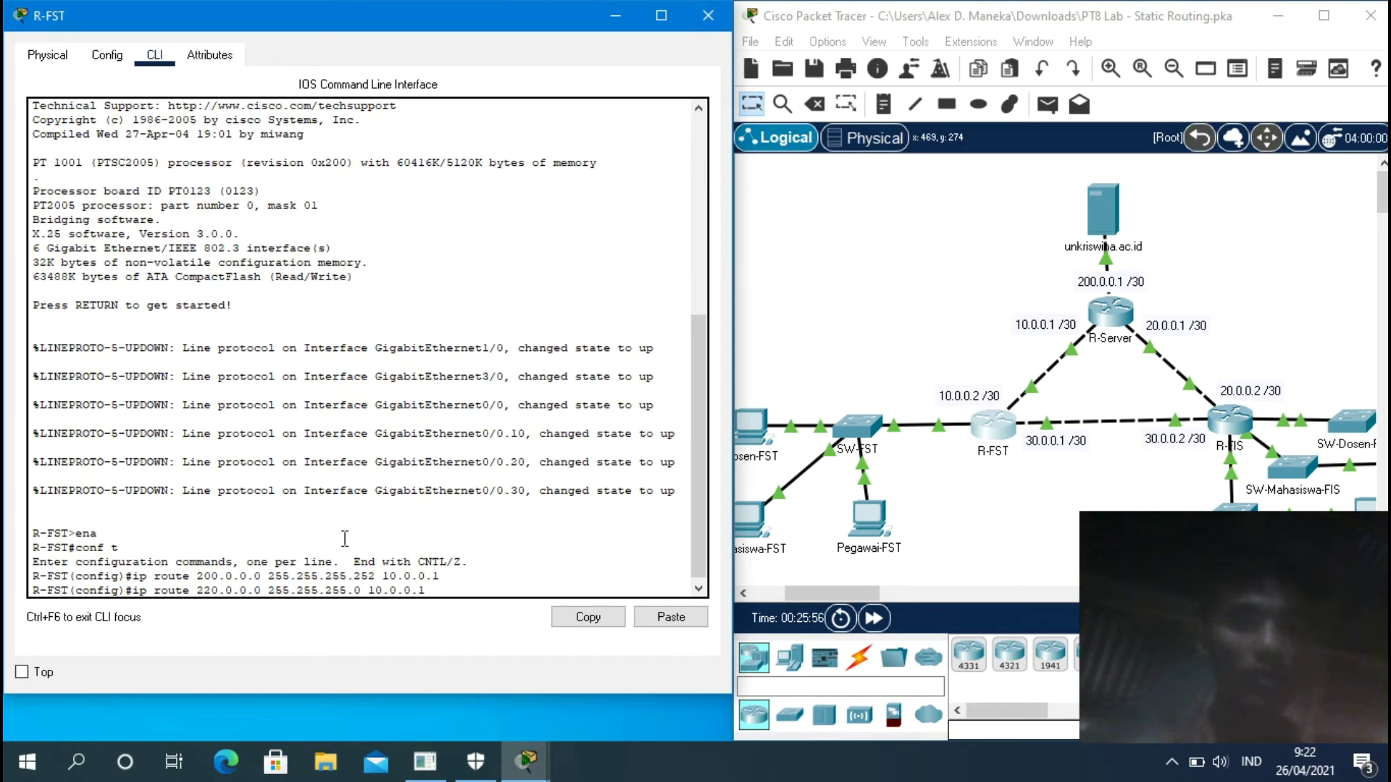
key("BackSpace")
key("Delete")
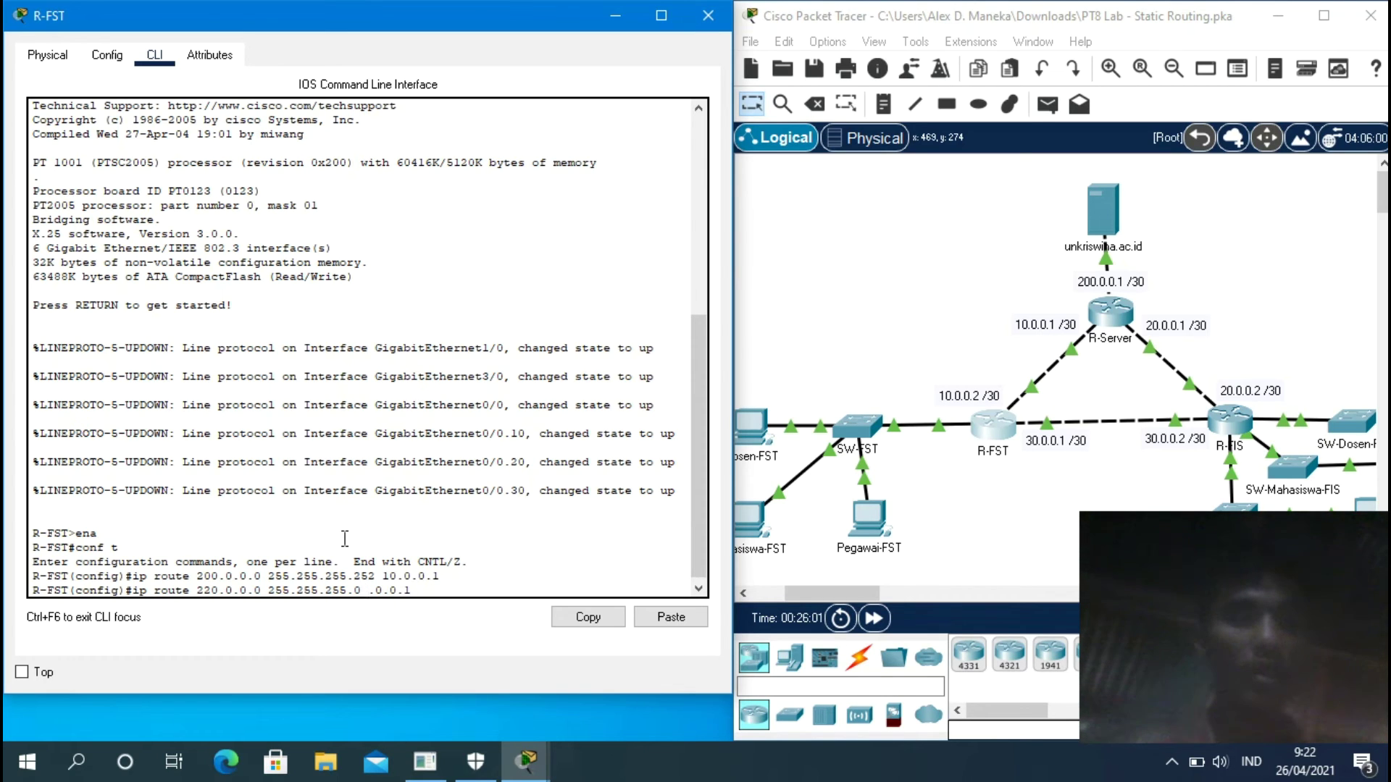
type("30")
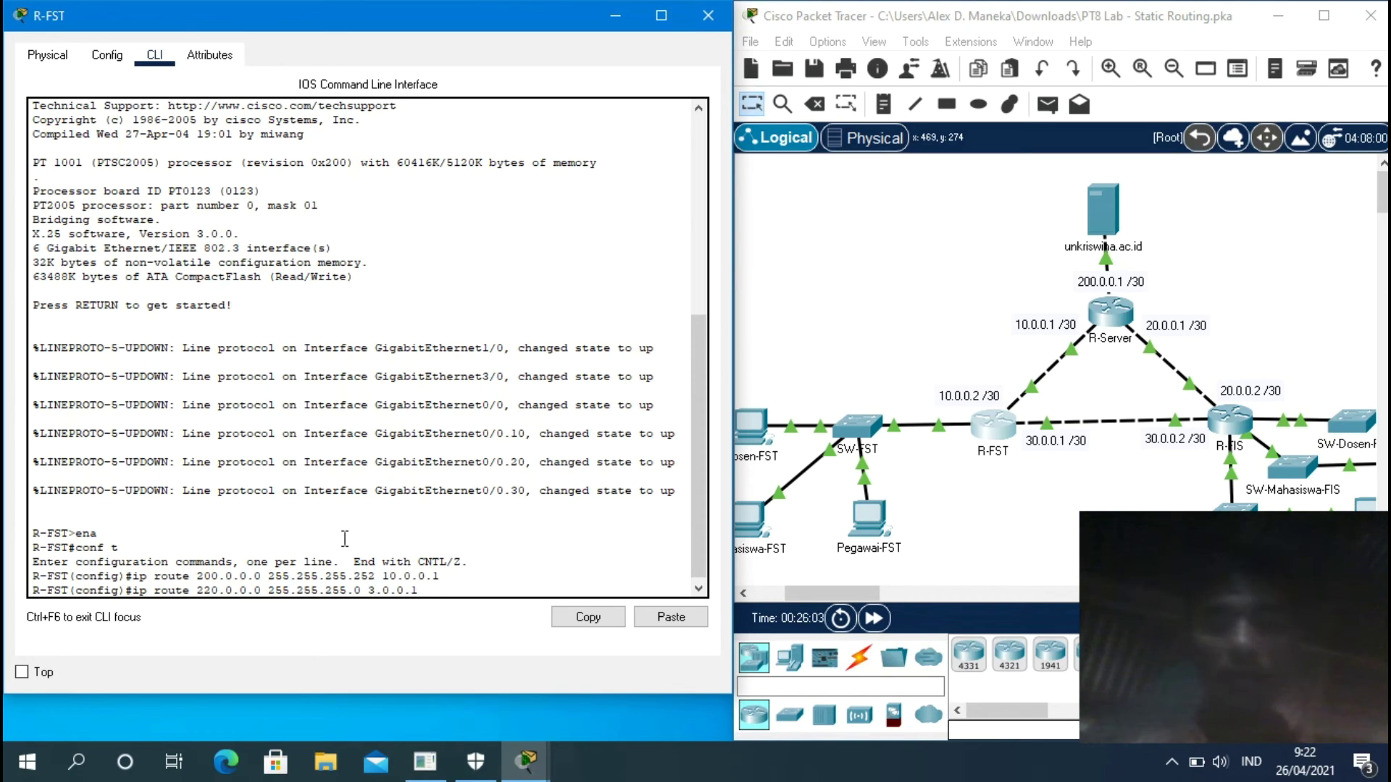
key("Right")
key("Right")
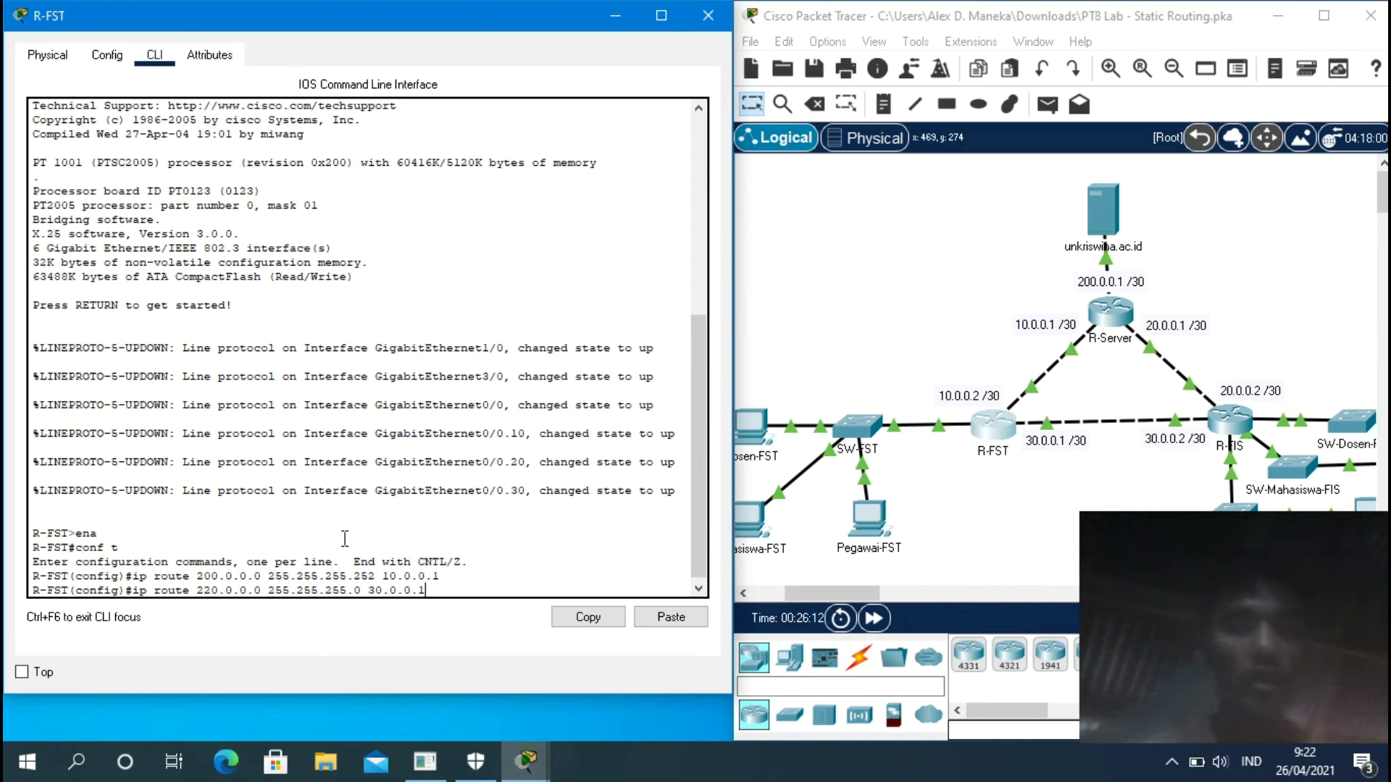
key("Return")
Reissue the R-FST static route to network 220.0.0.0 with mask 255.255.255.0 using next hop 30.0.0.2.
key("Up")
key("BackSpace")
type("2")
key("Return")
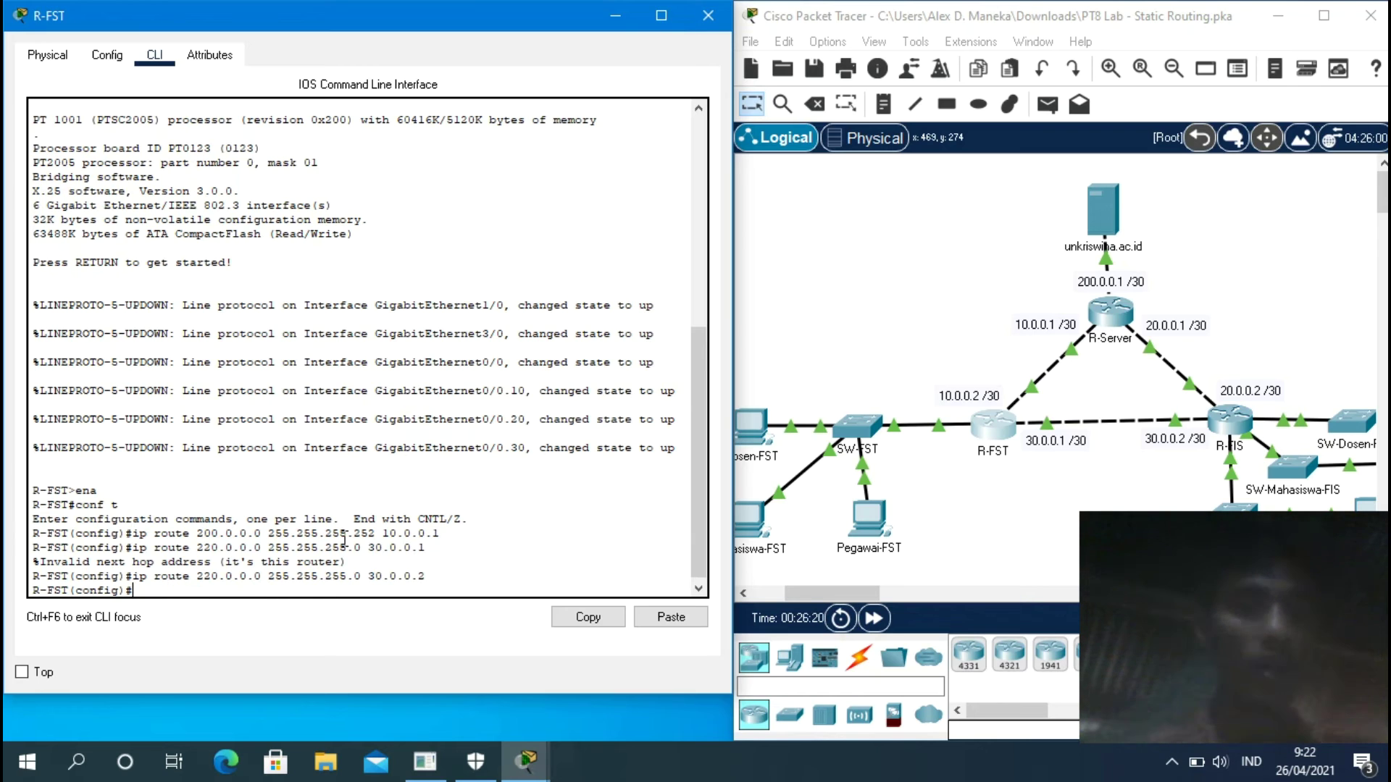
Add a static route on R-FST to network 220.0.10.0 with mask 255.255.255.0 through next hop 30.0.0.2.
key("Up")
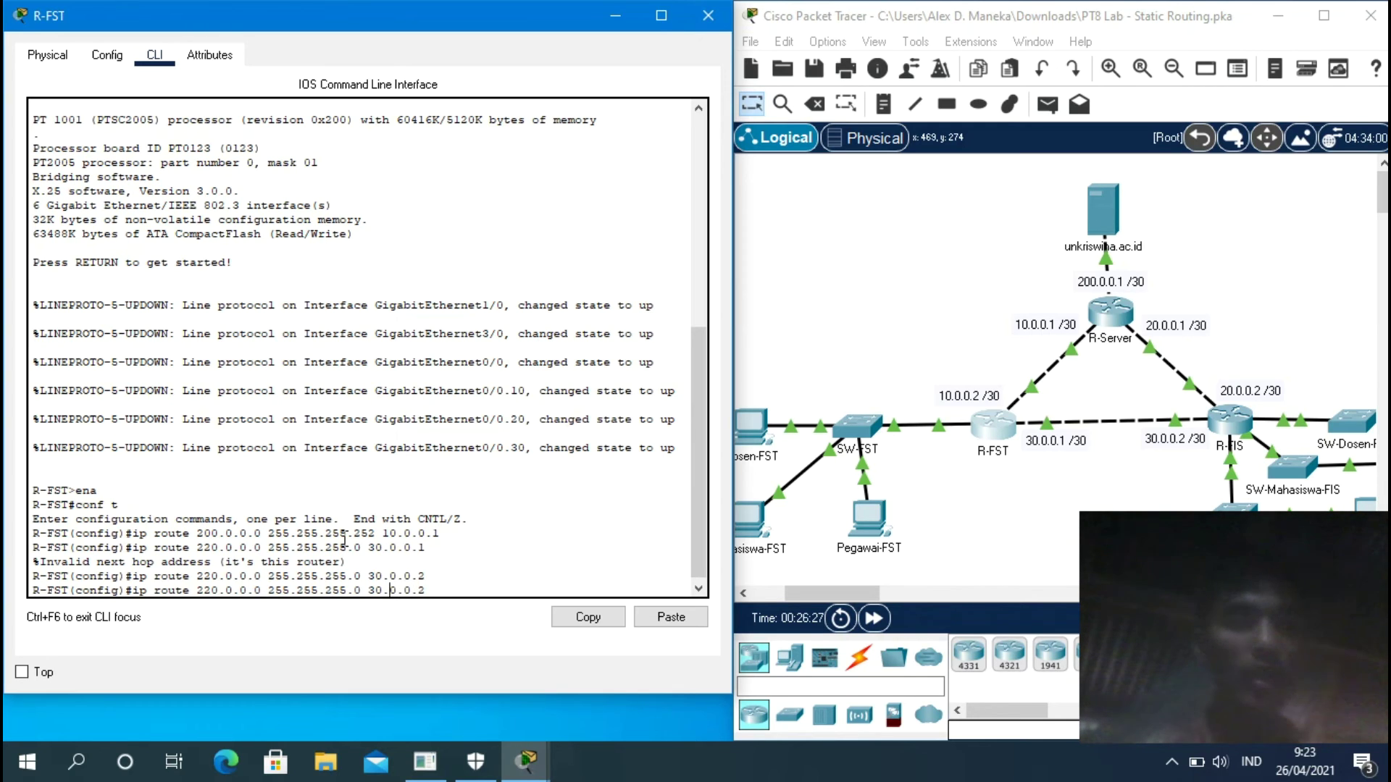
key("Left")
key("Left")
key("Left")
key("Left")
key("Left")
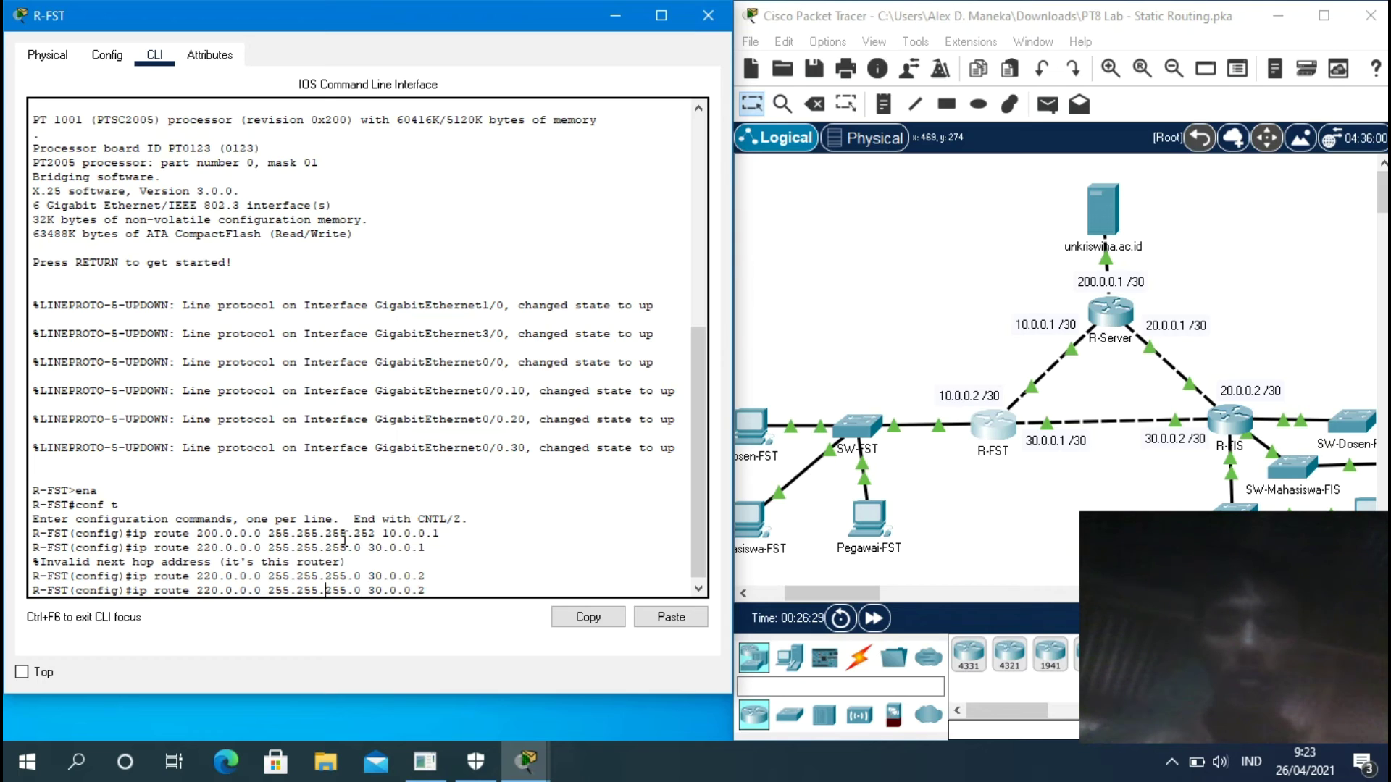
key("Left")
key("Left")
key("Left")
key("Left")
key("Left")
key("Left")
key("Left")
key("Left")
key("Left")
key("Left")
type("1")
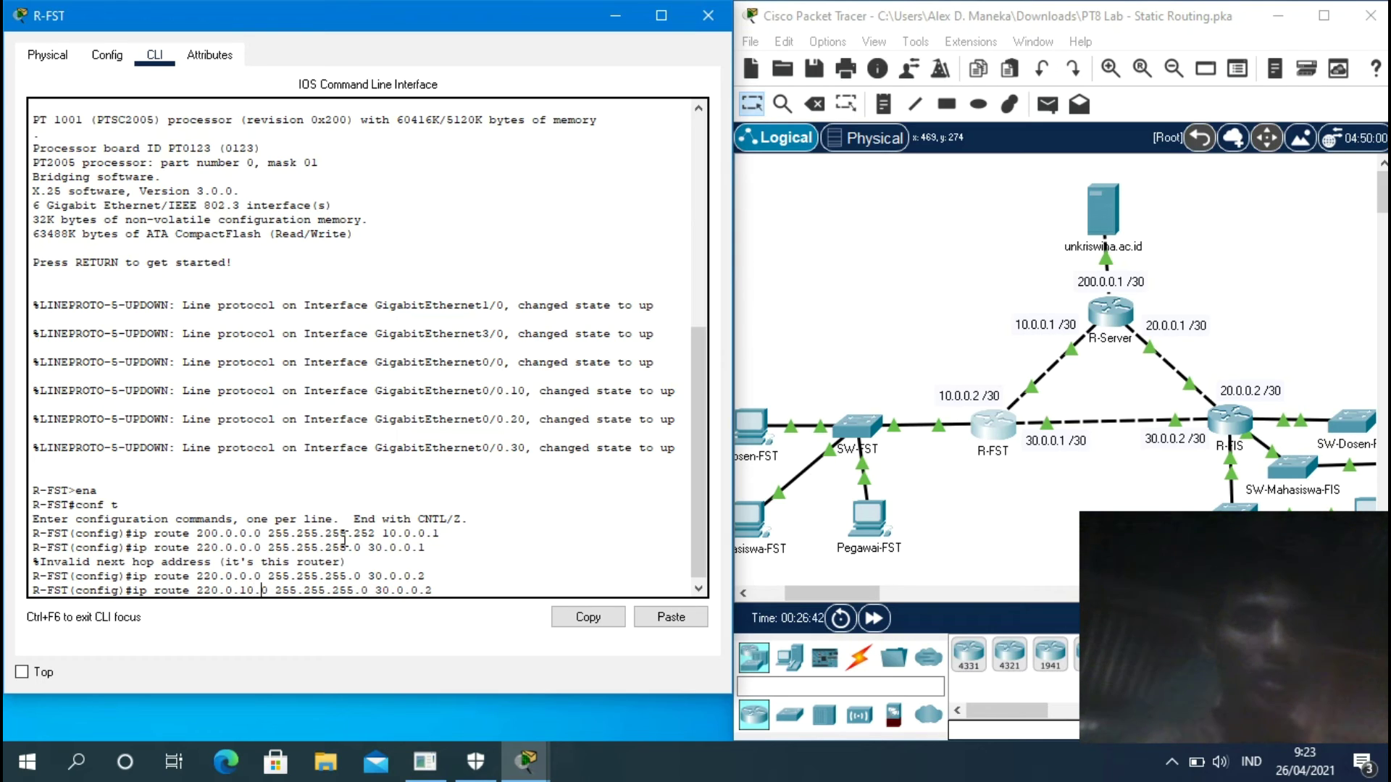
key("Right")
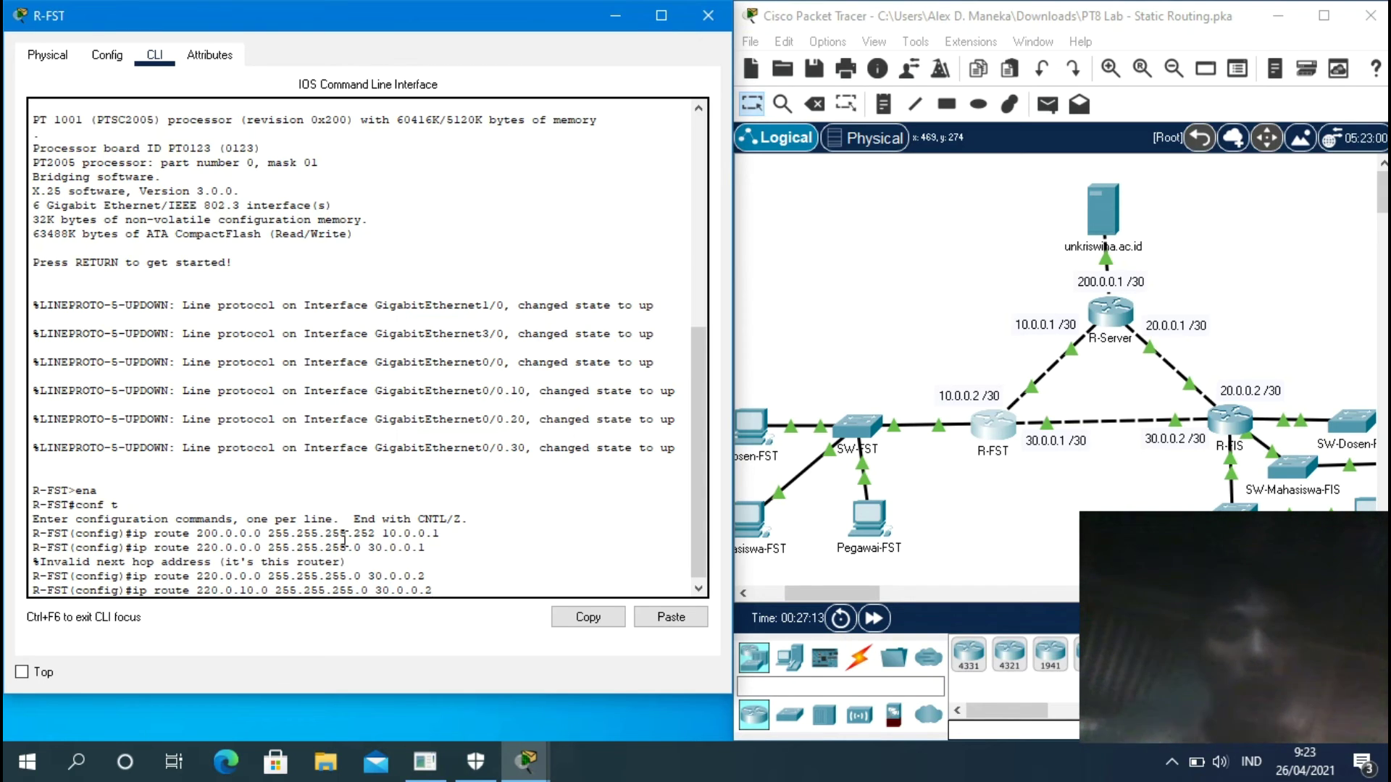
key("Return")
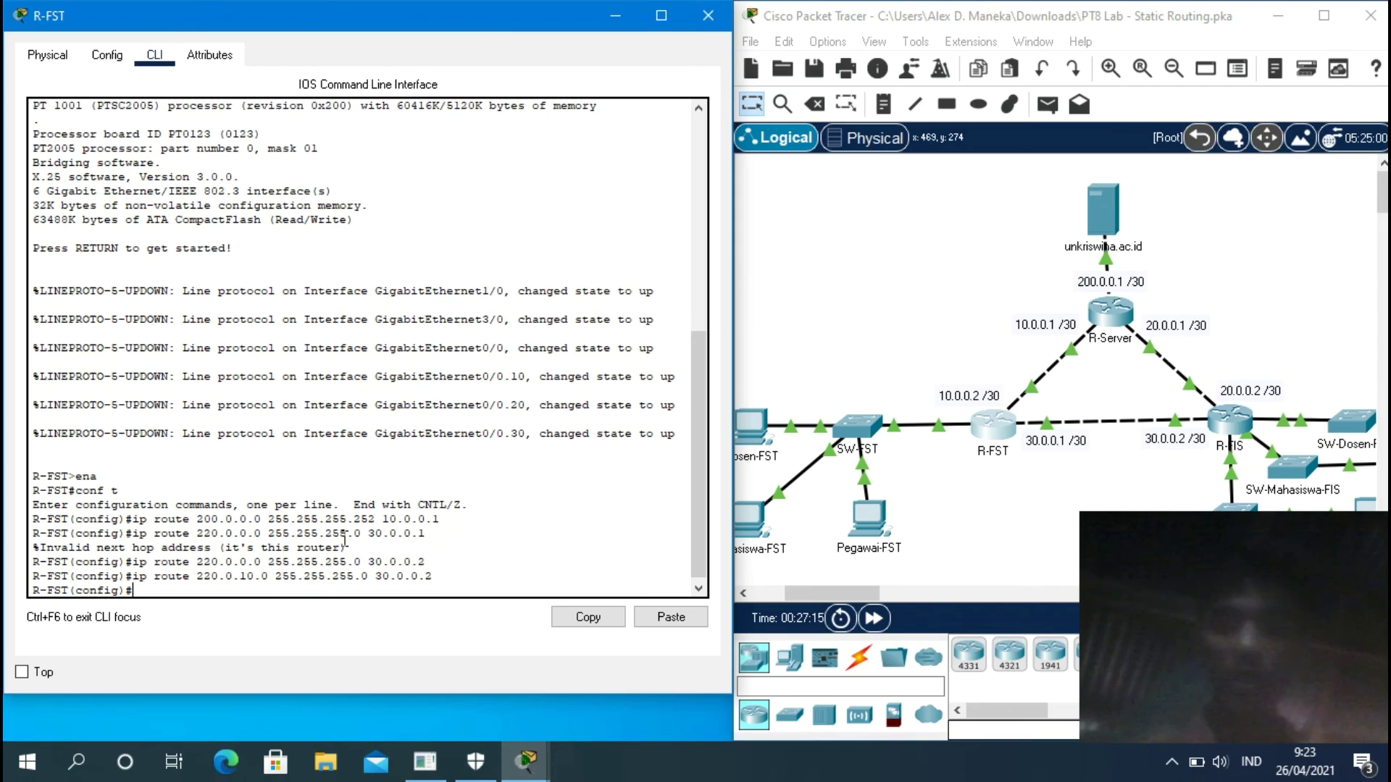
Add a static route on R-FST to network 220.0.20.0 with mask 255.255.255.0 through next hop 30.0.0.2.
key("Up")
key("Left")
key("Left")
key("Left")
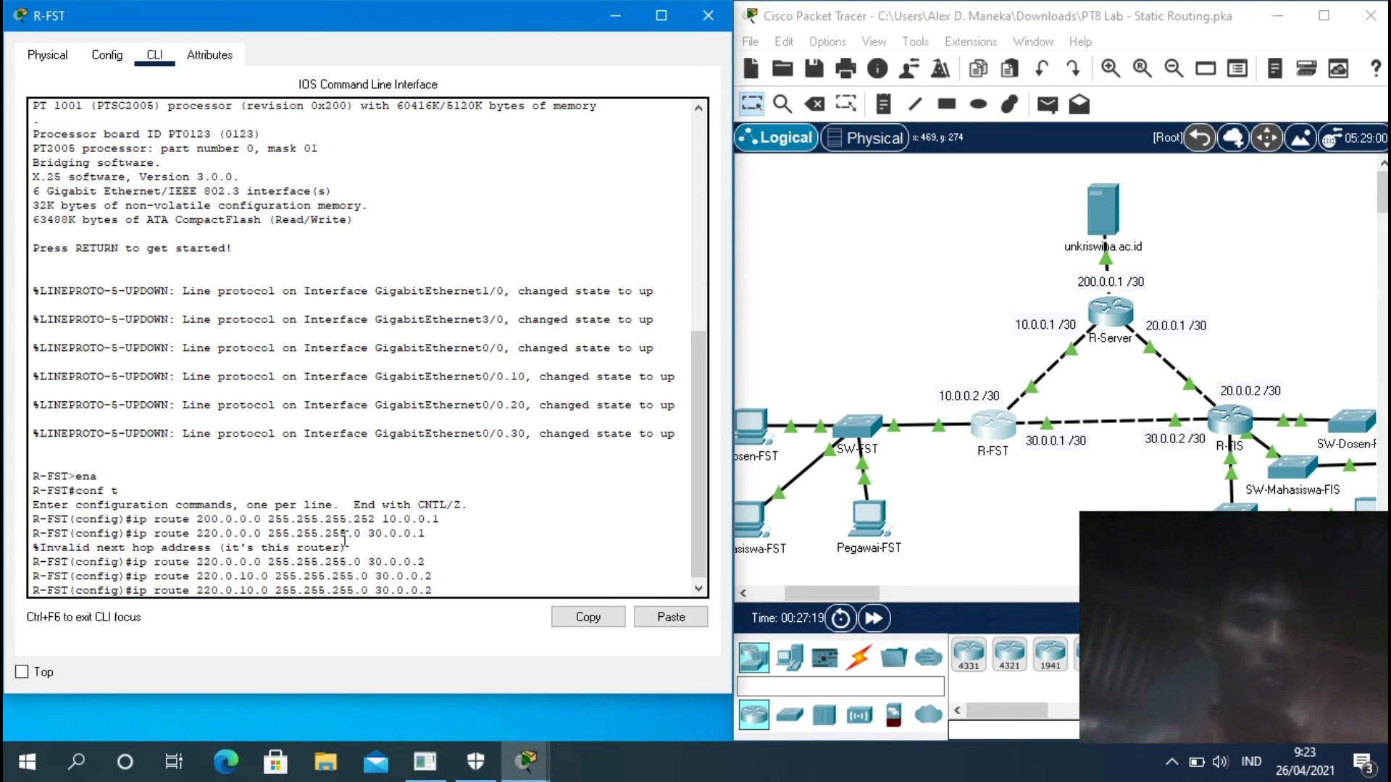
key("BackSpace")
key("BackSpace")
type("2")
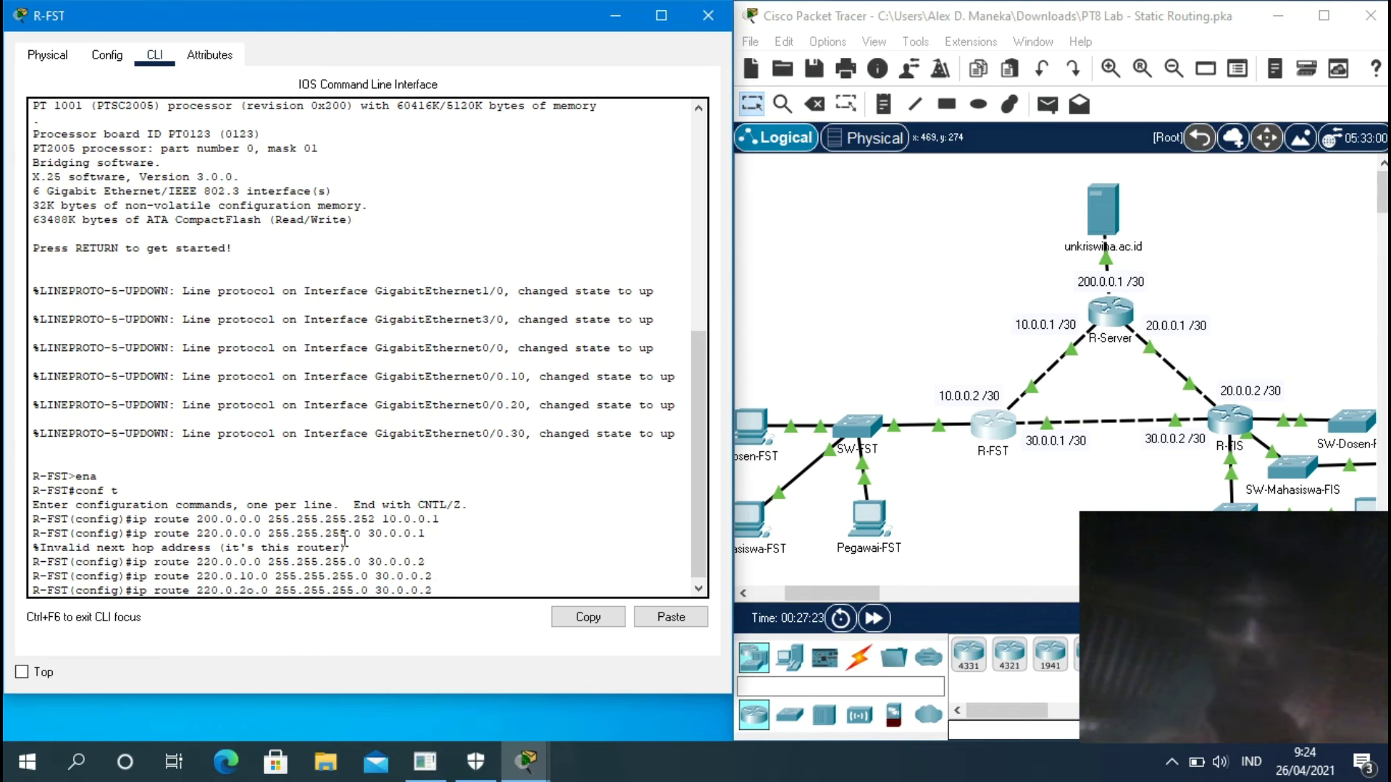
type("0")
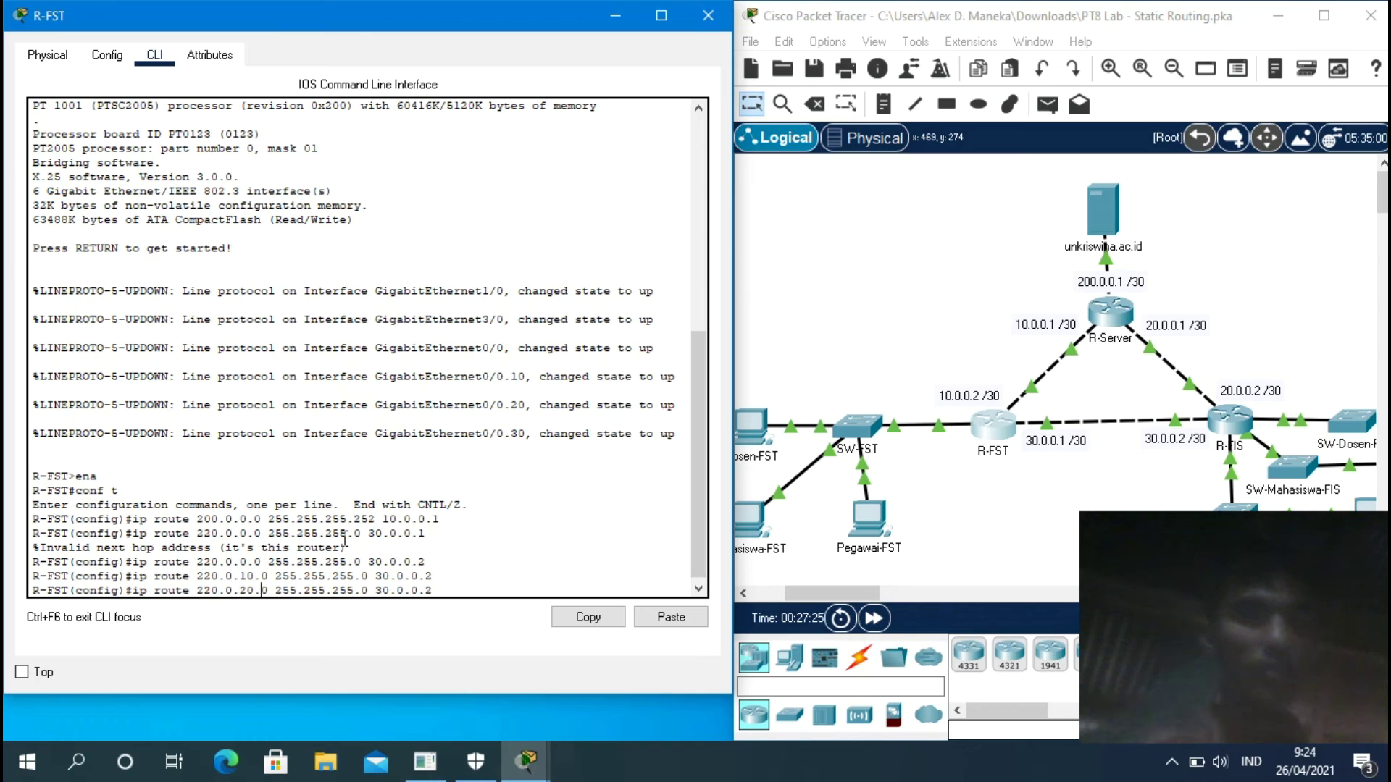
key("Right")
key("Right")
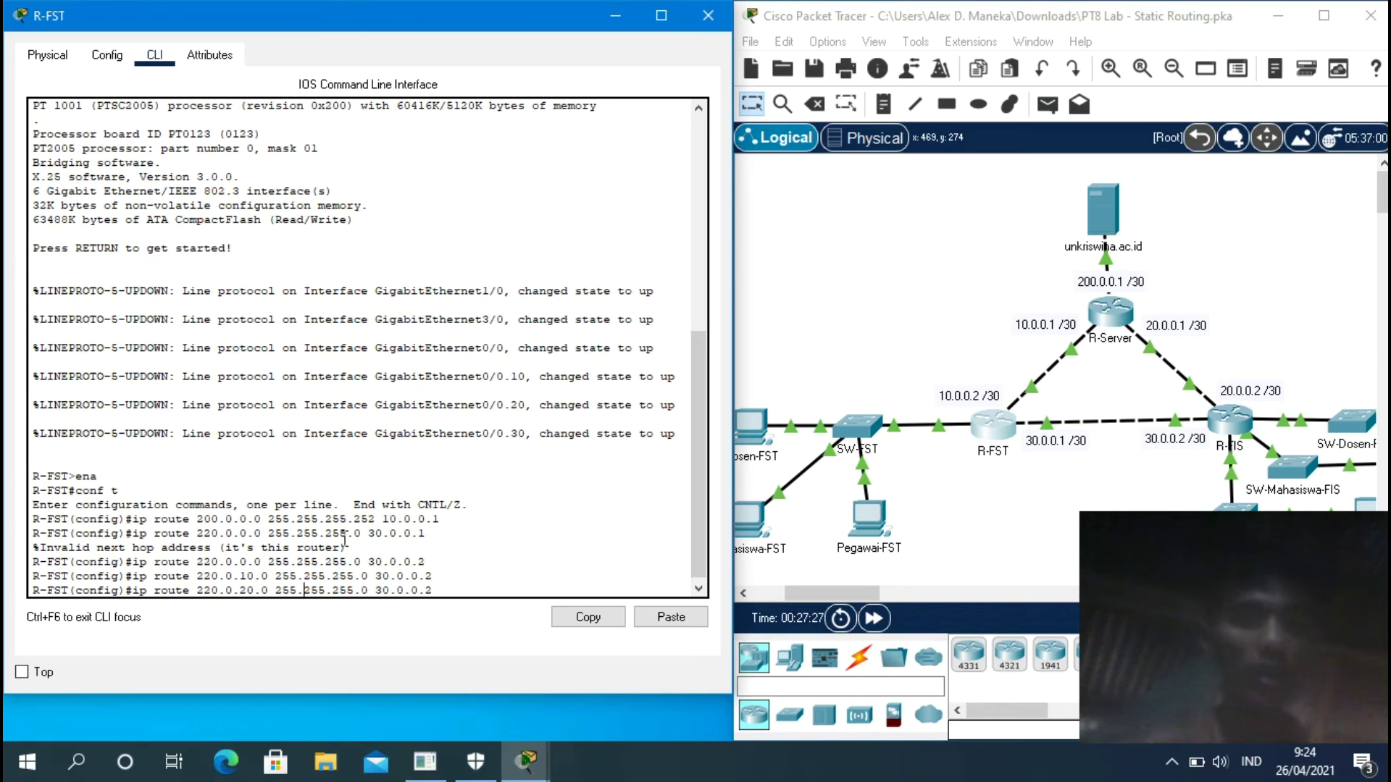
key("Right")
key("Right")
key("Right")
key("Right")
key("Right")
key("Right")
key("Right")
key("Right")
key("Right")
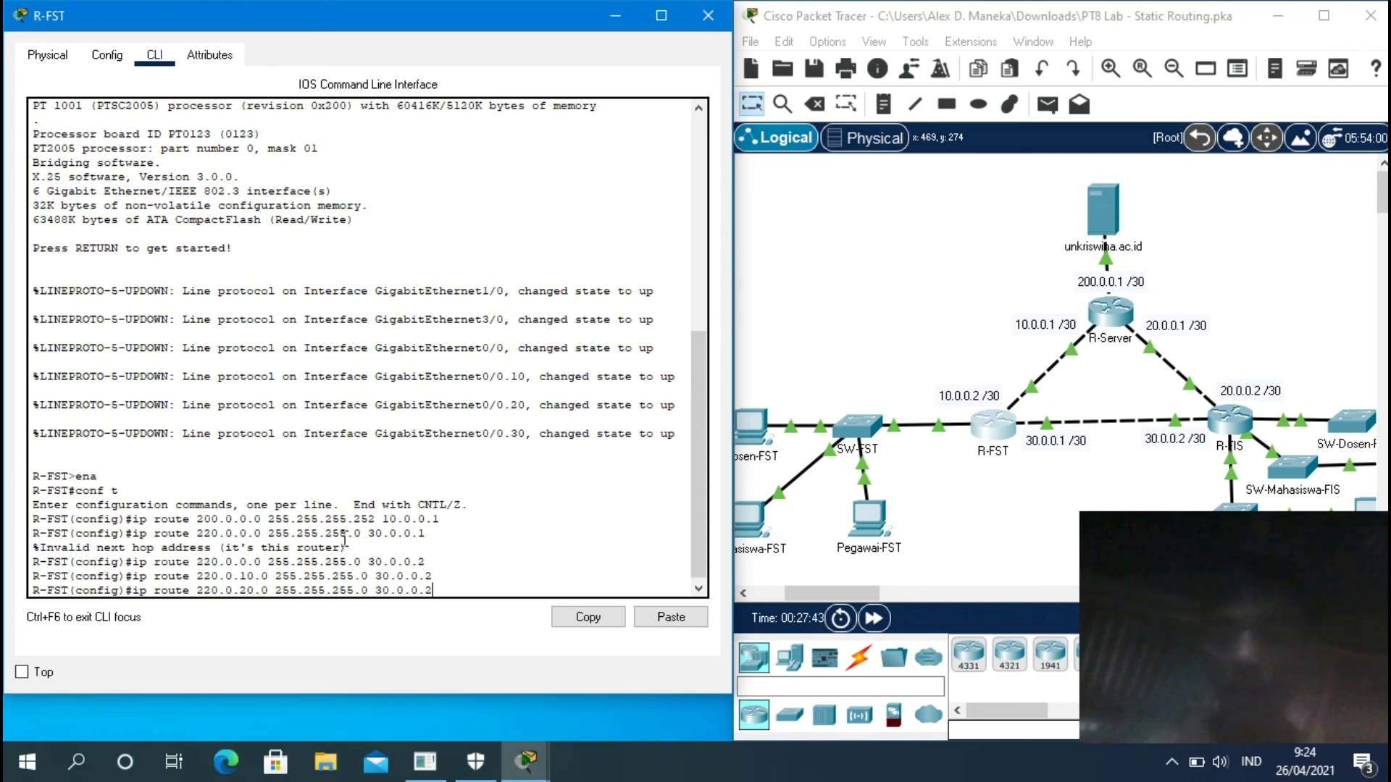
key("Return")
Add a static route on R-FST to network 220.0.30.0 with mask 255.255.255.0 through next hop 30.0.0.2.
key("Up")
key("Left")
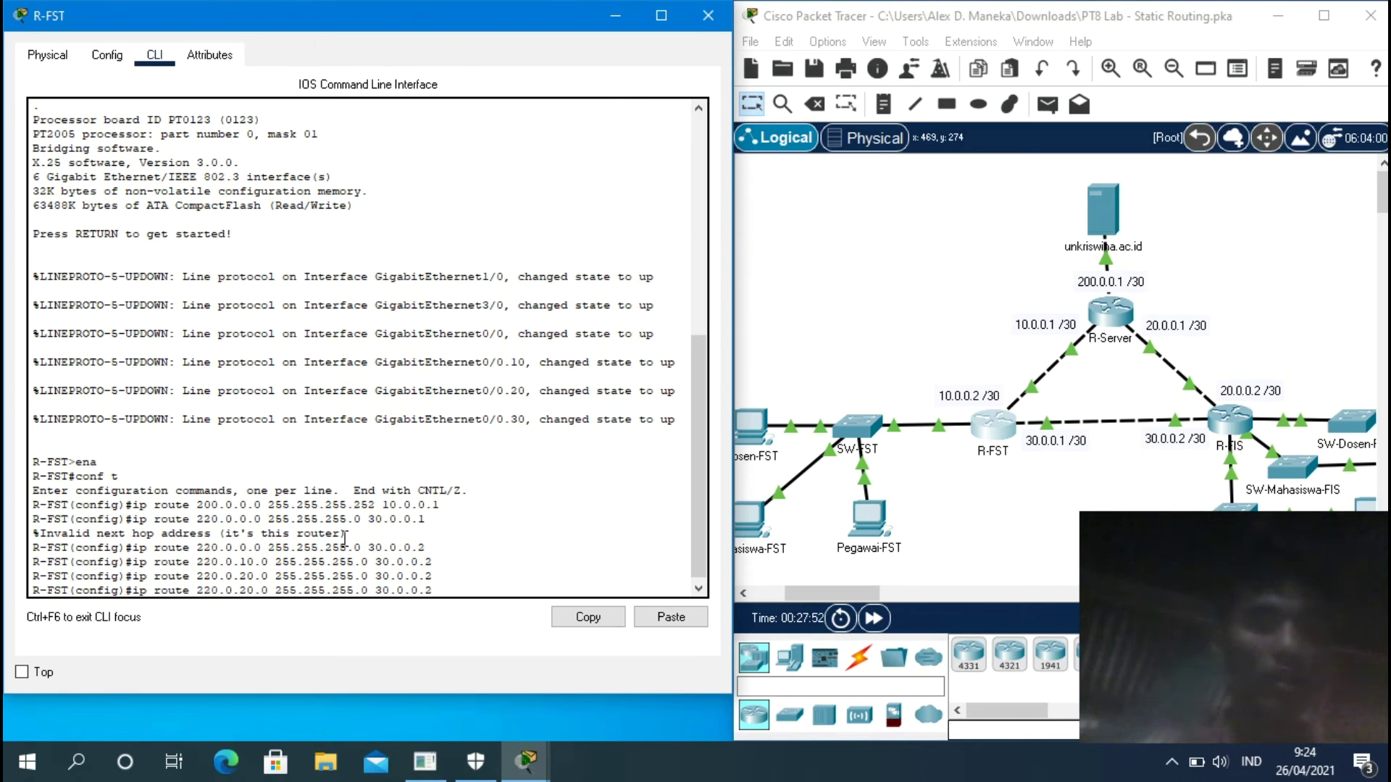
key("BackSpace")
key("BackSpace")
type("30")
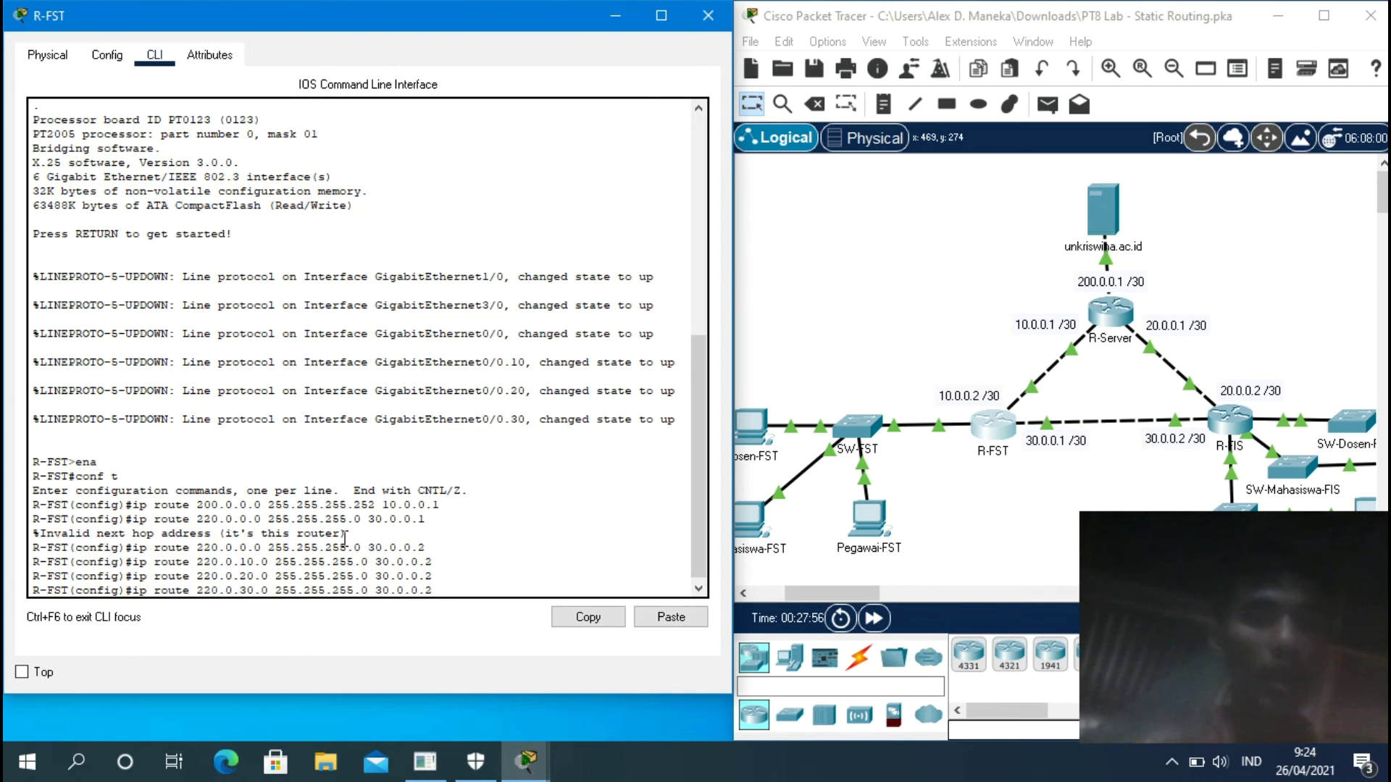
key("Right")
key("Right")
key("Right")
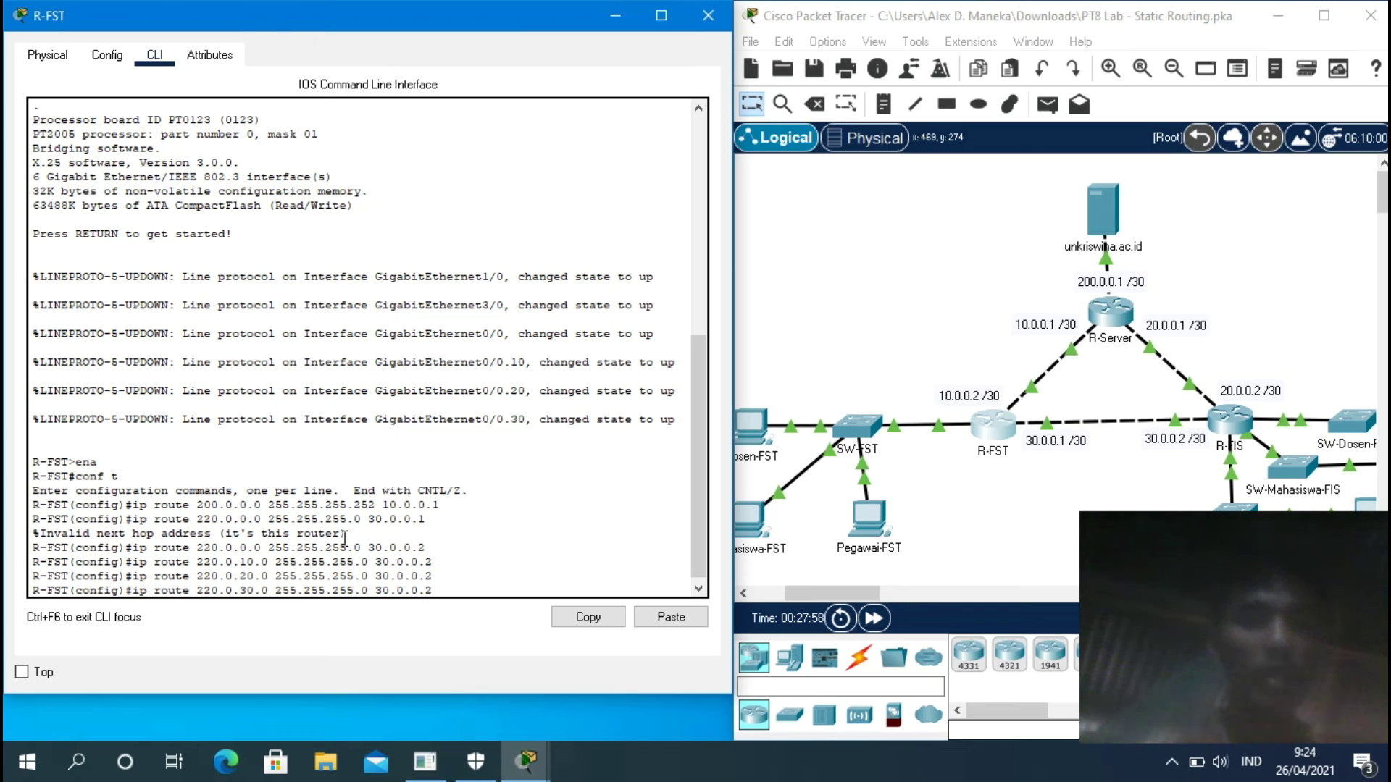
key("Return")
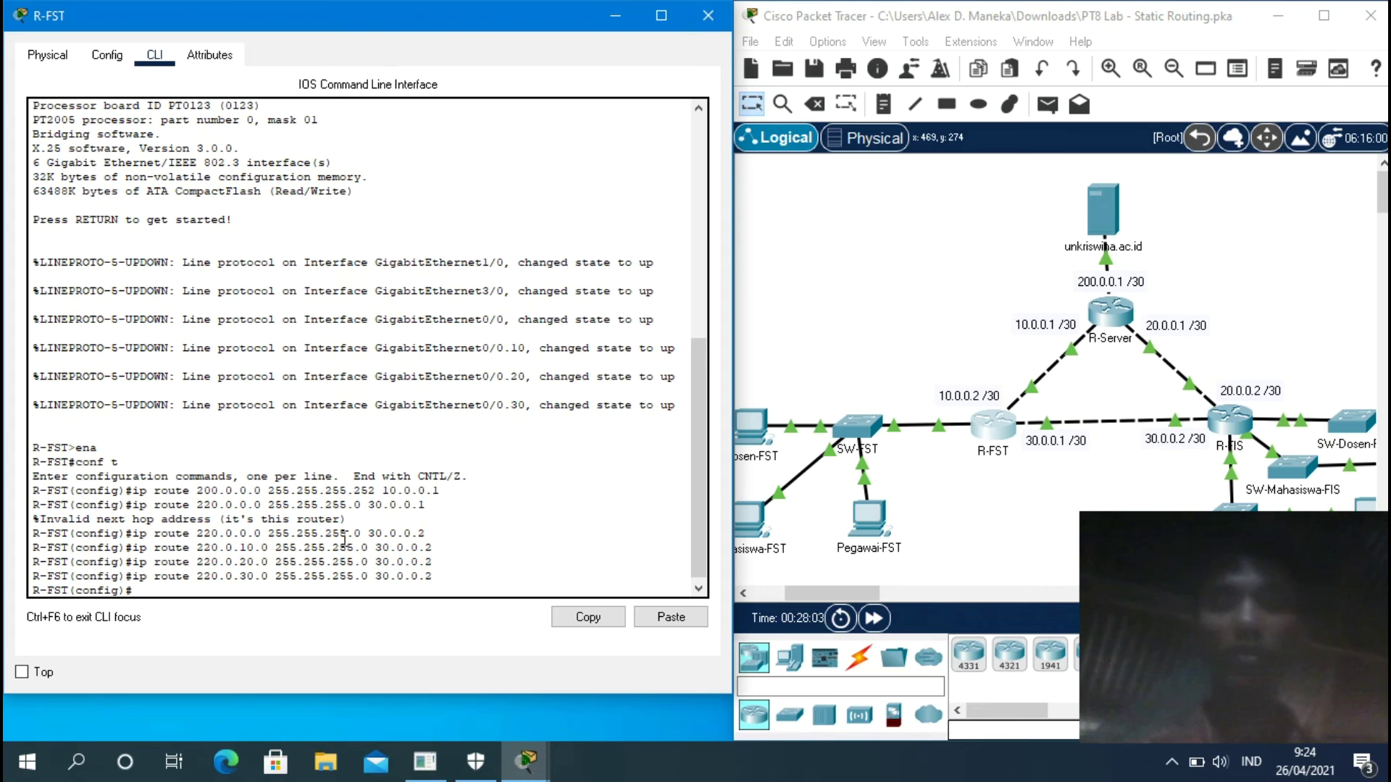
Exit global configuration mode on R-FST and display its routing table with show ip route.
type("e")
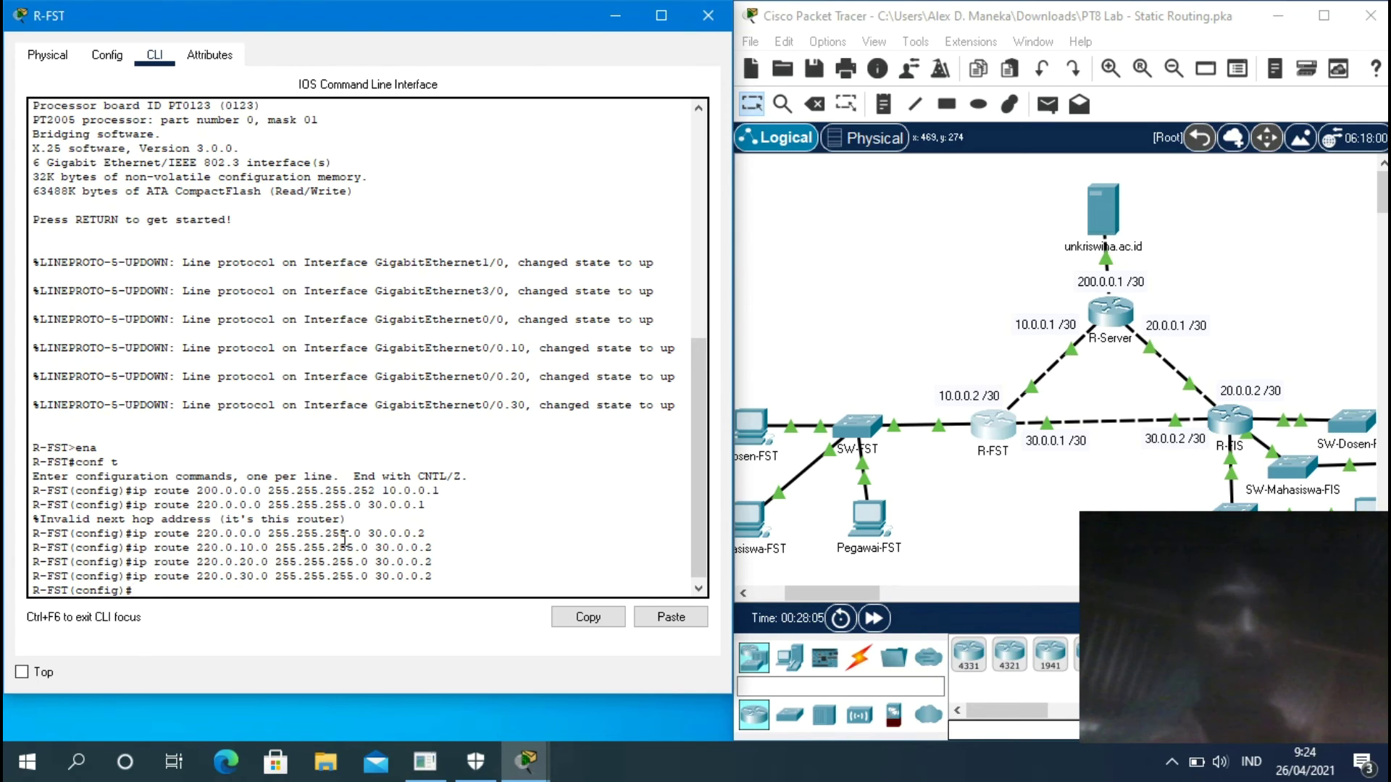
type("xit")
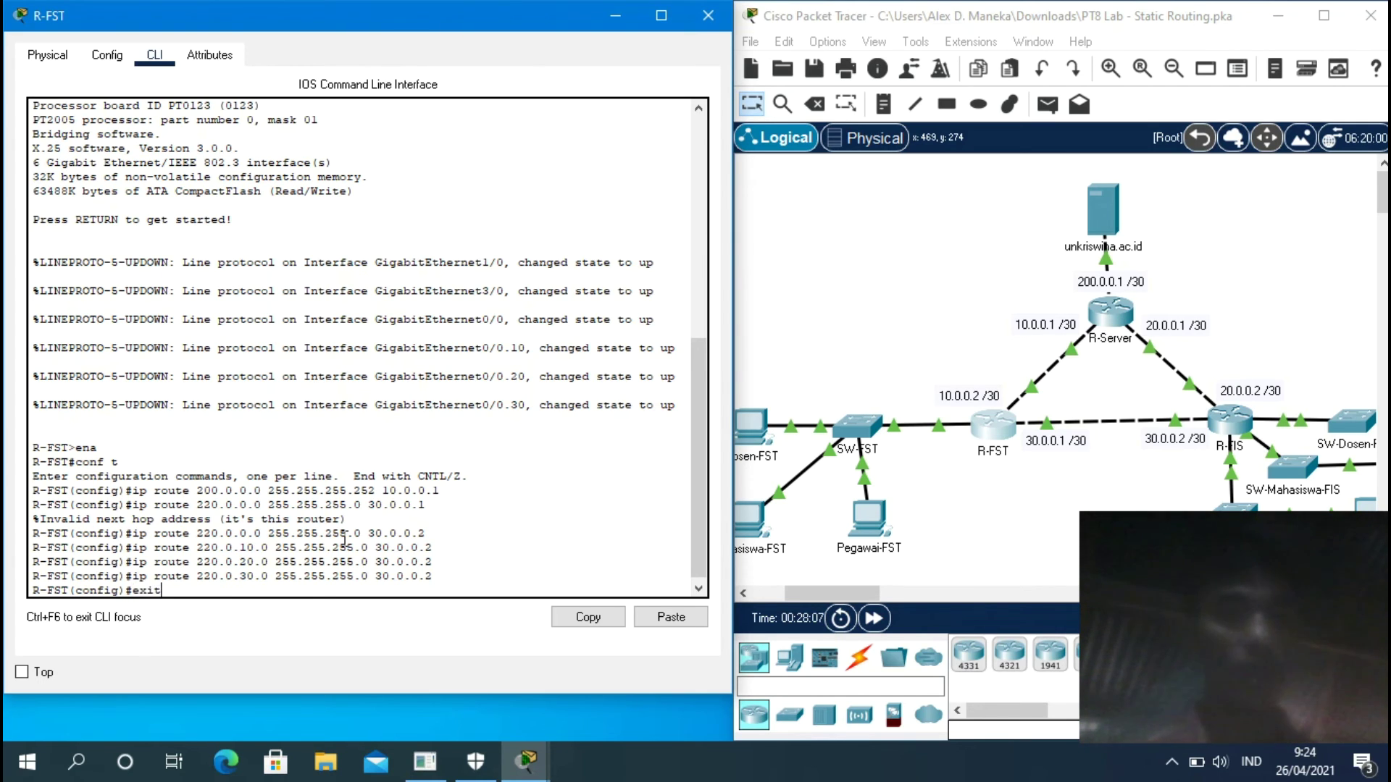
key("Return")
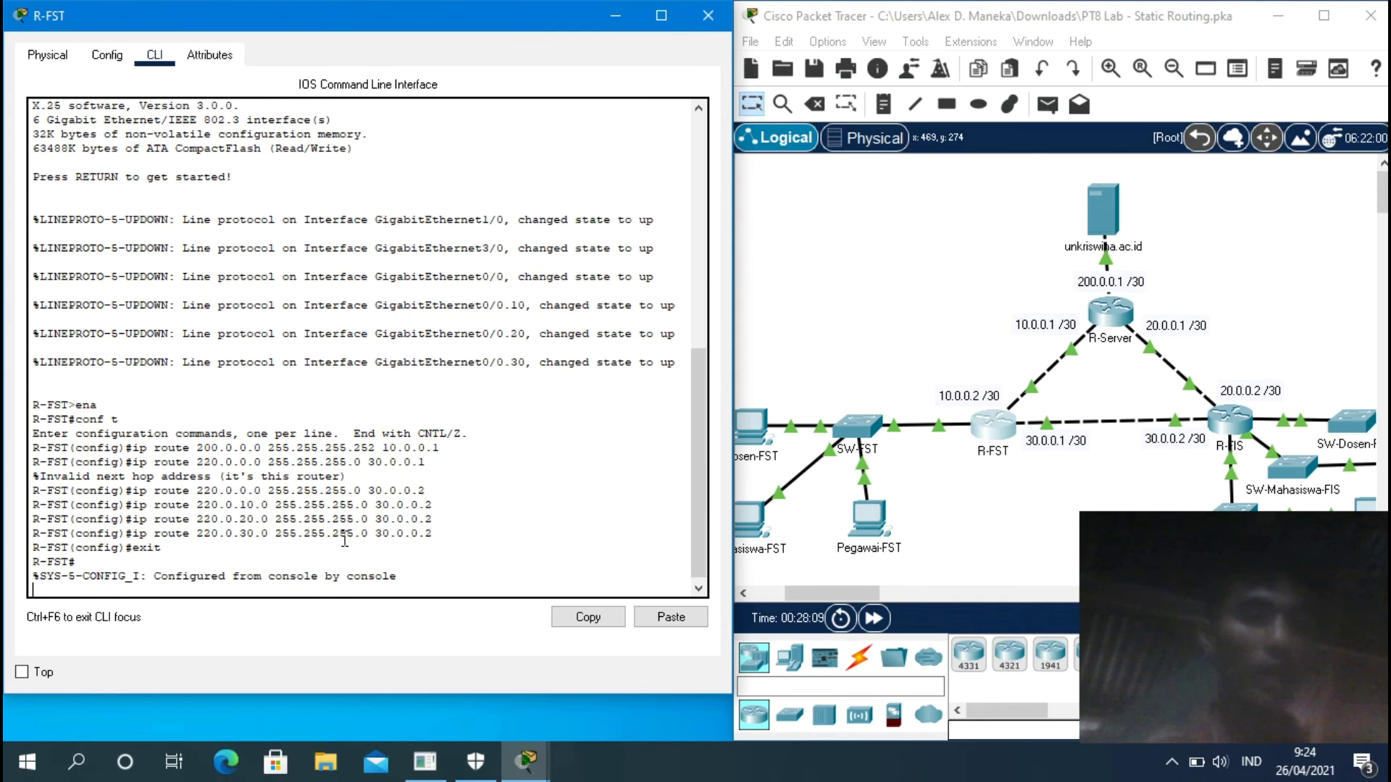
key("Return")
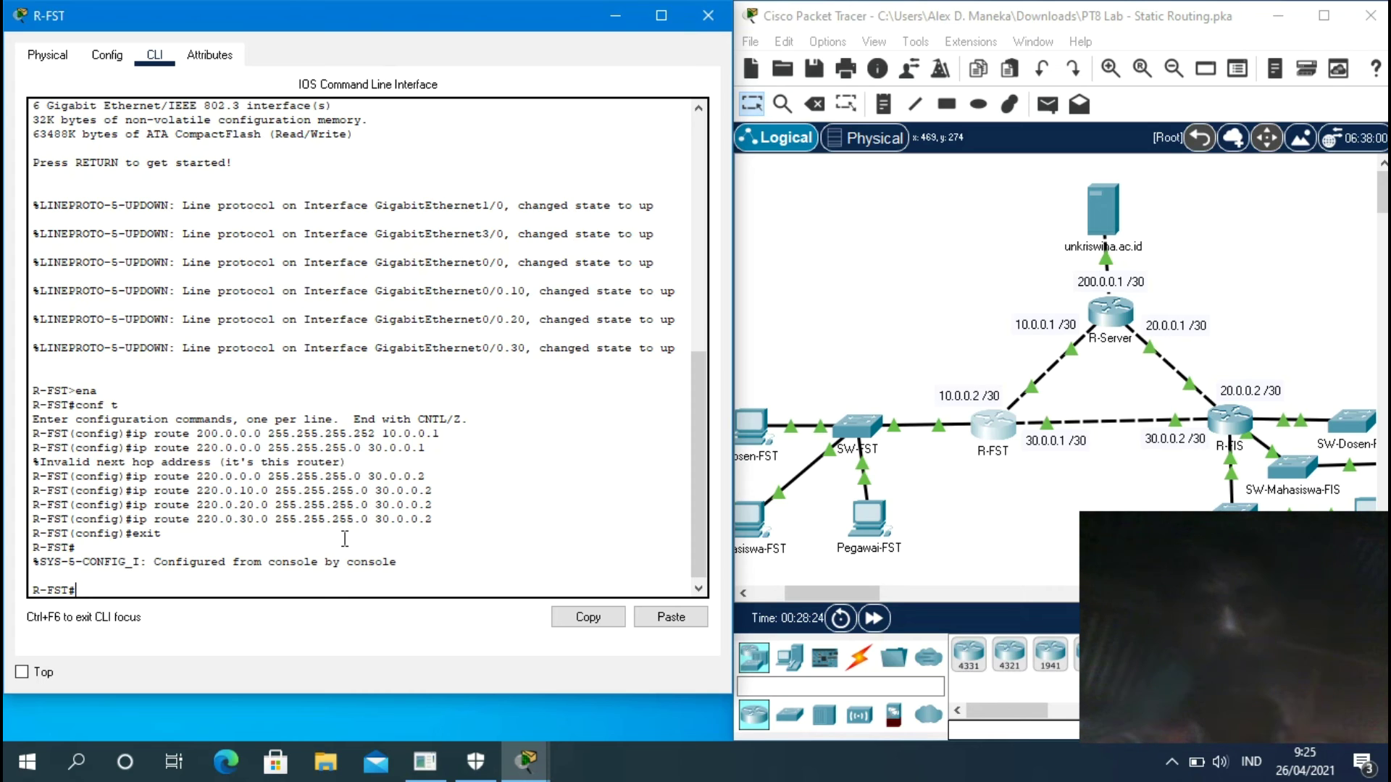
type("how")
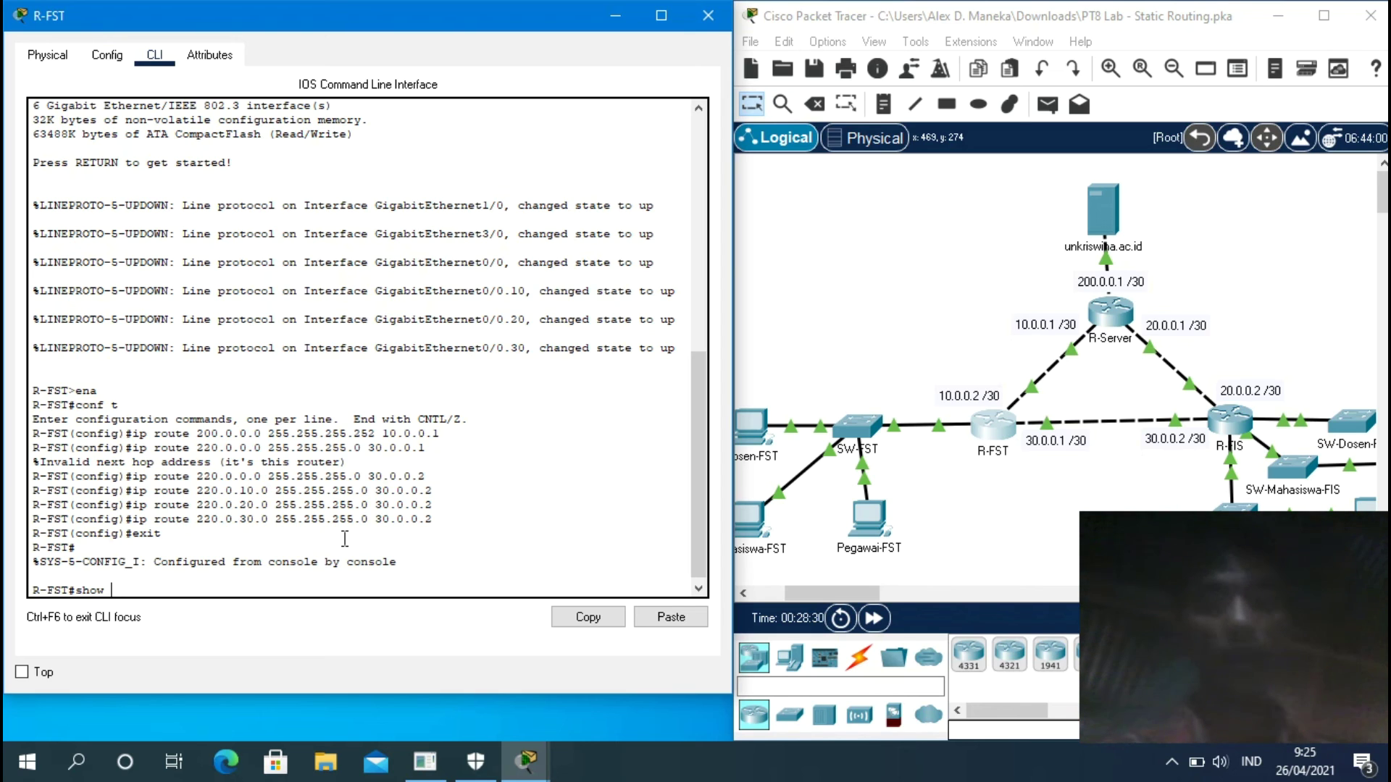
type("ip")
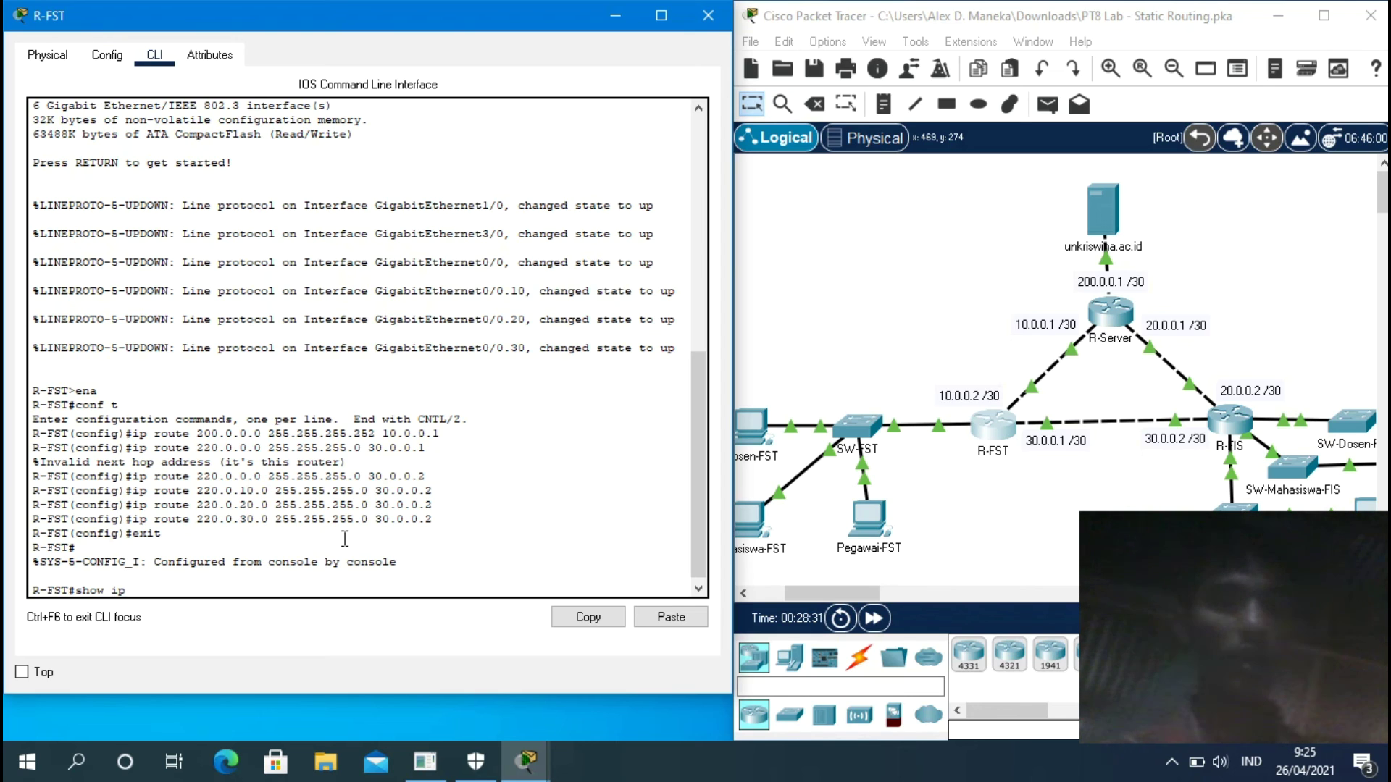
type(" route")
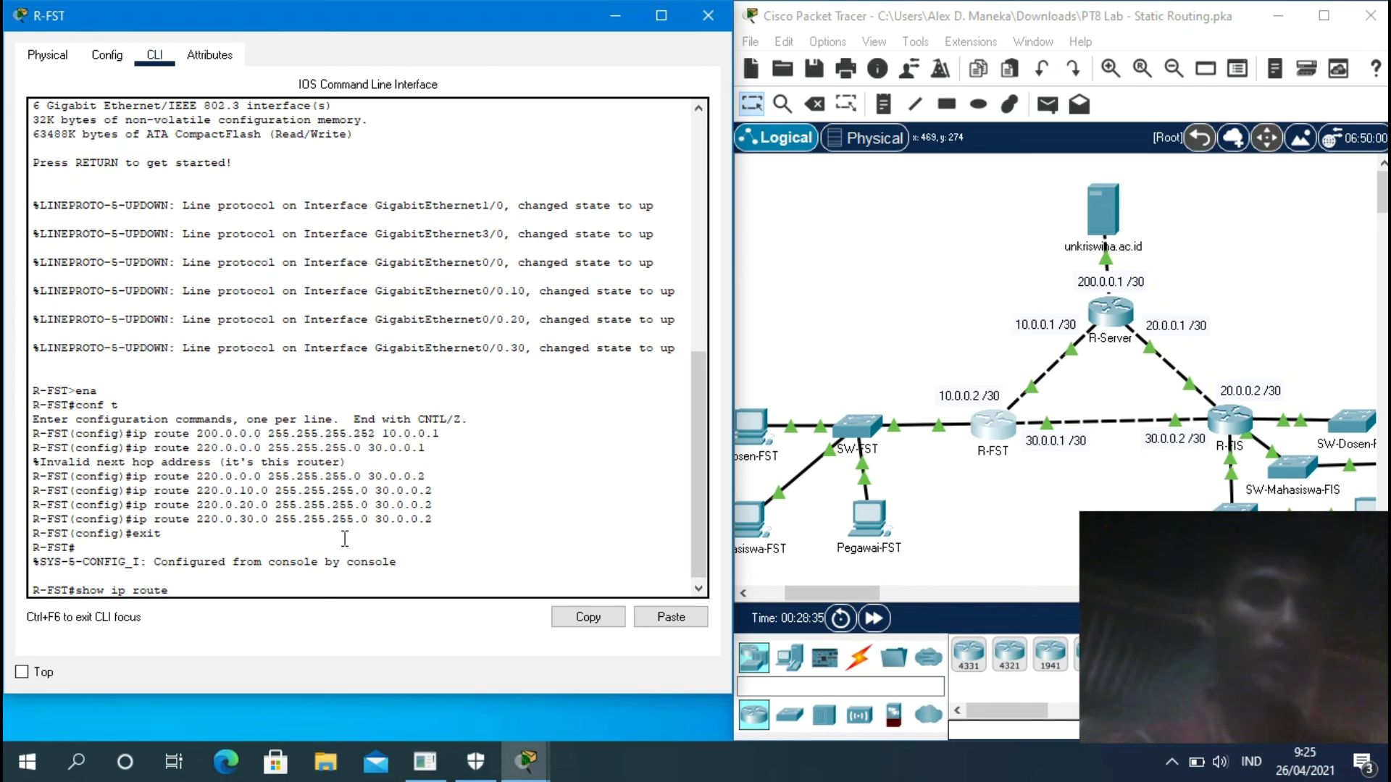
key("Return")
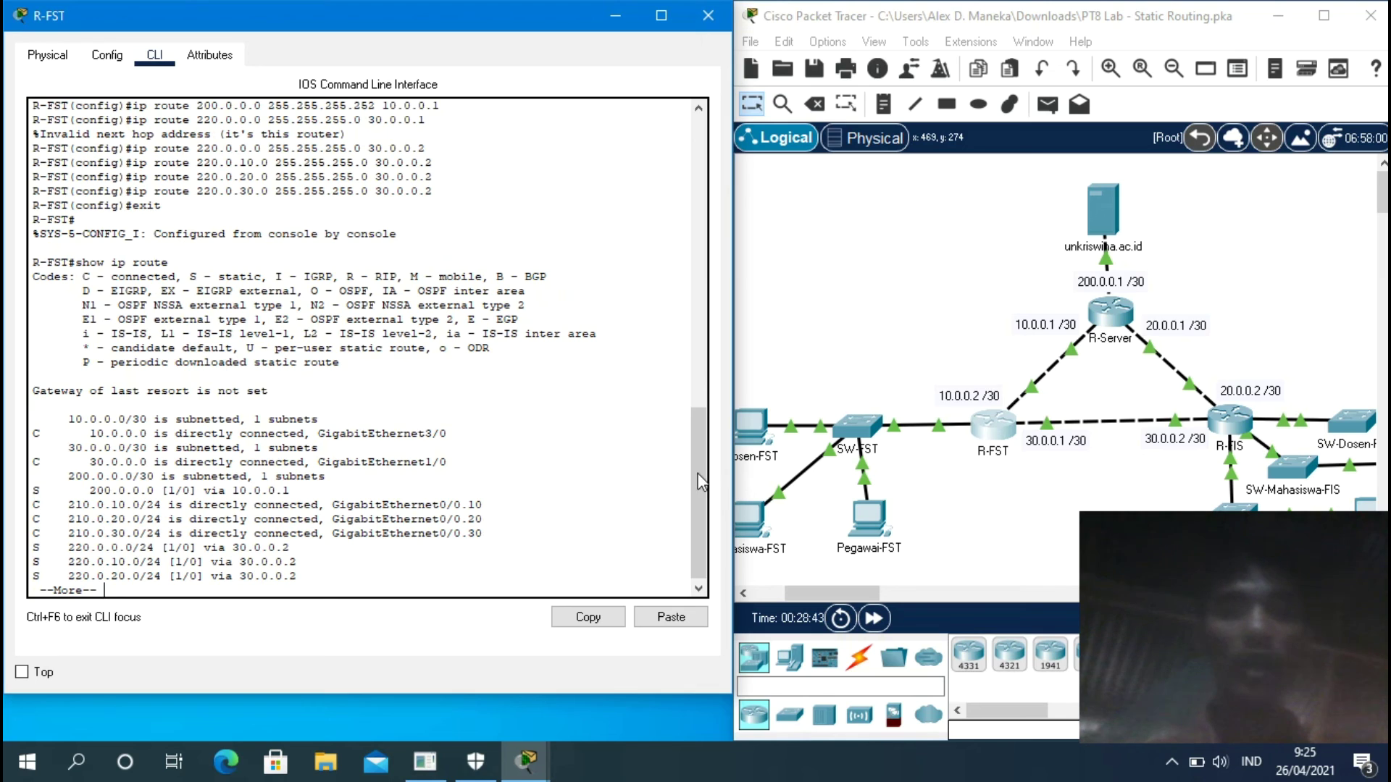
Check the results of the PT Activity, close the results view and move the instructions window clear of the topology.
left_click_drag(698, 473, 682, 549)
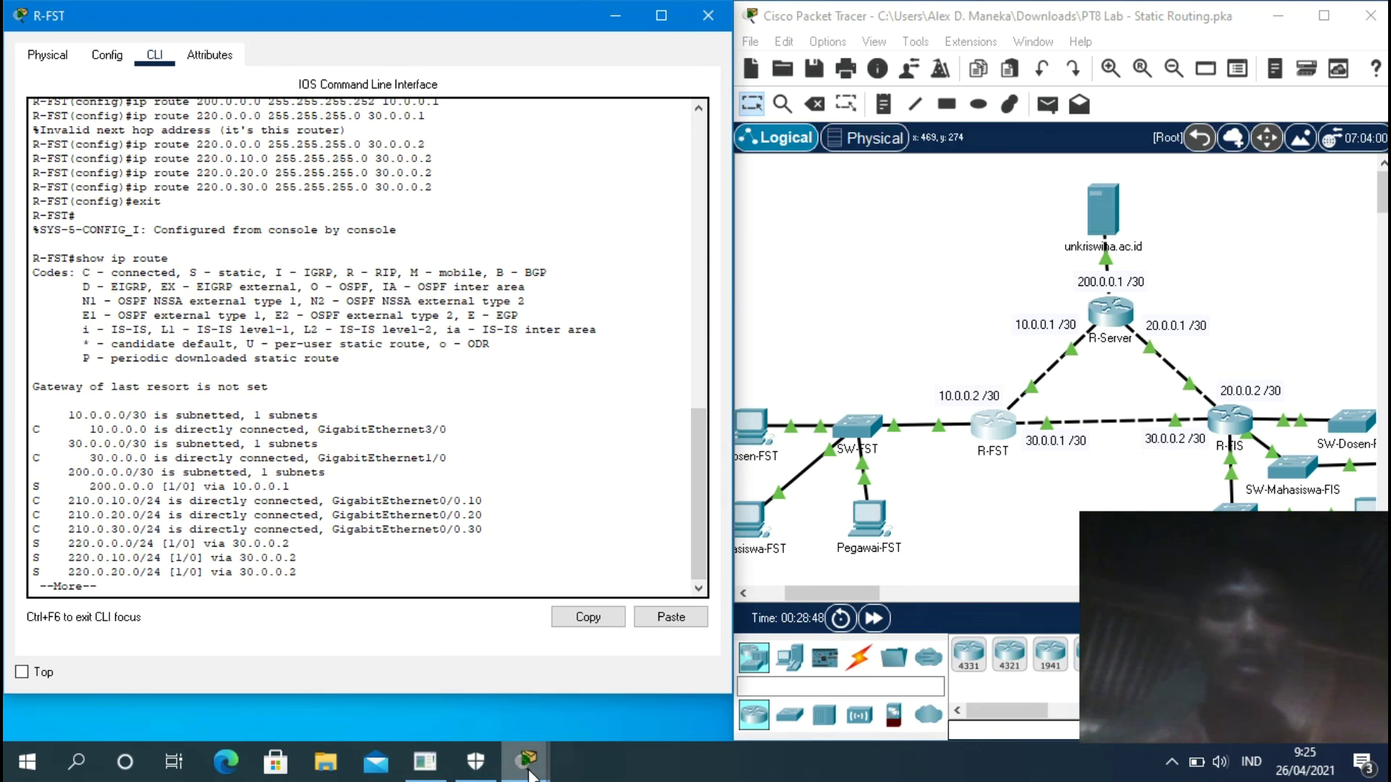
mouse_move(526, 769)
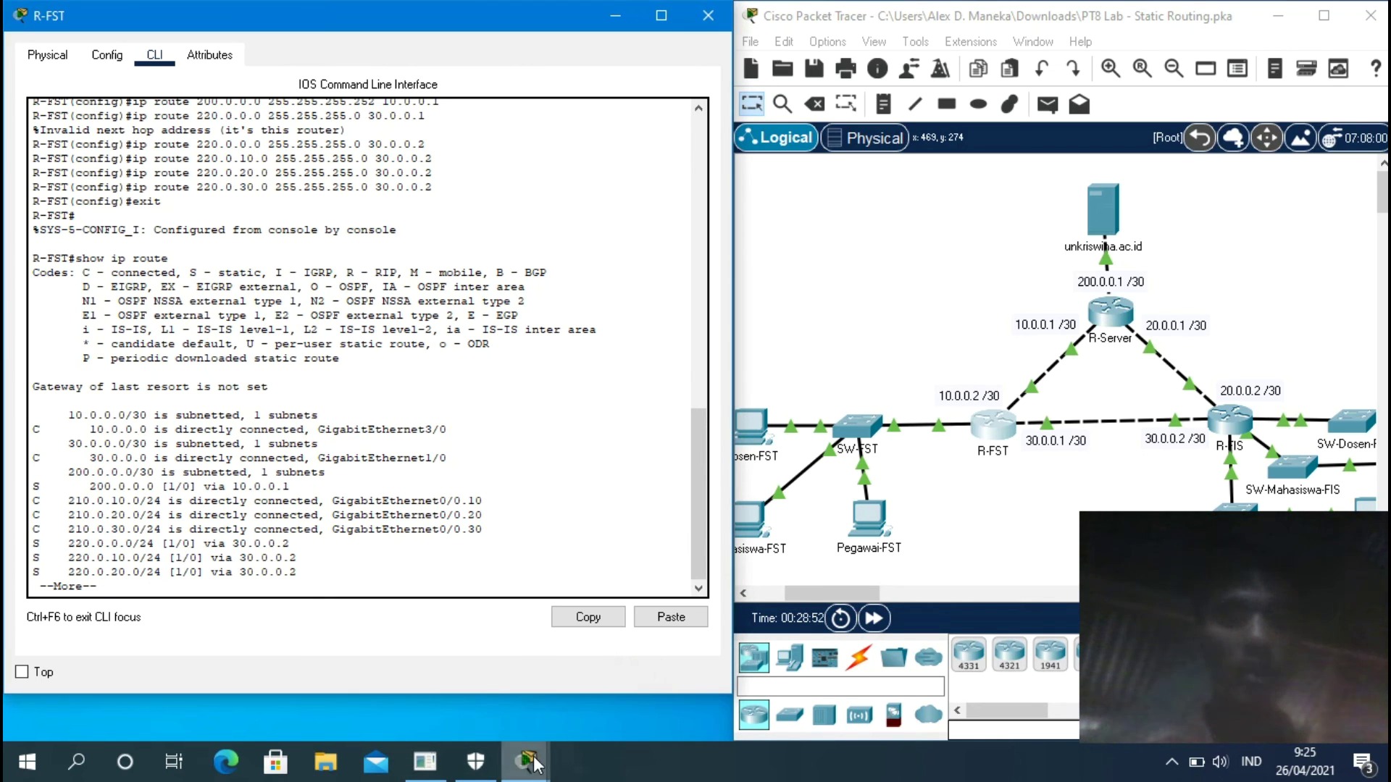
left_click(373, 692)
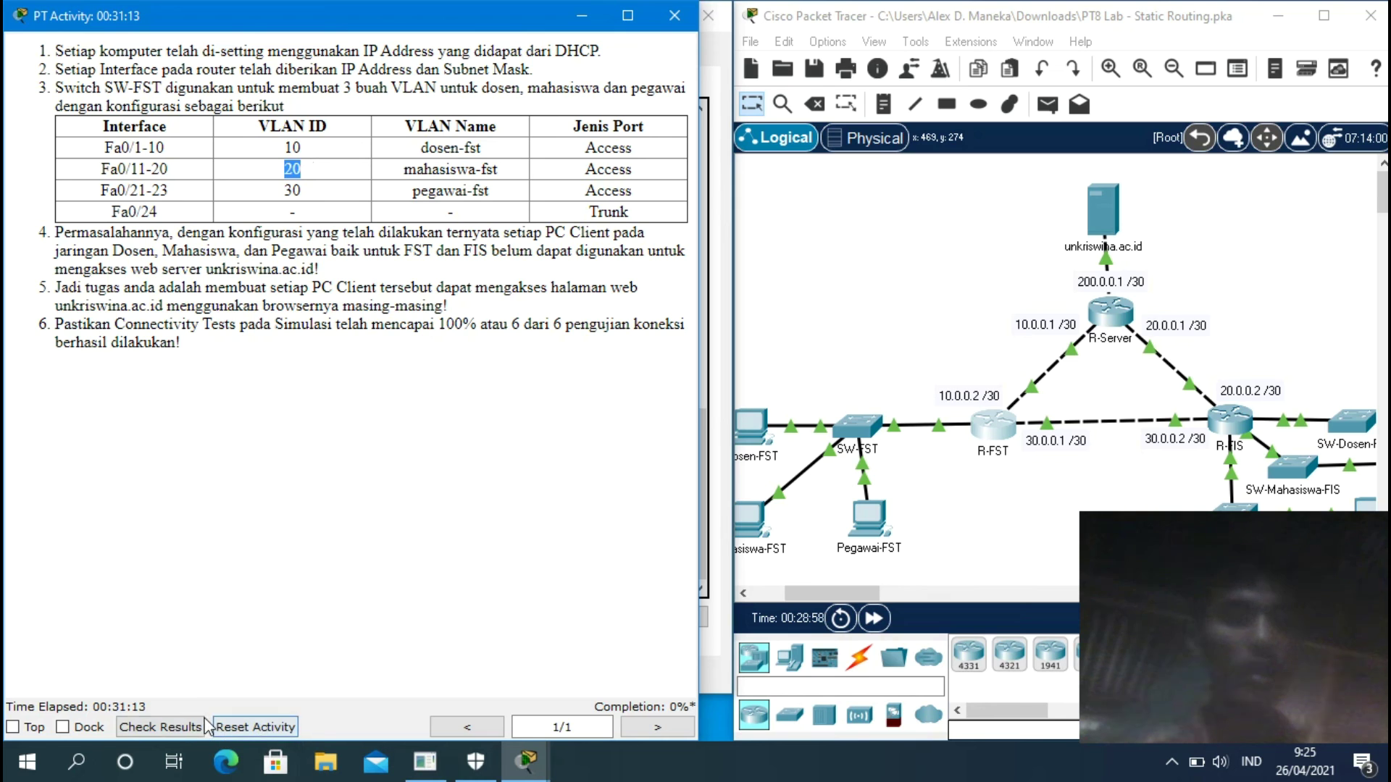
left_click(150, 728)
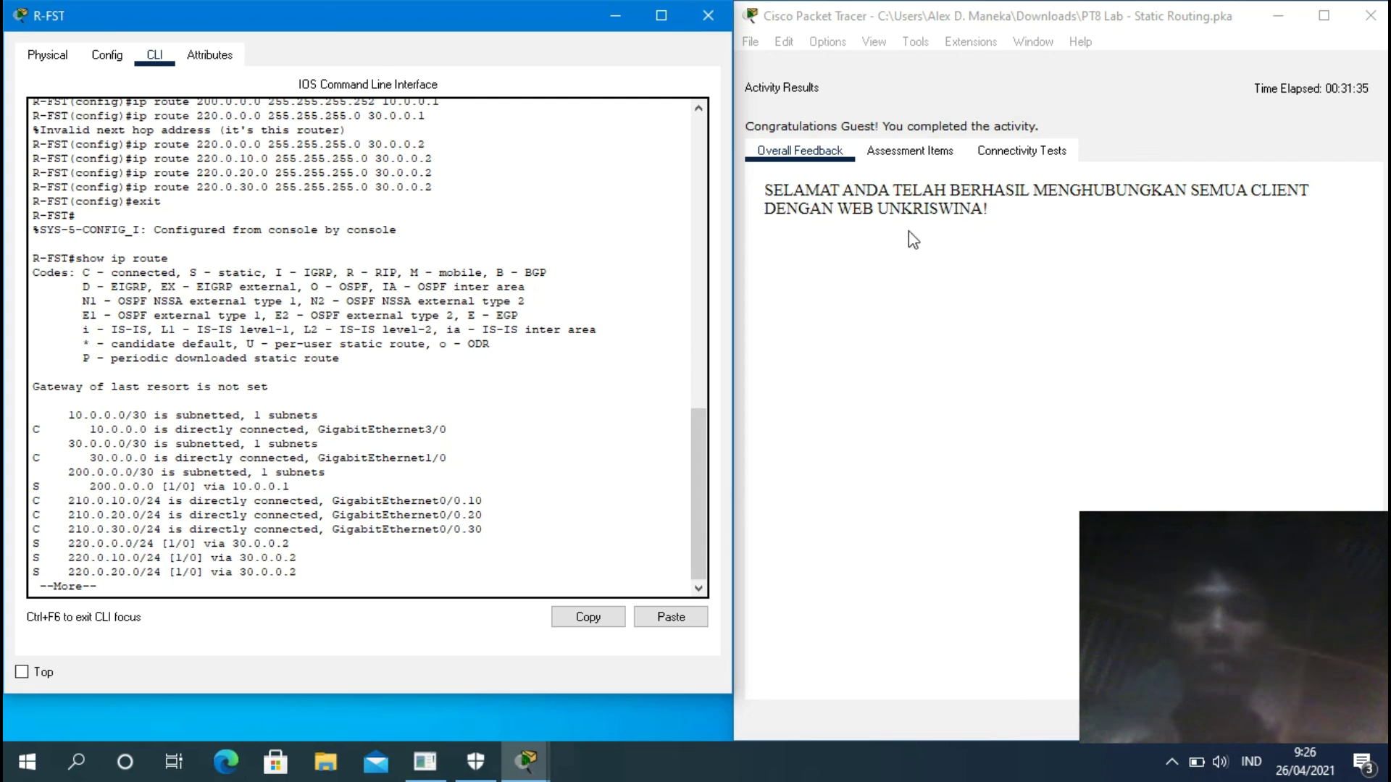
left_click(1352, 29)
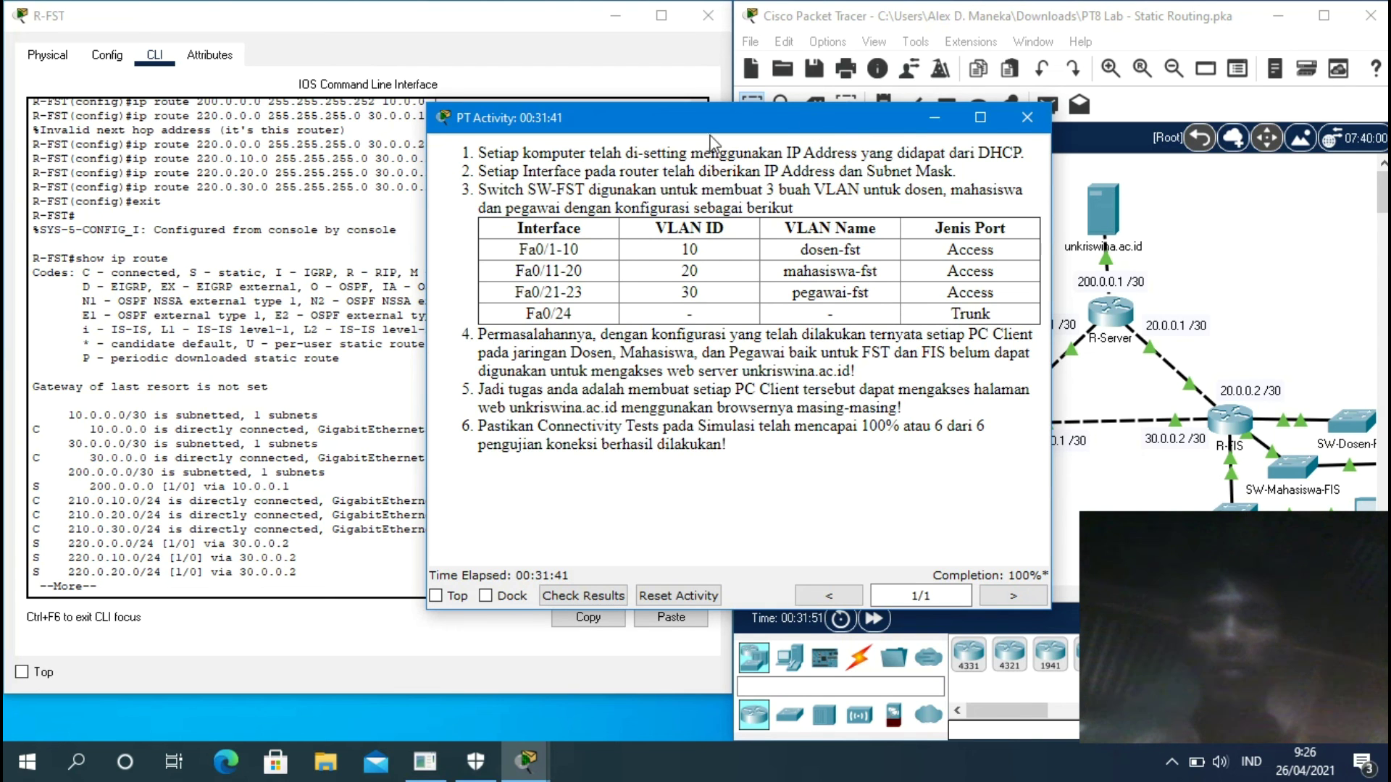
left_click_drag(698, 115, 324, 86)
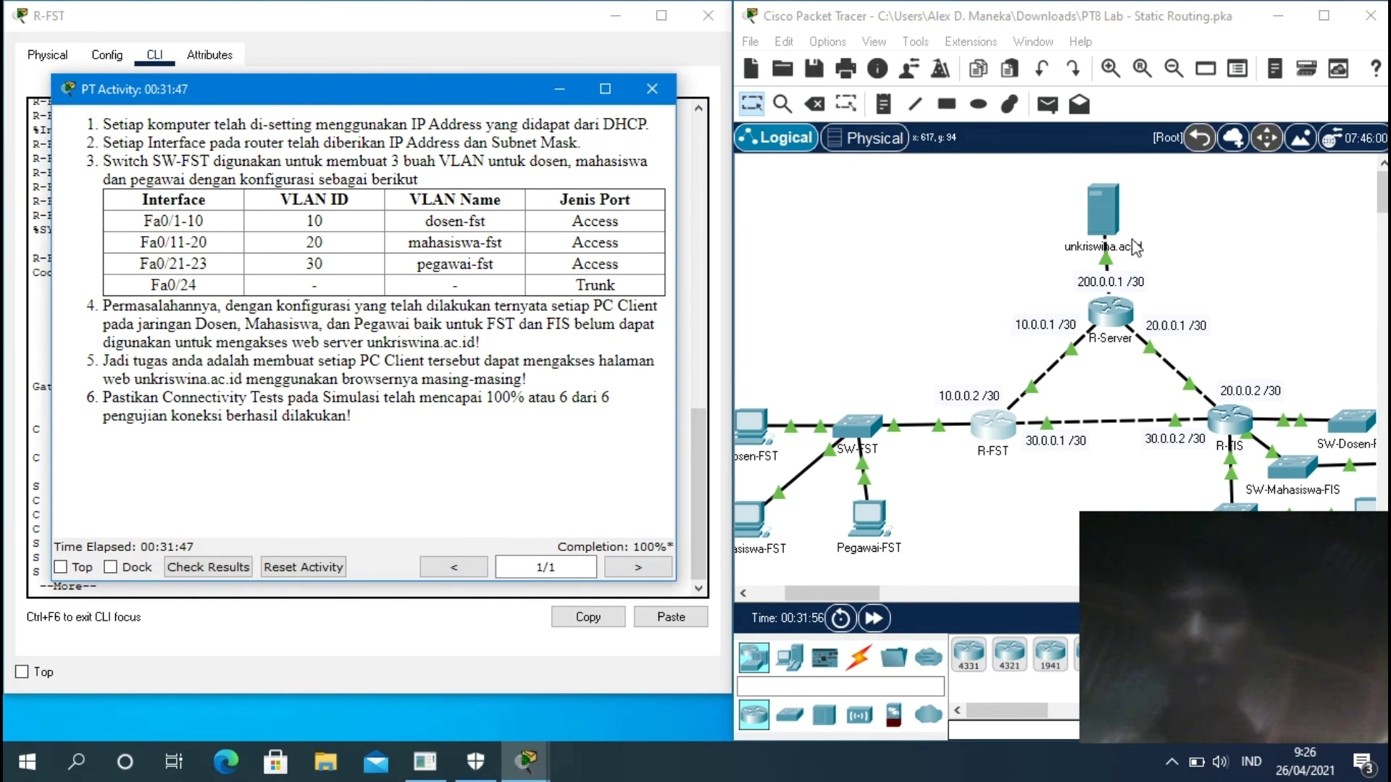
Select the server's name label text and open the Web Browser on the unkriswina.ac.id server.
left_click(1082, 248)
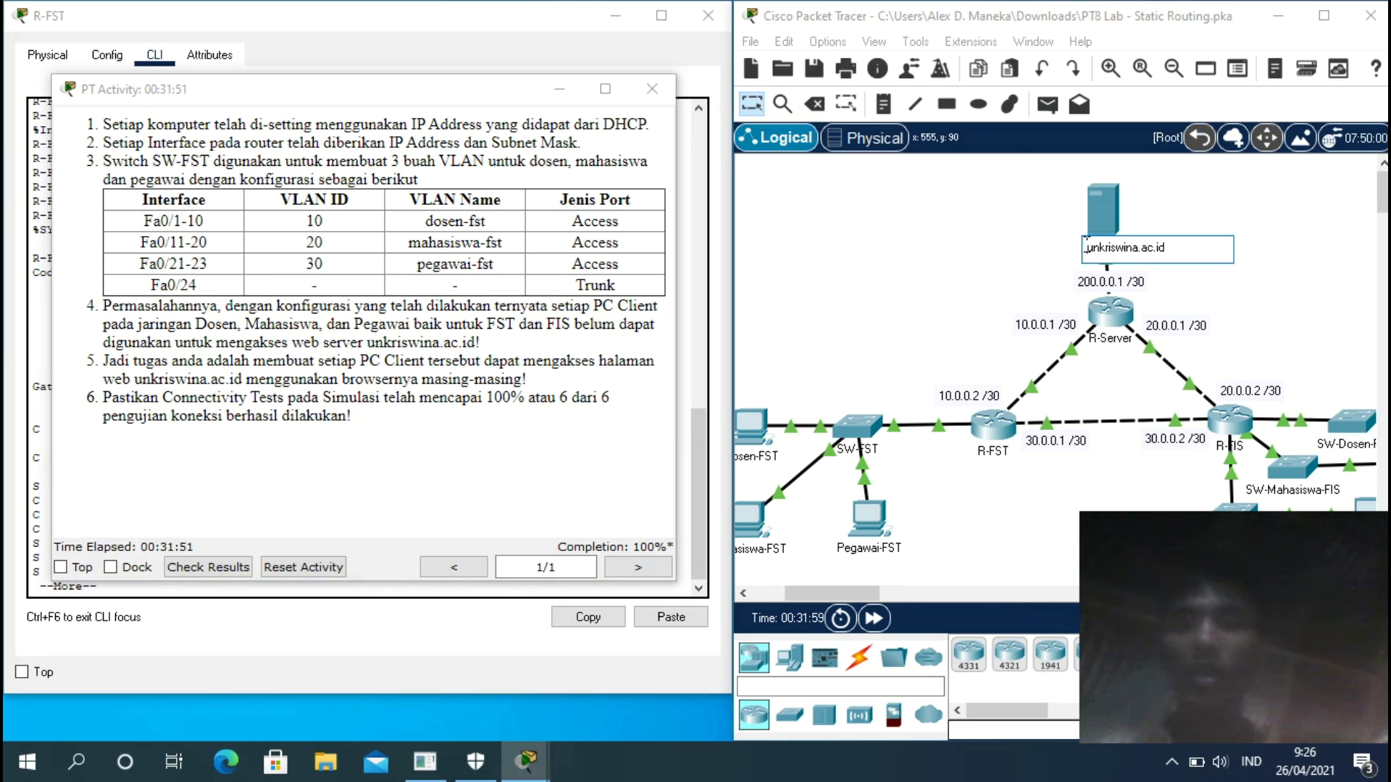
left_click_drag(1085, 247, 1191, 253)
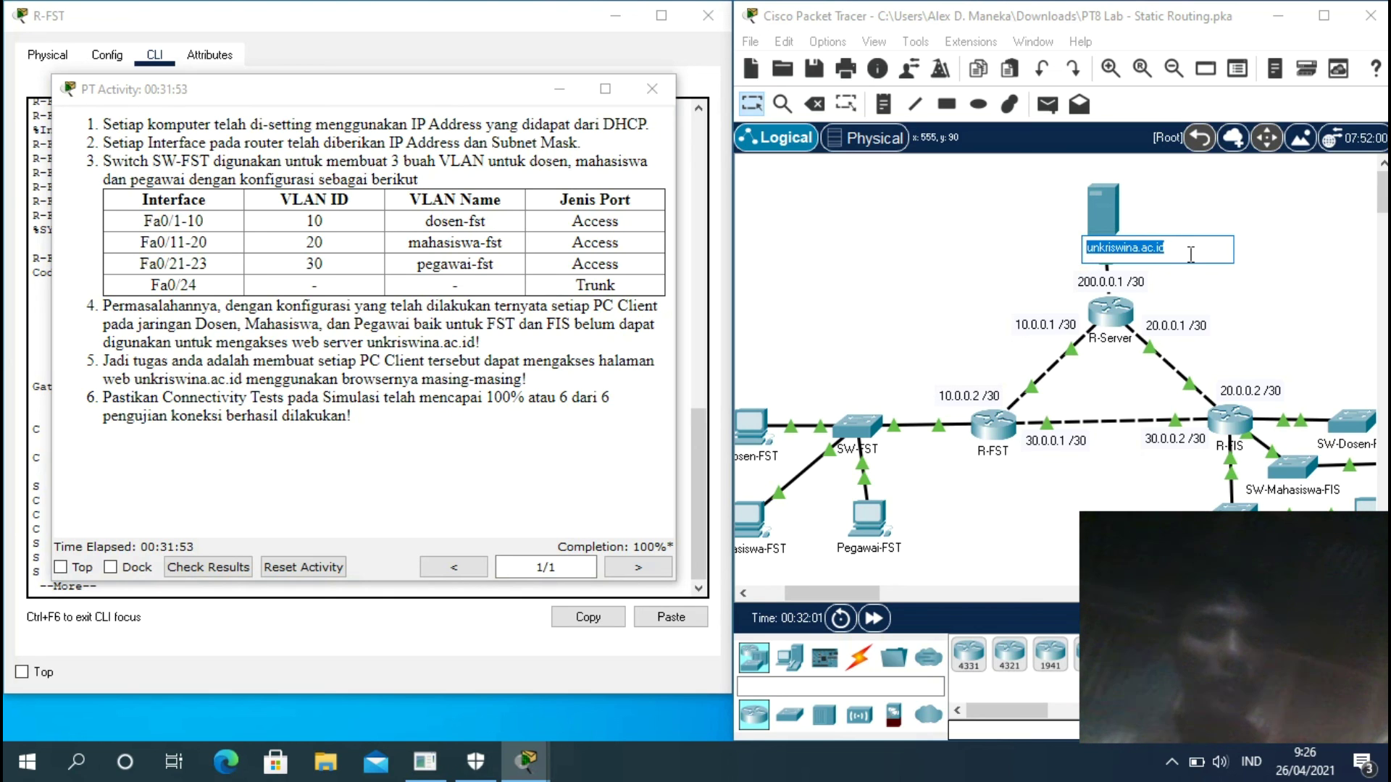
left_click(1101, 210)
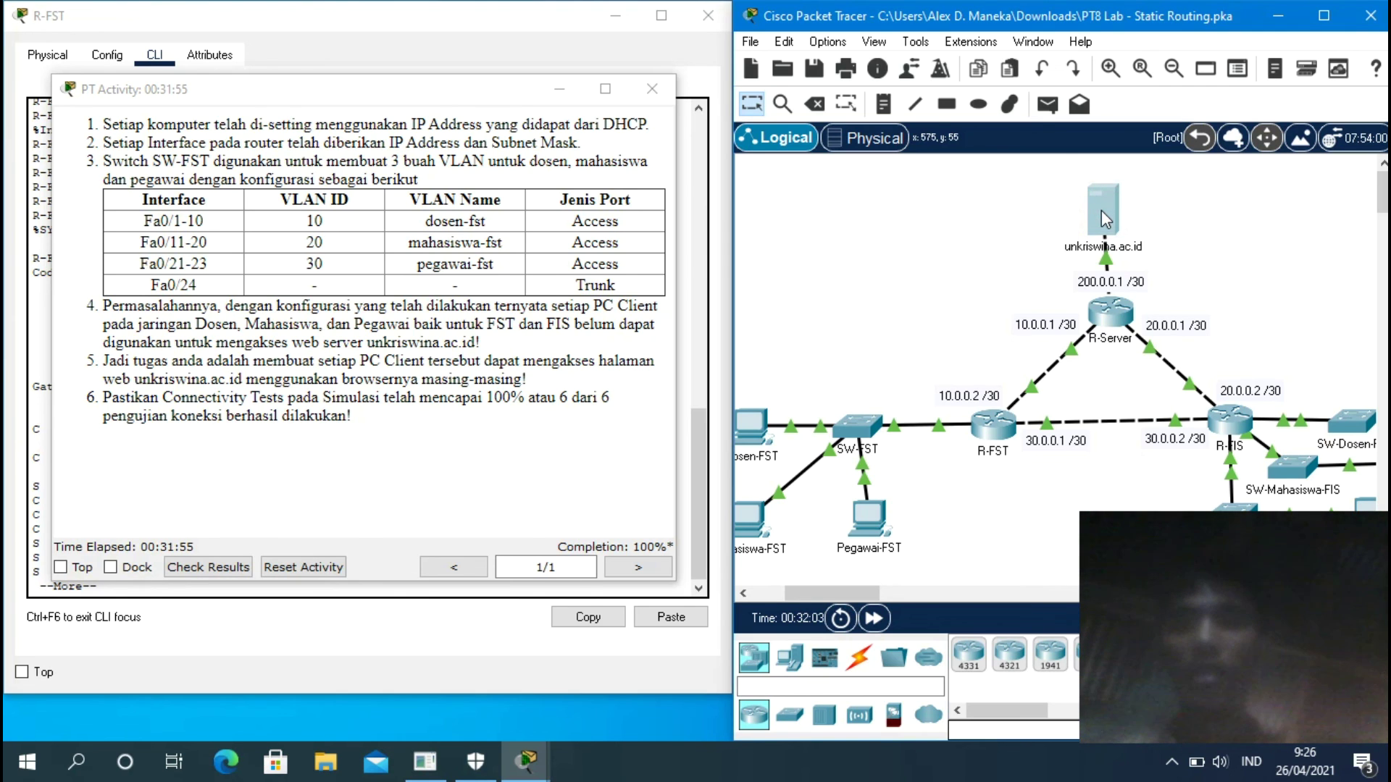
left_click(1101, 210)
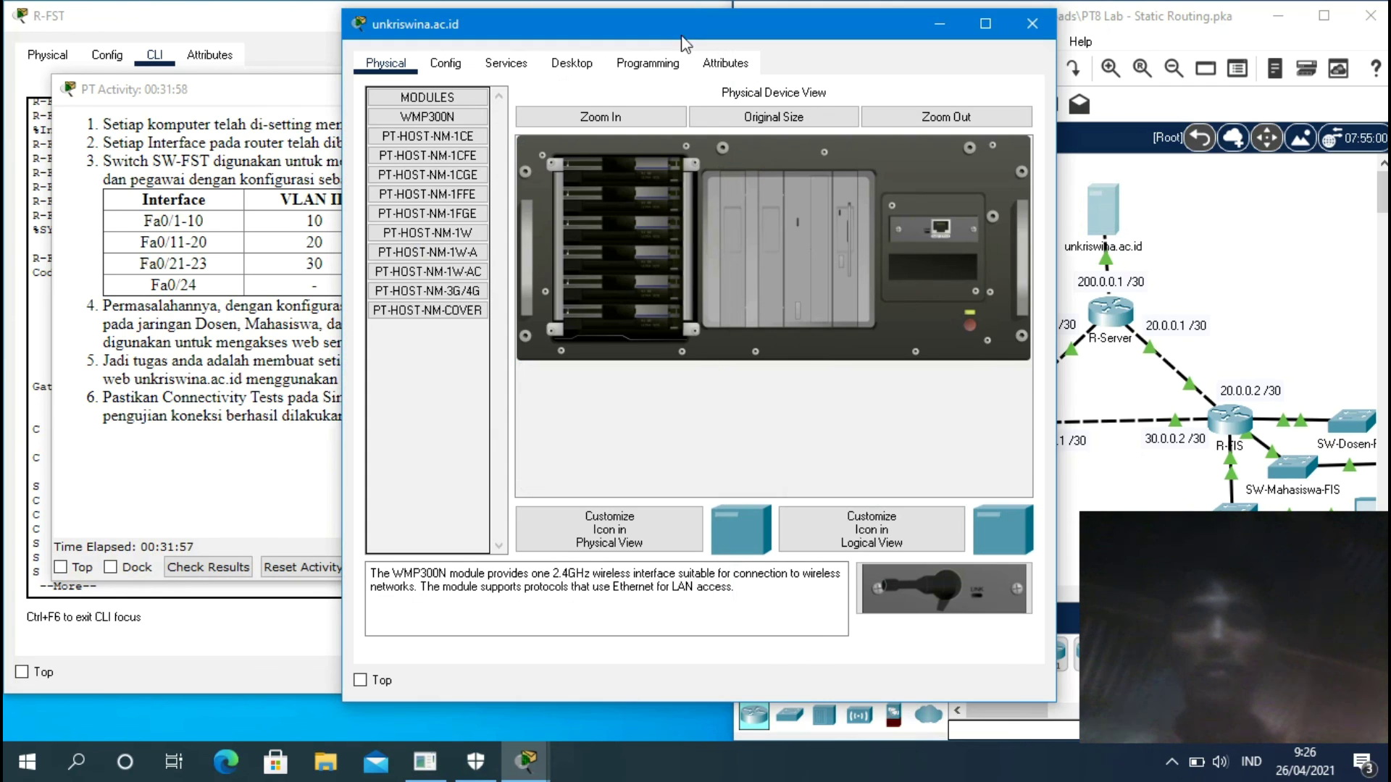
left_click(592, 66)
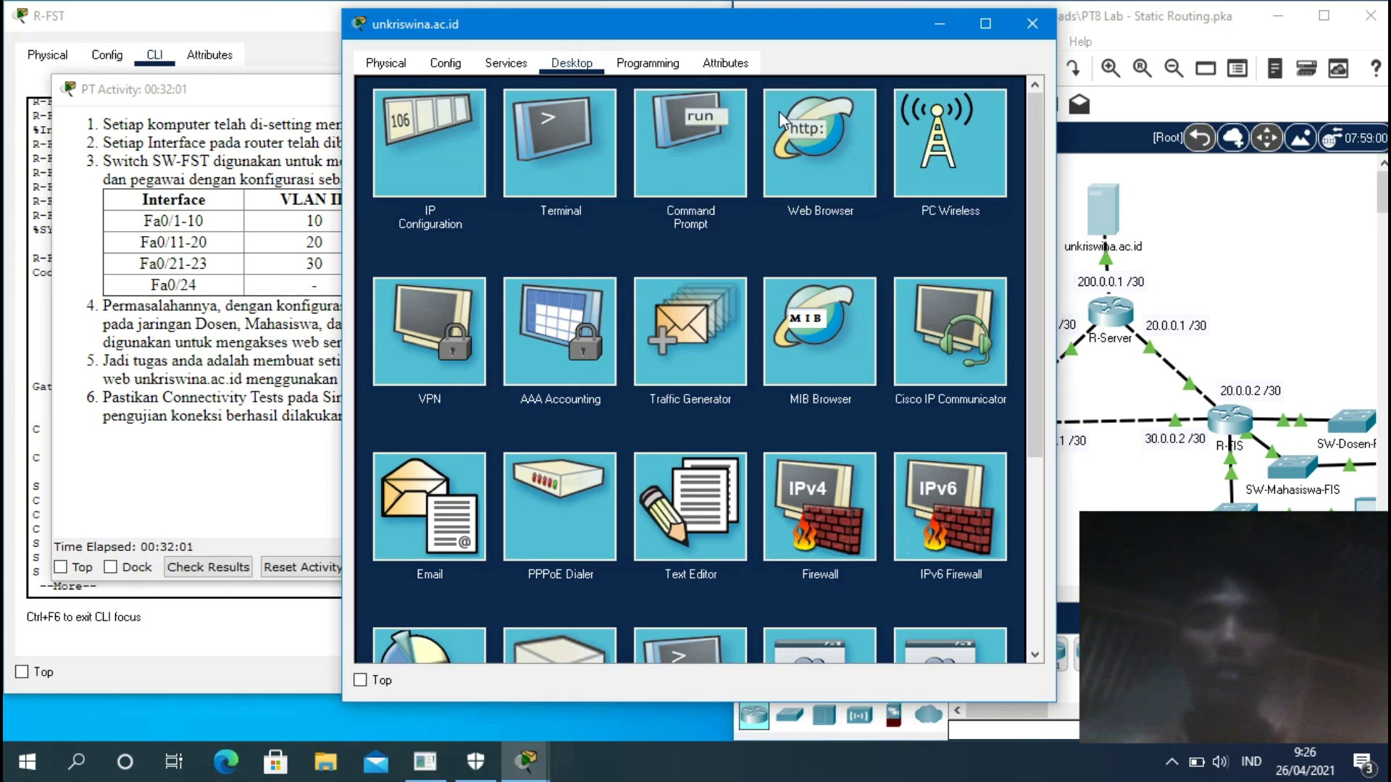
left_click(805, 179)
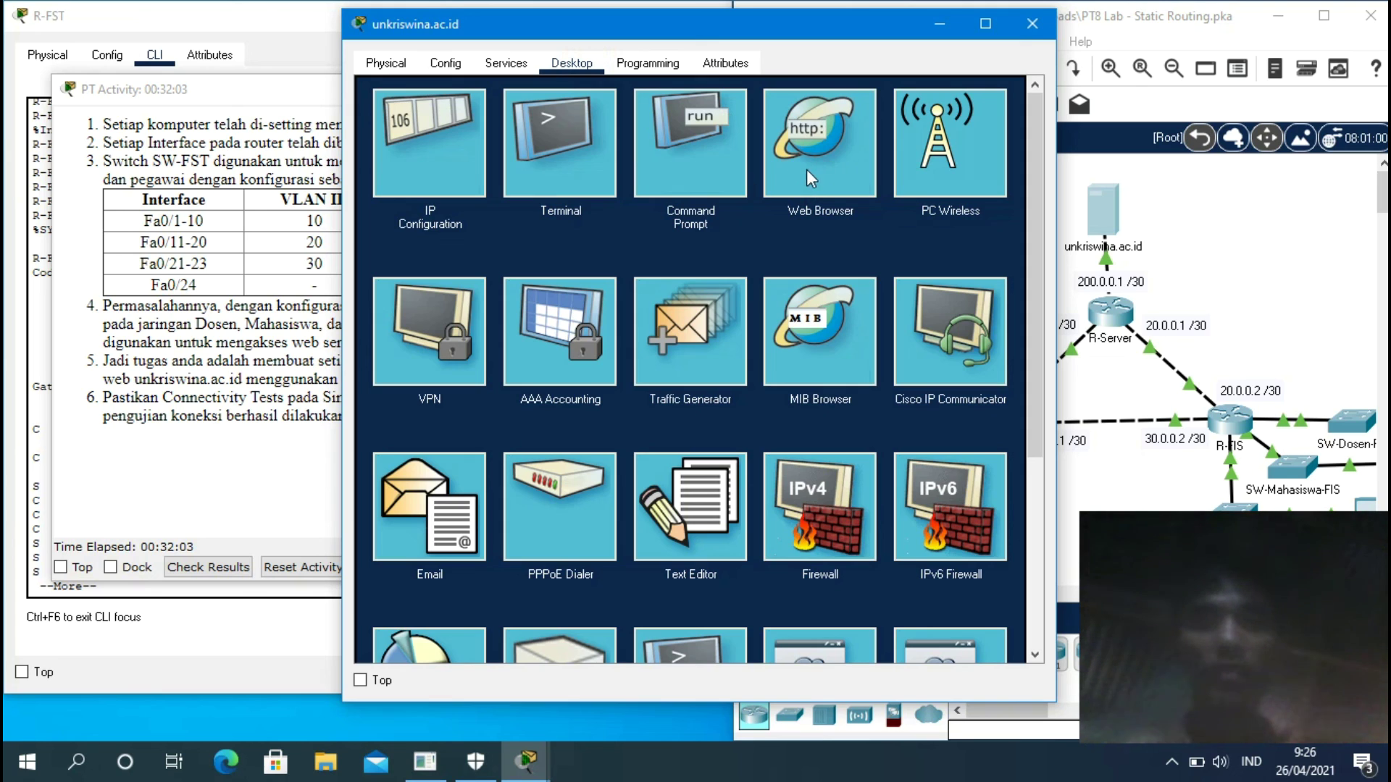
left_click(806, 168)
Load the page unkriswina.ac.id in the server's web browser.
left_click(583, 121)
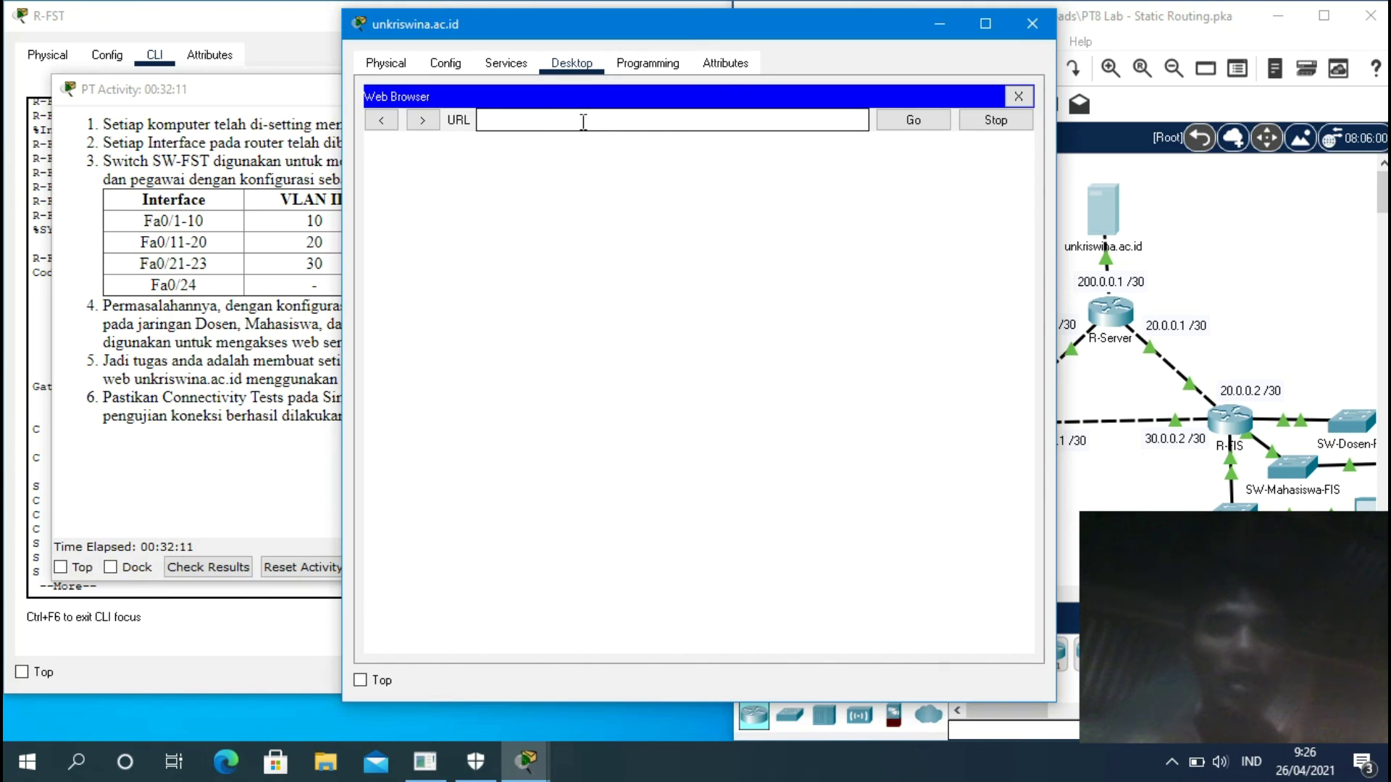
left_click(576, 121)
type("unkriswina.ac.id")
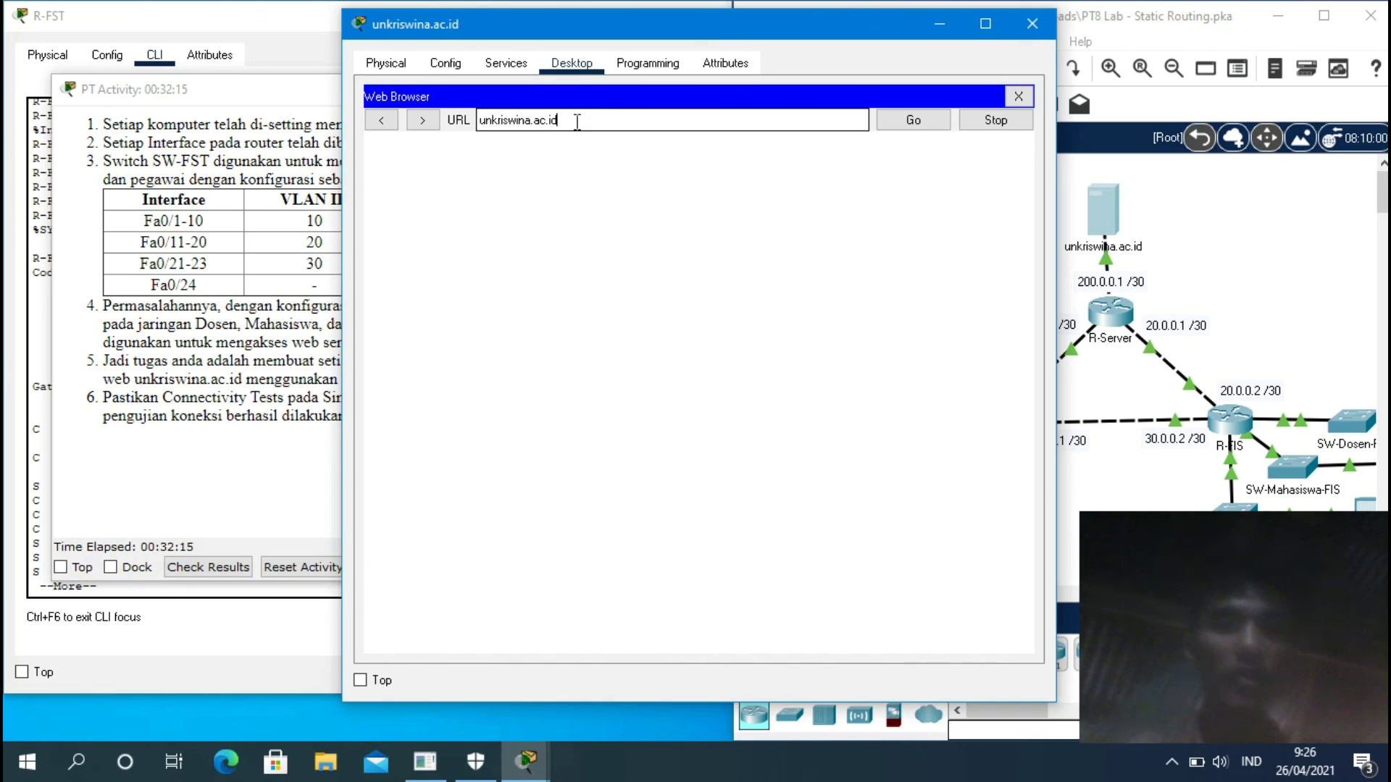
left_click(914, 131)
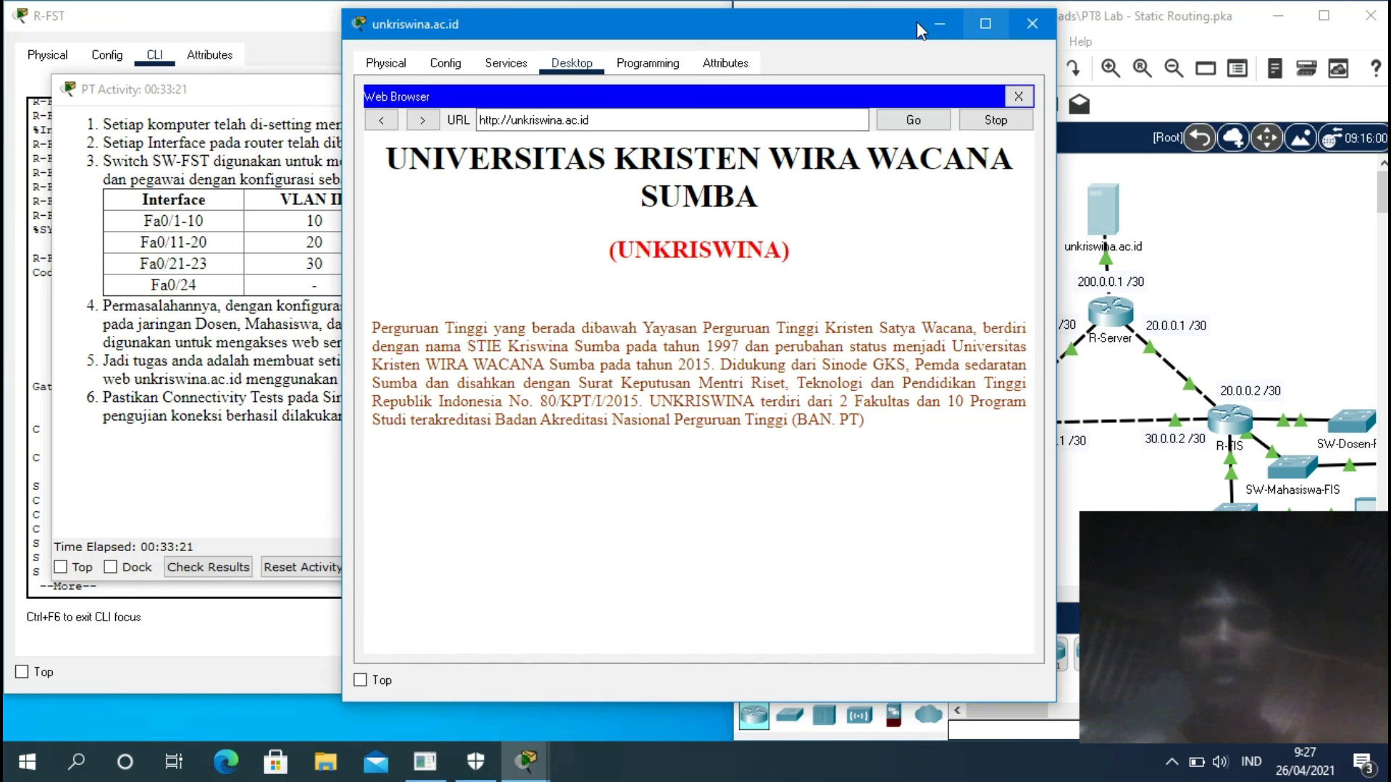
Minimize the server window and bring the R-FST command line back in front of the activity instructions.
left_click(936, 26)
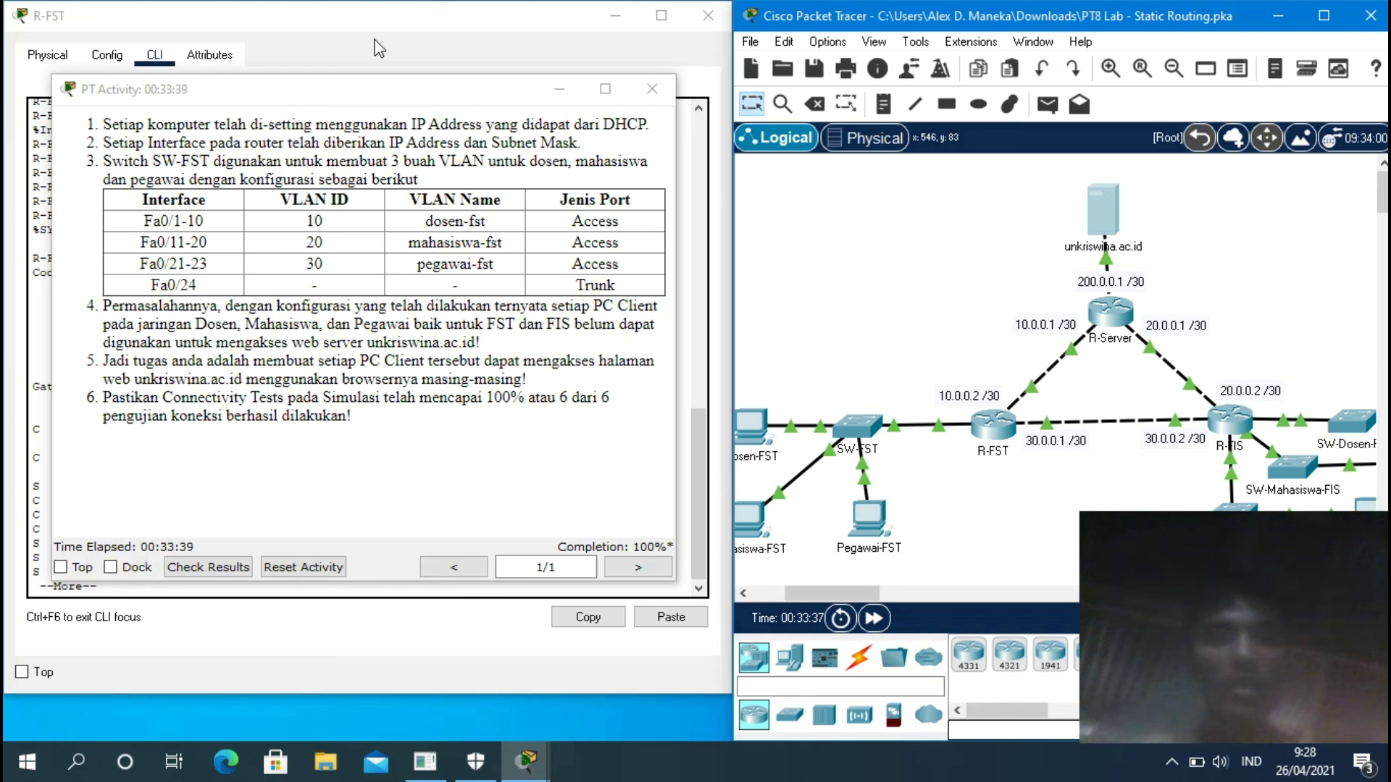
left_click(413, 24)
left_click_drag(413, 24, 4, 13)
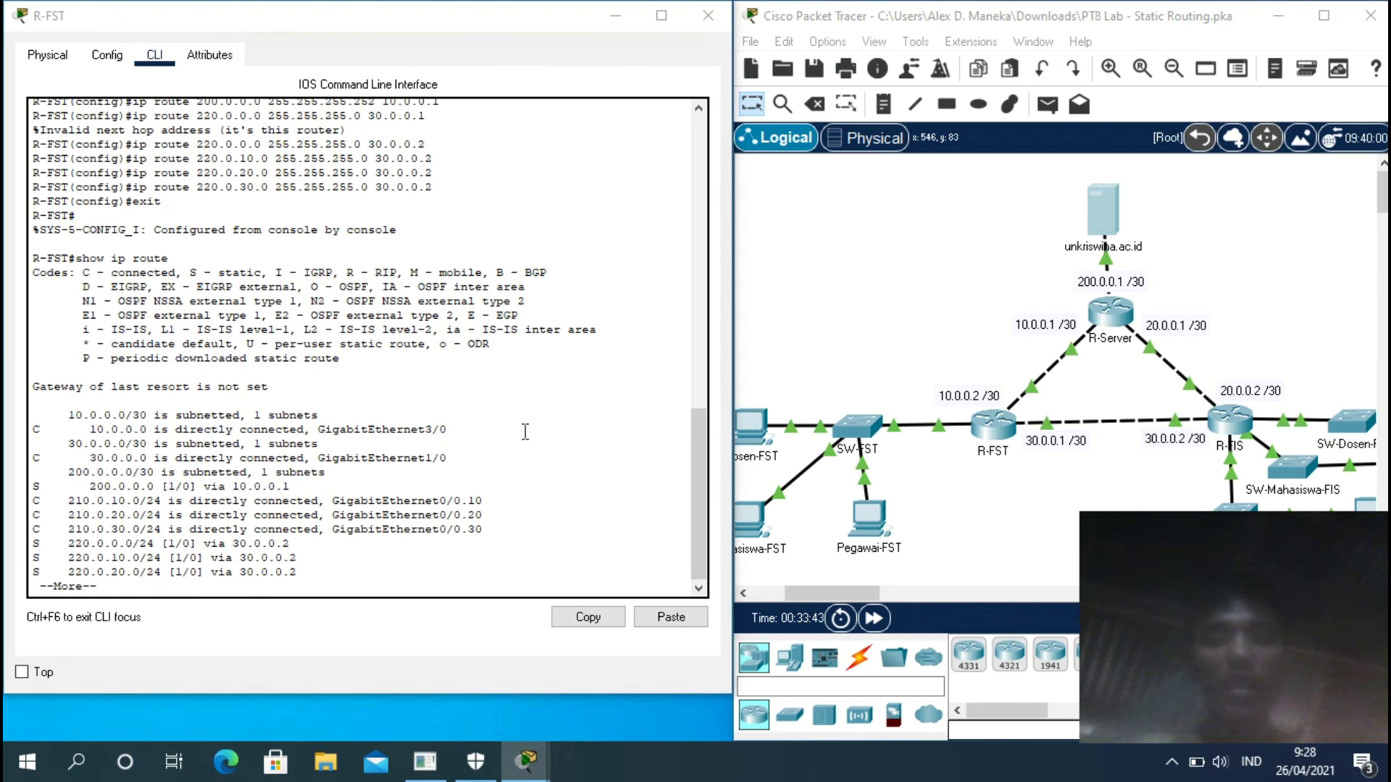